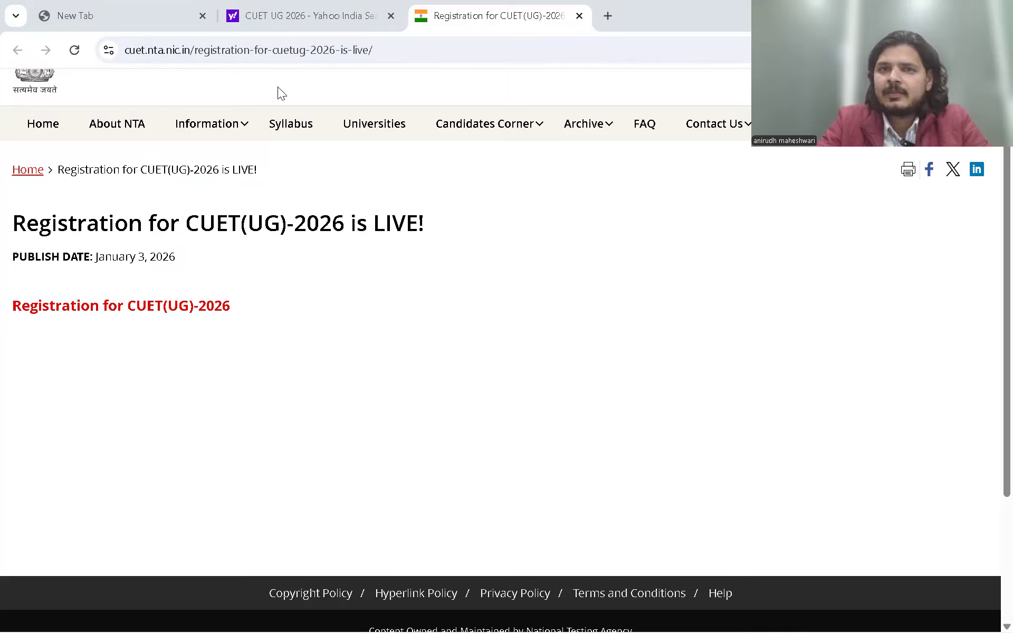
# Step: Open the CUET(UG)-2026 registration portal and bring the New Registration and Login options into view
pyautogui.click(160, 311)
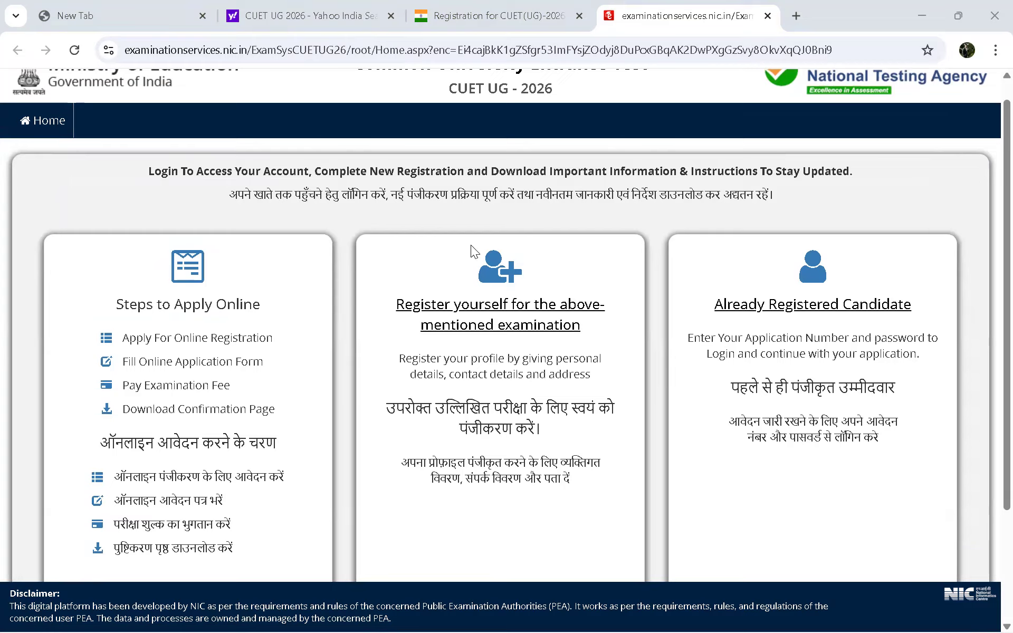
pyautogui.scroll(-3, 343, 320)
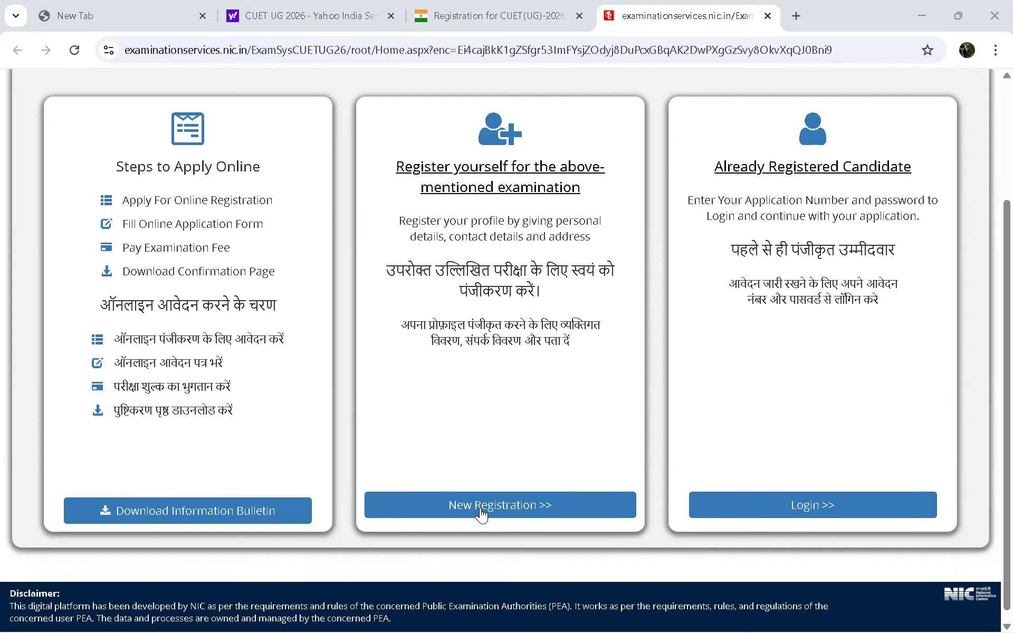
# Step: Start a new candidate registration and read down the Instructions page
pyautogui.click(482, 510)
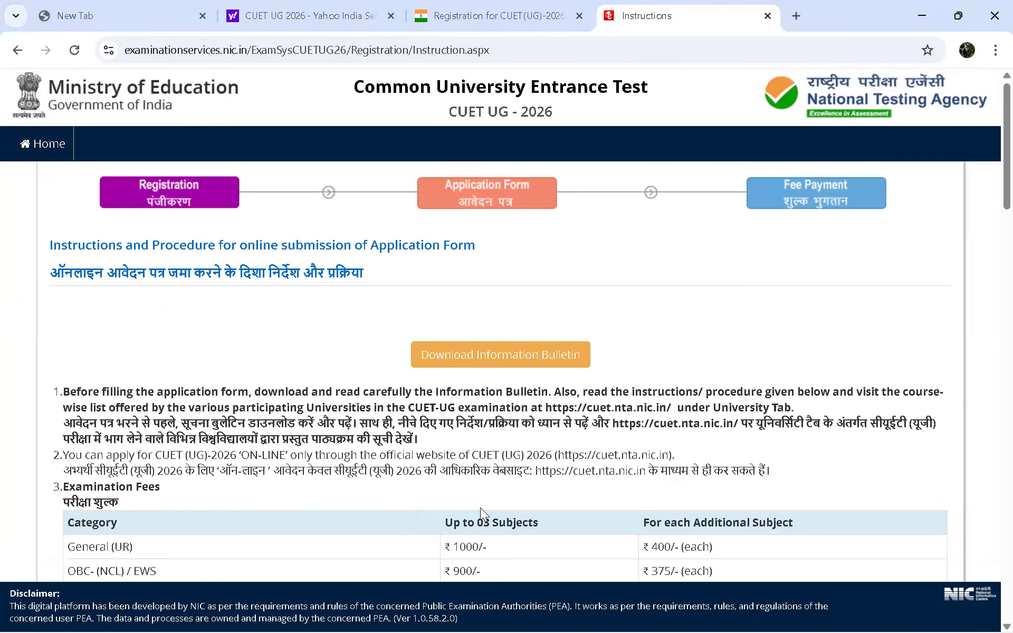
pyautogui.scroll(-2, 511, 401)
pyautogui.scroll(1, 509, 401)
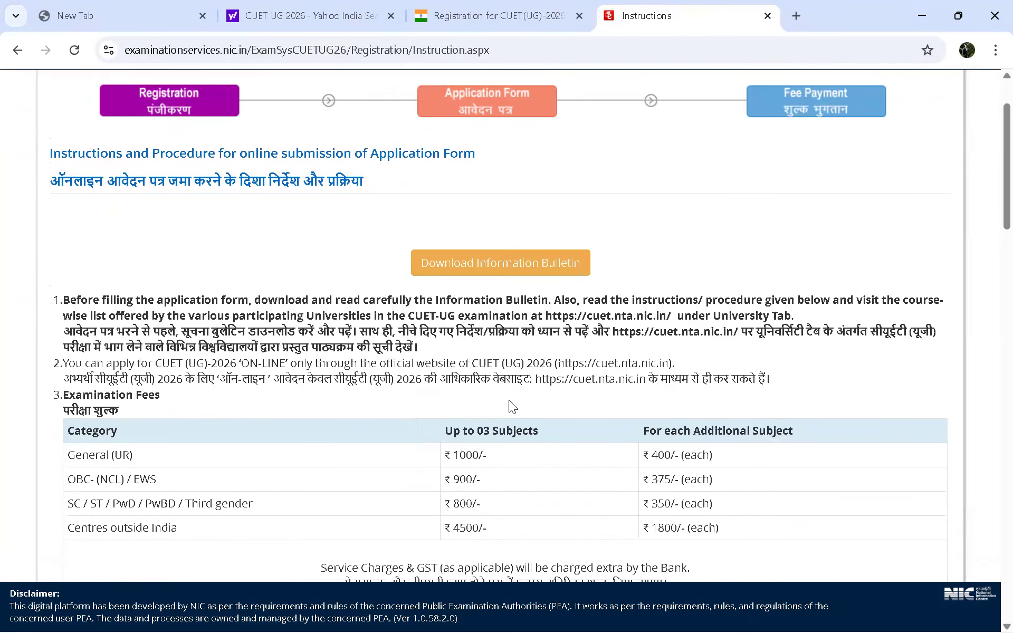
pyautogui.scroll(-1, 509, 401)
pyautogui.scroll(2, 509, 400)
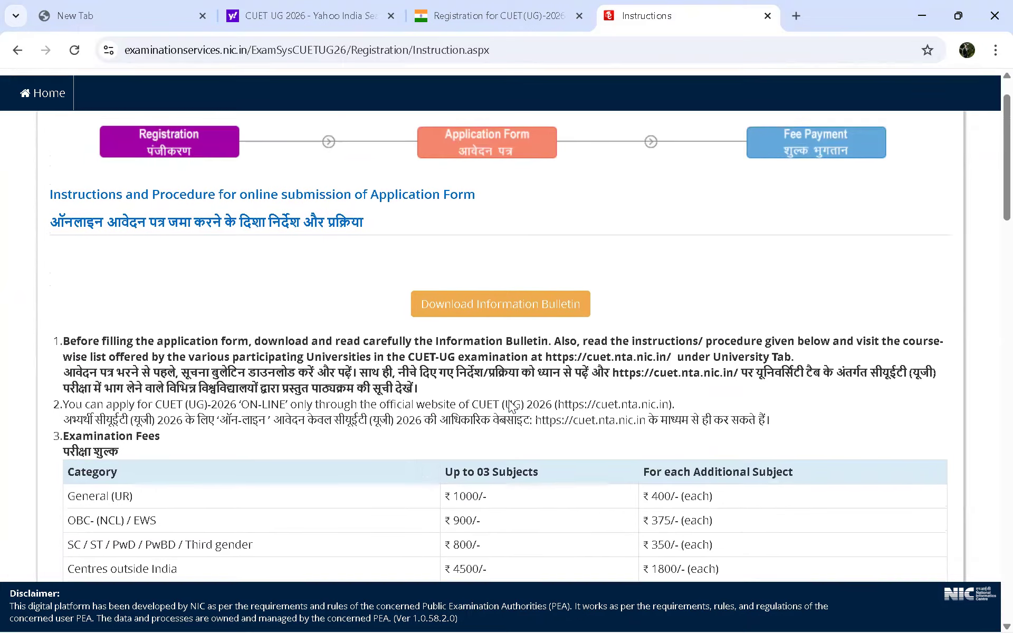
pyautogui.scroll(-3, 509, 400)
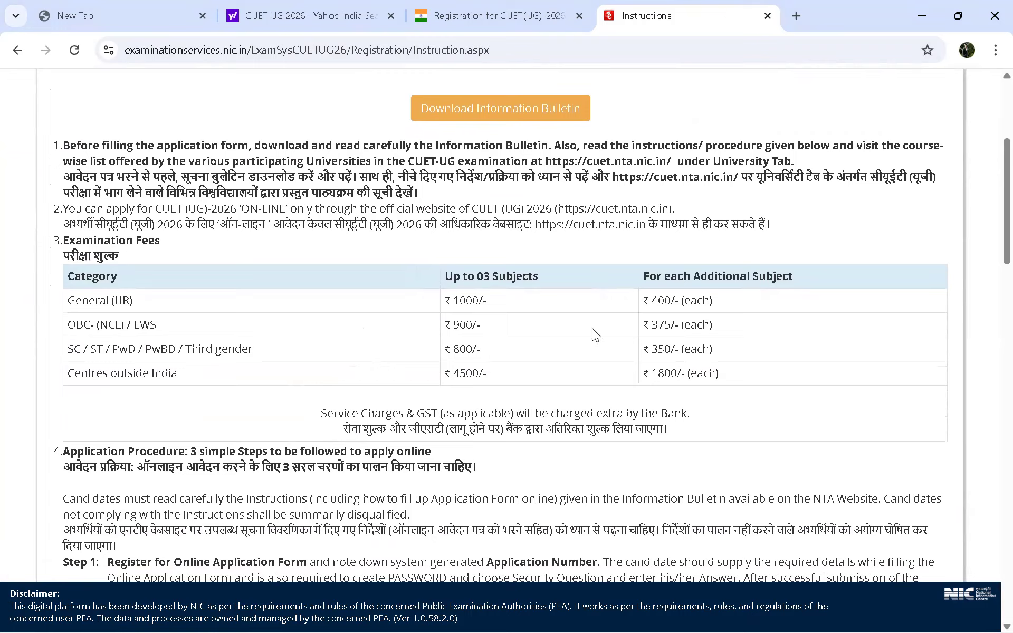
pyautogui.scroll(-7, 593, 329)
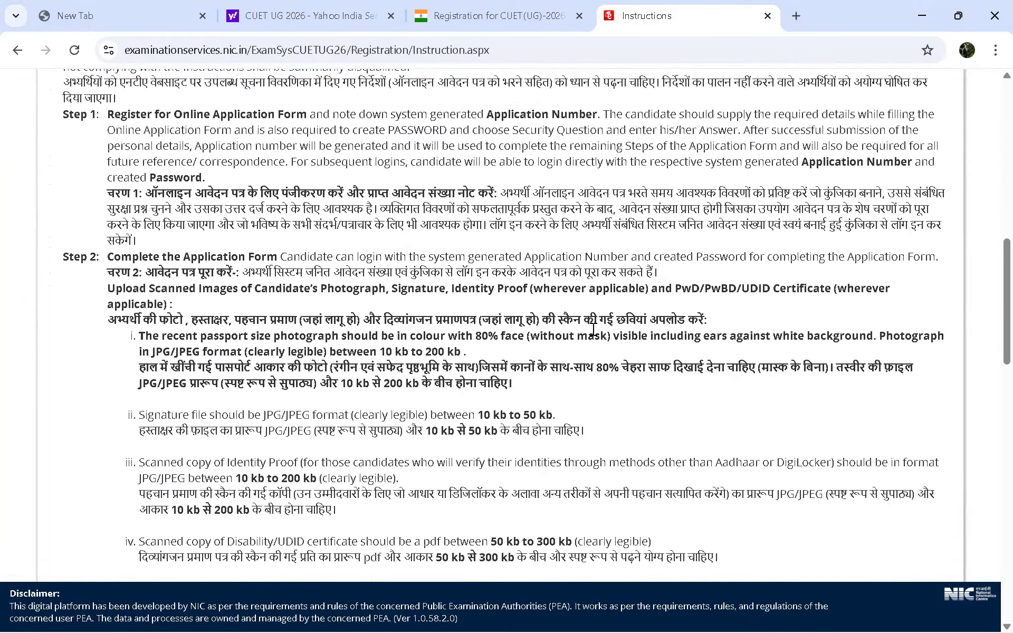
pyautogui.scroll(-15, 593, 330)
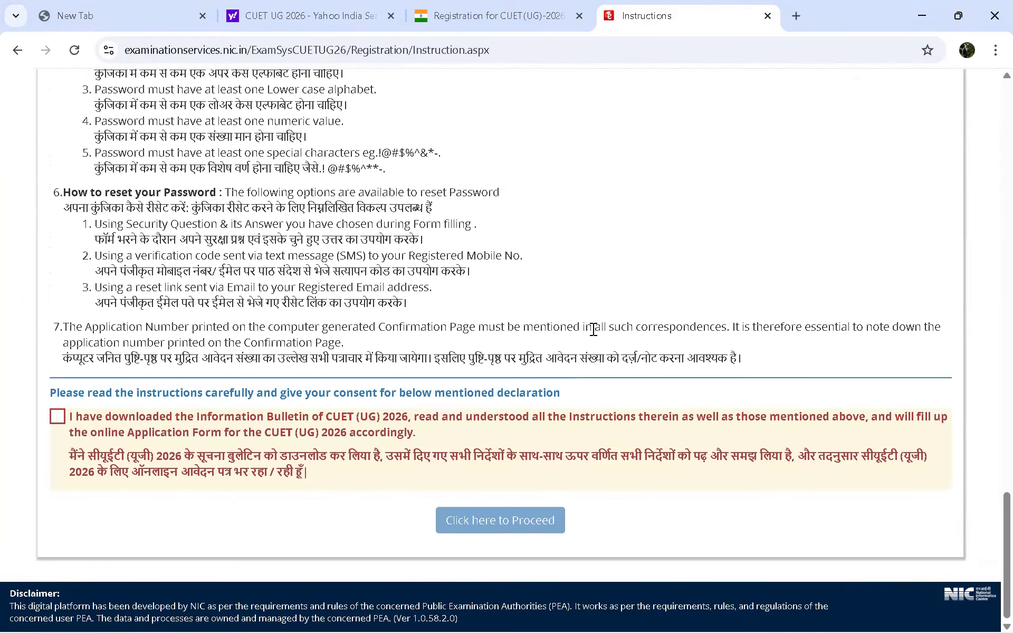
# Step: Tick the declaration checkbox, then review the password rules above
pyautogui.click(57, 418)
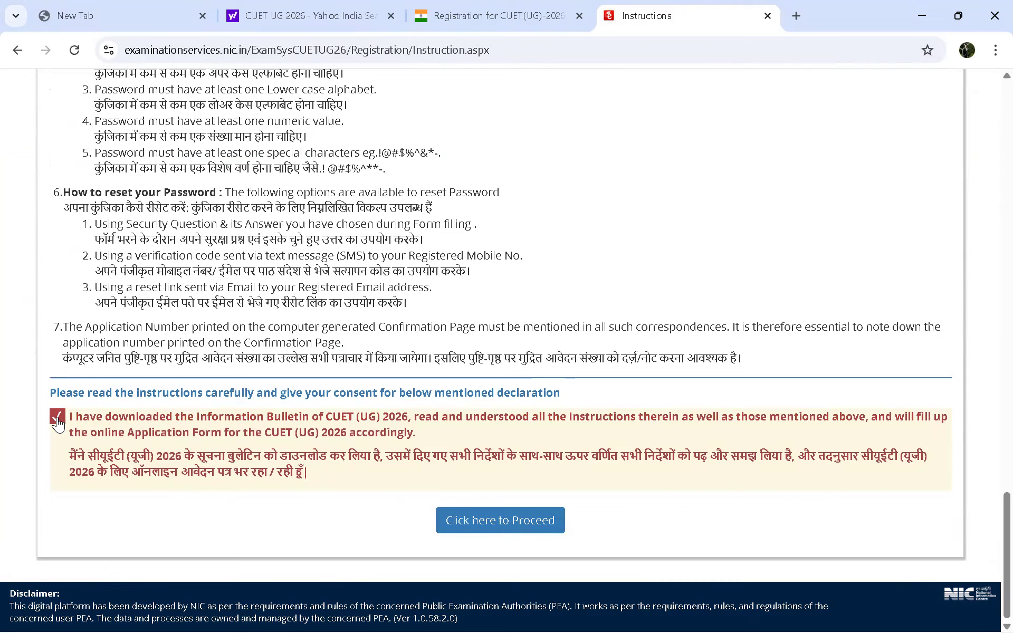
pyautogui.scroll(9, 205, 283)
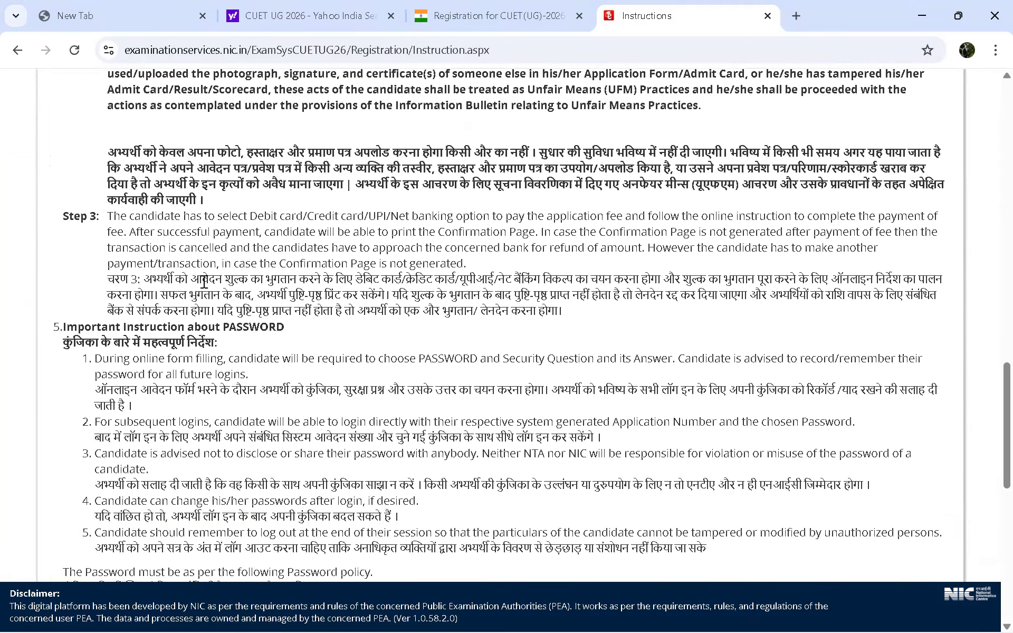
pyautogui.scroll(9, 204, 283)
pyautogui.scroll(2, 204, 283)
pyautogui.scroll(-10, 204, 283)
pyautogui.scroll(-4, 205, 283)
pyautogui.scroll(-2, 204, 283)
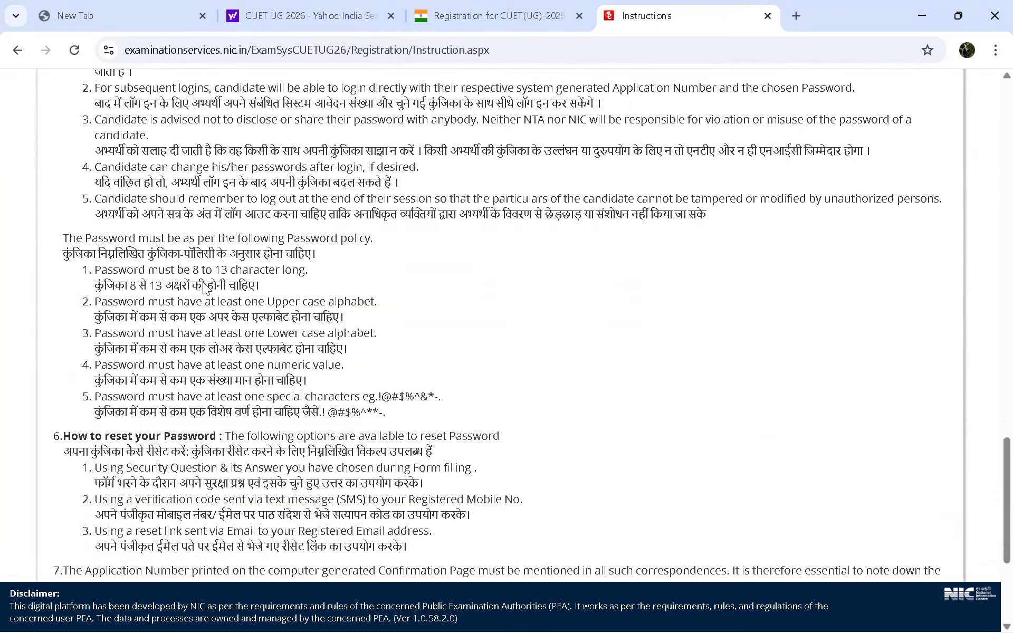
pyautogui.scroll(3, 204, 288)
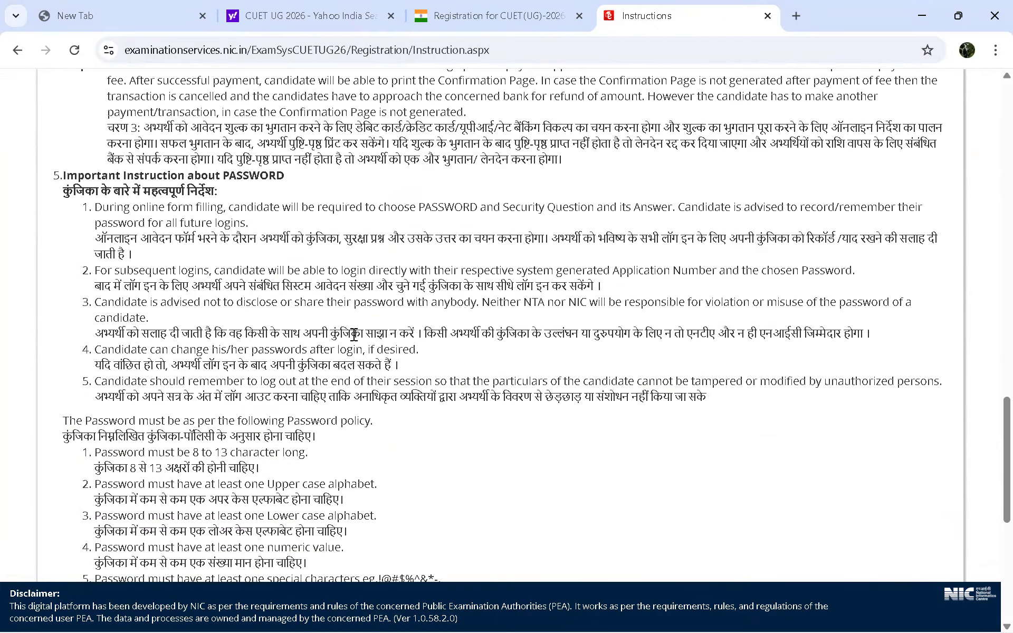
pyautogui.scroll(-3, 353, 334)
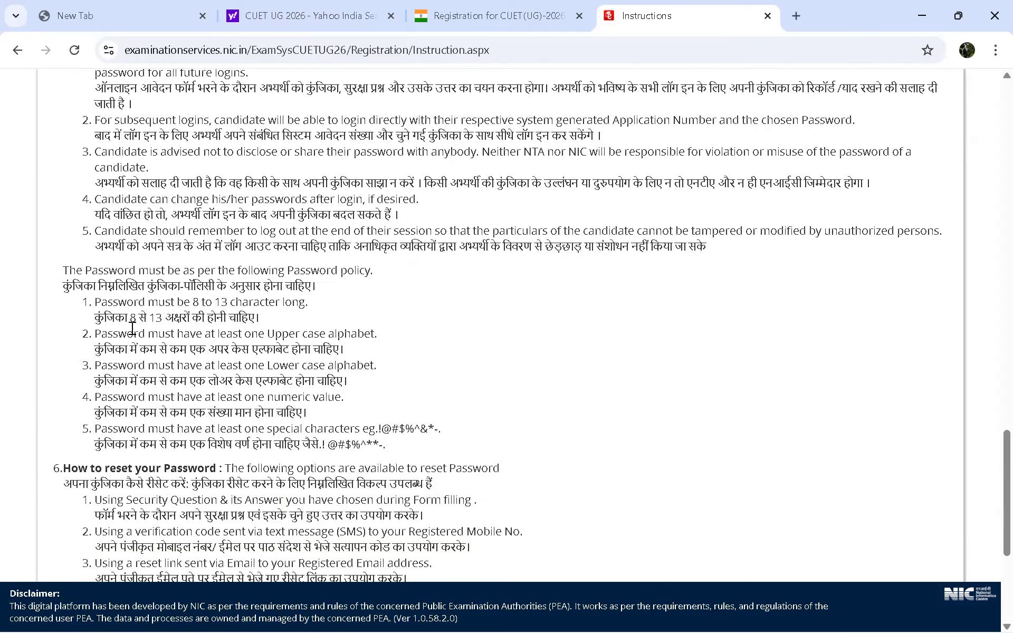
pyautogui.moveTo(95, 305); pyautogui.dragTo(317, 311)
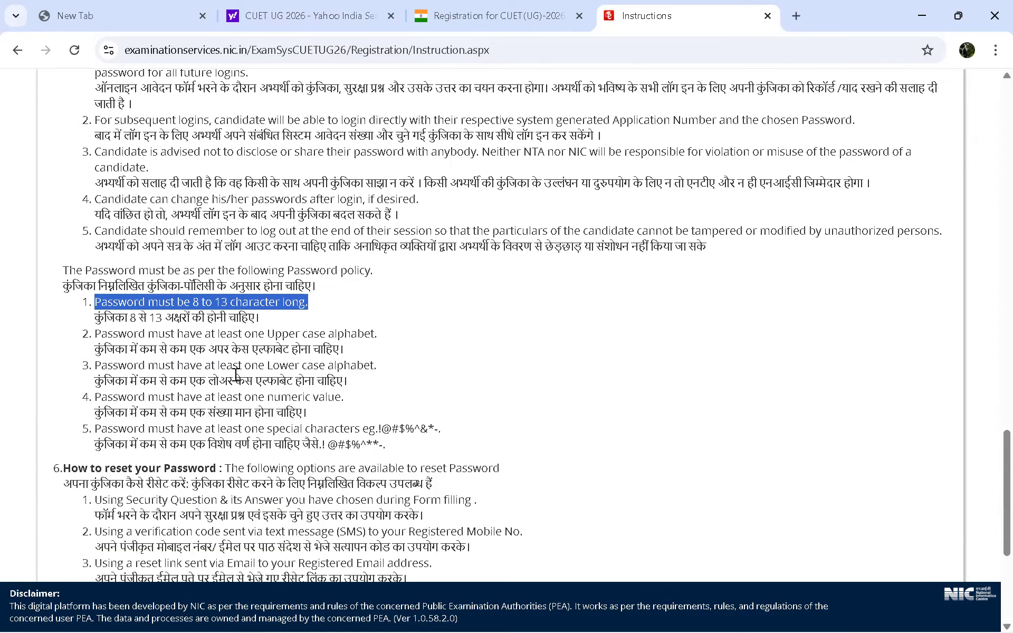
pyautogui.moveTo(204, 366); pyautogui.dragTo(376, 363)
pyautogui.moveTo(205, 400); pyautogui.dragTo(340, 398)
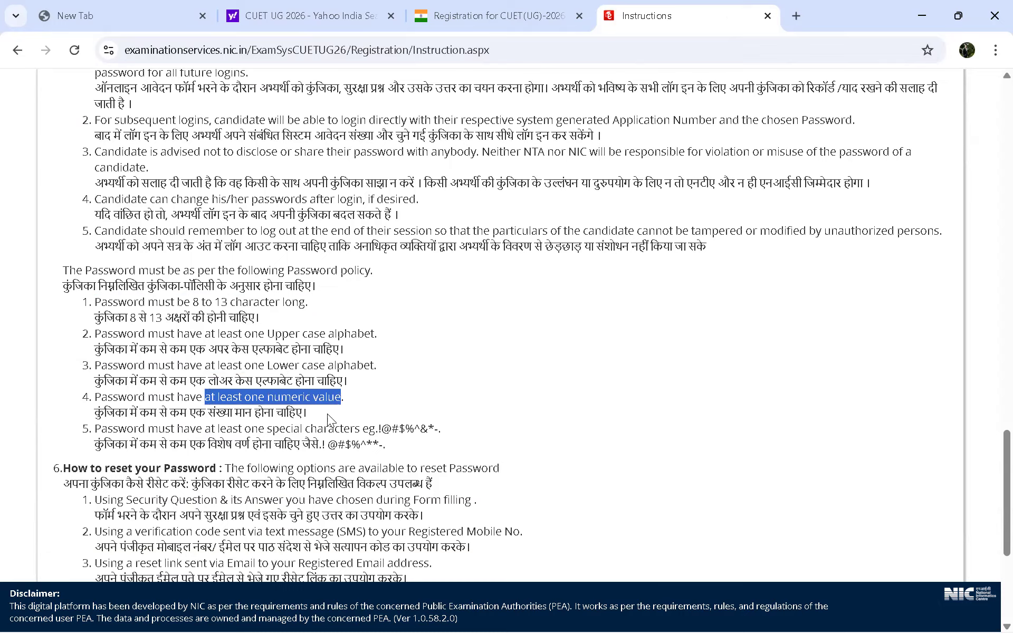
pyautogui.moveTo(227, 429); pyautogui.dragTo(425, 437)
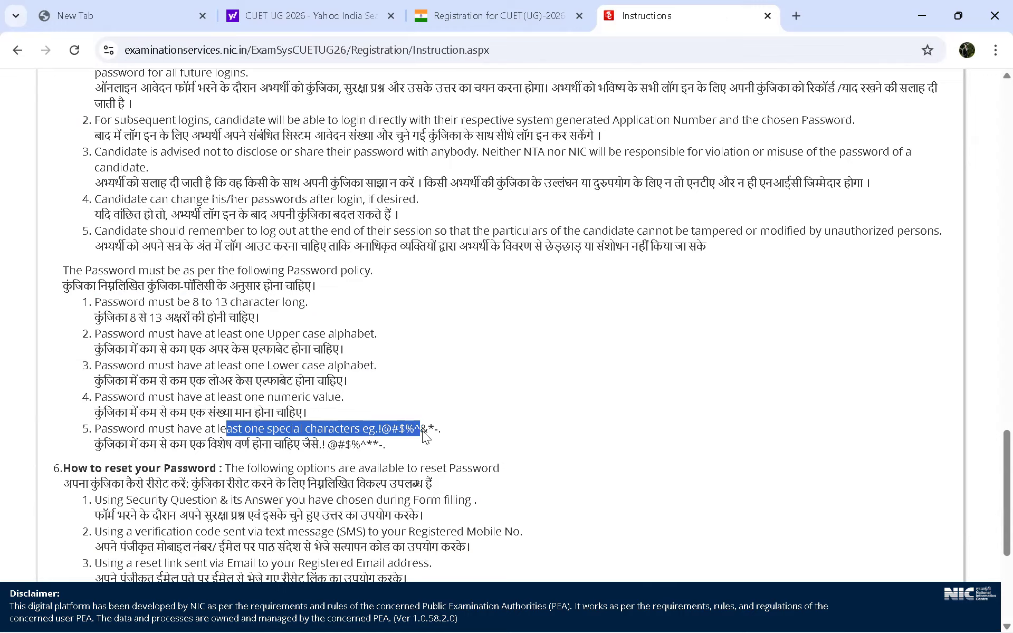
pyautogui.click(424, 374)
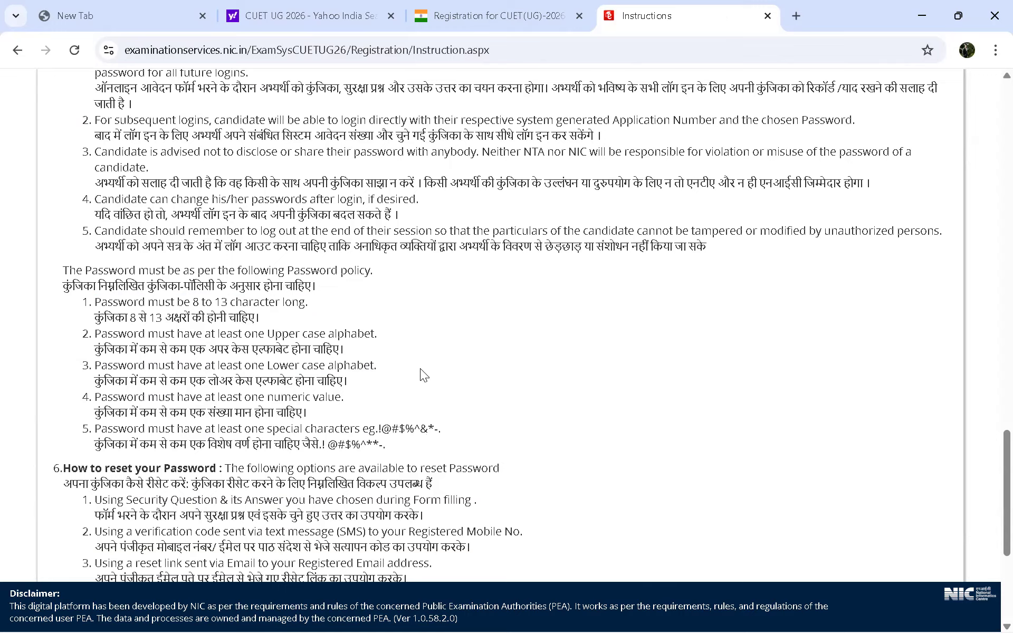
pyautogui.moveTo(252, 335); pyautogui.dragTo(360, 339)
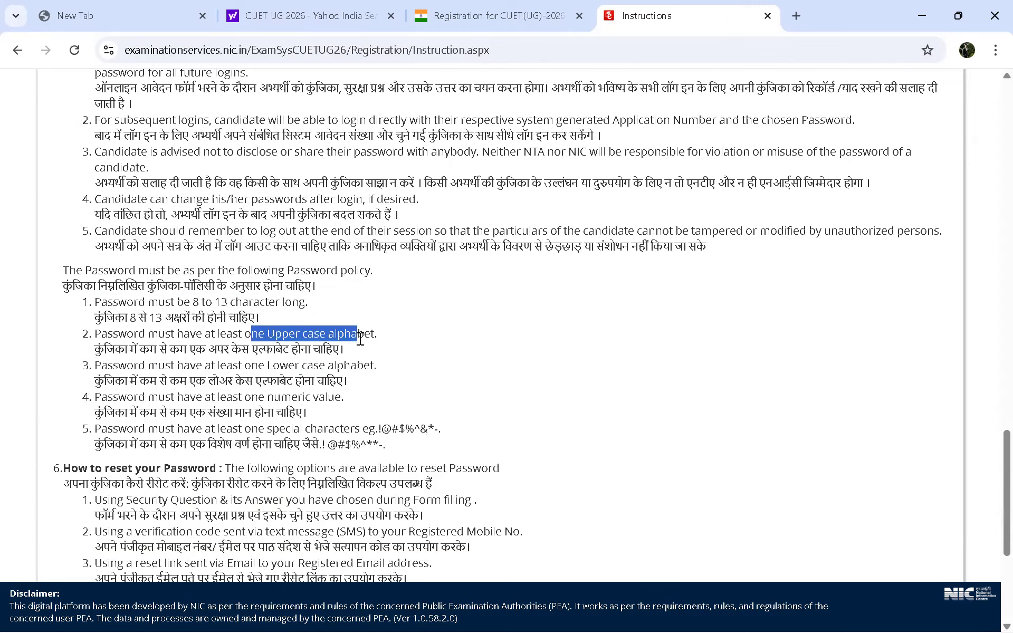
pyautogui.click(474, 388)
pyautogui.scroll(-4, 474, 389)
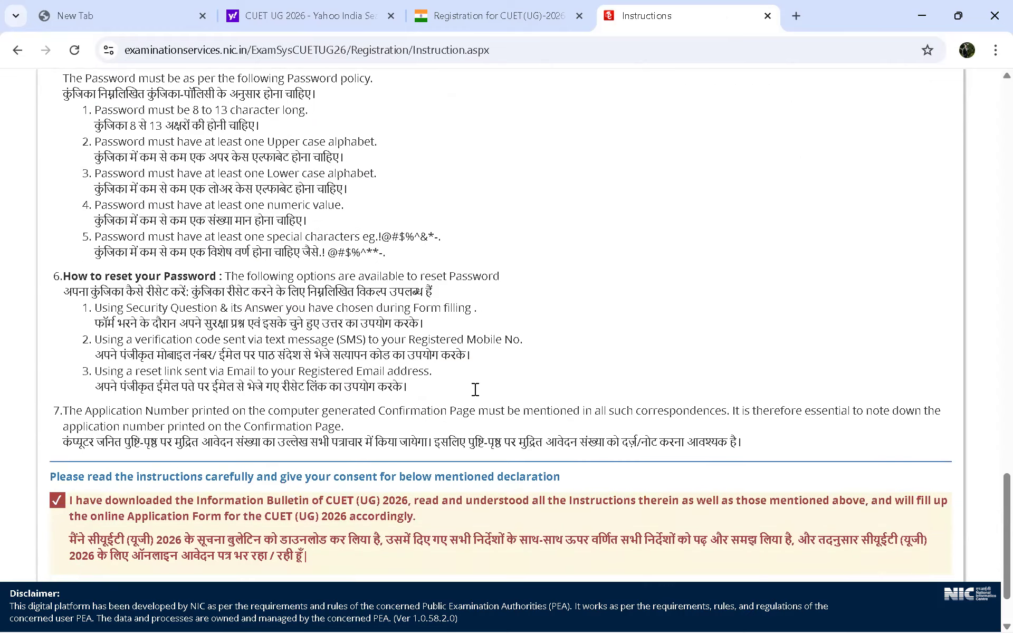
pyautogui.scroll(-2, 475, 390)
# Step: Proceed to the registration form and enter the candidate's full name
pyautogui.click(516, 524)
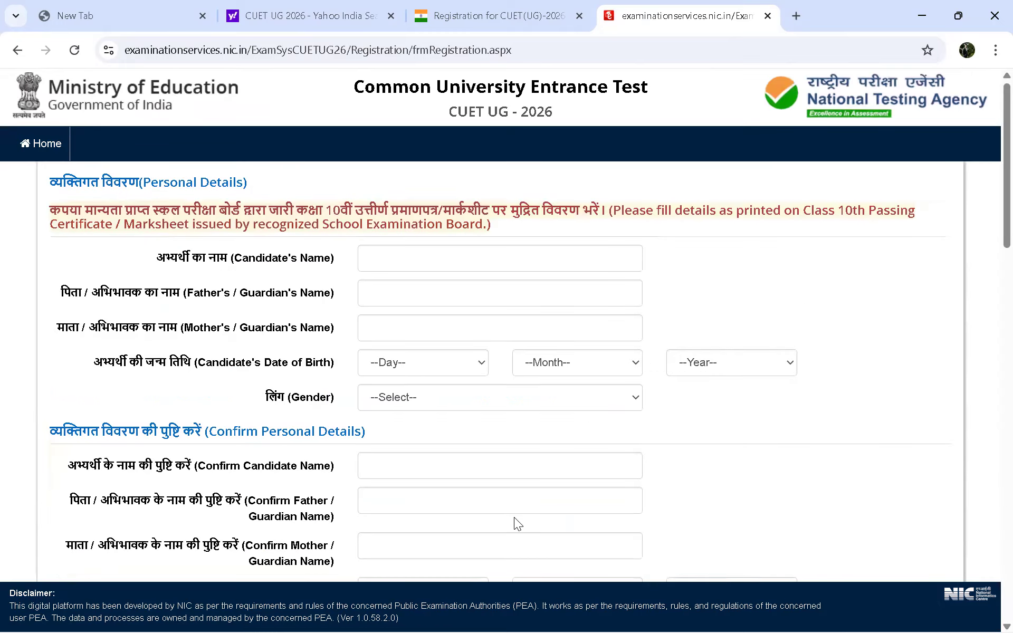
pyautogui.click(456, 257)
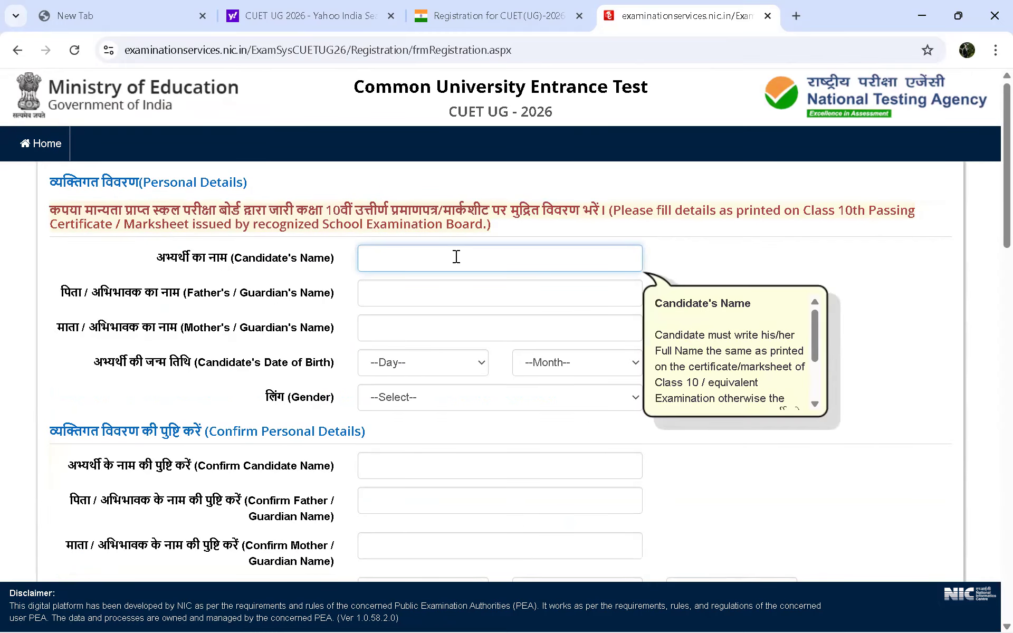
# Step: Enter the father's and mother's full names
pyautogui.click(437, 298)
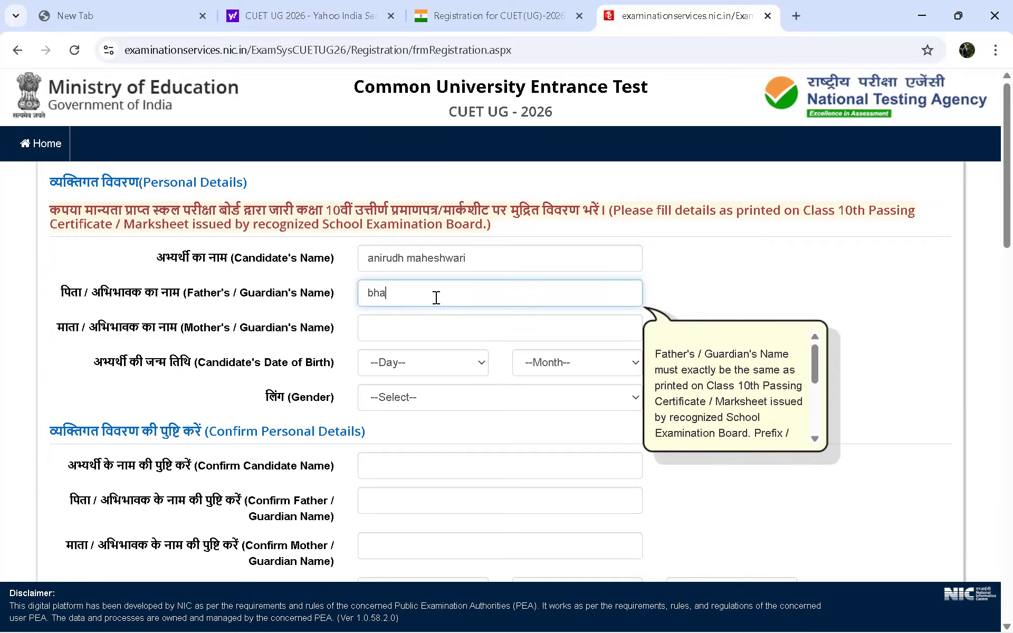
pyautogui.click(430, 327)
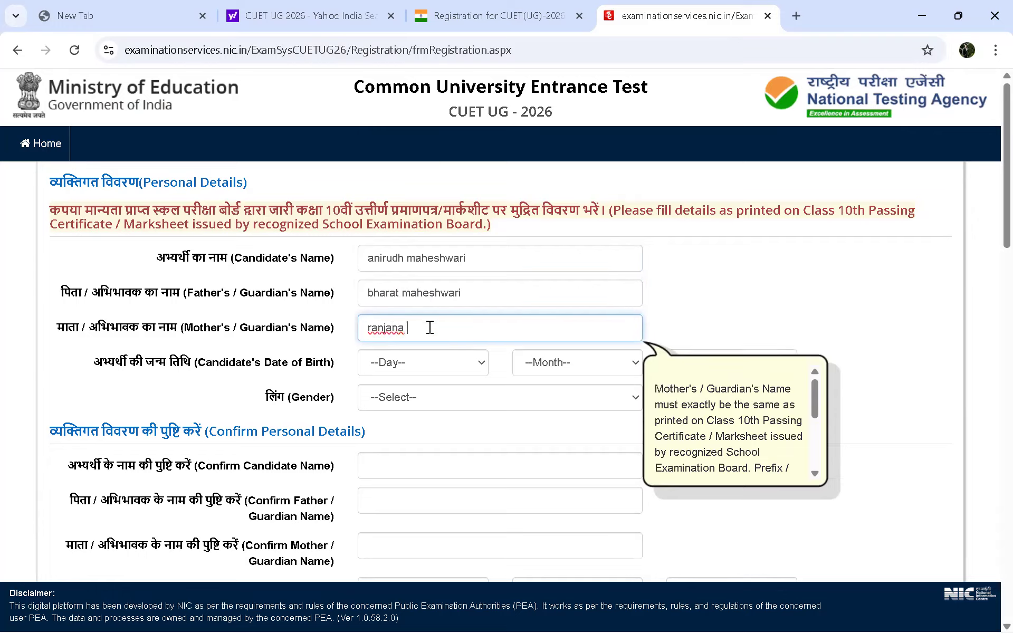
pyautogui.click(414, 363)
pyautogui.press('Down')
pyautogui.press('Down')
pyautogui.press('Down')
pyautogui.press('Down')
pyautogui.press('Down')
pyautogui.press('Down')
pyautogui.press('Down')
pyautogui.press('Down')
pyautogui.press('Down')
pyautogui.press('Down')
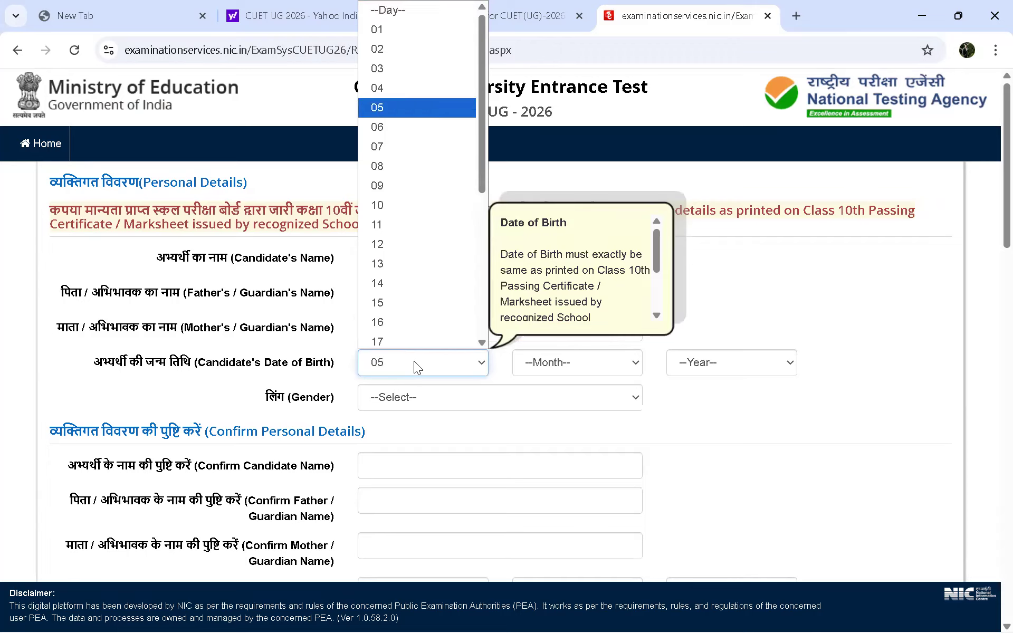
pyautogui.press('Return')
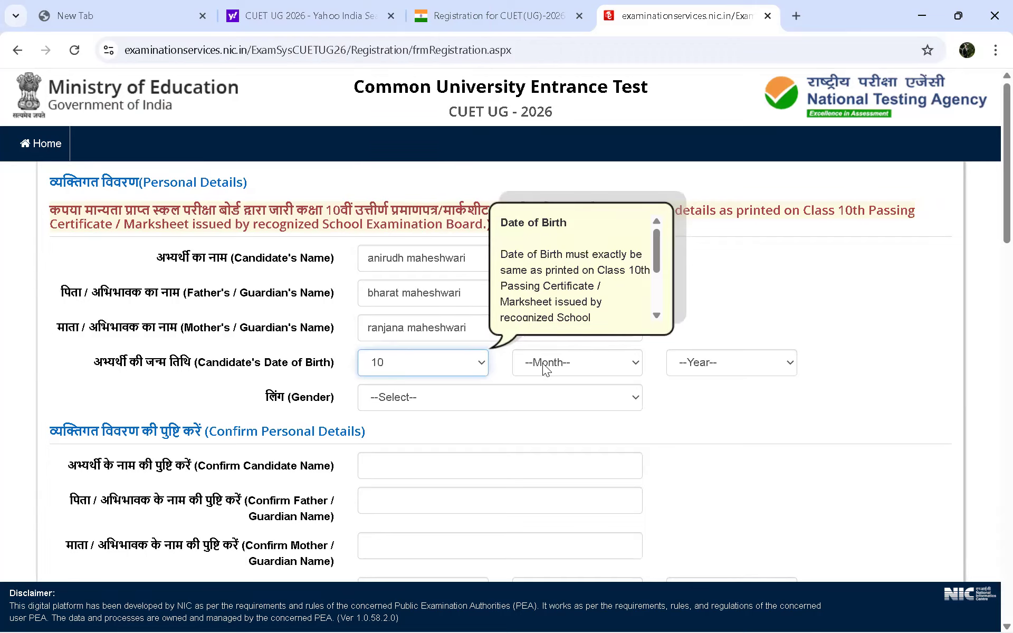
pyautogui.click(545, 364)
pyautogui.press('Down')
pyautogui.press('Down')
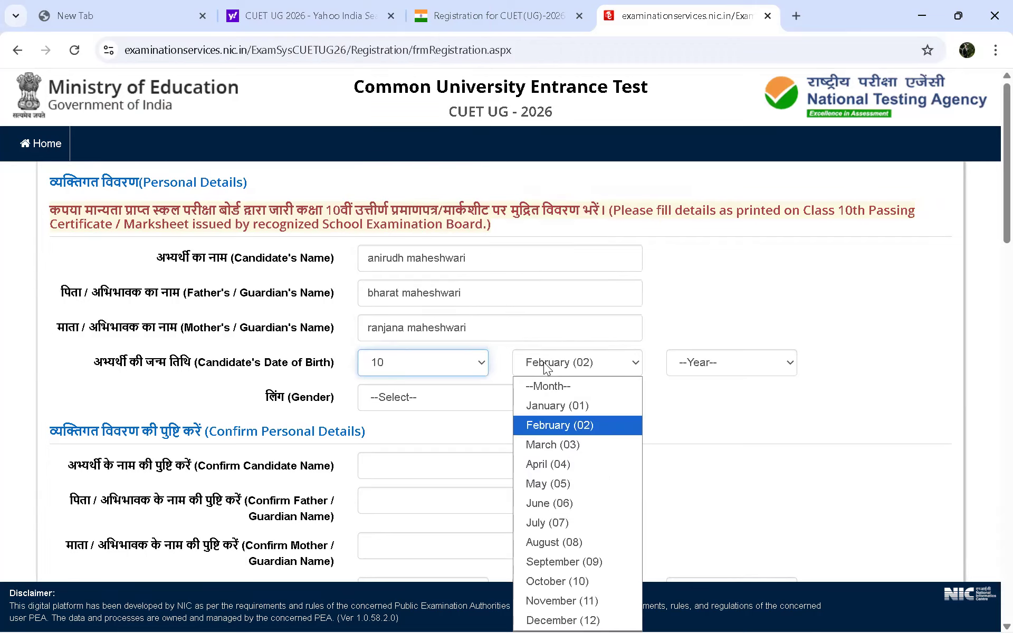
pyautogui.press('Return')
pyautogui.click(690, 363)
pyautogui.write('1')
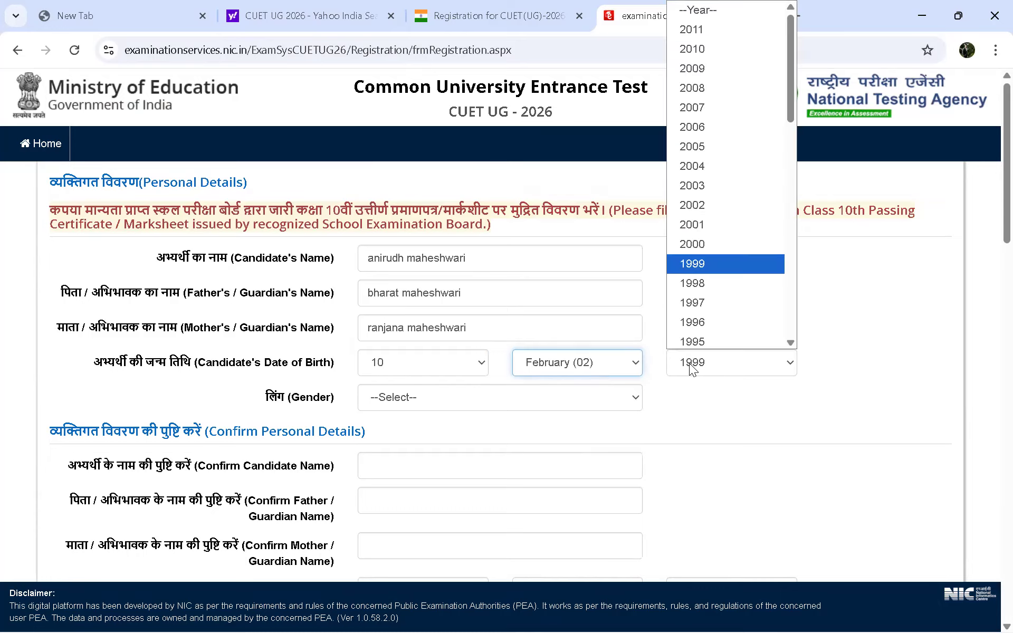
pyautogui.write('994')
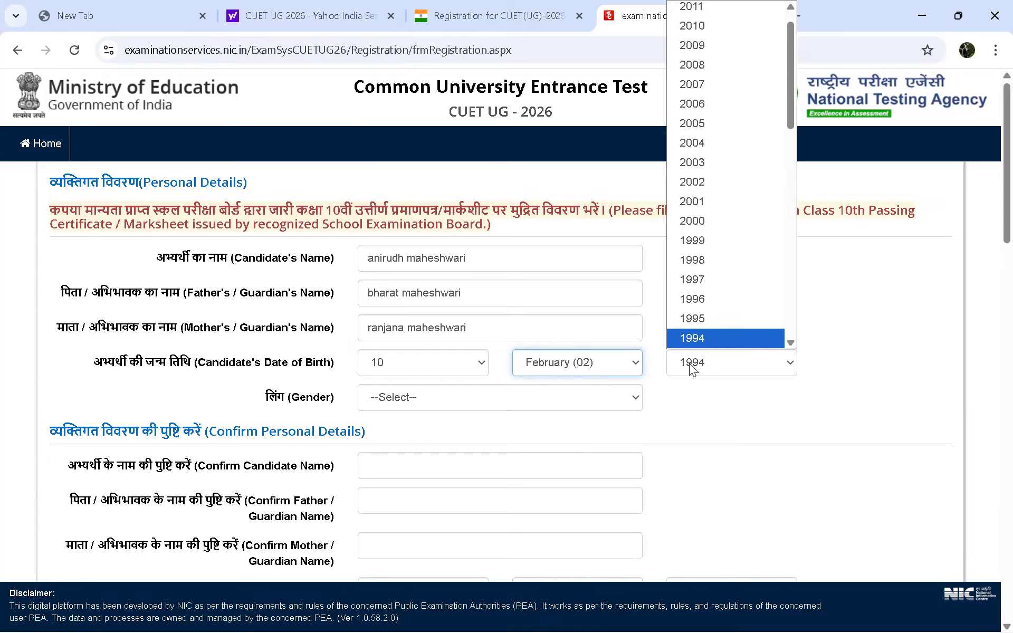
pyautogui.press('Return')
# Step: Select Male as the candidate's gender
pyautogui.scroll(-1, 511, 395)
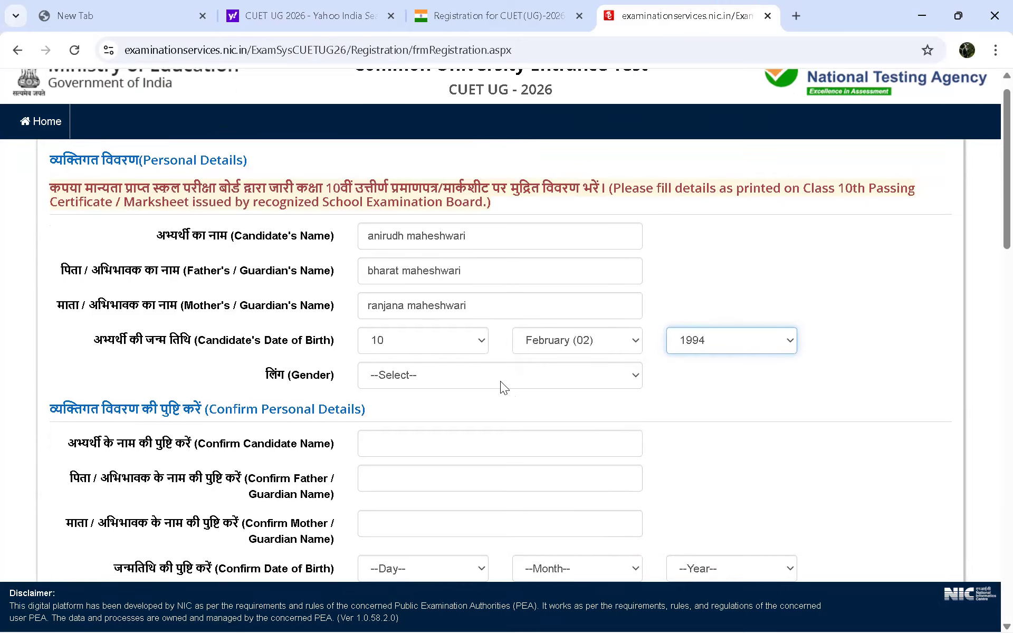
pyautogui.click(500, 378)
pyautogui.press('Down')
pyautogui.press('Return')
# Step: Retype the candidate's name in the Confirm Candidate Name field
pyautogui.scroll(-2, 501, 379)
pyautogui.scroll(-2, 501, 379)
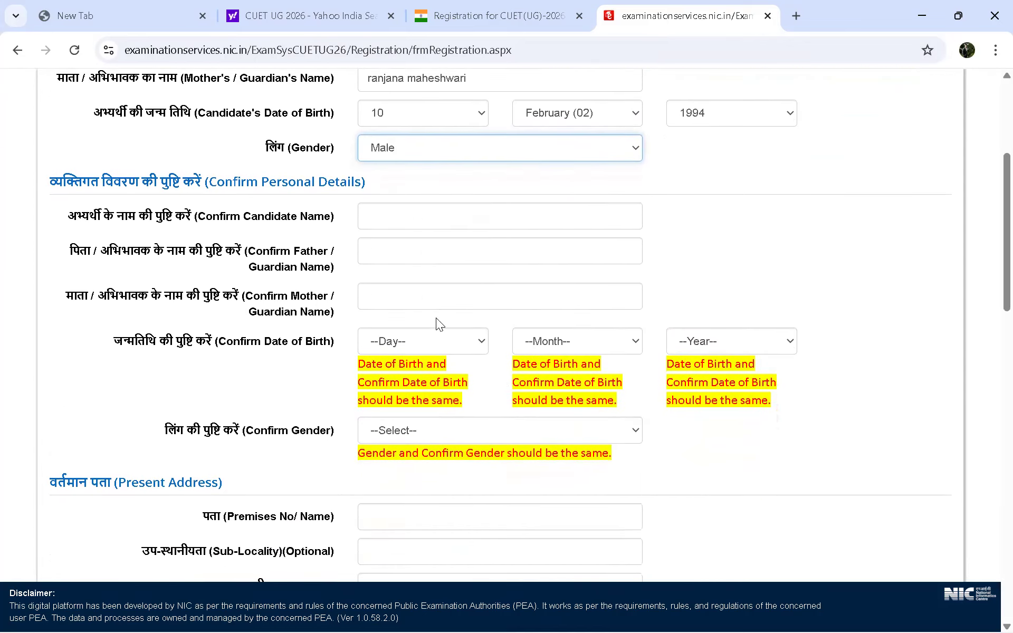
pyautogui.click(402, 218)
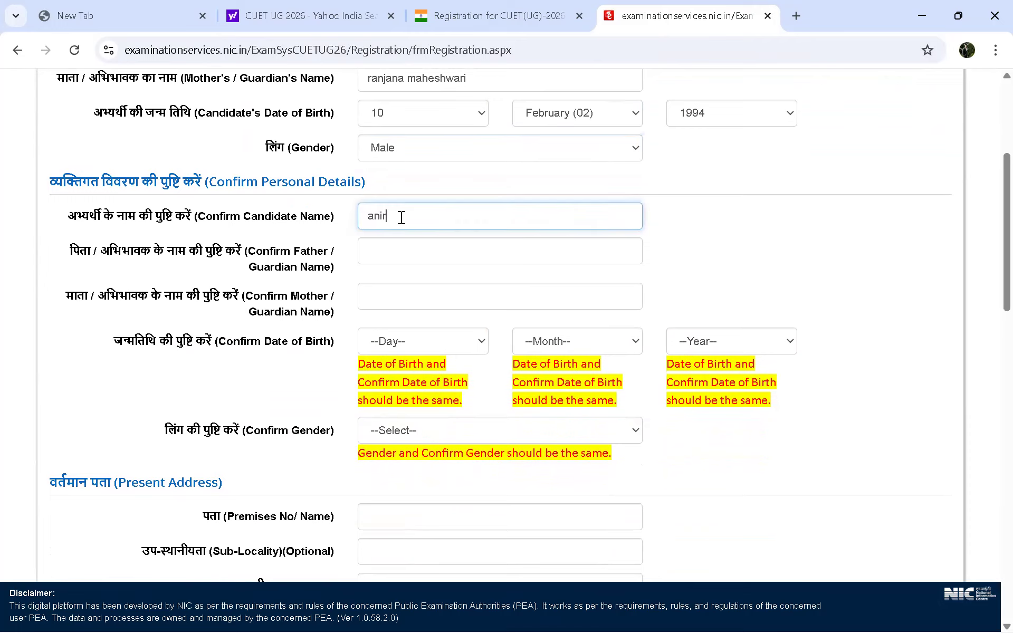
# Step: Retype the father's and mother's names in their Confirm fields
pyautogui.click(405, 257)
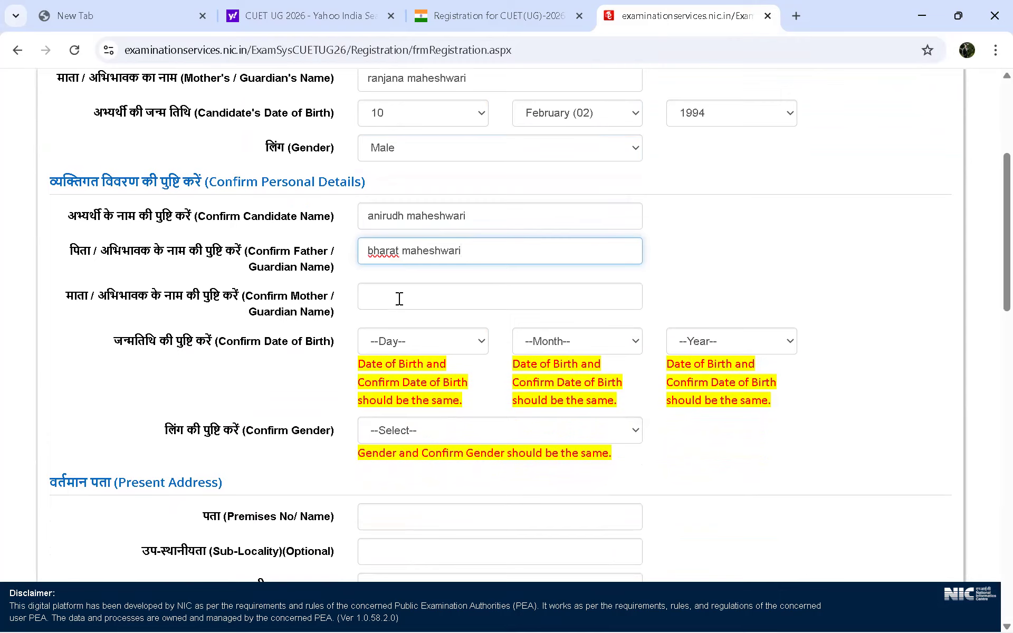
pyautogui.click(399, 299)
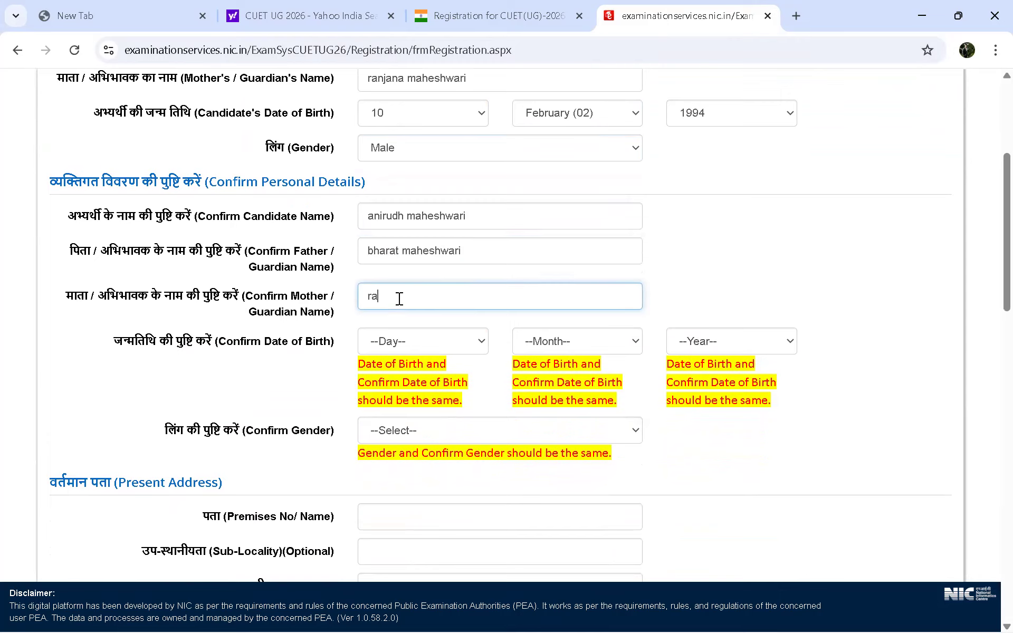
pyautogui.click(412, 341)
pyautogui.write('10')
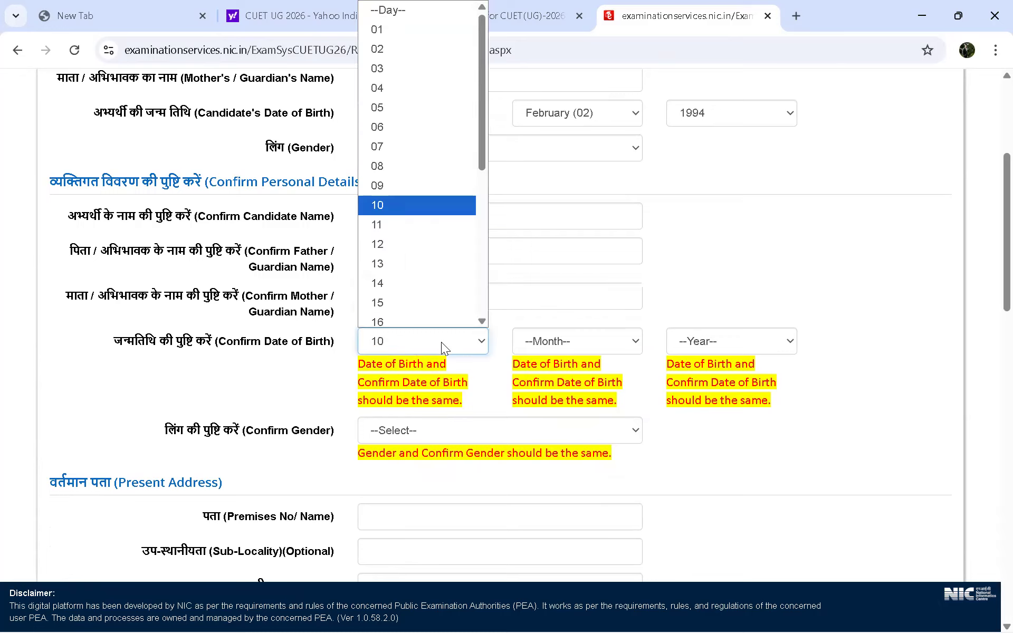
pyautogui.press('Return')
pyautogui.click(542, 342)
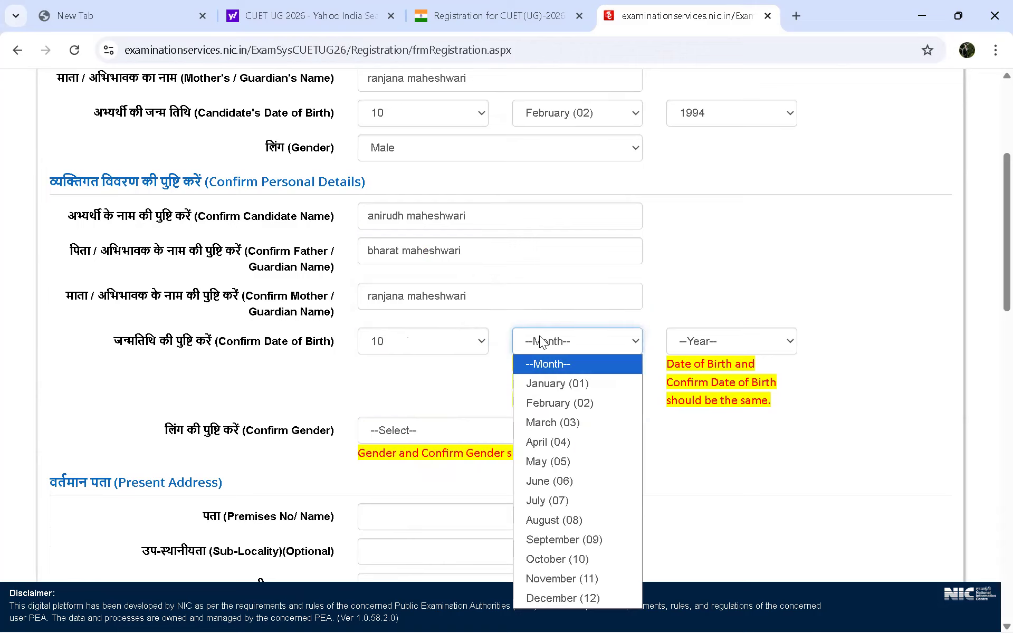
pyautogui.press('Down')
pyautogui.press('Down')
pyautogui.press('Return')
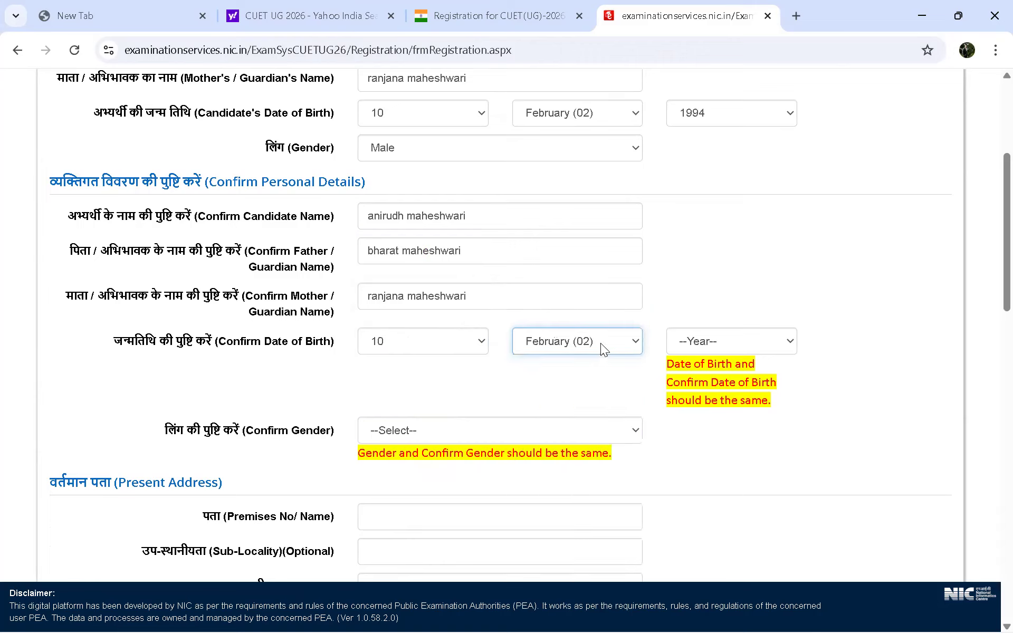
pyautogui.click(689, 342)
pyautogui.press('1')
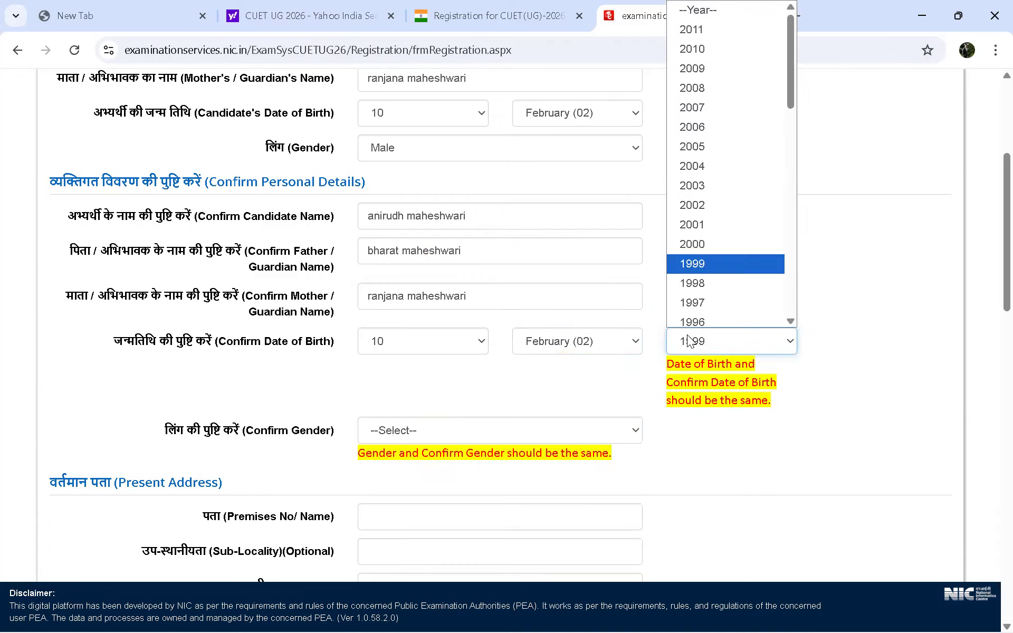
pyautogui.press('9')
pyautogui.press('9')
pyautogui.press('4')
pyautogui.press('Return')
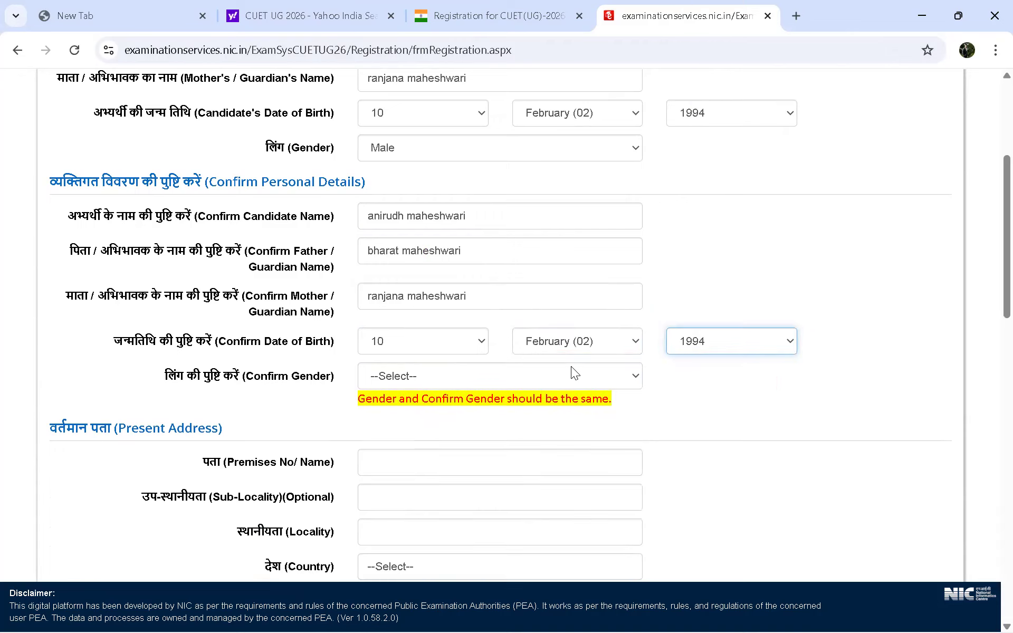
# Step: Select Male in the Confirm Gender dropdown
pyautogui.click(446, 377)
pyautogui.press('Down')
pyautogui.press('Down')
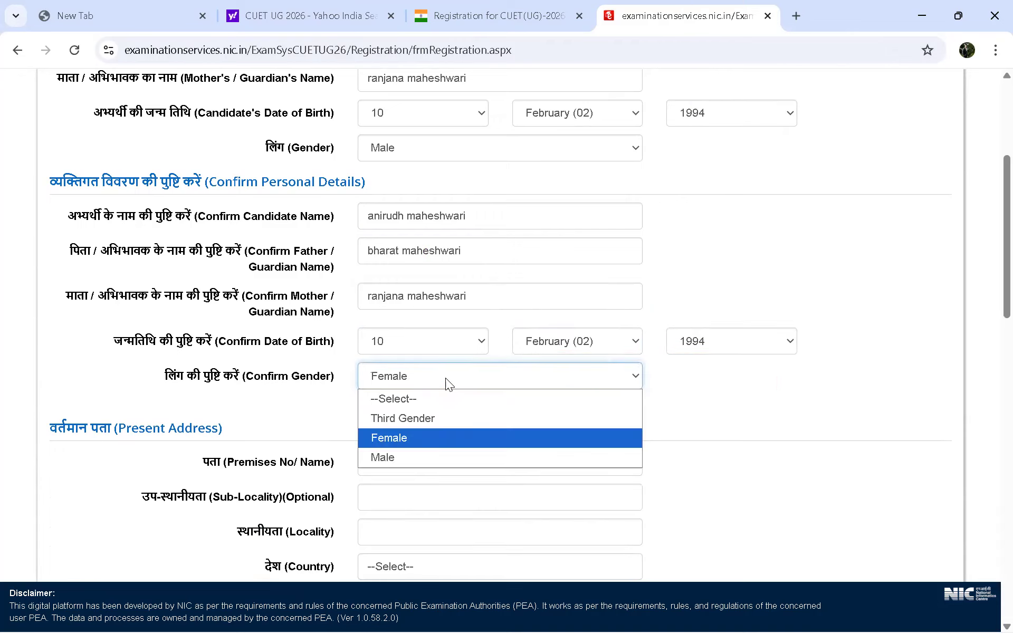
pyautogui.press('Down')
pyautogui.press('Return')
pyautogui.scroll(3, 460, 341)
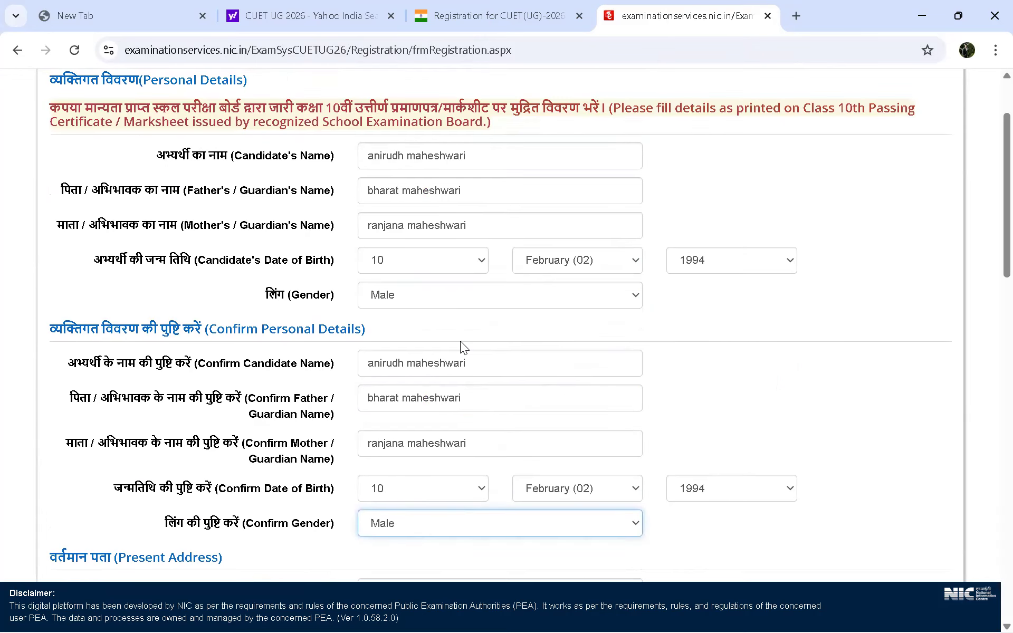
# Step: Enter the present address premises and locality
pyautogui.scroll(-3, 462, 342)
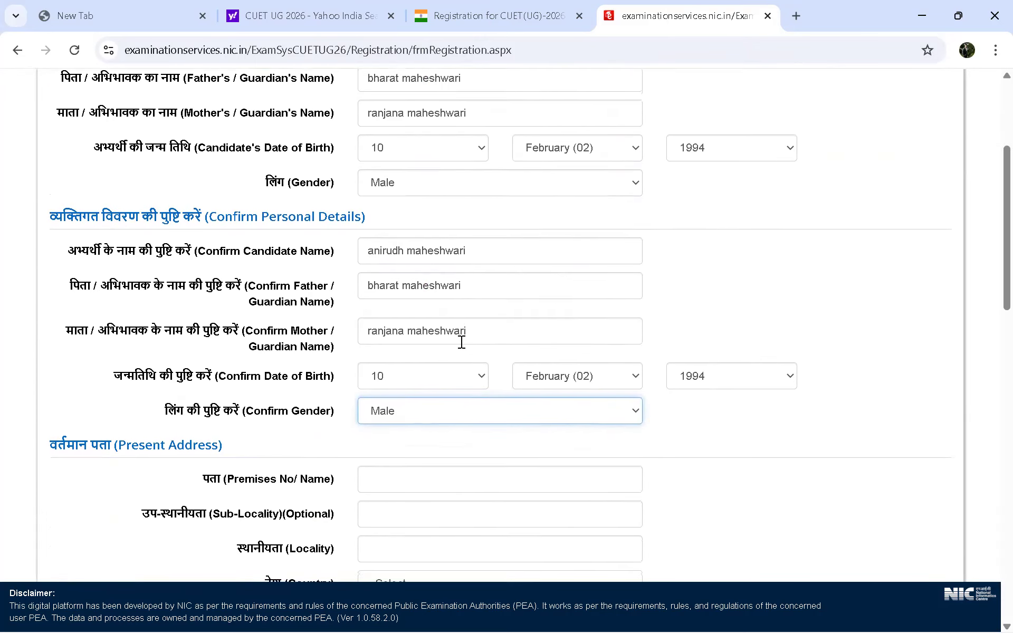
pyautogui.scroll(-3, 460, 345)
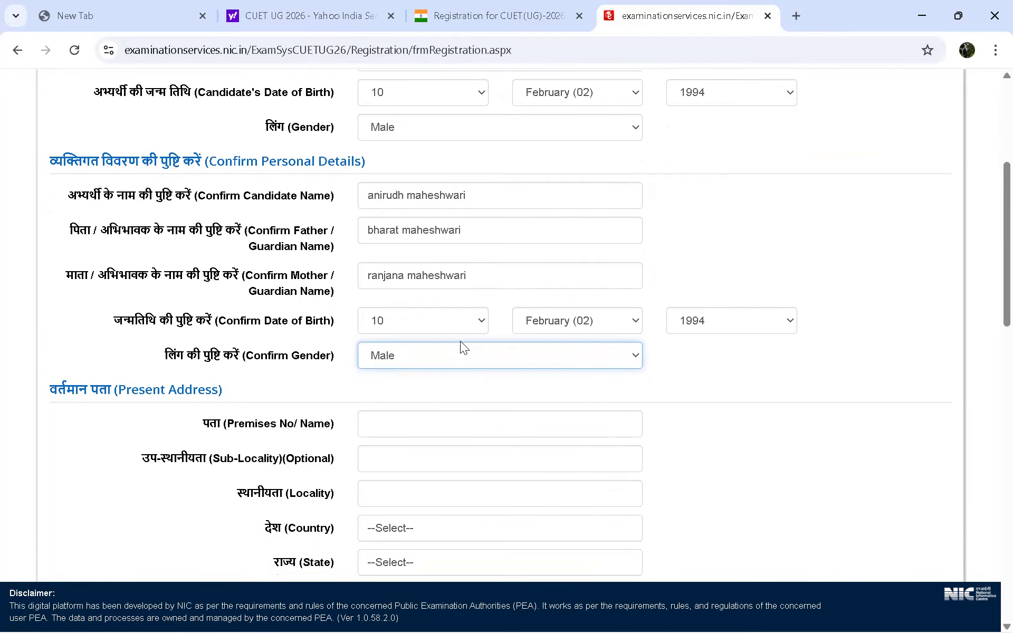
pyautogui.scroll(-1, 462, 342)
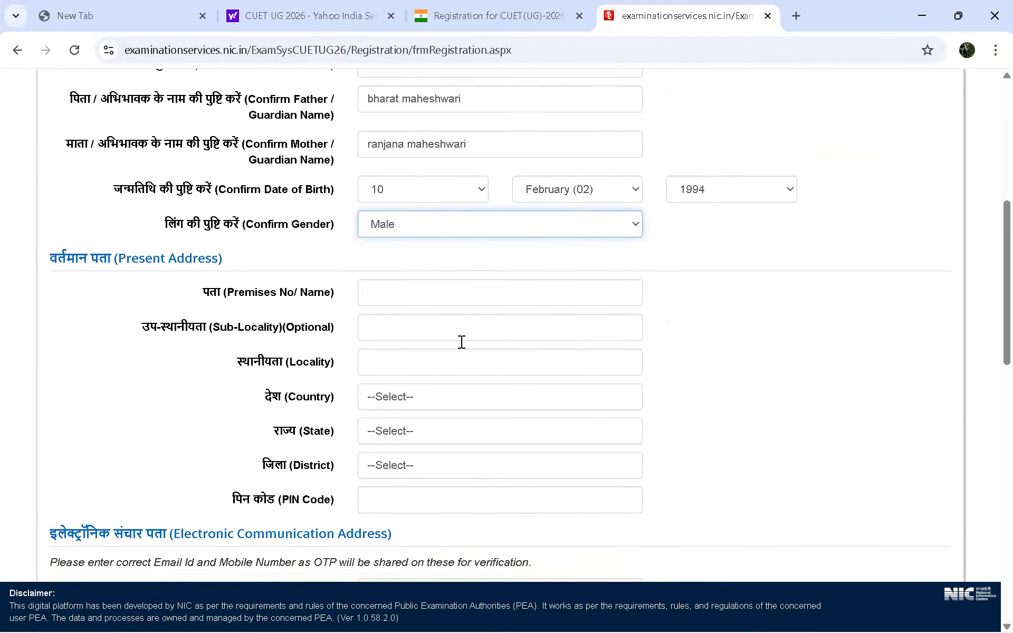
pyautogui.click(390, 274)
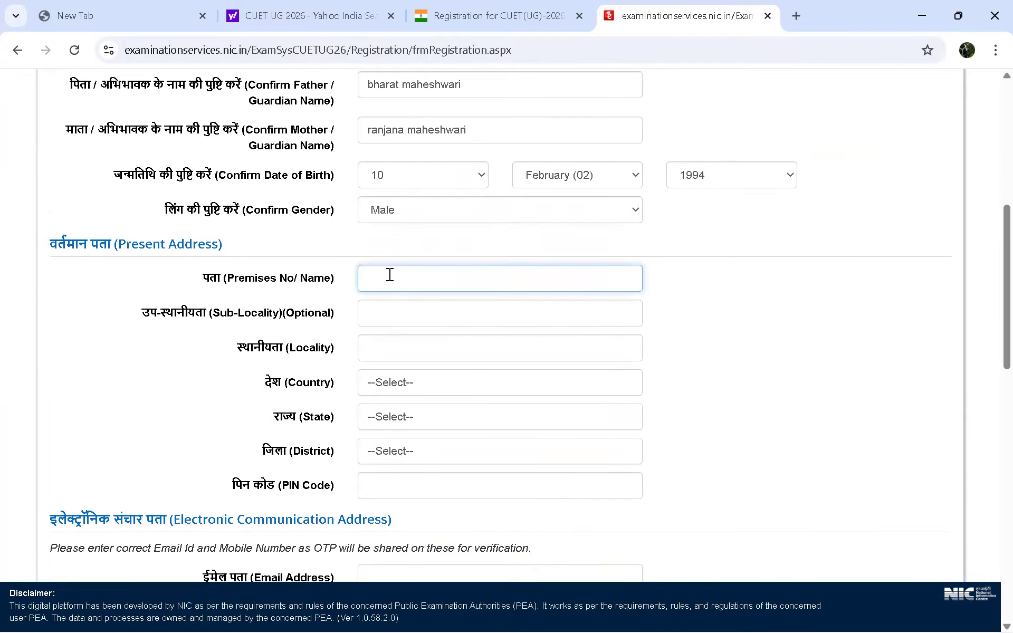
pyautogui.click(400, 349)
pyautogui.write('indore')
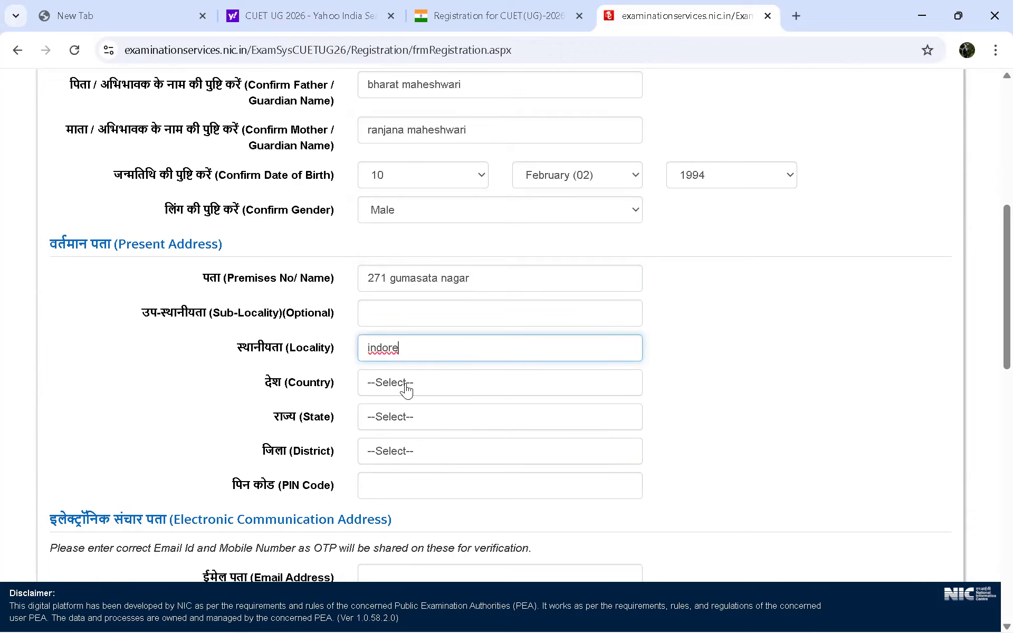
# Step: Choose India as the country and MADHYA PRADESH as the state
pyautogui.click(407, 389)
pyautogui.press('Down')
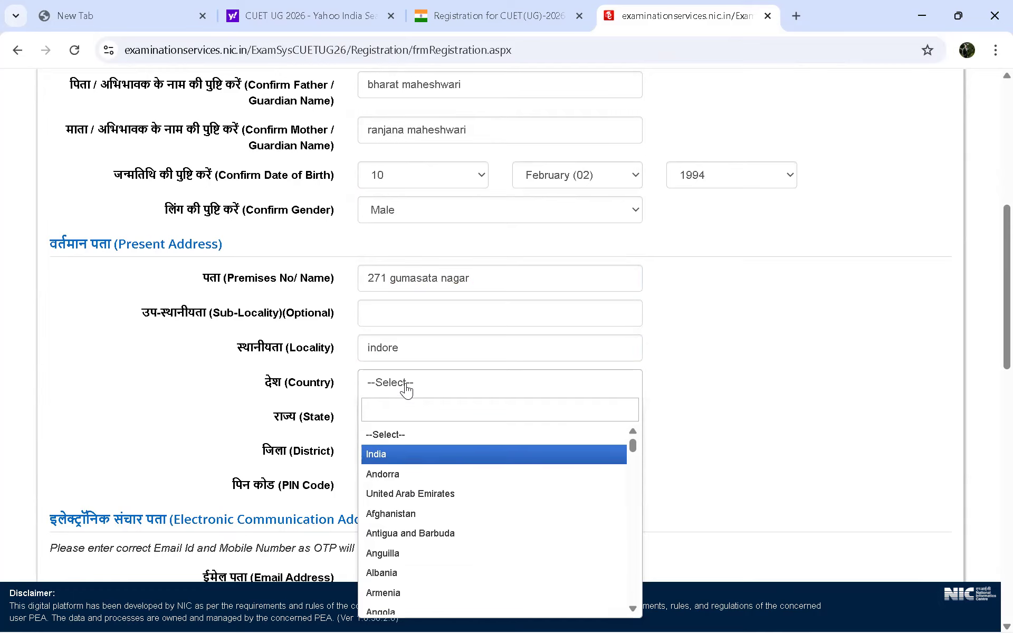
pyautogui.press('Return')
pyautogui.scroll(-1, 419, 389)
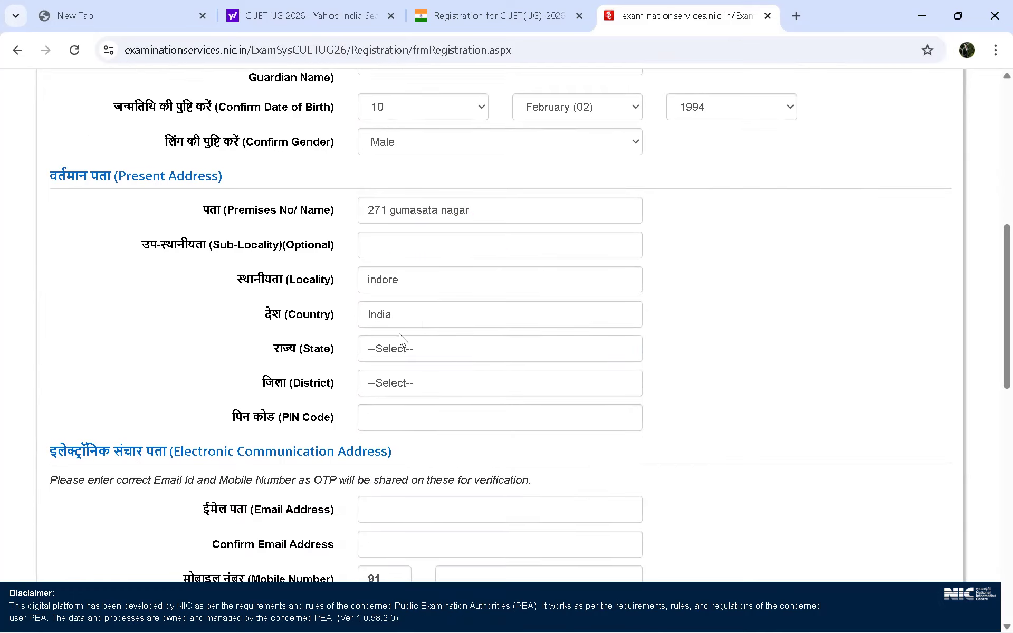
pyautogui.click(400, 347)
pyautogui.write('mad')
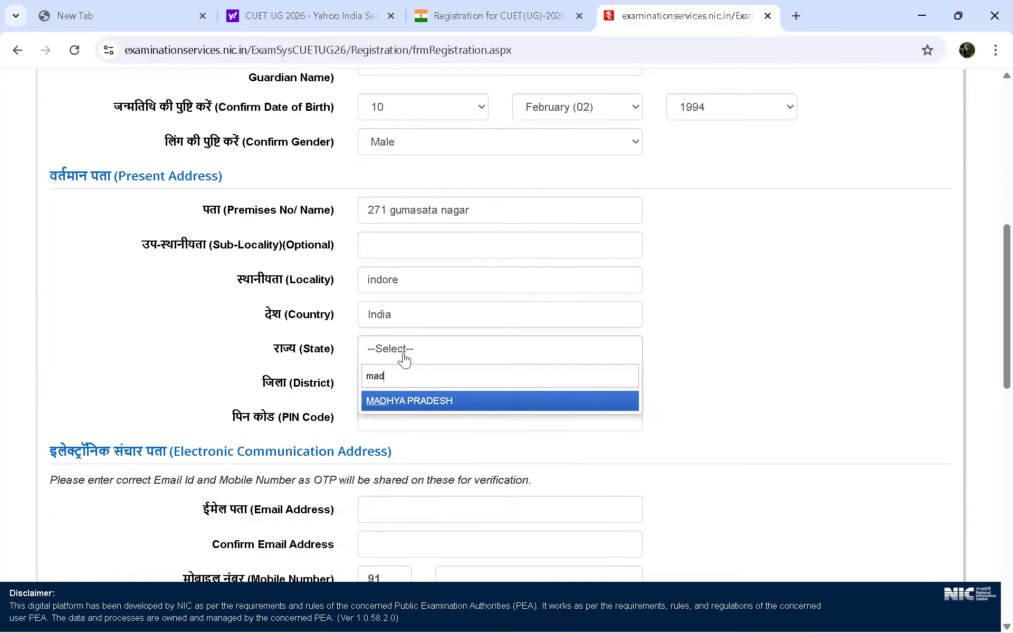
pyautogui.press('Return')
# Step: Choose INDORE as the district and start entering the PIN code
pyautogui.scroll(-1, 408, 350)
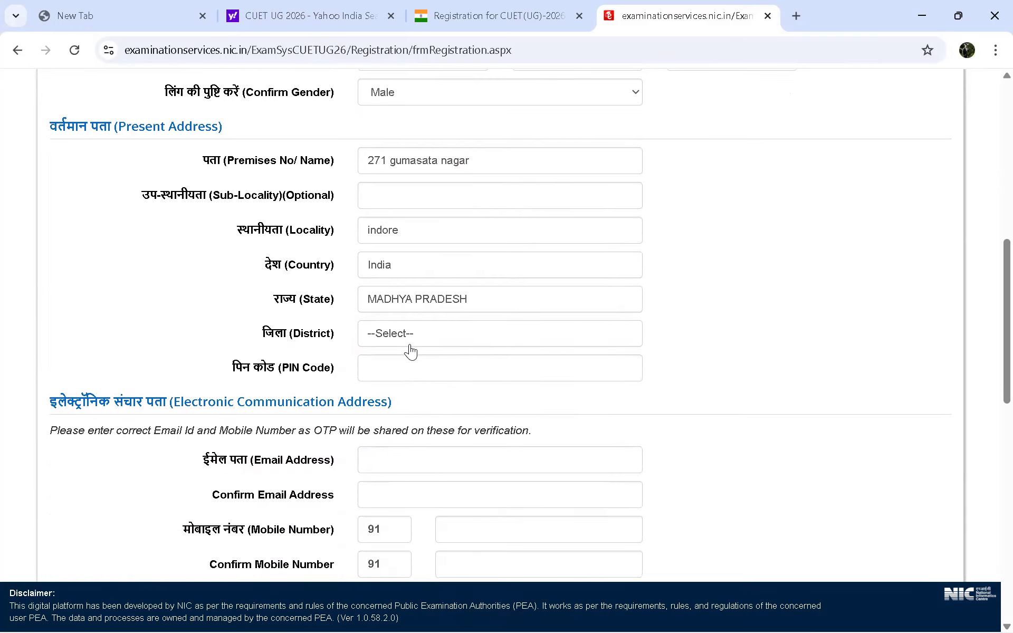
pyautogui.click(412, 342)
pyautogui.write('idn')
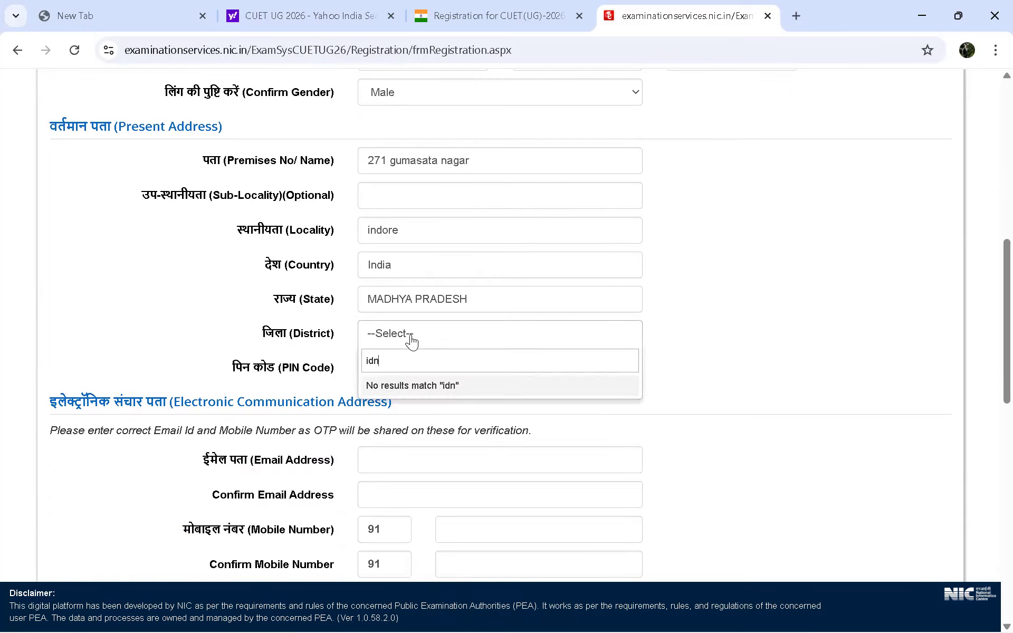
pyautogui.press('BackSpace')
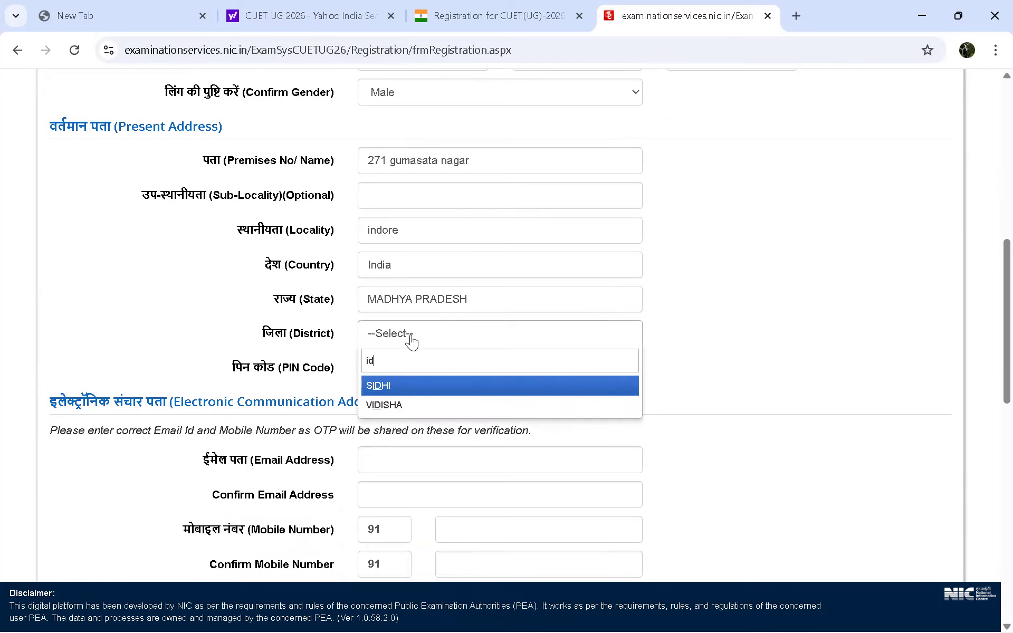
pyautogui.press('BackSpace')
pyautogui.press('BackSpace')
pyautogui.write('ind')
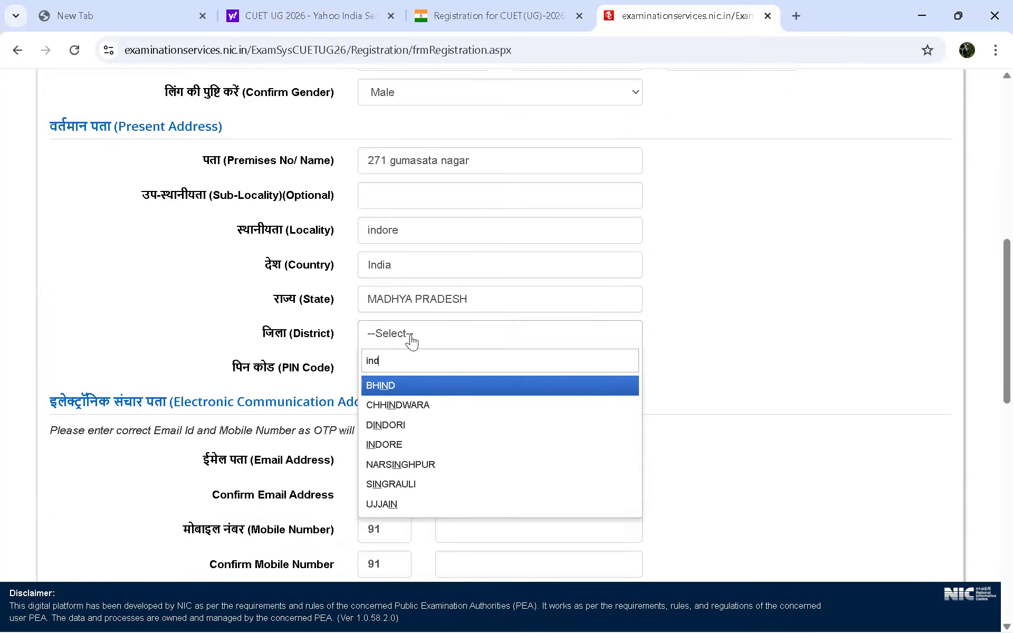
pyautogui.press('Down')
pyautogui.press('Down')
pyautogui.press('Down')
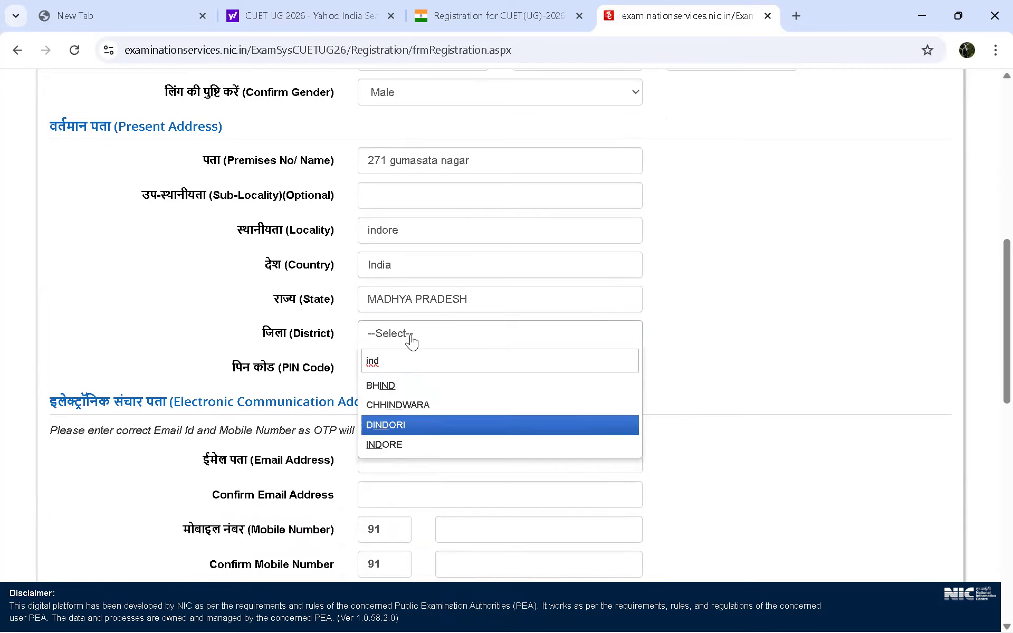
pyautogui.press('Return')
pyautogui.scroll(-1, 412, 342)
pyautogui.click(407, 329)
pyautogui.write('4')
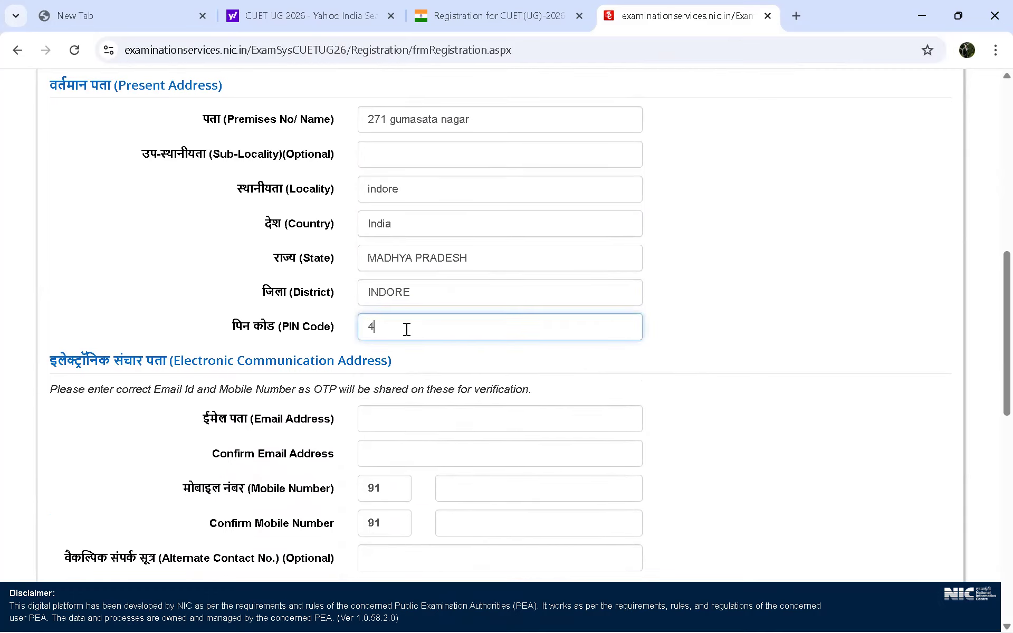
pyautogui.write('52001')
pyautogui.press('BackSpace')
# Step: Finish the PIN code and enter the e-mail address in both e-mail fields
pyautogui.write('001')
pyautogui.scroll(-1, 436, 378)
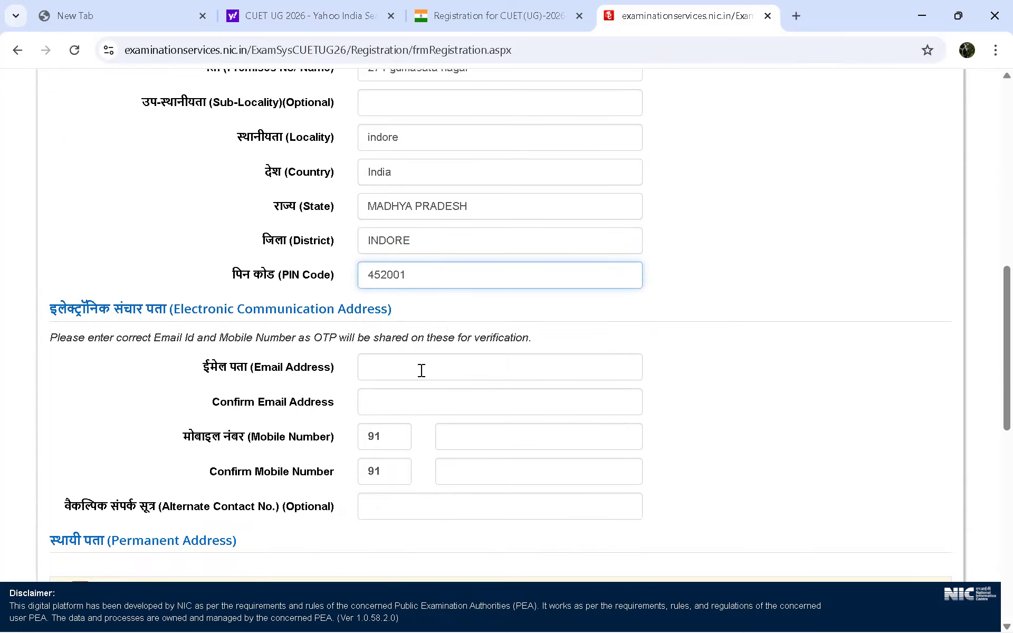
pyautogui.click(422, 370)
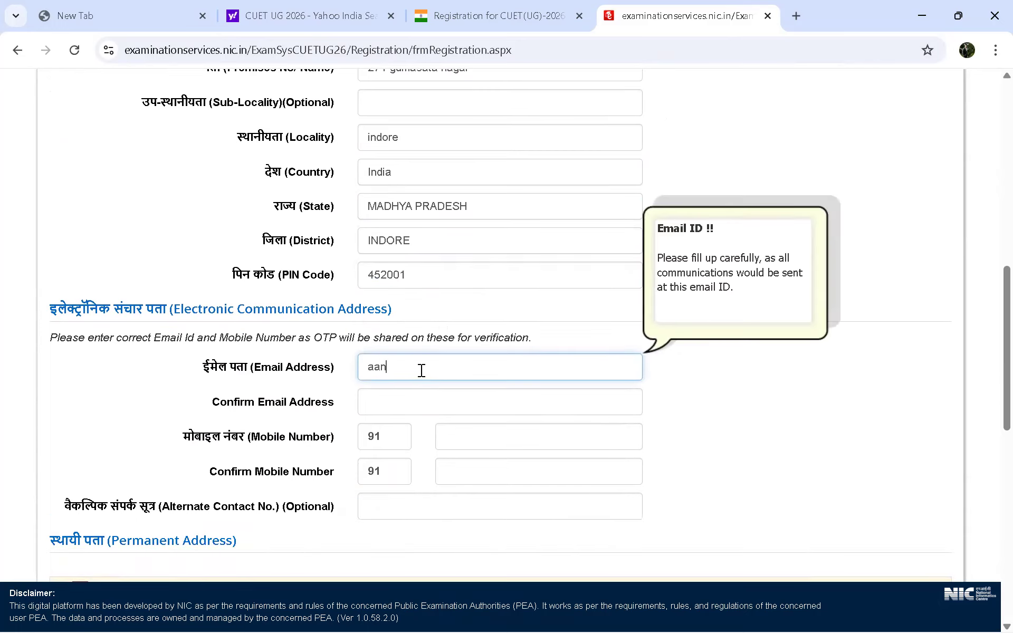
pyautogui.click(419, 400)
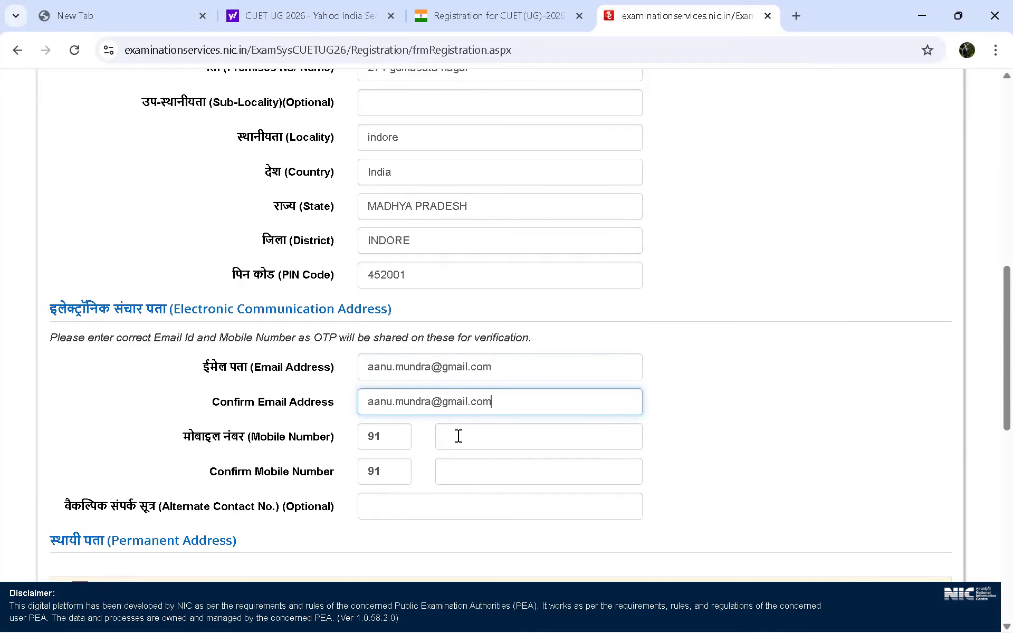
# Step: Enter and confirm the mobile number, and set permanent address Same As Present Address
pyautogui.click(459, 436)
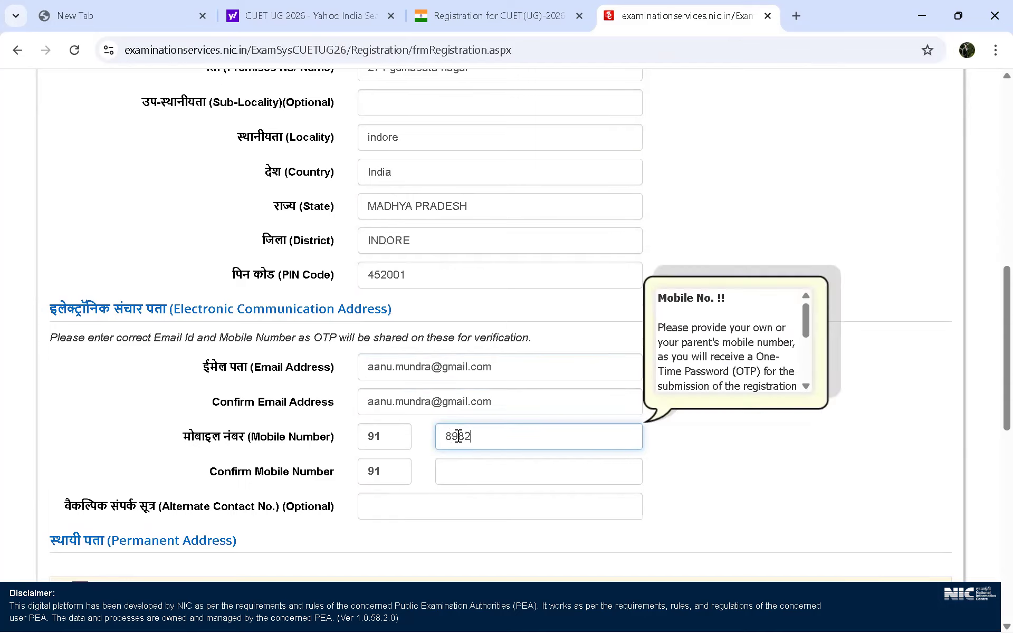
pyautogui.click(462, 471)
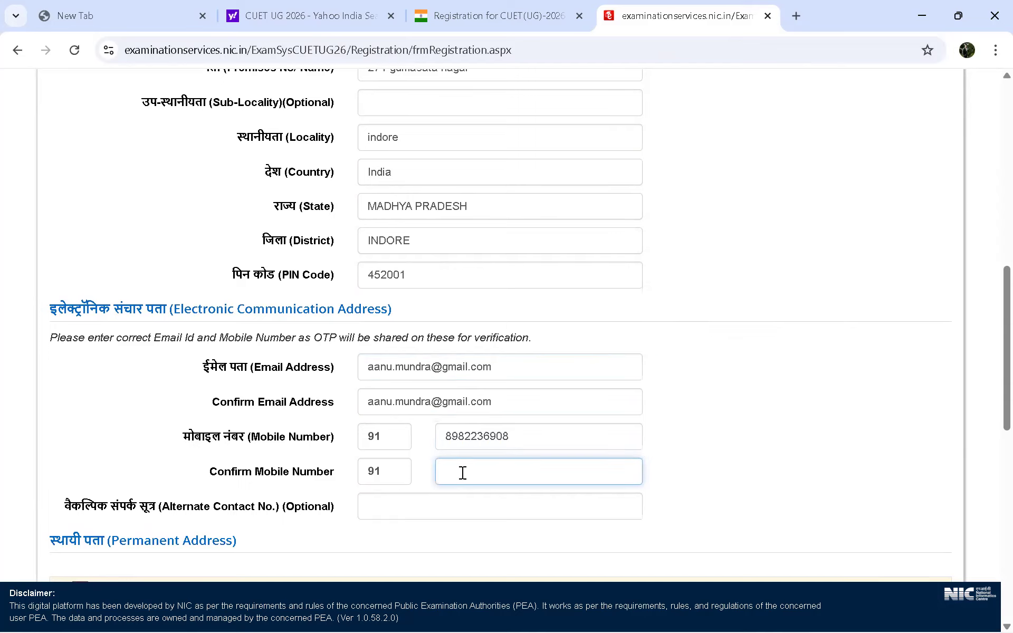
pyautogui.scroll(-1, 463, 473)
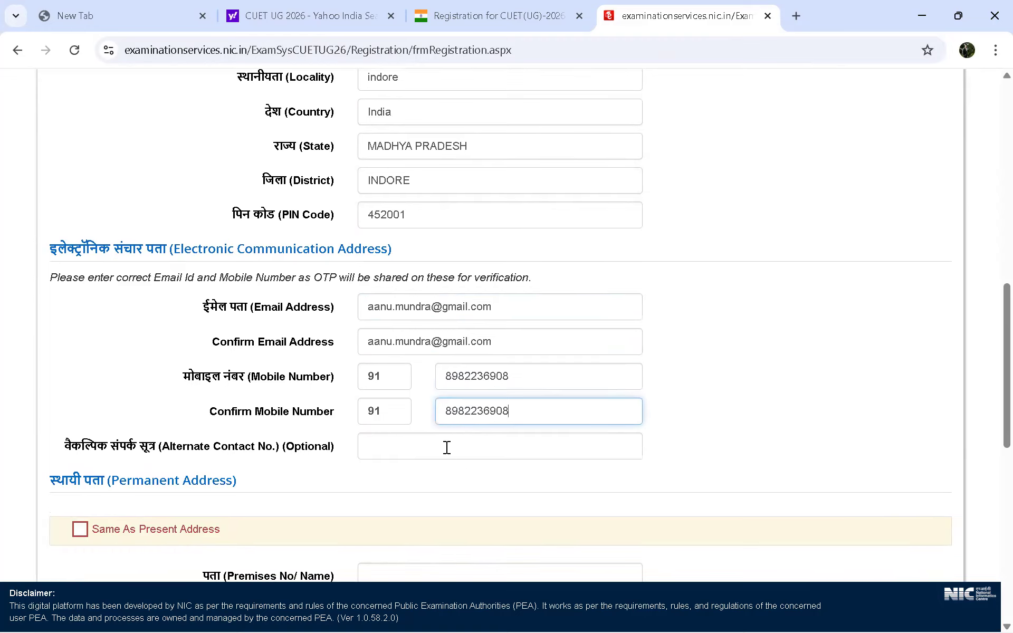
pyautogui.click(447, 448)
pyautogui.scroll(-2, 446, 446)
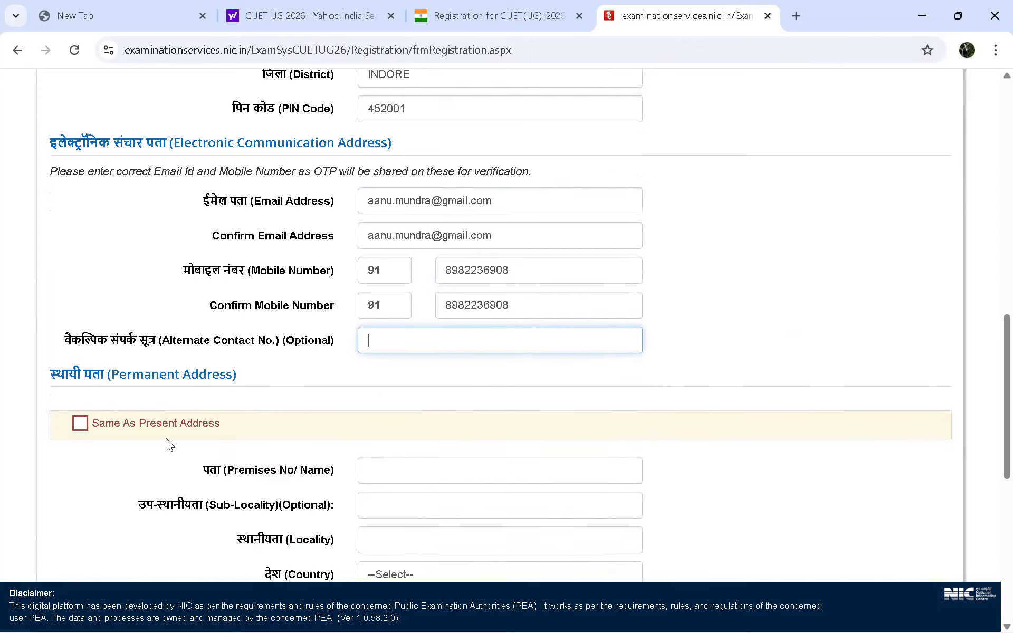
pyautogui.click(80, 425)
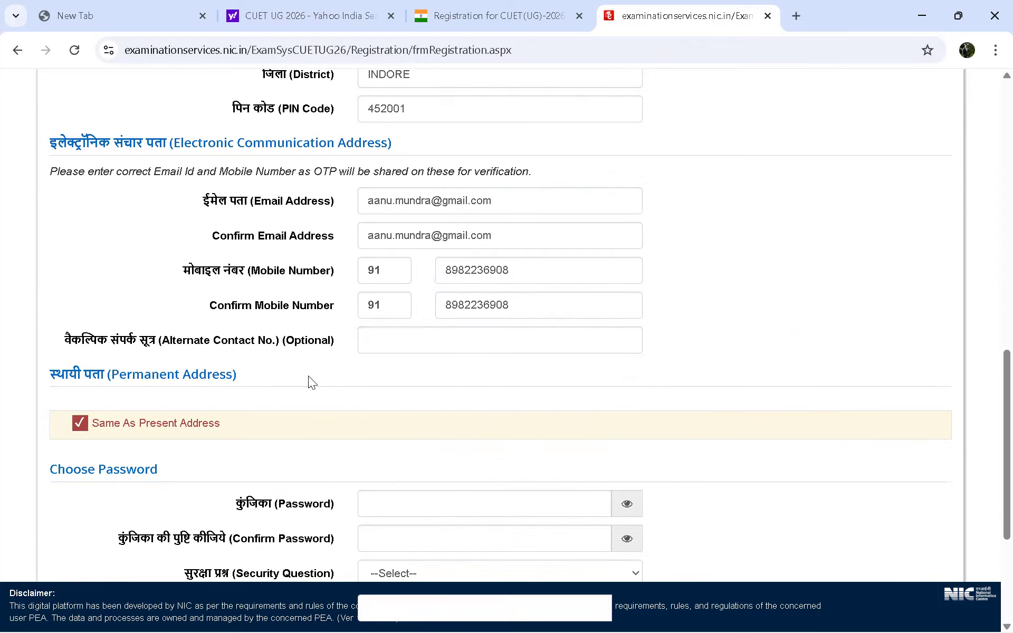
# Step: Enter the account password and reveal it to verify
pyautogui.scroll(-1, 334, 381)
pyautogui.scroll(-1, 334, 375)
pyautogui.scroll(2, 335, 375)
pyautogui.scroll(-1, 335, 374)
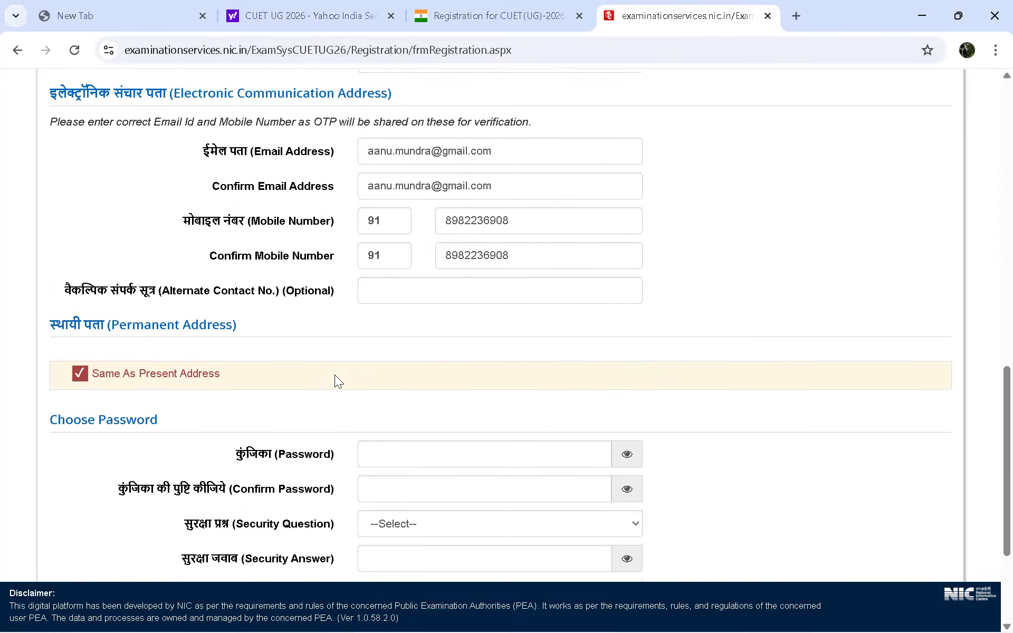
pyautogui.scroll(-1, 81, 369)
pyautogui.scroll(2, 319, 294)
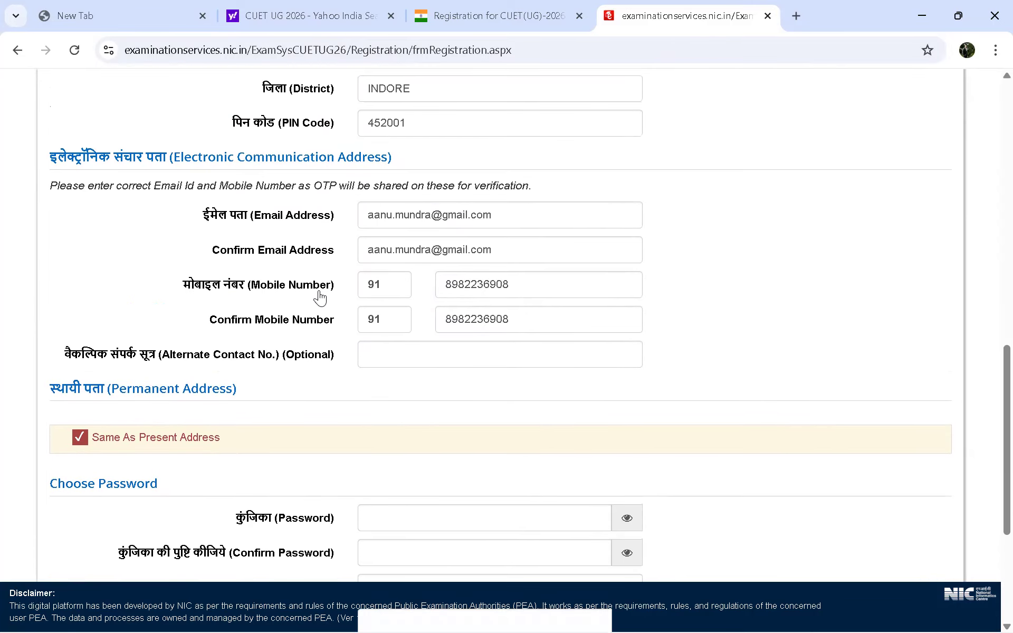
pyautogui.scroll(-4, 320, 298)
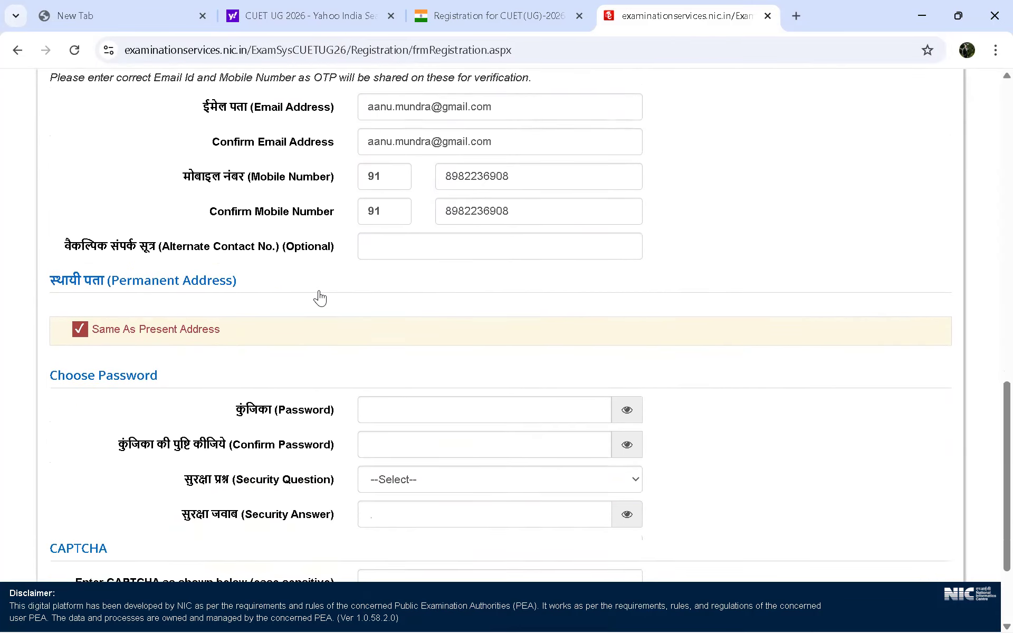
pyautogui.scroll(-3, 320, 298)
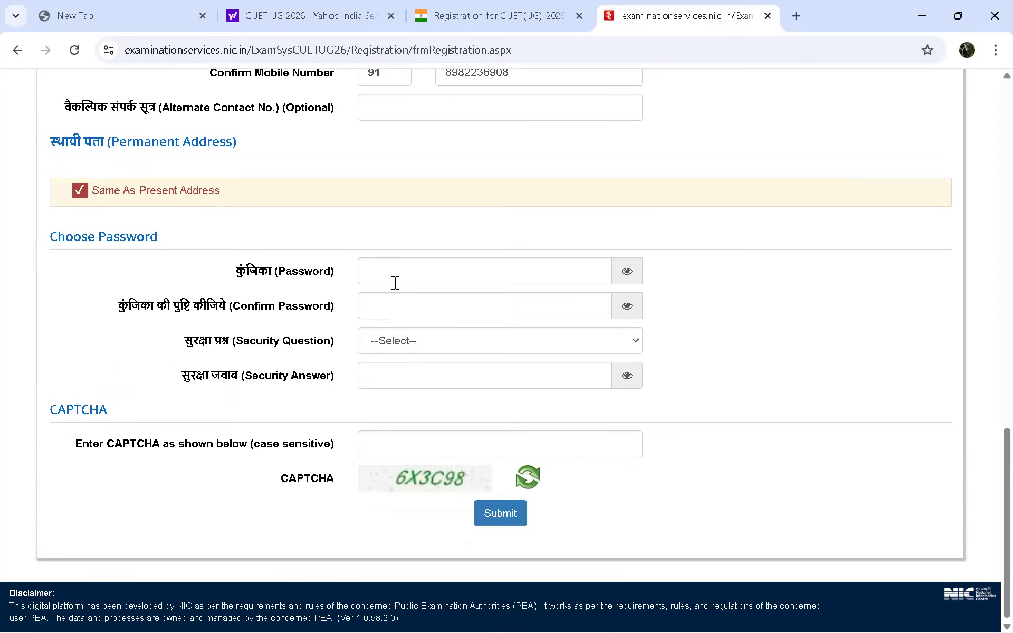
pyautogui.click(403, 270)
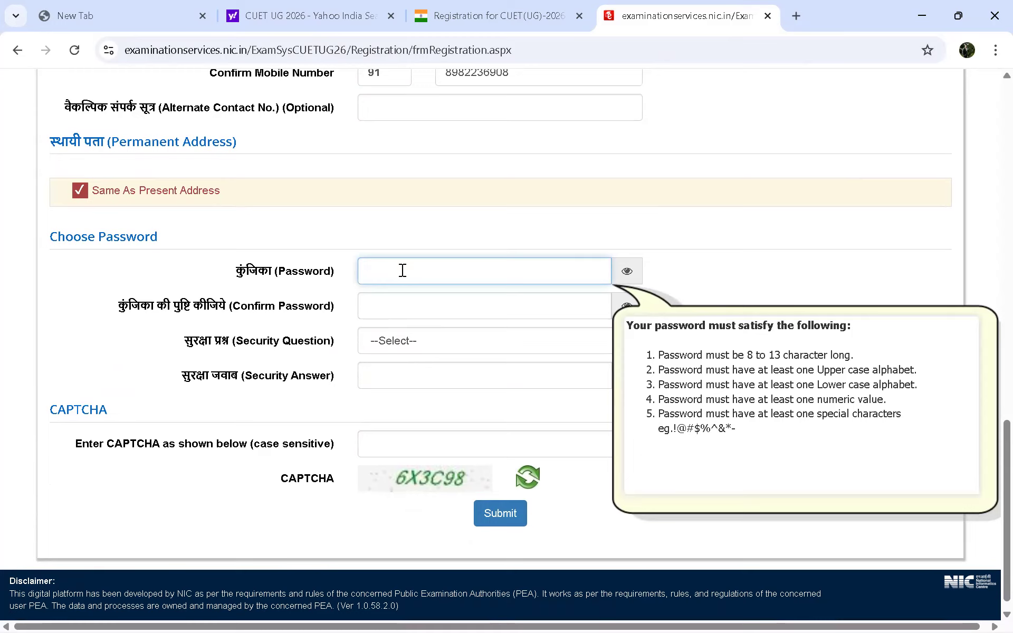
pyautogui.click(625, 271)
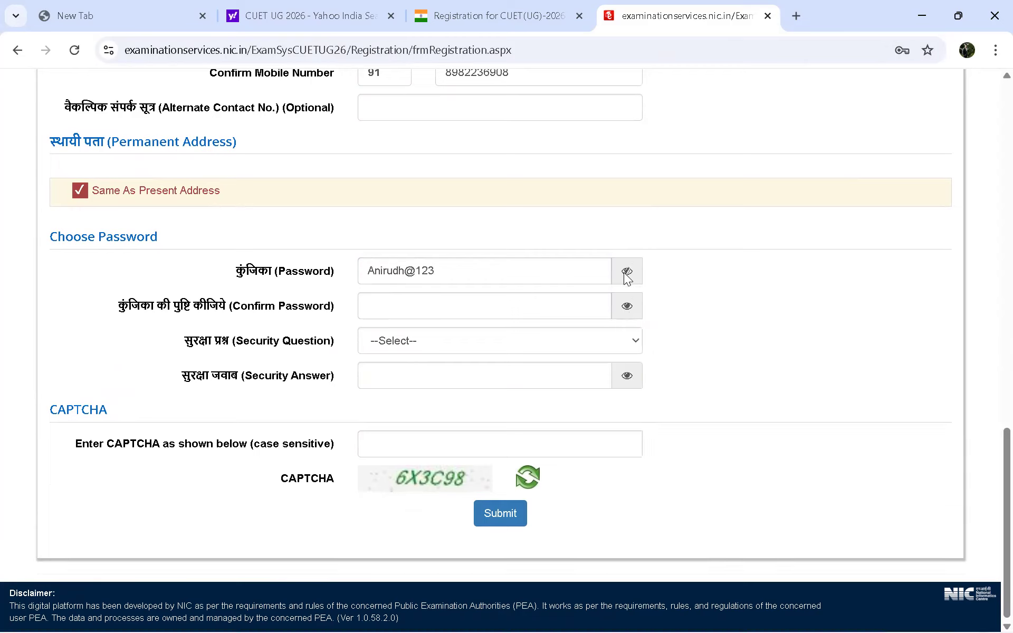
# Step: Re-enter the password in Confirm Password and check it matches
pyautogui.click(512, 304)
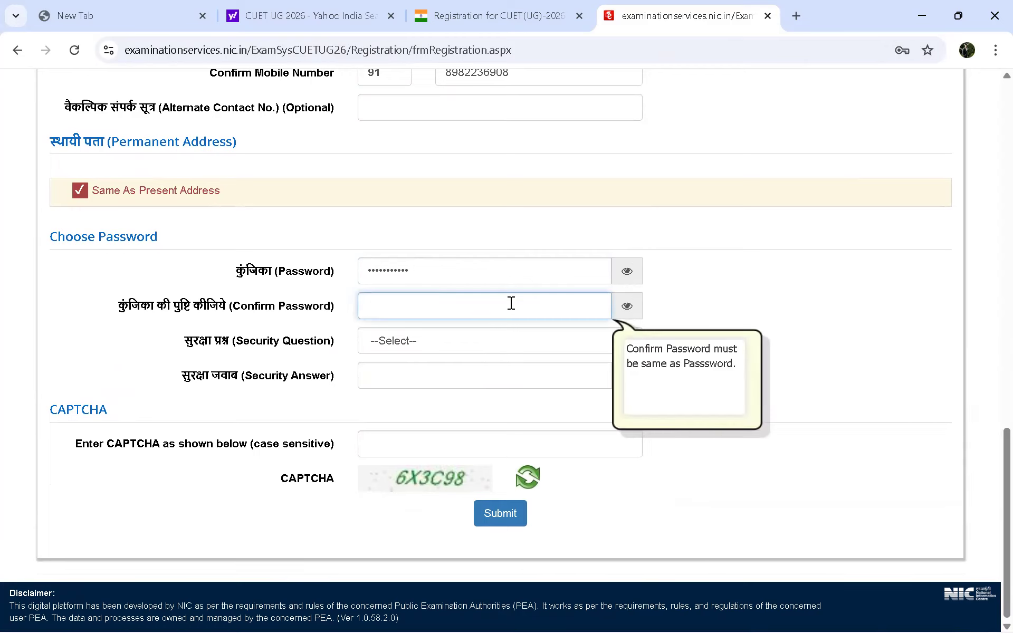
pyautogui.write('•••••••••••')
pyautogui.click(628, 307)
pyautogui.click(631, 306)
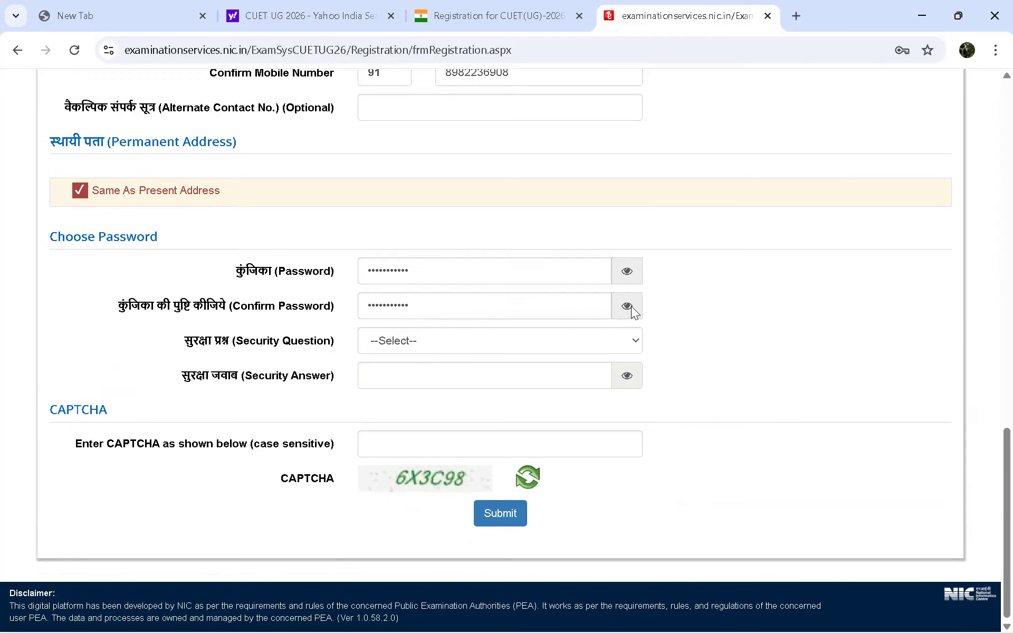
# Step: Choose 'What is your favourite colour ?' as the security question and type the answer
pyautogui.click(512, 344)
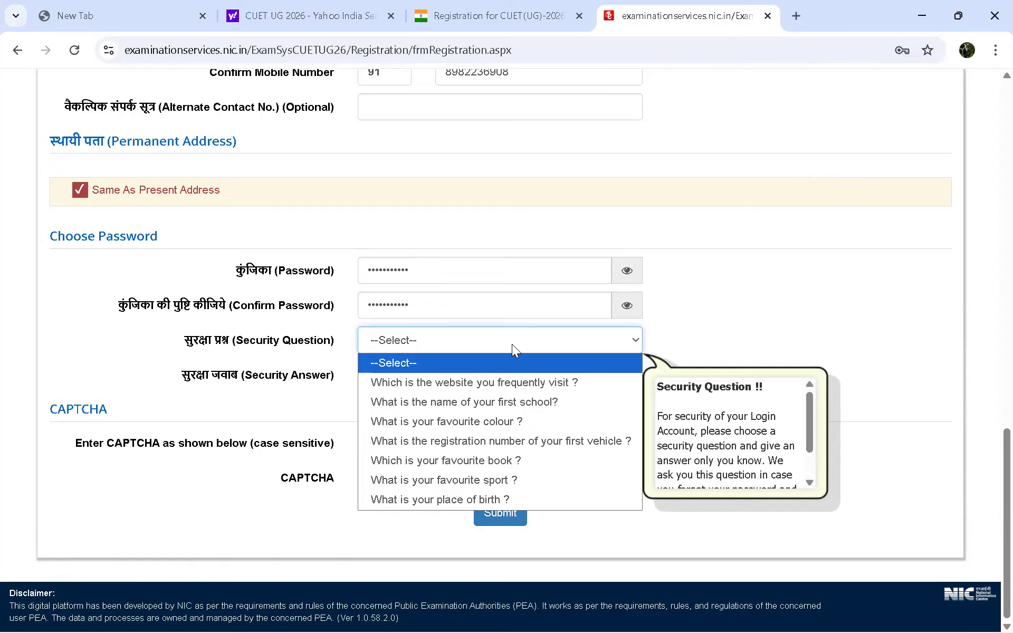
pyautogui.press('Down')
pyautogui.press('Down')
pyautogui.press('Down')
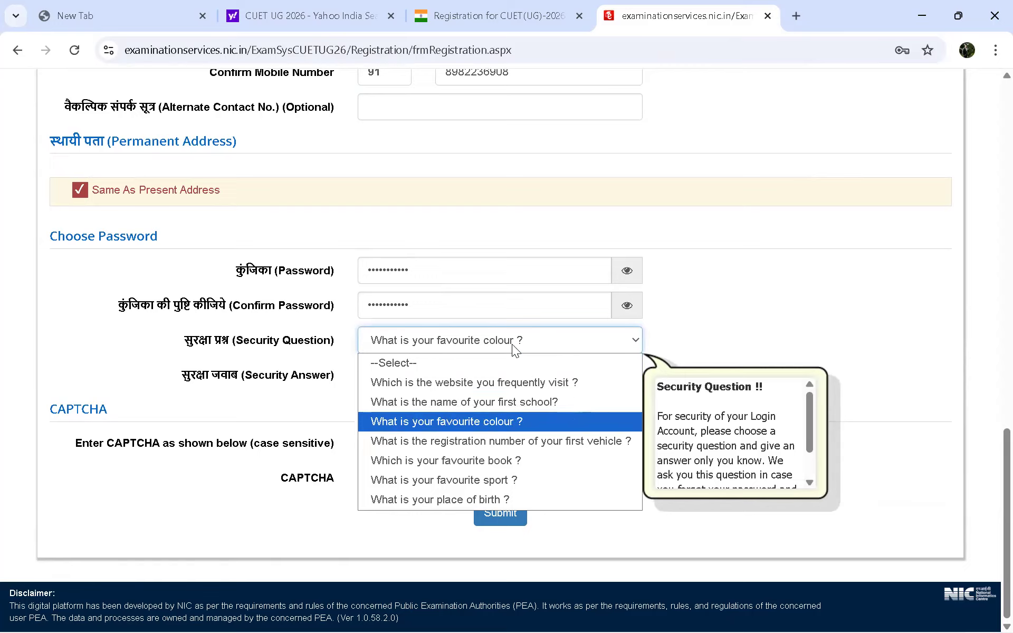
pyautogui.press('Return')
pyautogui.click(486, 378)
pyautogui.write('•••')
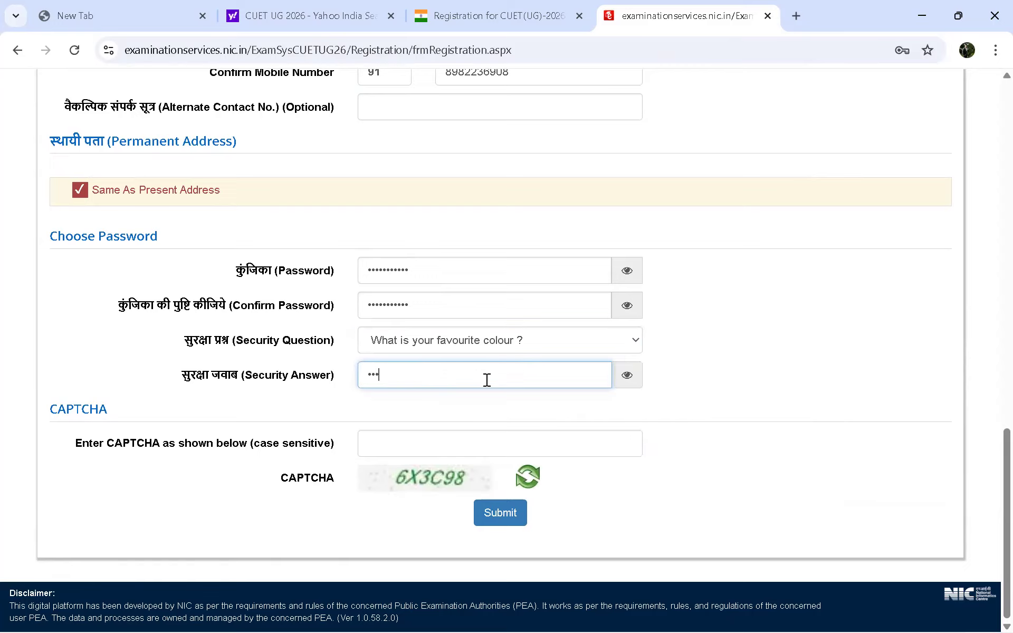
# Step: Enter the CAPTCHA code and submit the registration form for review
pyautogui.click(452, 444)
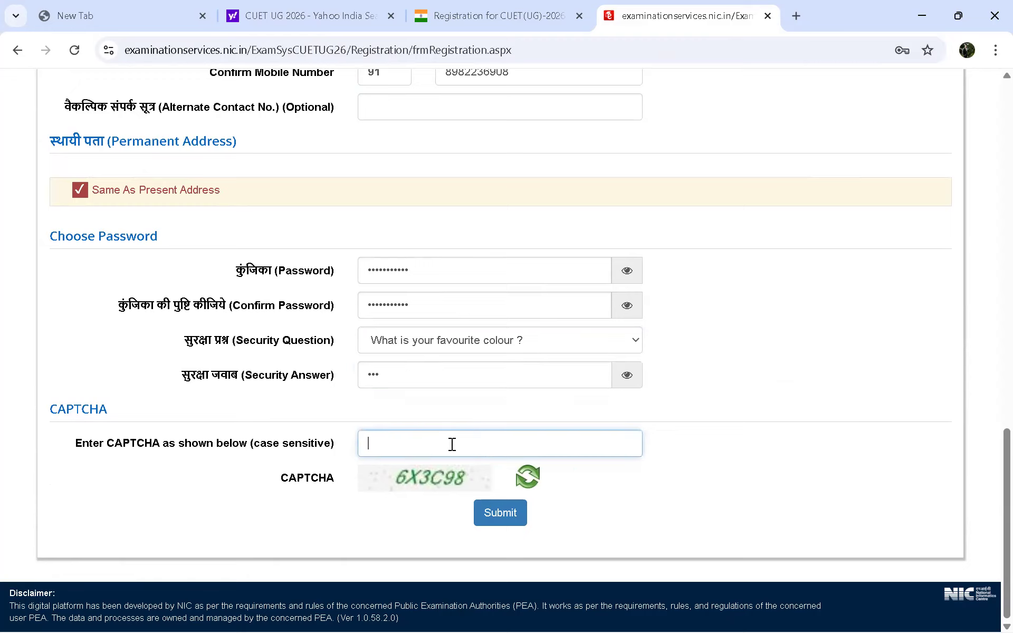
pyautogui.write('6x')
pyautogui.press('BackSpace')
pyautogui.write('X3C98')
pyautogui.click(497, 511)
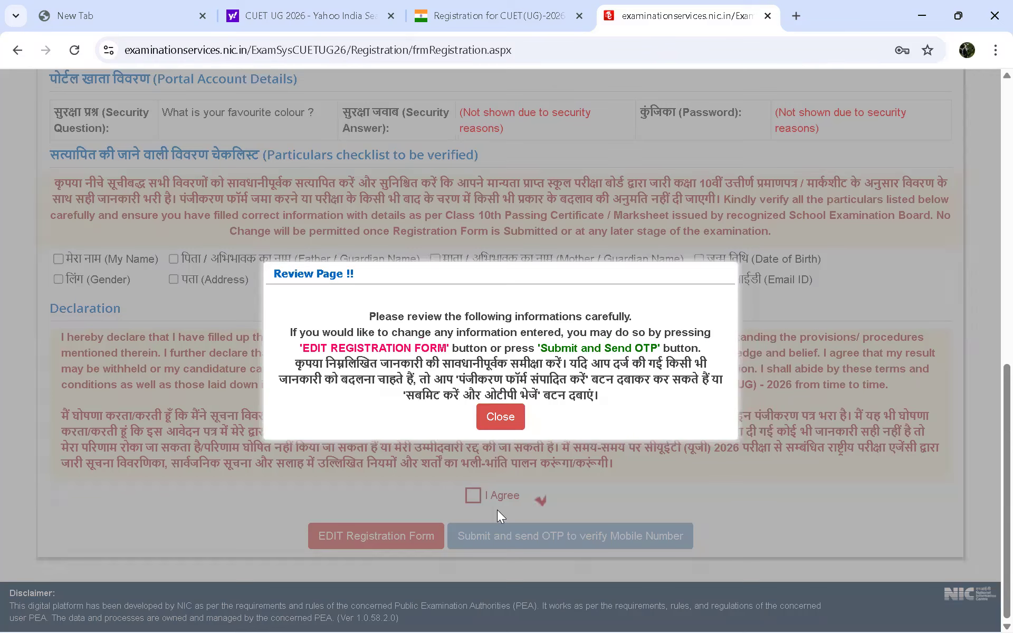
# Step: Dismiss the Review Page notice and look over the listed registration particulars
pyautogui.click(500, 417)
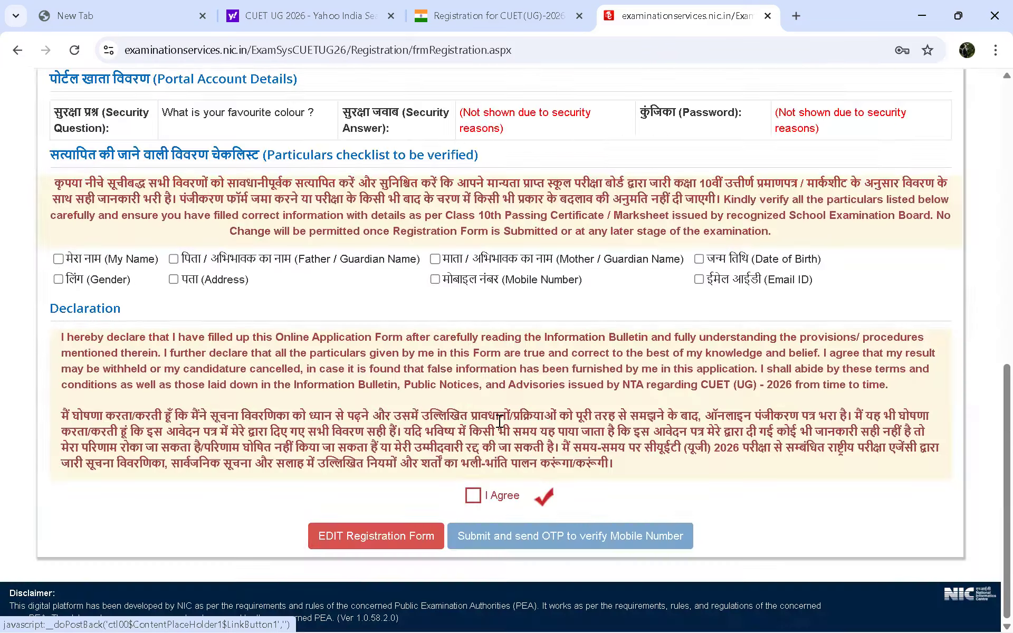
pyautogui.scroll(7, 406, 323)
pyautogui.scroll(-3, 402, 317)
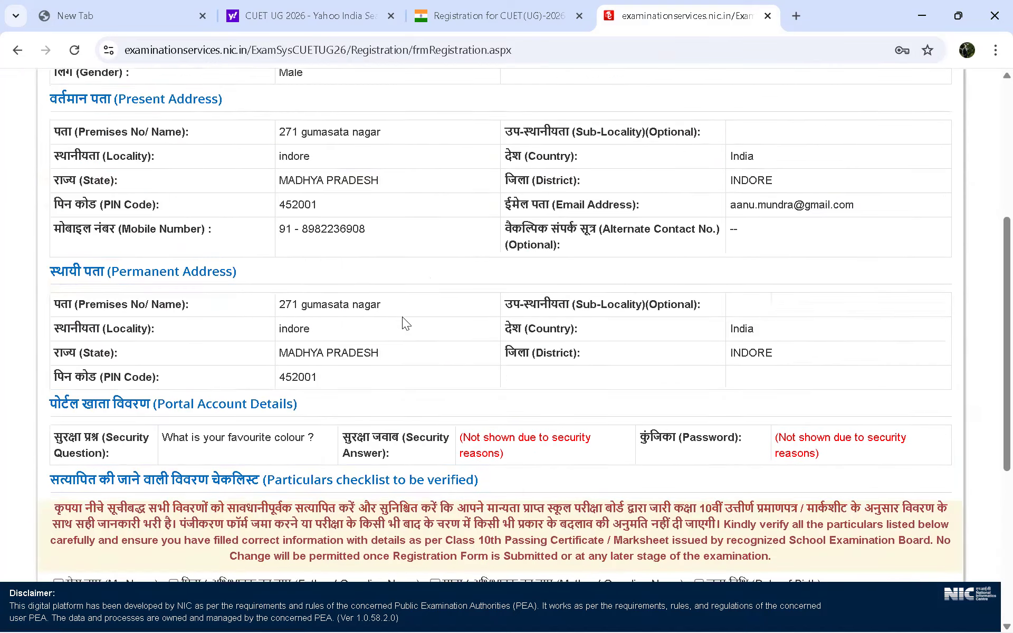
pyautogui.scroll(8, 402, 317)
pyautogui.scroll(-3, 402, 317)
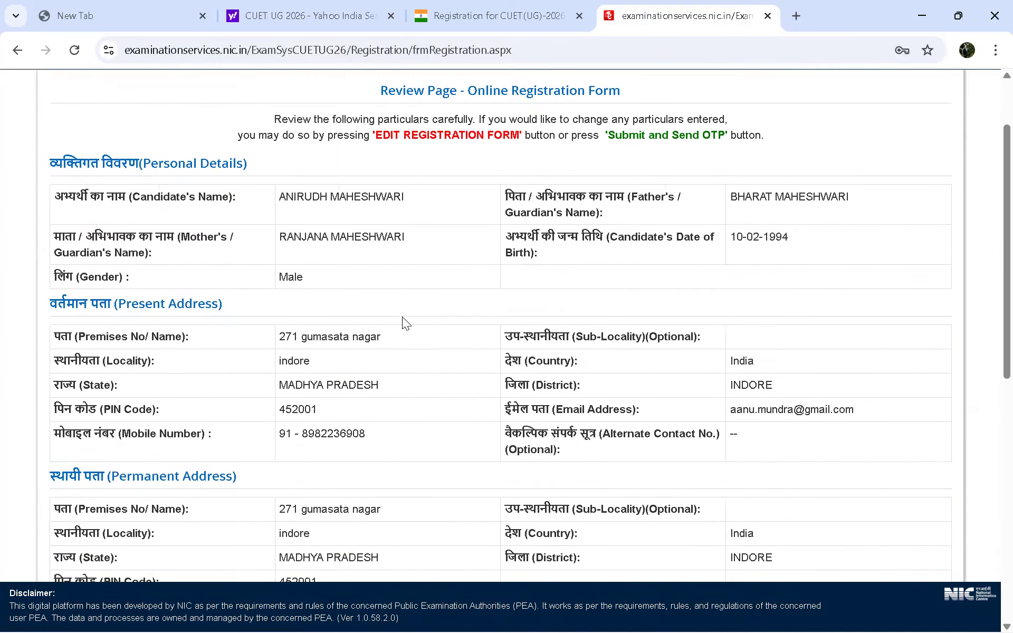
pyautogui.scroll(-1, 402, 317)
pyautogui.scroll(-1, 402, 316)
pyautogui.scroll(2, 403, 317)
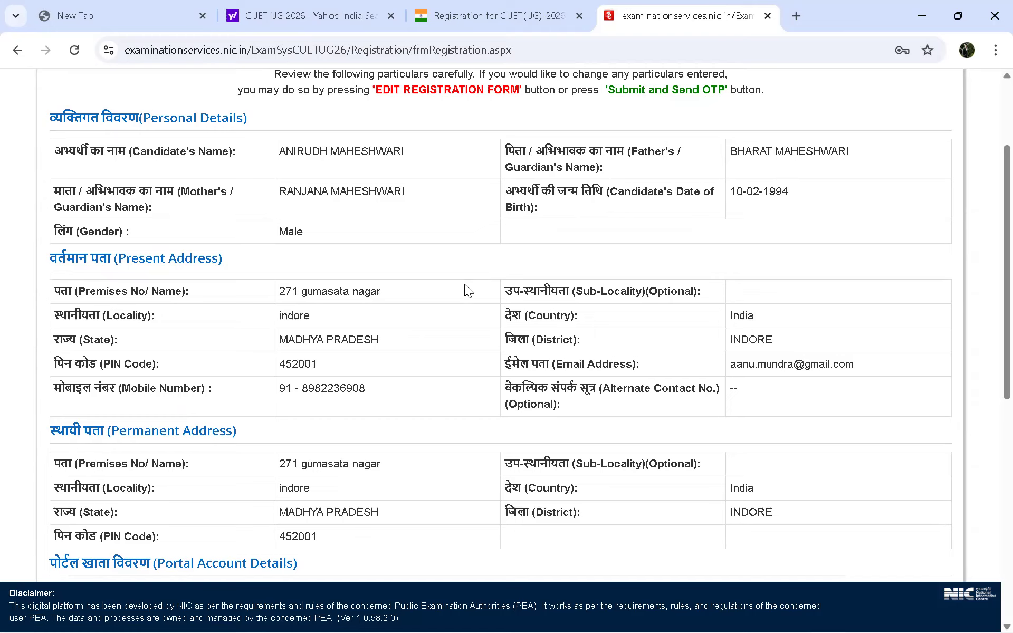
pyautogui.scroll(-8, 470, 329)
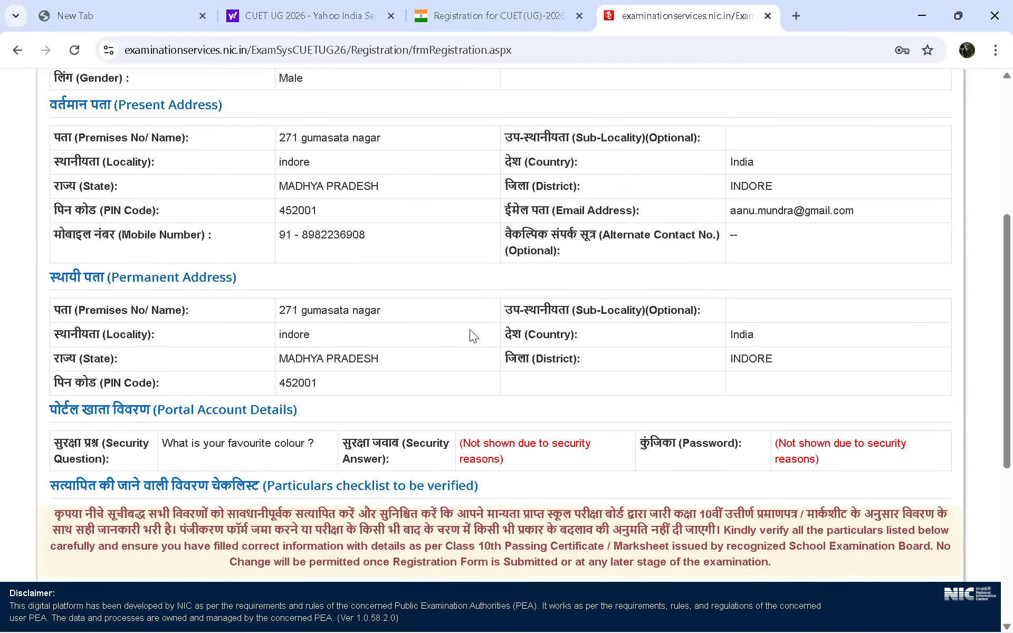
pyautogui.scroll(-1, 472, 328)
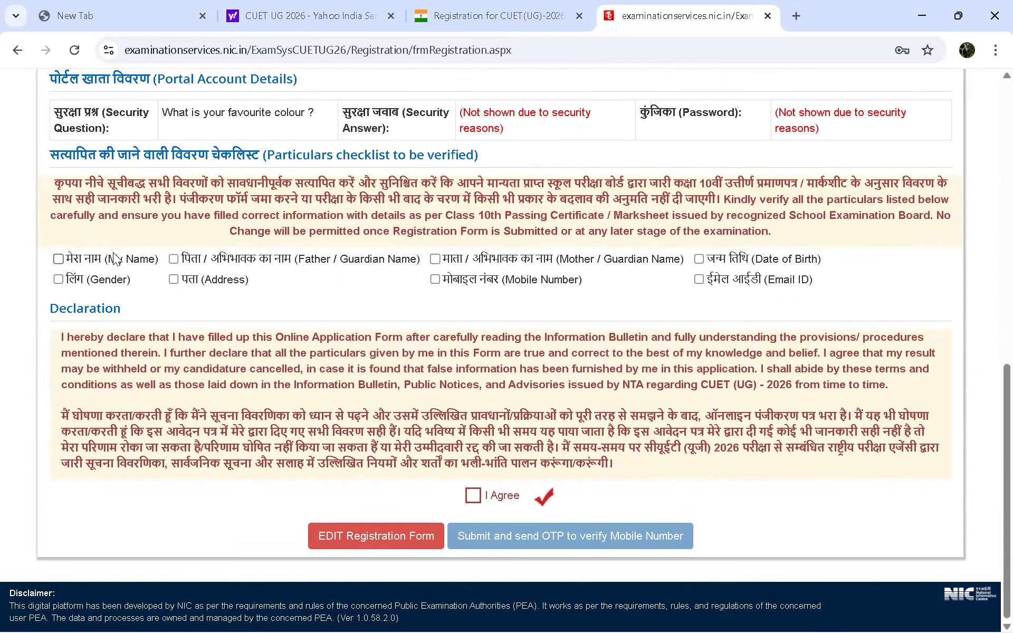
# Step: Mark name, parents' names, date of birth, email, mobile, address and gender as verified
pyautogui.click(58, 258)
pyautogui.click(173, 259)
pyautogui.click(435, 259)
pyautogui.click(698, 260)
pyautogui.click(698, 279)
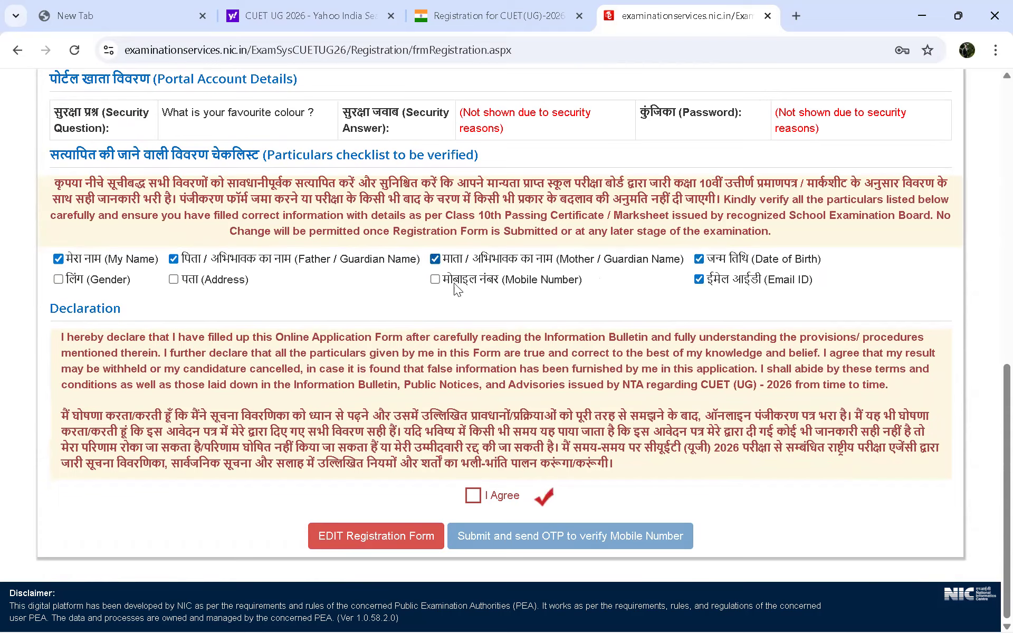
pyautogui.click(435, 279)
pyautogui.click(173, 279)
pyautogui.click(58, 280)
# Step: Accept the declaration and submit the registration to receive a mobile OTP
pyautogui.click(473, 495)
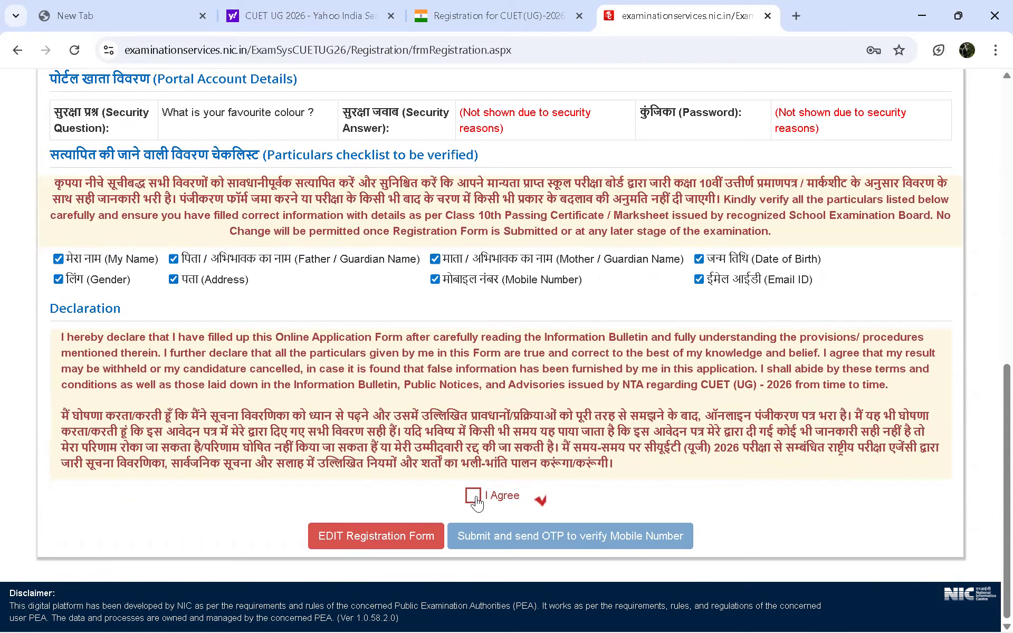
pyautogui.click(504, 537)
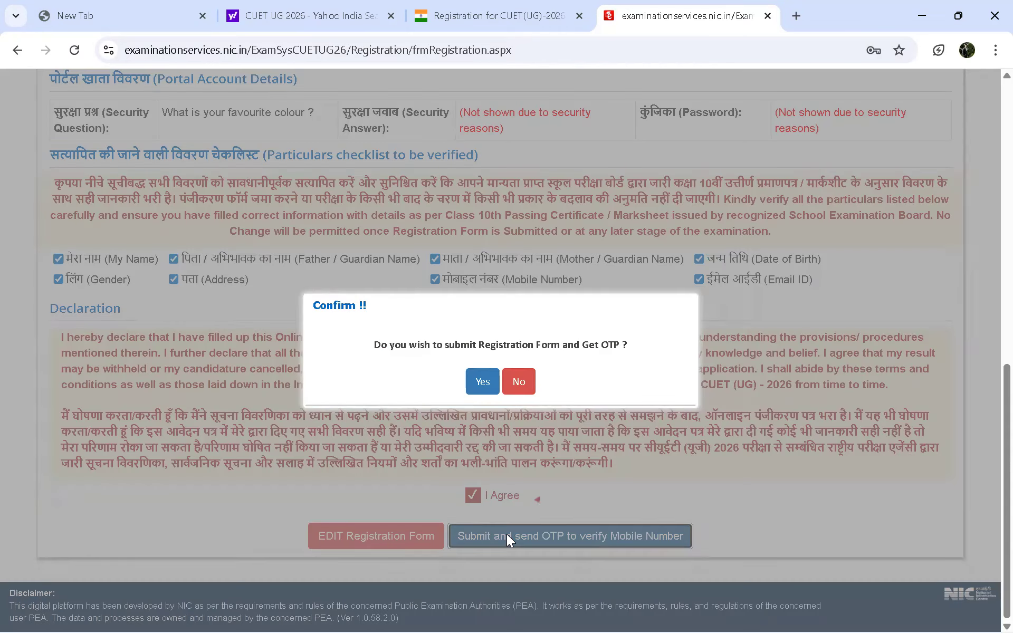
pyautogui.click(481, 382)
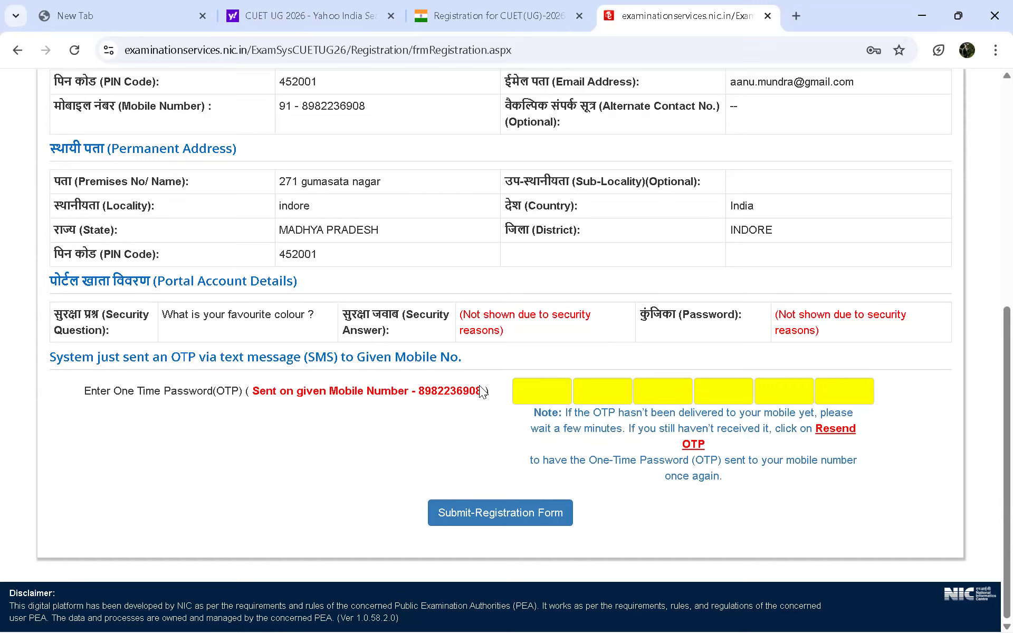
# Step: Enter the six-digit OTP from the mobile and submit the registration form
pyautogui.click(553, 396)
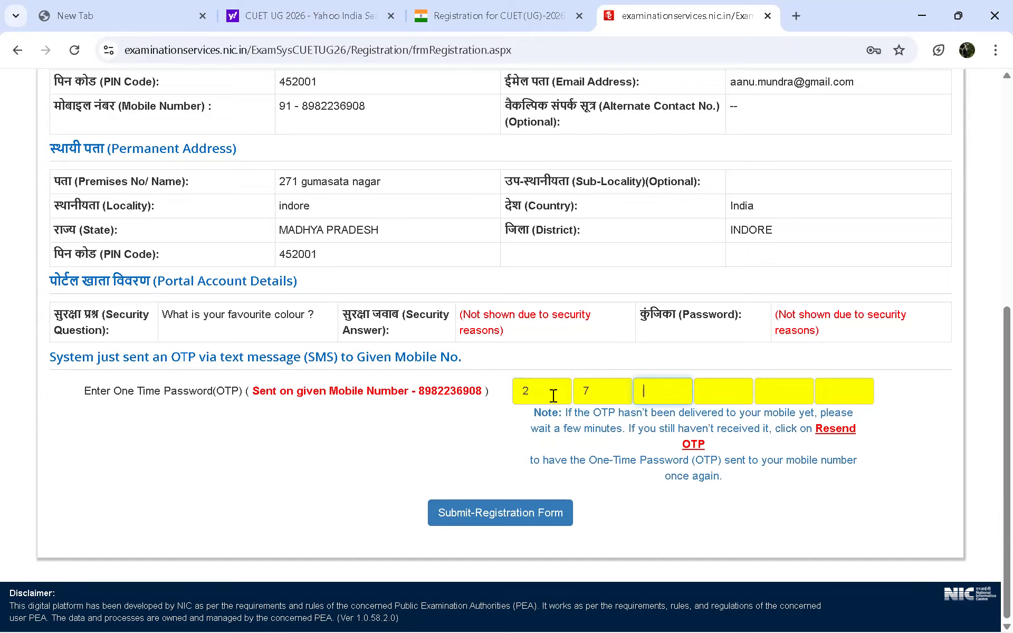
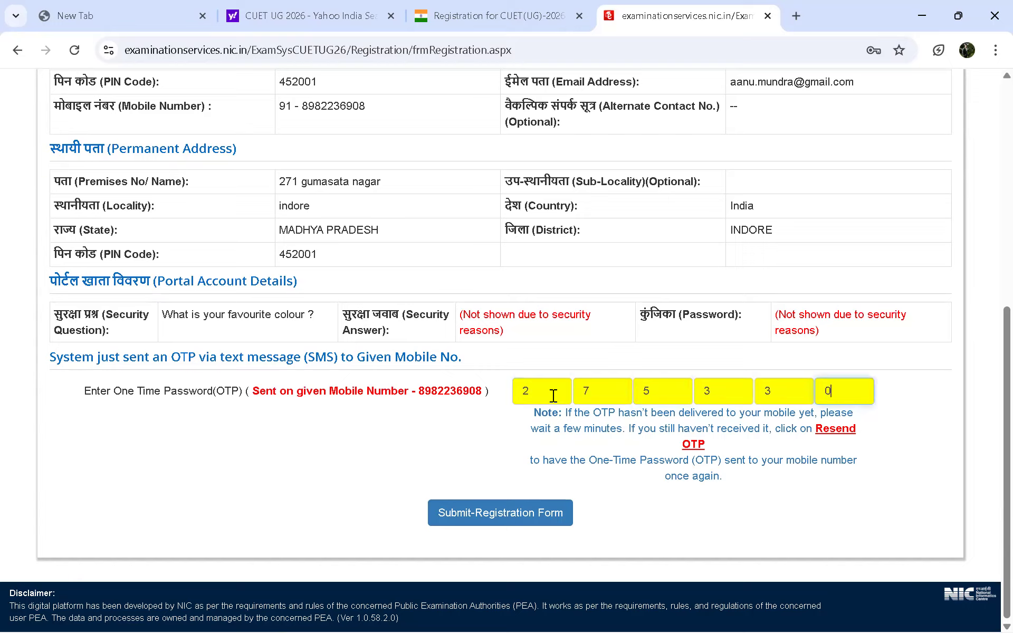
pyautogui.click(483, 515)
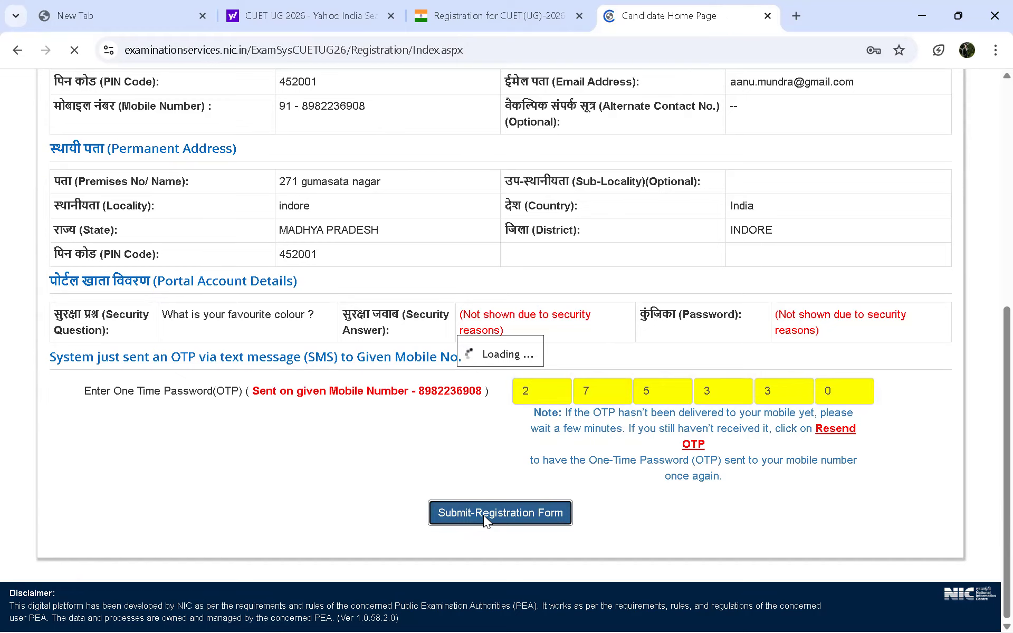
pyautogui.scroll(-1, 532, 445)
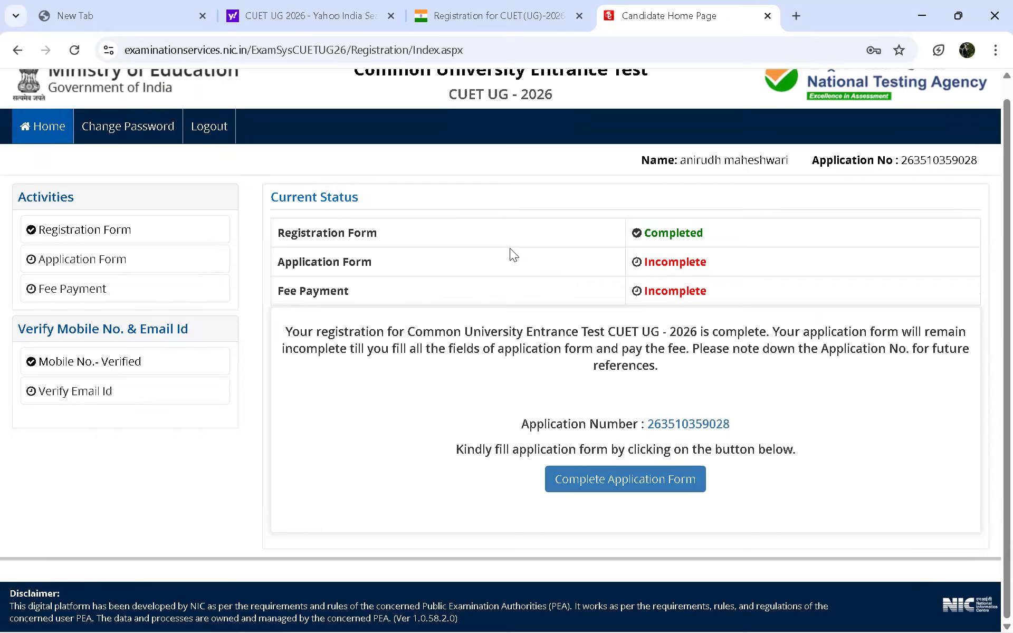
# Step: Start the full application form, review its step status list, and go to Personal Details
pyautogui.click(608, 482)
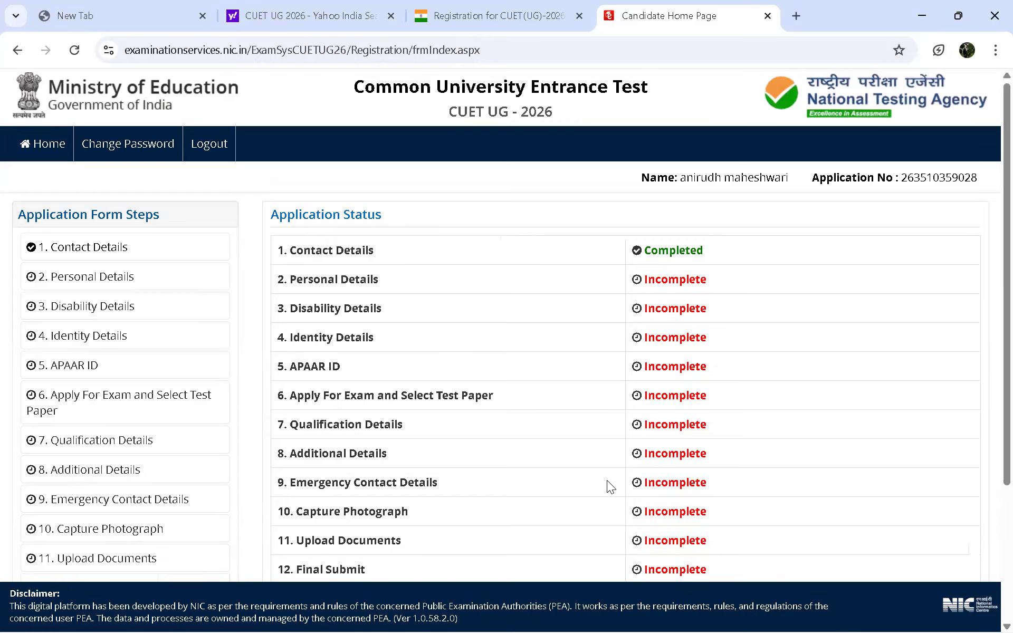
pyautogui.scroll(-3, 607, 480)
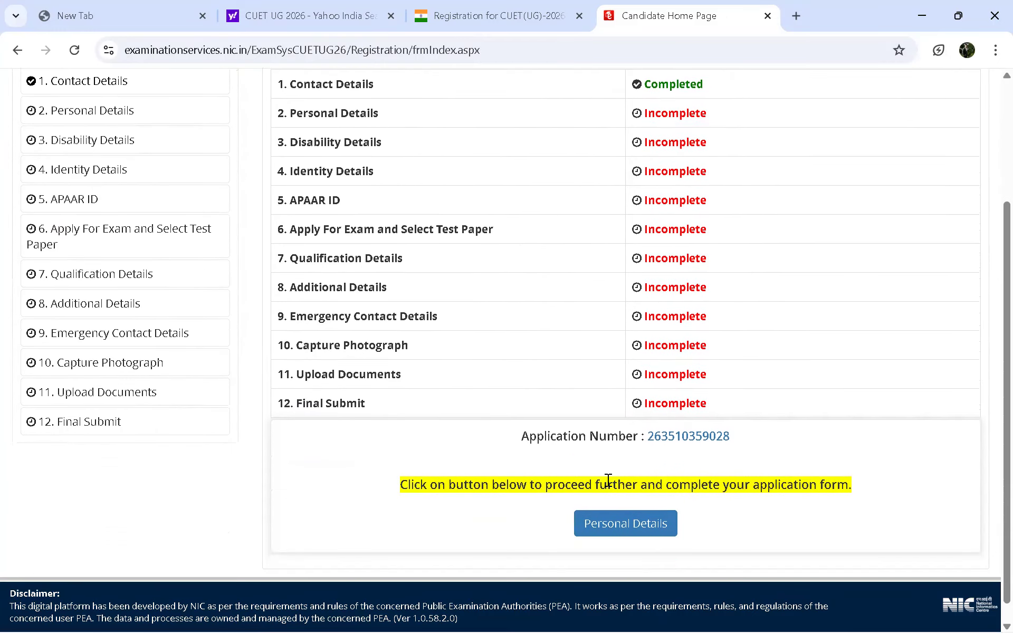
pyautogui.scroll(2, 607, 480)
pyautogui.scroll(-2, 553, 332)
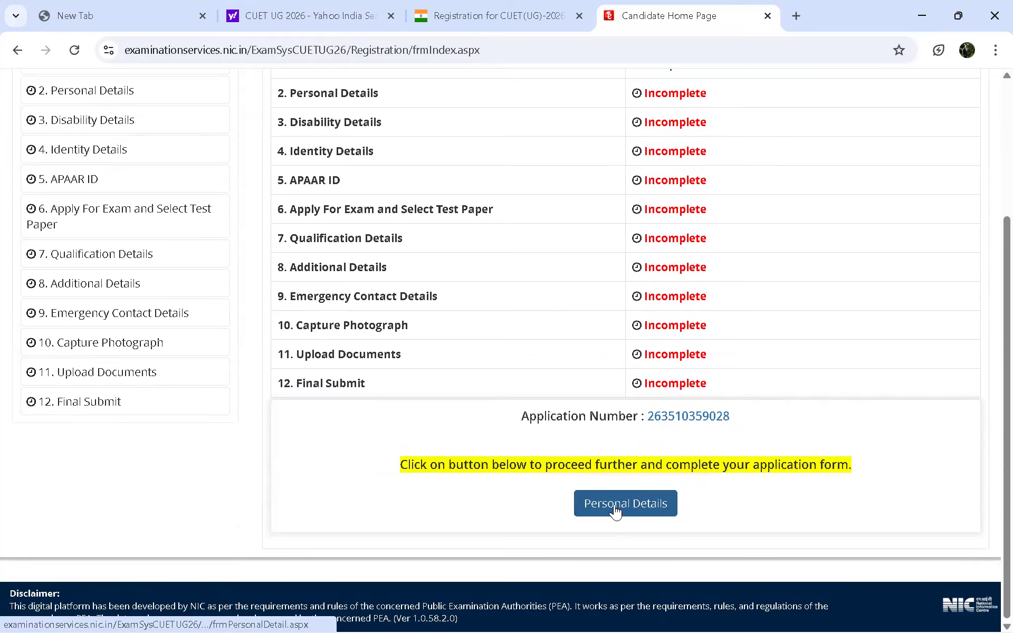
pyautogui.scroll(1, 314, 275)
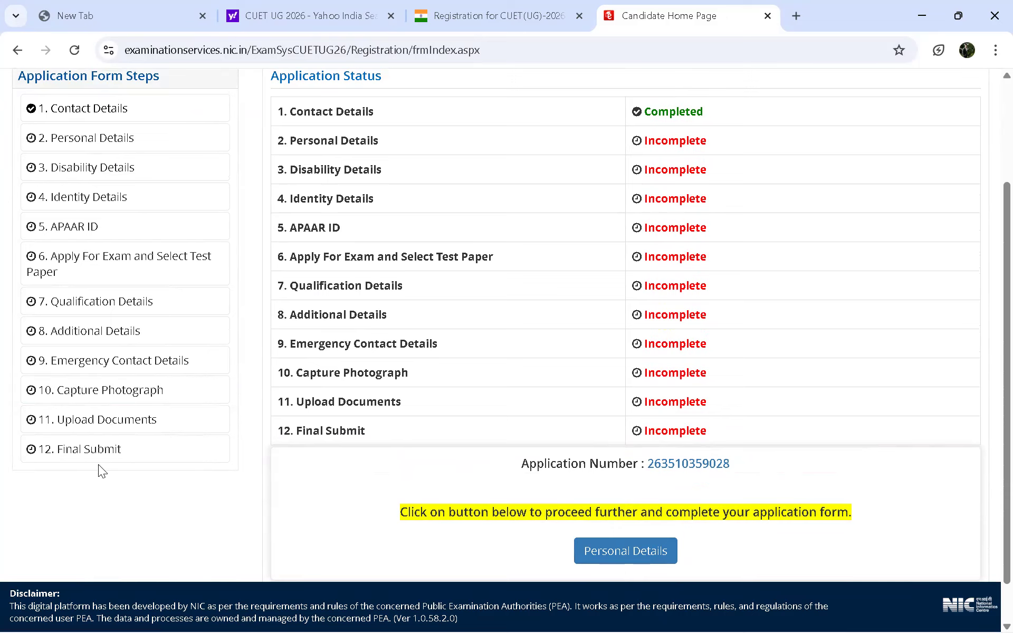
pyautogui.press('Tab')
pyautogui.press('Return')
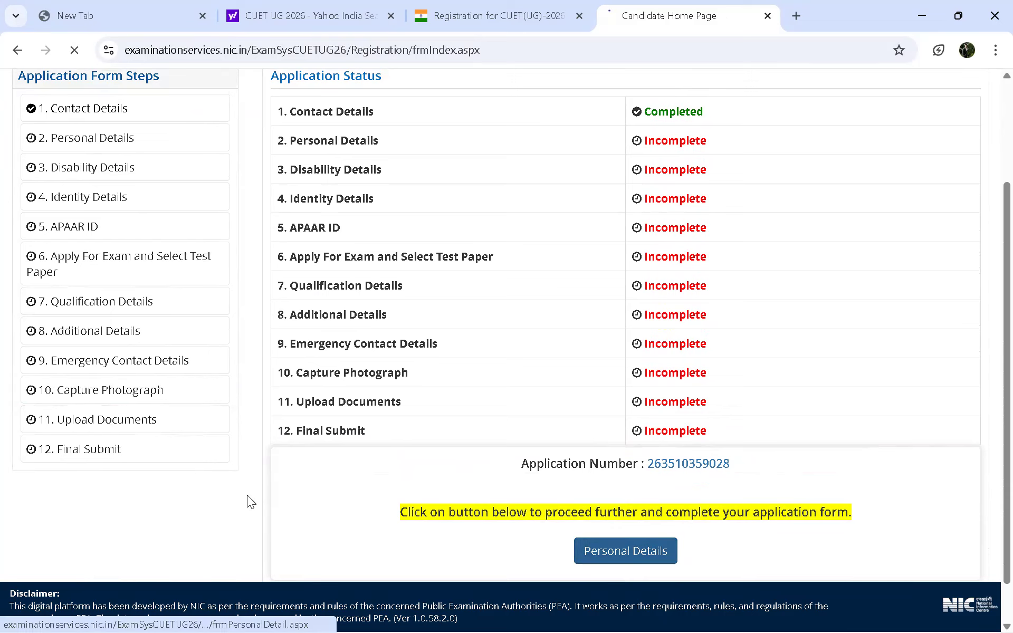
pyautogui.scroll(-2, 247, 495)
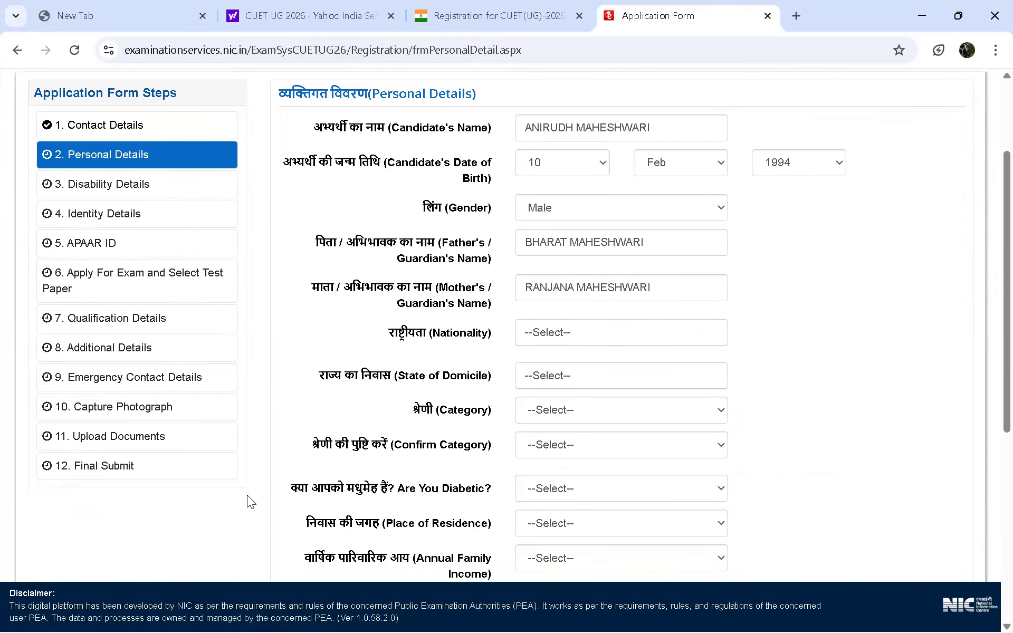
# Step: Set Nationality to Indian and State of Domicile to MADHYA PRADESH
pyautogui.scroll(-4, 247, 495)
pyautogui.scroll(-2, 247, 496)
pyautogui.scroll(5, 247, 496)
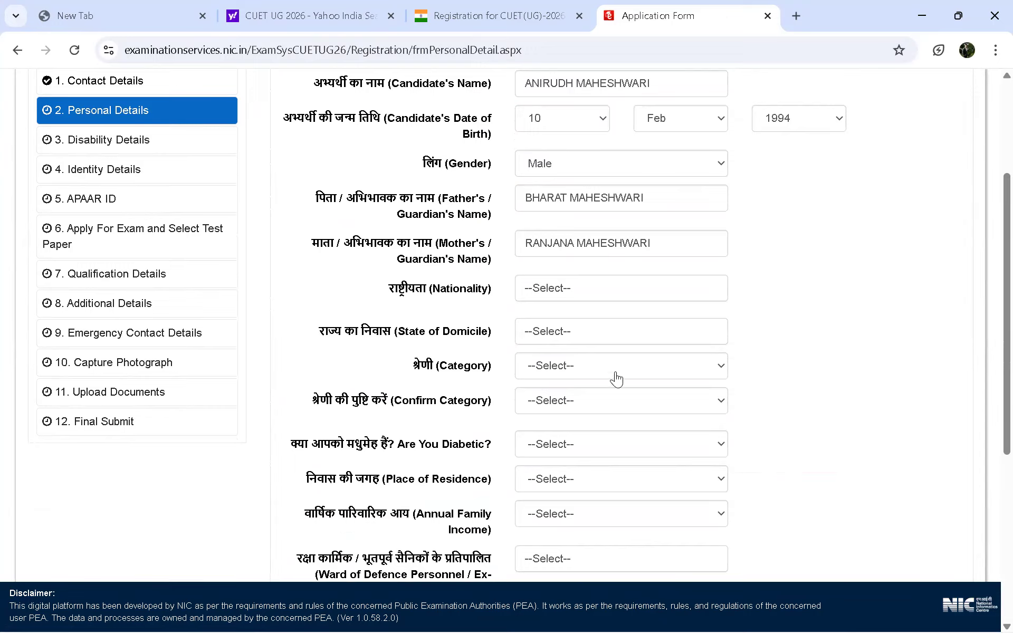
pyautogui.click(604, 290)
pyautogui.press('Down')
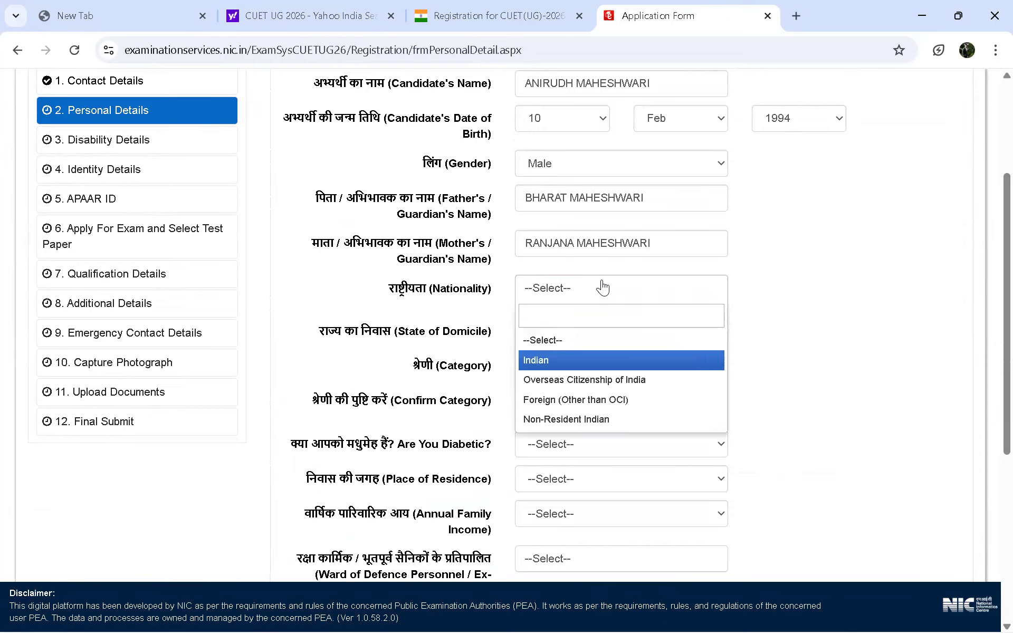
pyautogui.press('Return')
pyautogui.click(600, 337)
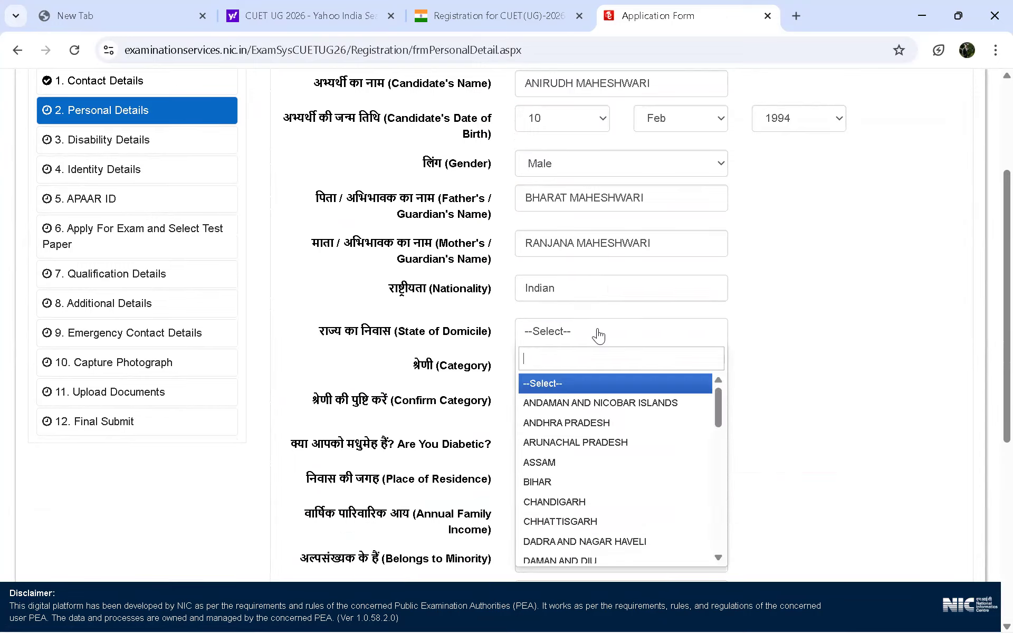
pyautogui.write('MAD\\')
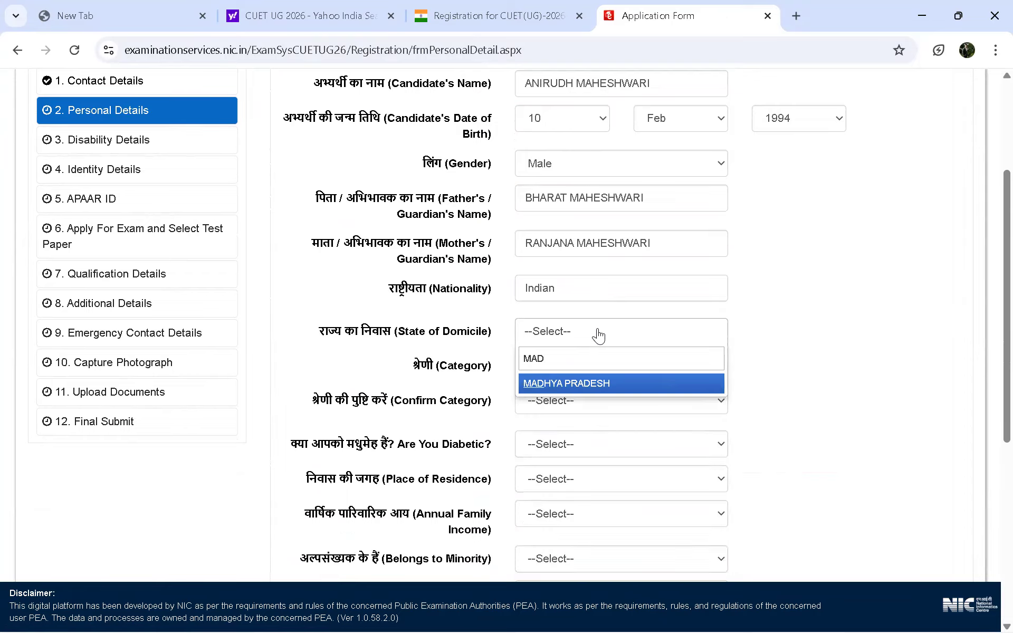
pyautogui.press('Return')
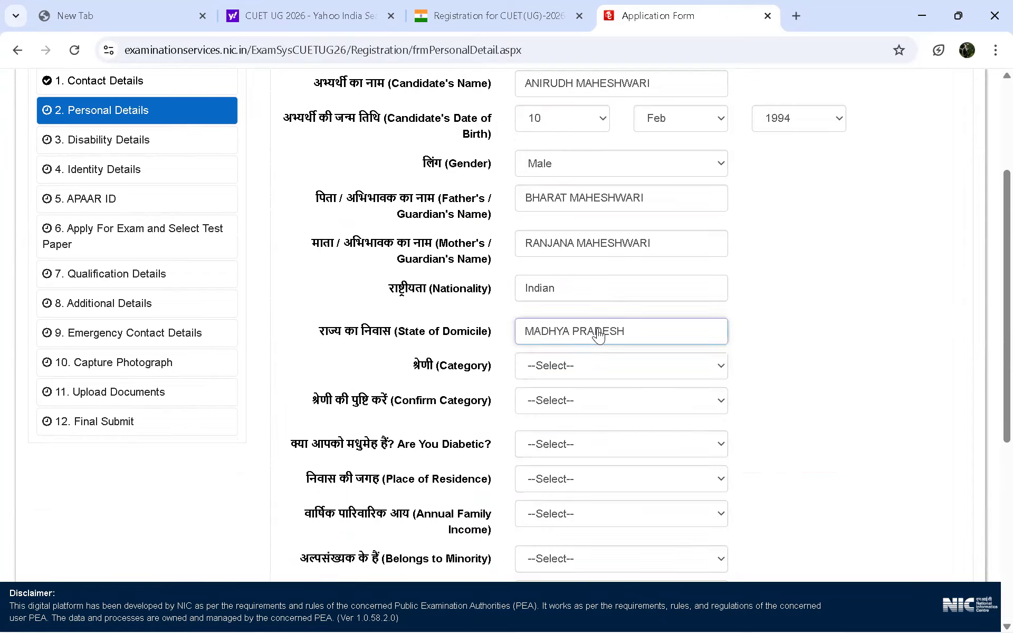
# Step: Set both Category and Confirm Category to General
pyautogui.click(584, 373)
pyautogui.press('Down')
pyautogui.press('Down')
pyautogui.press('Down')
pyautogui.press('Down')
pyautogui.press('Down')
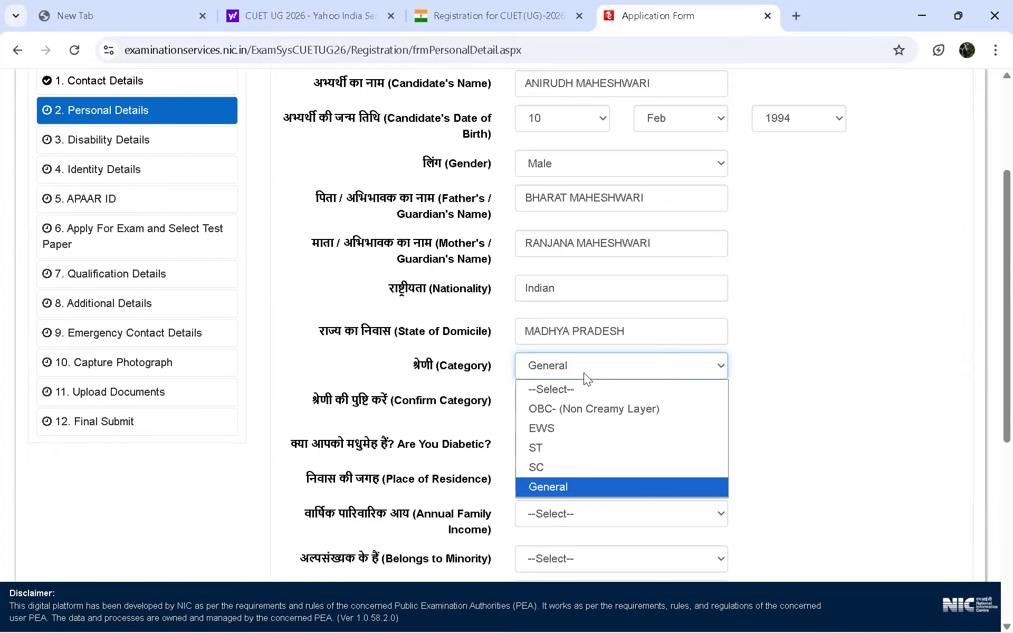
pyautogui.press('Up')
pyautogui.press('Down')
pyautogui.press('Return')
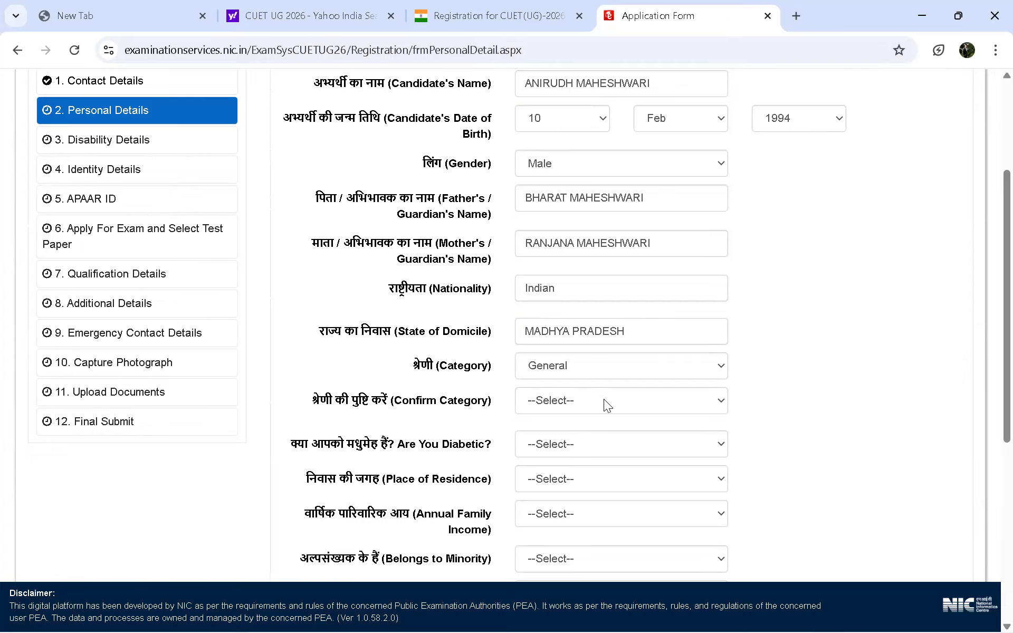
pyautogui.click(603, 400)
pyautogui.press('Down')
pyautogui.press('Down')
pyautogui.press('Down')
pyautogui.press('Down')
pyautogui.press('Down')
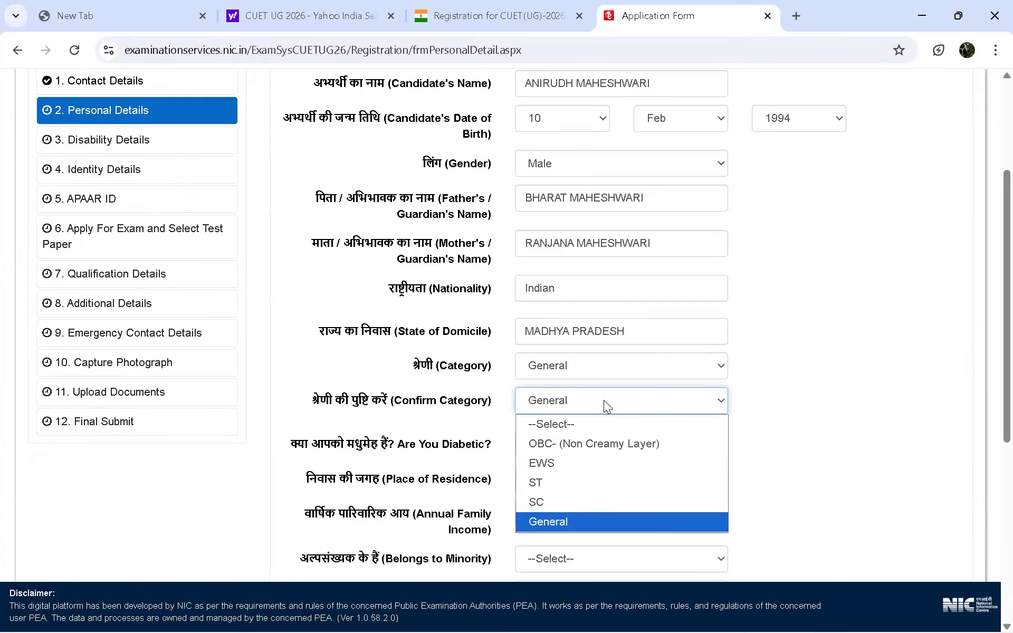
pyautogui.press('Return')
pyautogui.scroll(-2, 603, 400)
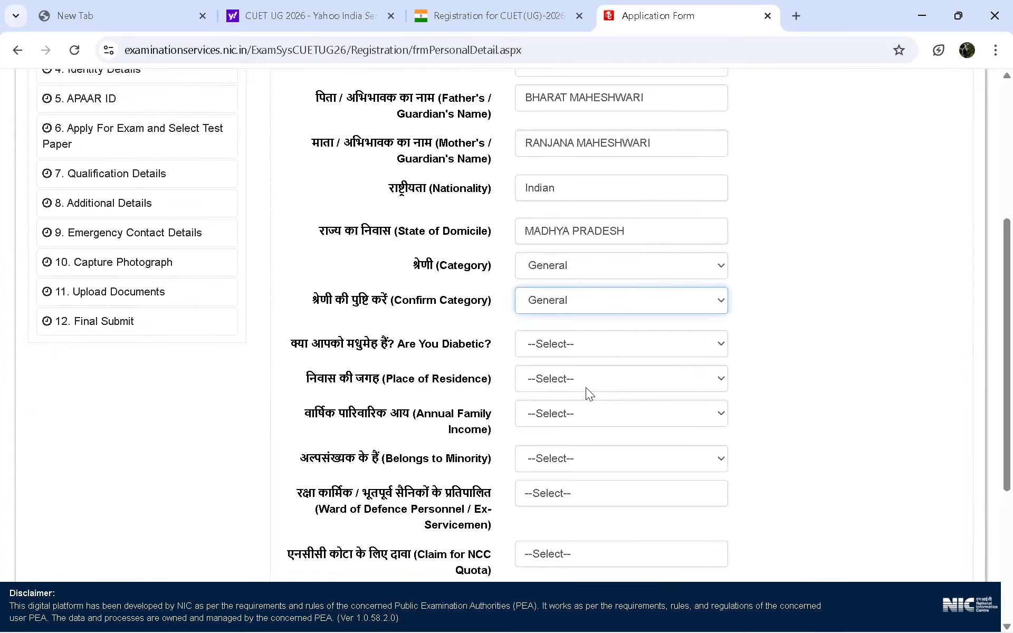
pyautogui.click(584, 381)
pyautogui.press('Down')
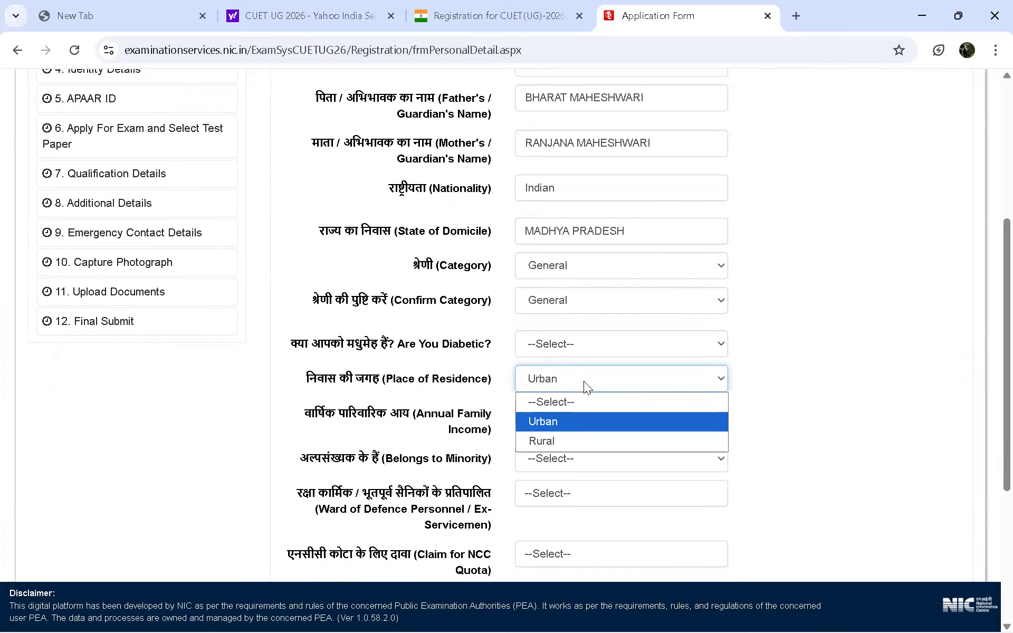
pyautogui.press('Return')
pyautogui.scroll(-1, 583, 381)
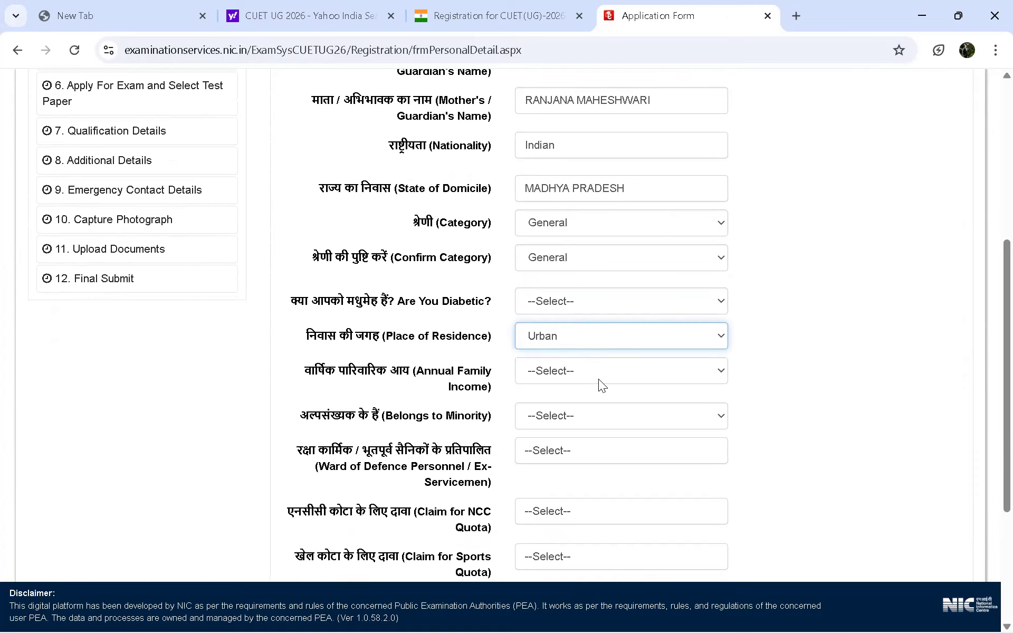
pyautogui.click(599, 380)
pyautogui.press('Down')
pyautogui.press('Down')
pyautogui.press('Down')
pyautogui.press('Down')
pyautogui.press('Down')
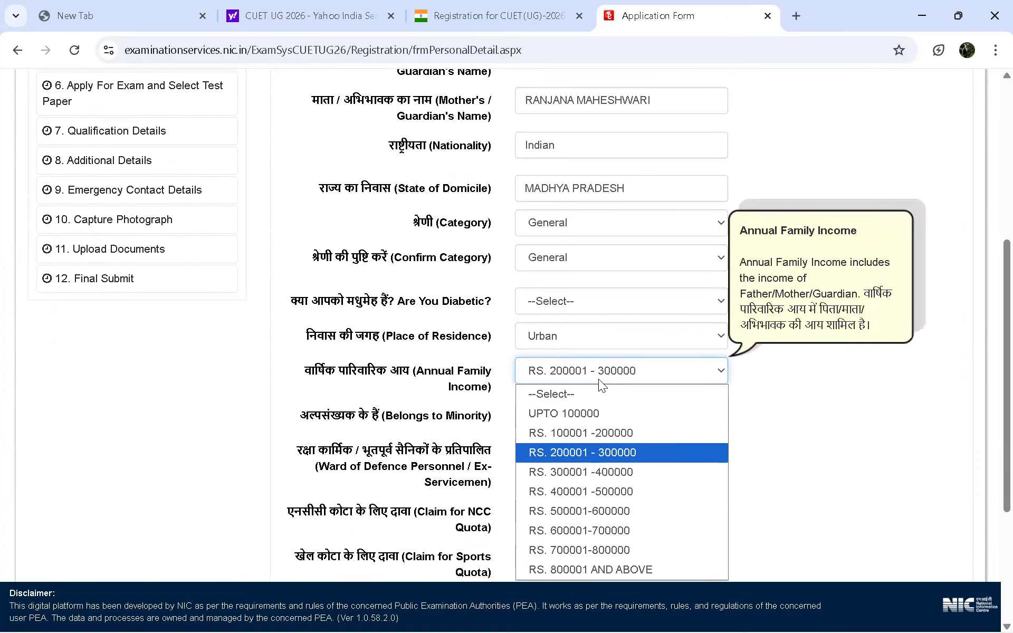
pyautogui.press('Down')
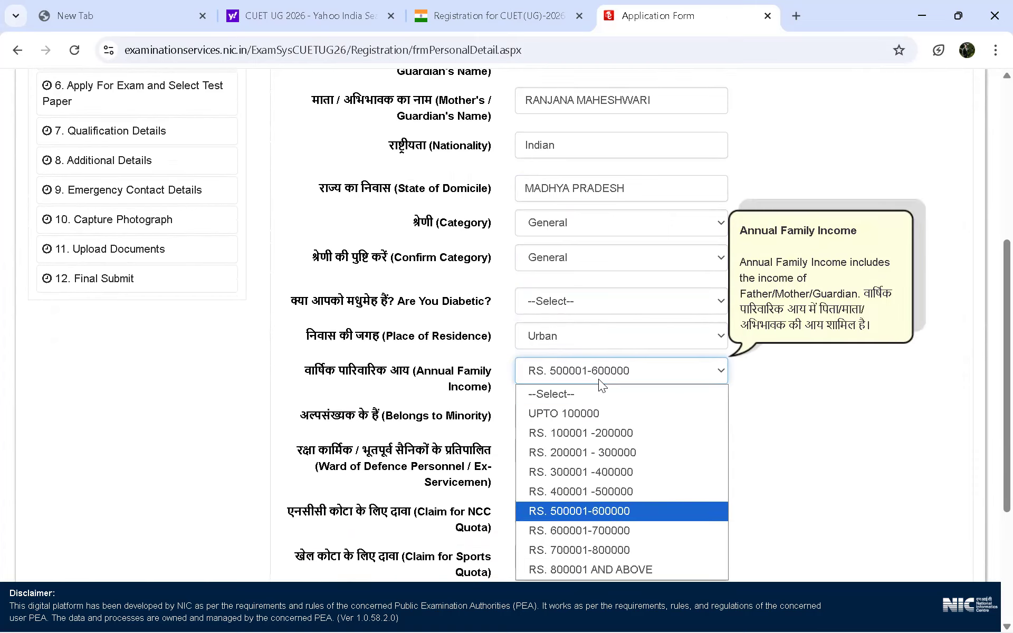
pyautogui.press('Return')
pyautogui.scroll(-1, 599, 379)
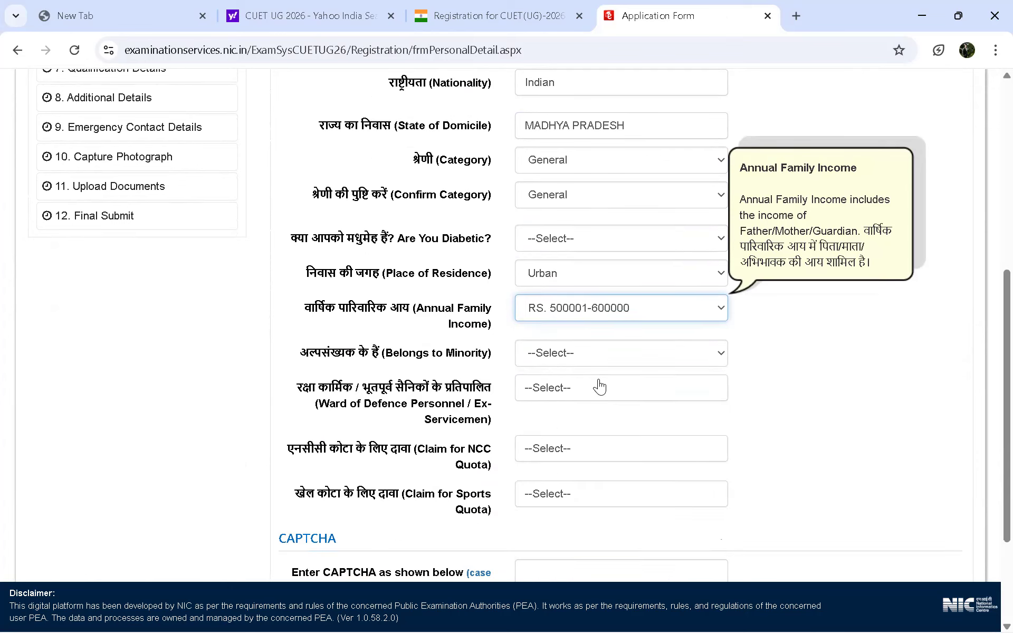
# Step: Answer No for minority status and for defence personnel ward
pyautogui.click(592, 348)
pyautogui.press('Down')
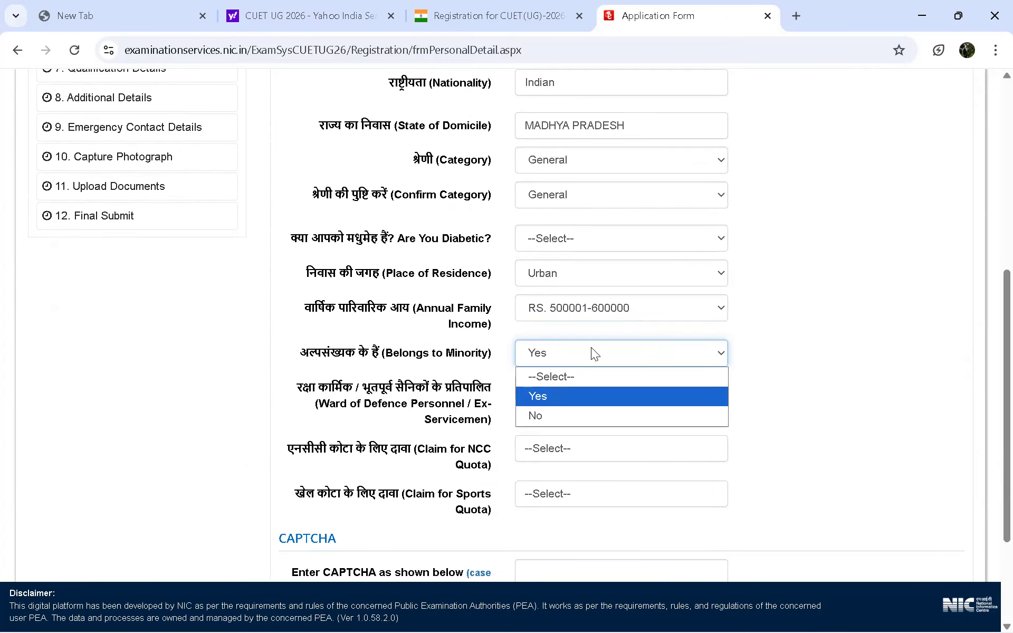
pyautogui.press('Down')
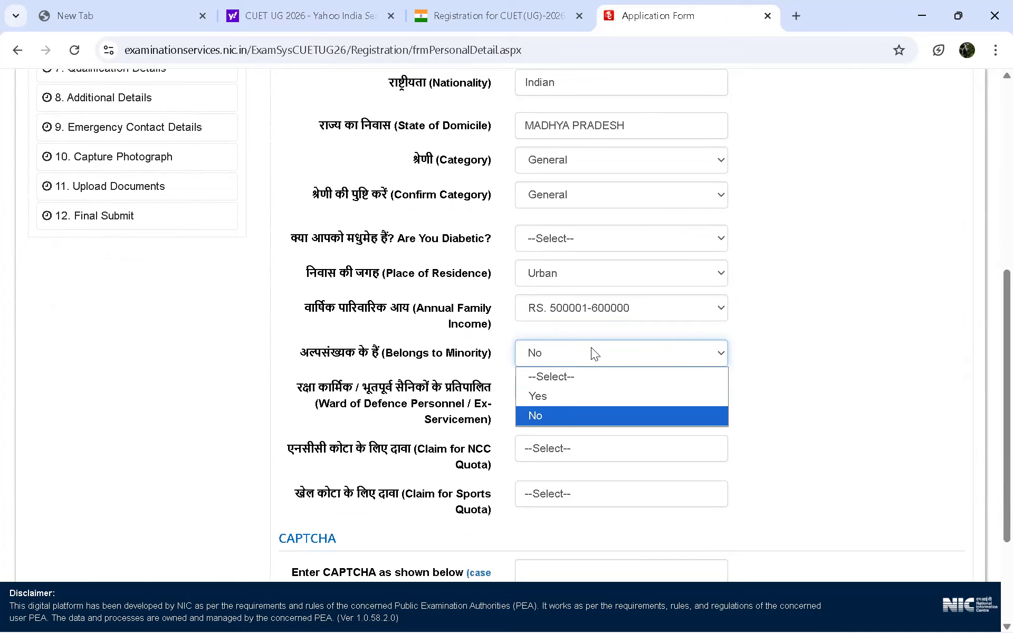
pyautogui.press('Return')
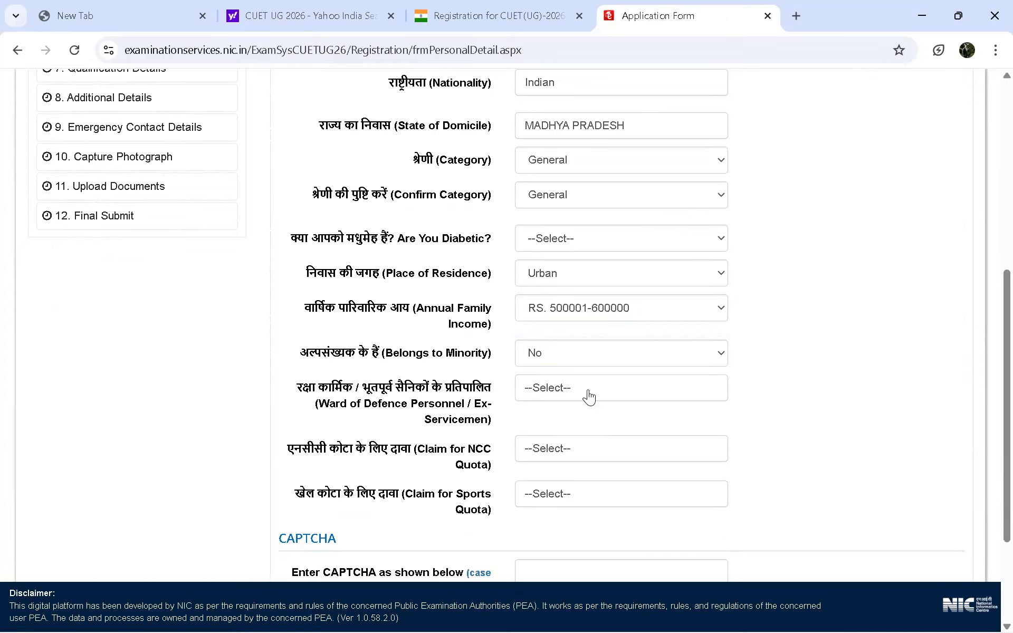
pyautogui.click(590, 398)
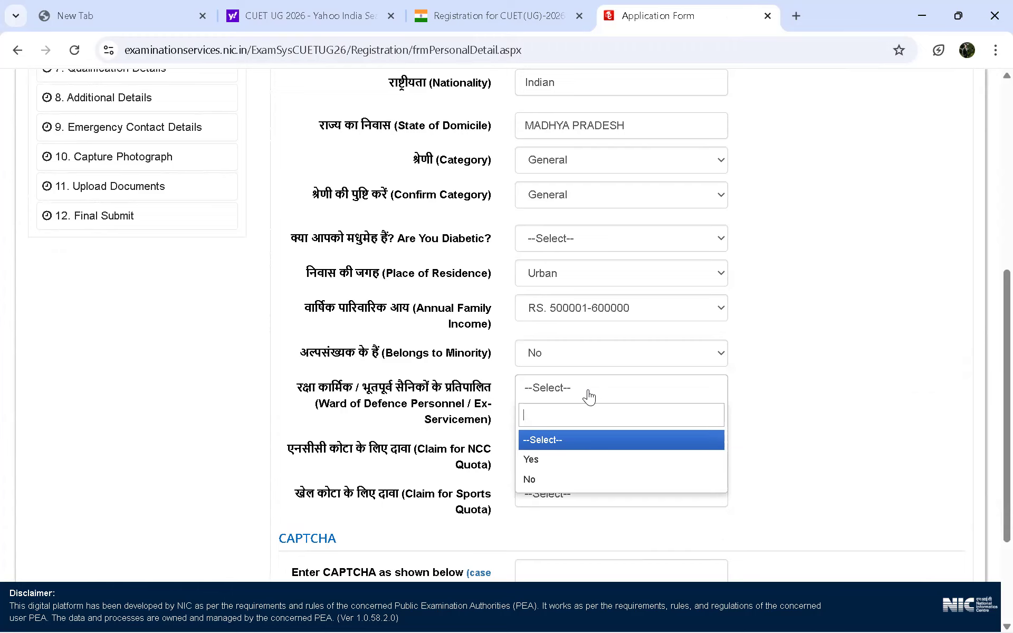
pyautogui.press('Down')
pyautogui.press('Down')
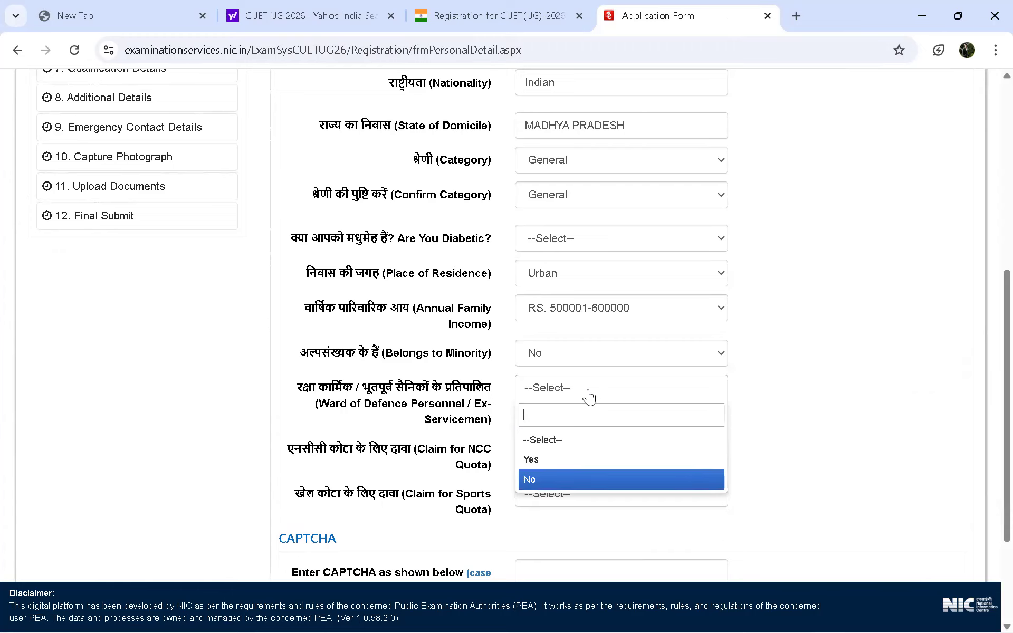
pyautogui.press('Return')
pyautogui.scroll(-2, 589, 397)
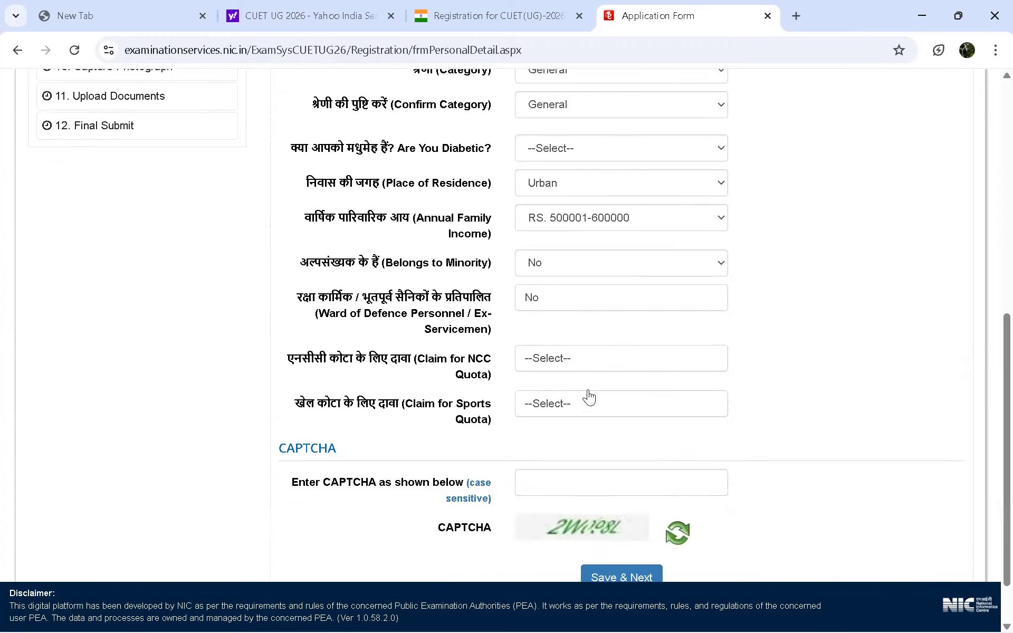
# Step: Answer No to both the NCC quota and sports quota claims
pyautogui.click(589, 357)
pyautogui.press('Down')
pyautogui.press('Down')
pyautogui.press('Return')
pyautogui.scroll(-1, 589, 356)
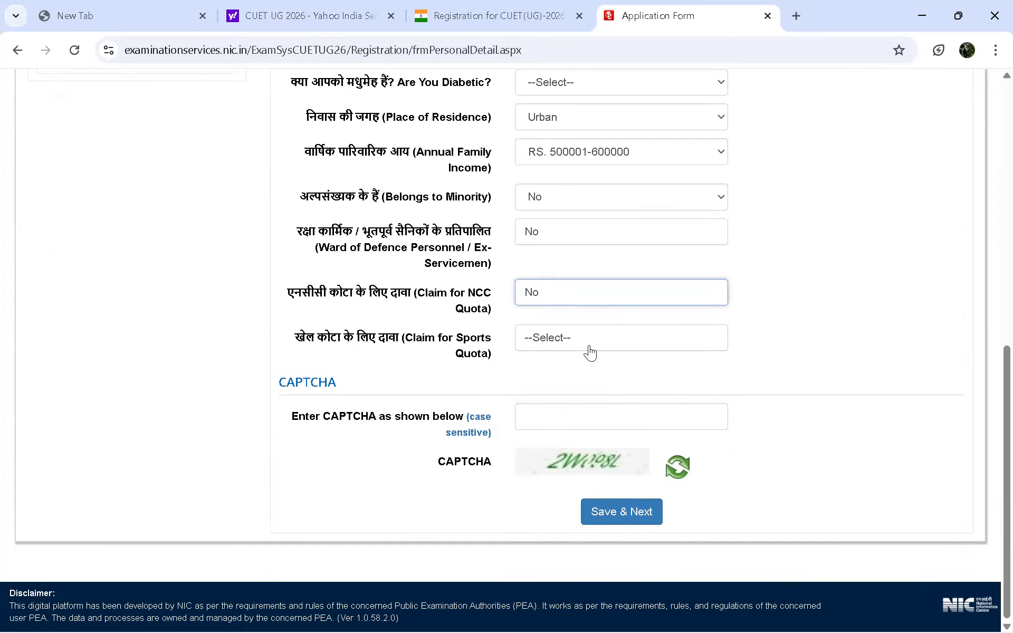
pyautogui.click(584, 346)
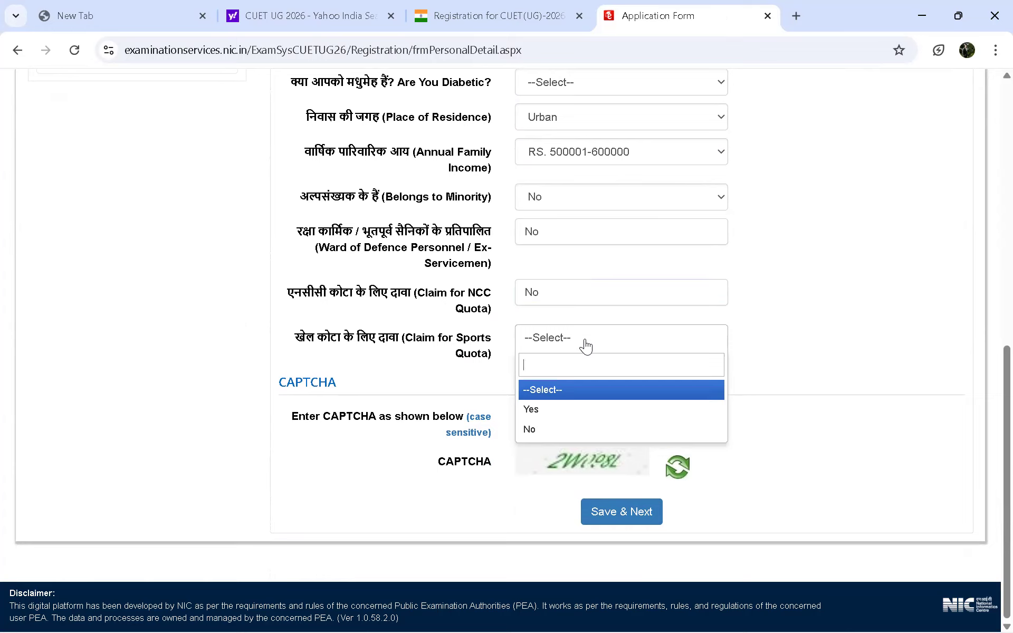
pyautogui.press('Down')
pyautogui.press('Down')
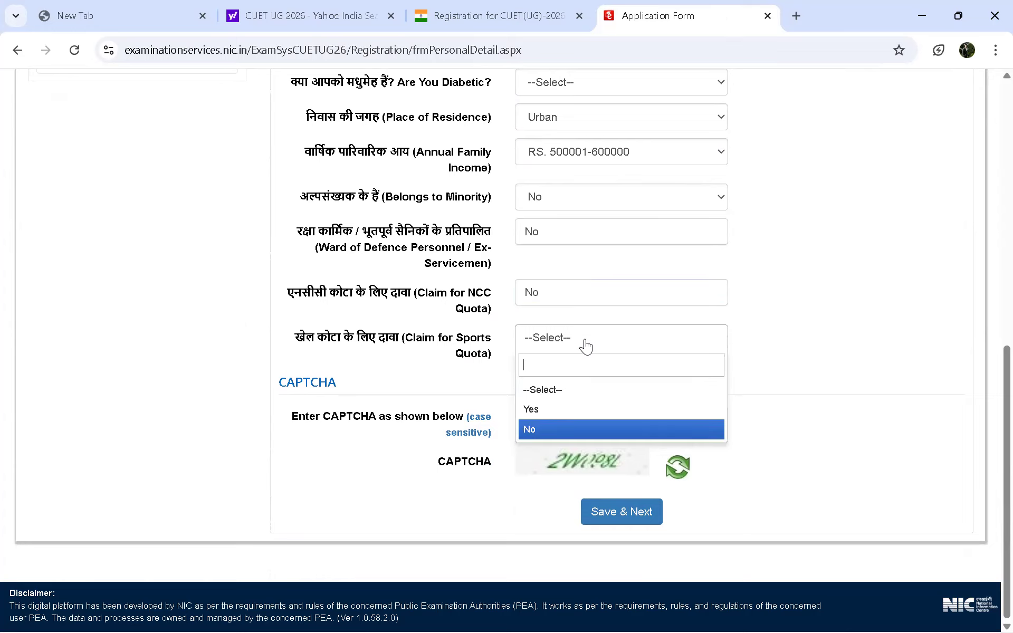
pyautogui.press('Return')
# Step: Enter the CAPTCHA and try to save the personal details section
pyautogui.click(566, 418)
pyautogui.write('2')
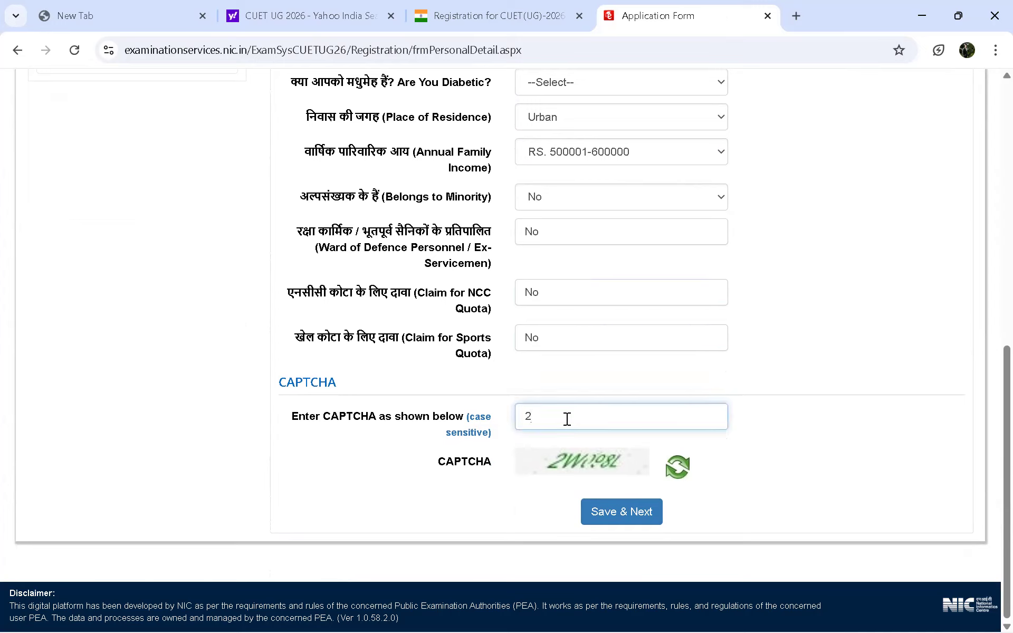
pyautogui.write('W098L')
pyautogui.click(608, 511)
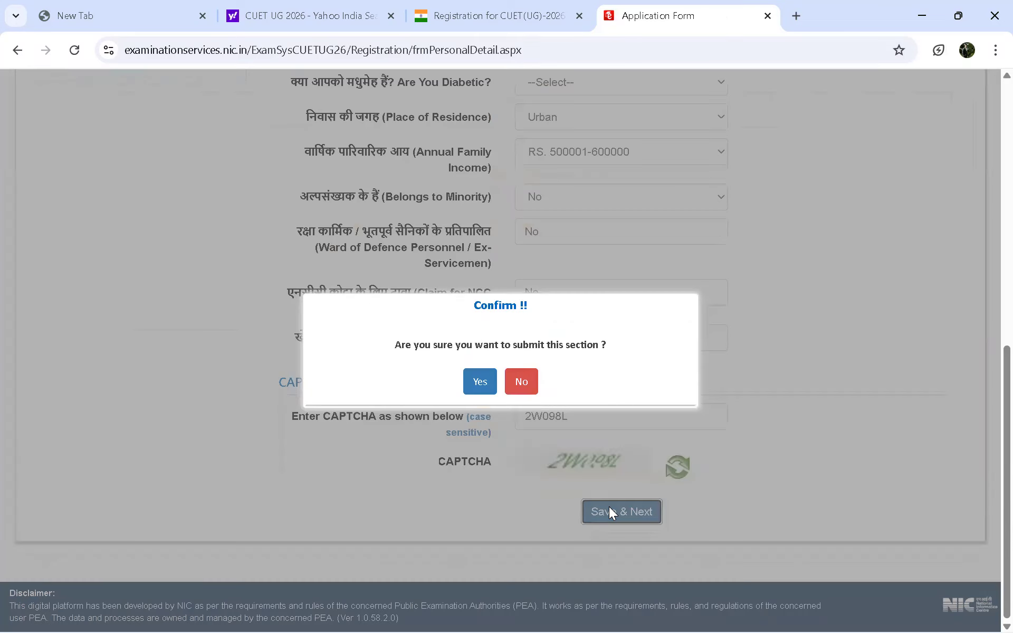
pyautogui.click(481, 383)
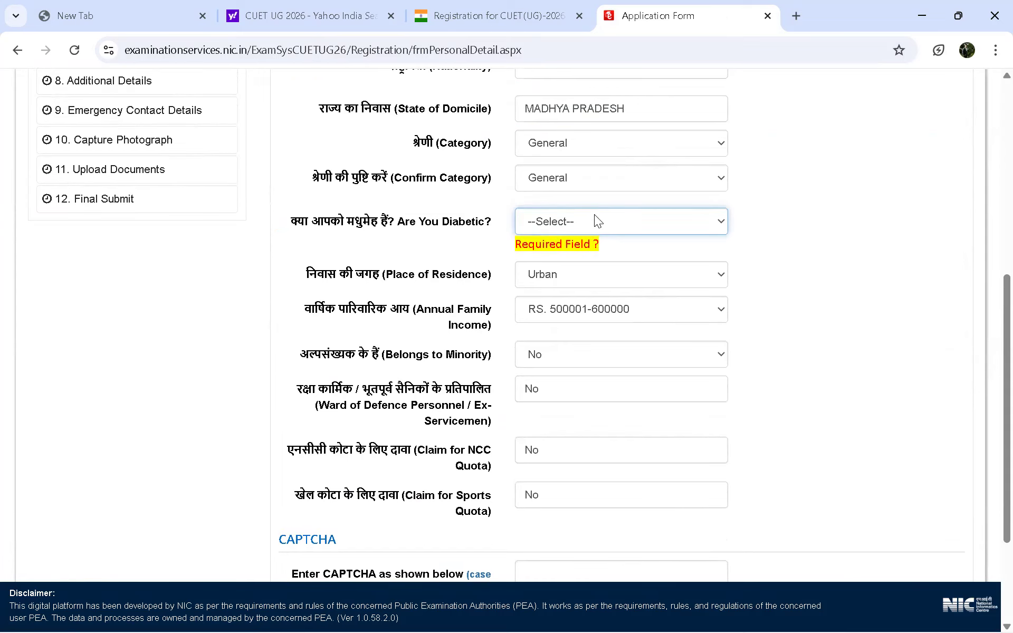
# Step: Answer No to Are You Diabetic, enter the new CAPTCHA, and save the section
pyautogui.click(596, 216)
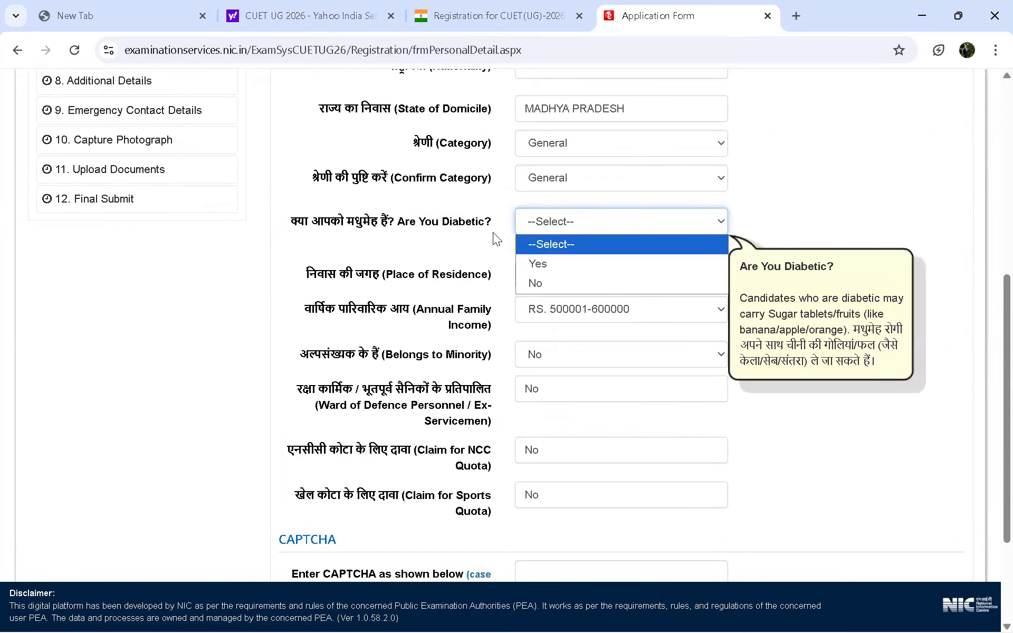
pyautogui.click(537, 284)
pyautogui.scroll(-3, 537, 285)
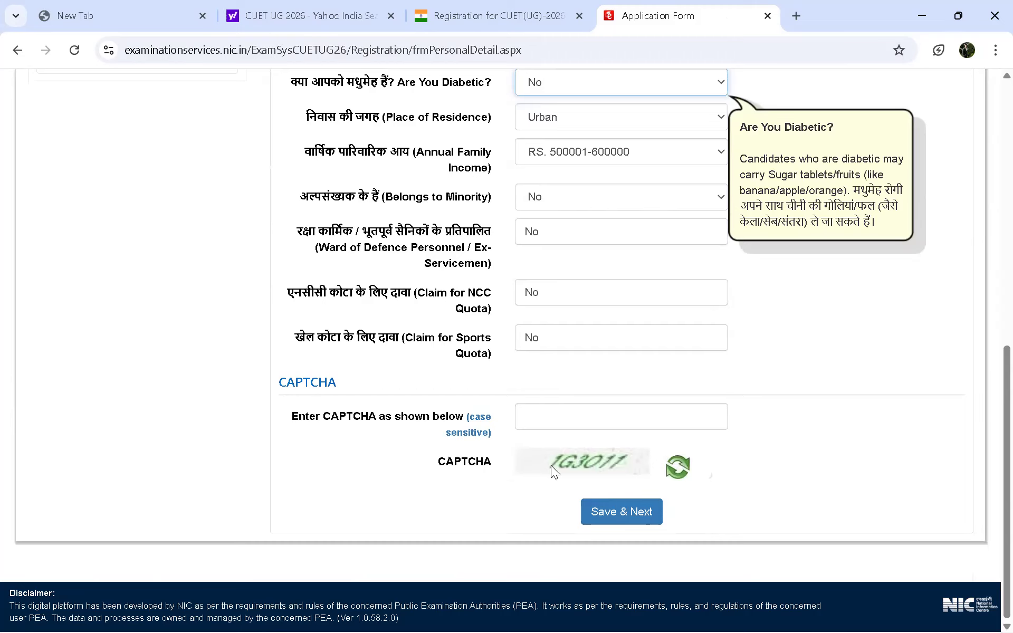
pyautogui.click(543, 416)
pyautogui.write('1G3')
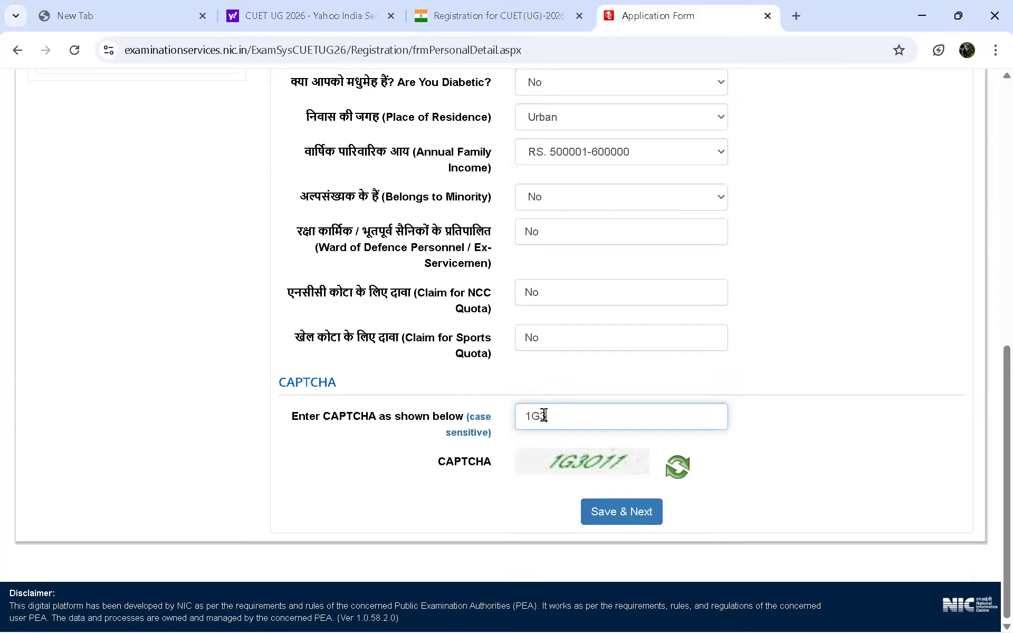
pyautogui.write('O11')
pyautogui.click(602, 511)
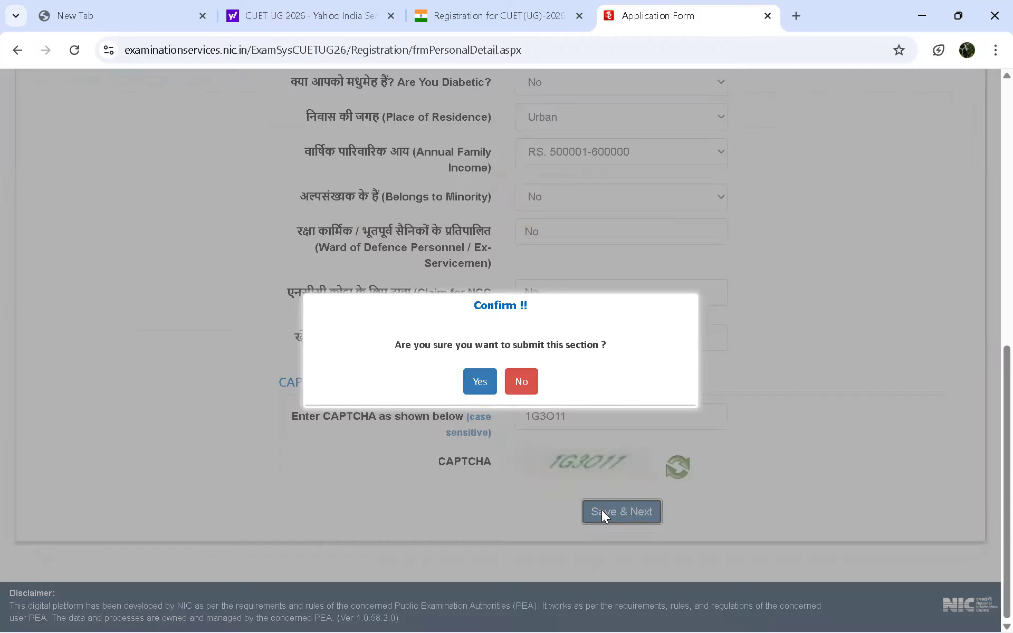
pyautogui.click(479, 381)
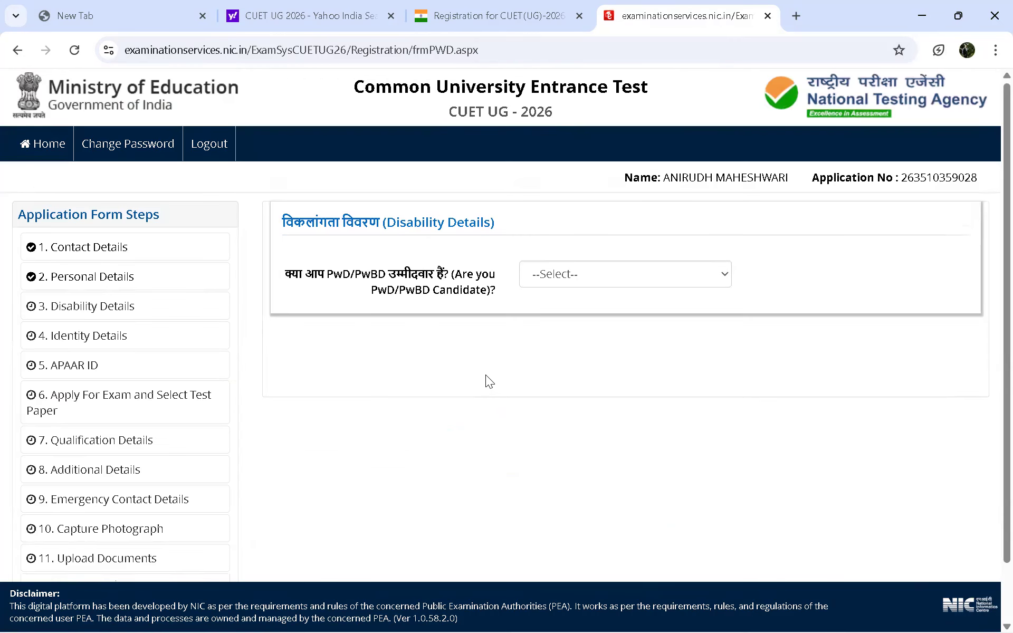
# Step: Answer No to the PwD/PwBD question, enter the CAPTCHA, and submit the disability details
pyautogui.scroll(-1, 485, 375)
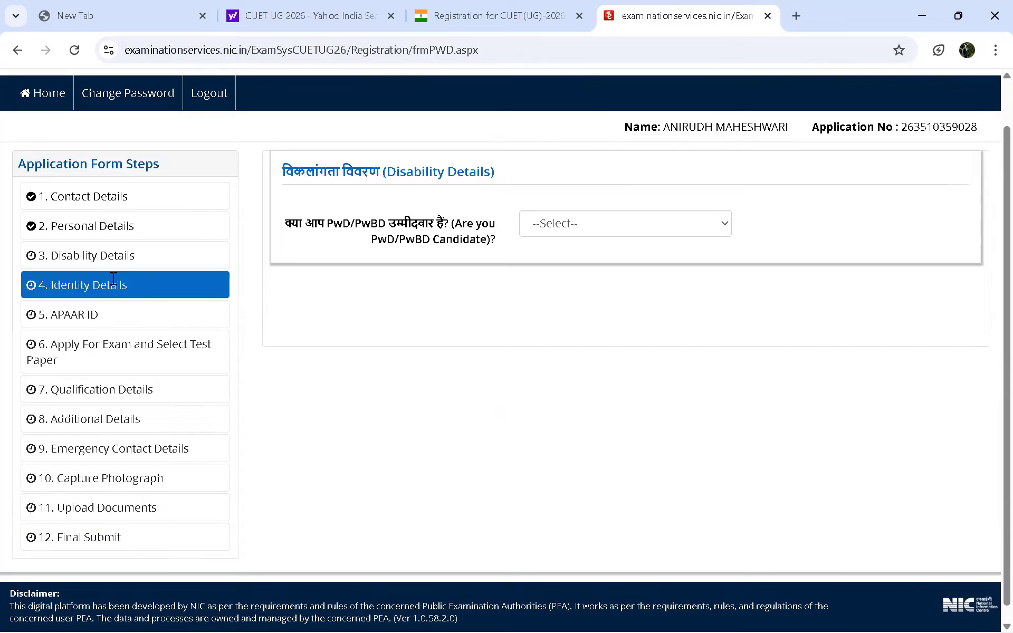
pyautogui.click(566, 223)
pyautogui.press('Down')
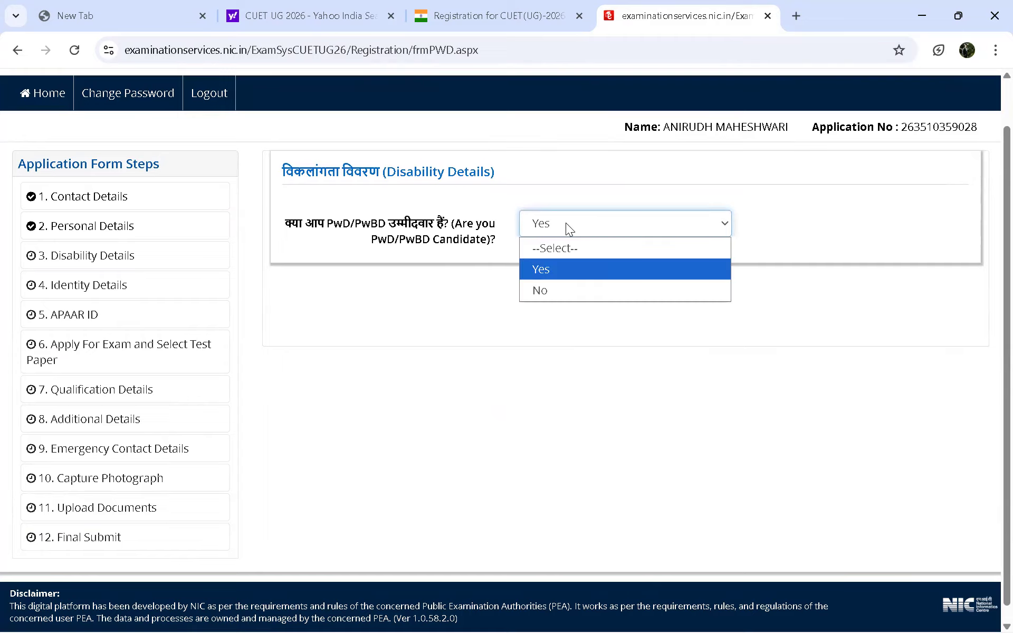
pyautogui.press('Down')
pyautogui.press('Return')
pyautogui.click(559, 305)
pyautogui.write('7')
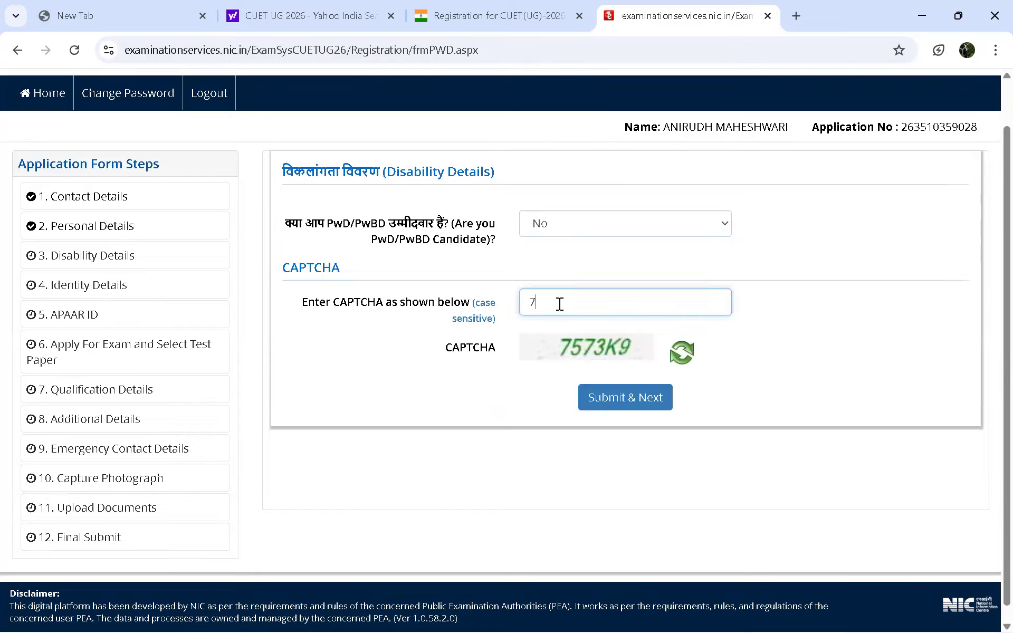
pyautogui.write('573K9')
pyautogui.click(612, 402)
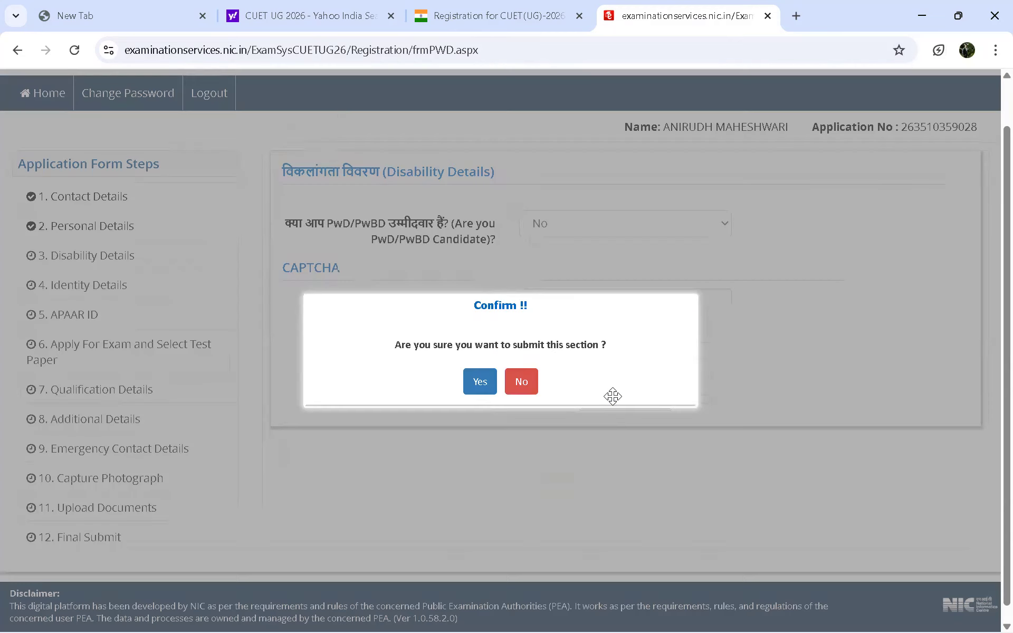
pyautogui.click(480, 382)
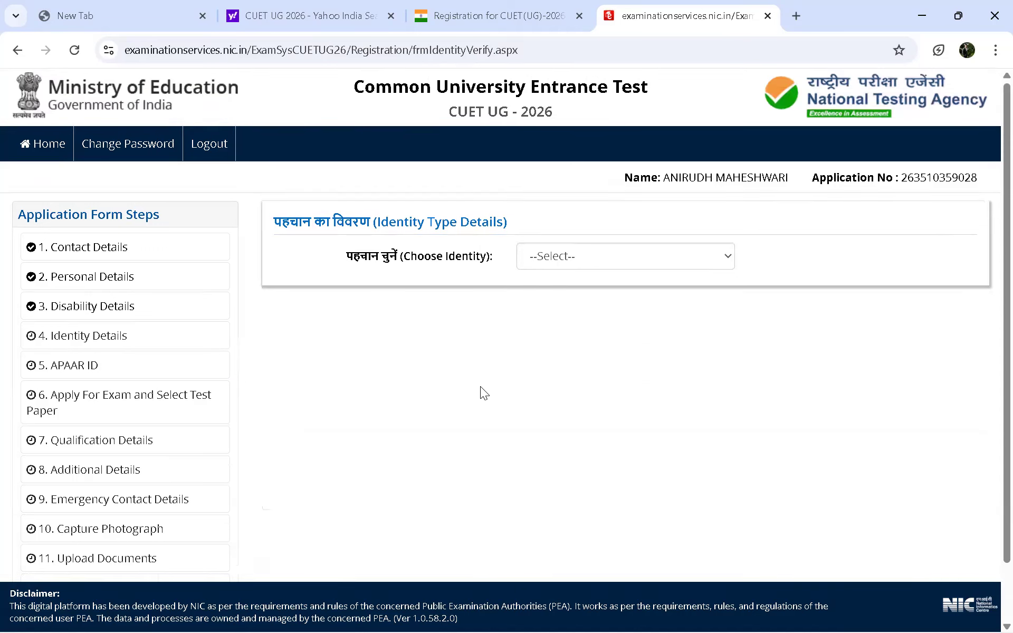
# Step: Choose Aadhaar as the identity type and give consent to share the Aadhaar number
pyautogui.click(622, 254)
pyautogui.press('Down')
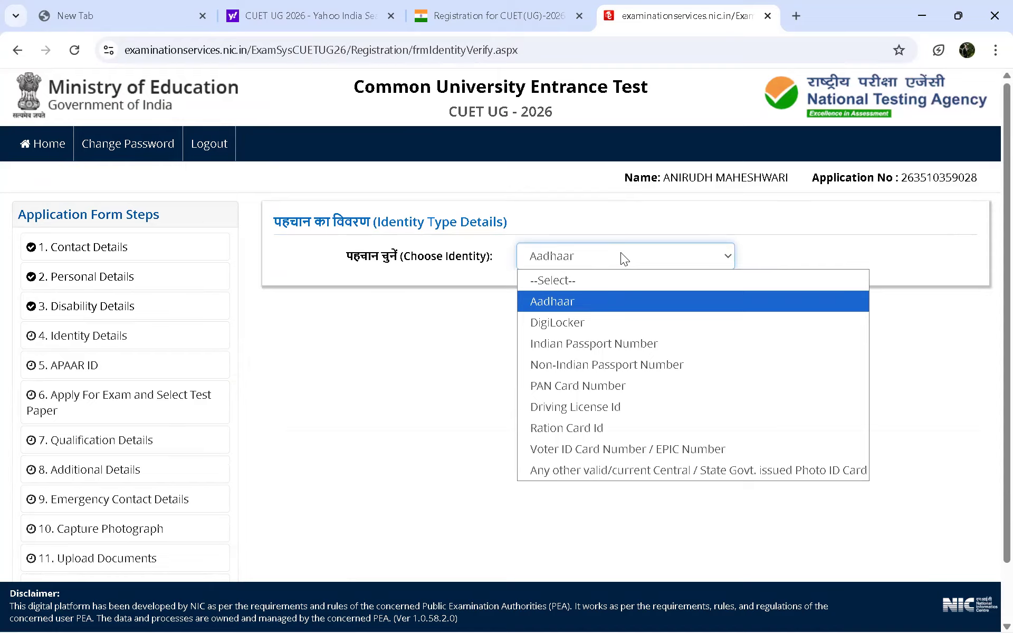
pyautogui.click(524, 296)
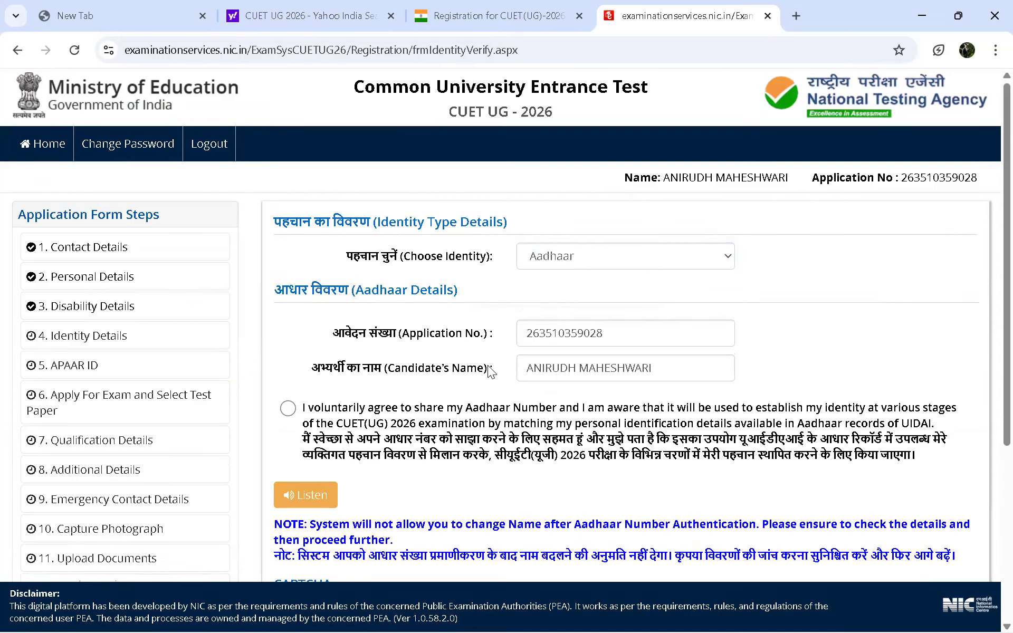
pyautogui.scroll(-1, 489, 371)
pyautogui.click(287, 348)
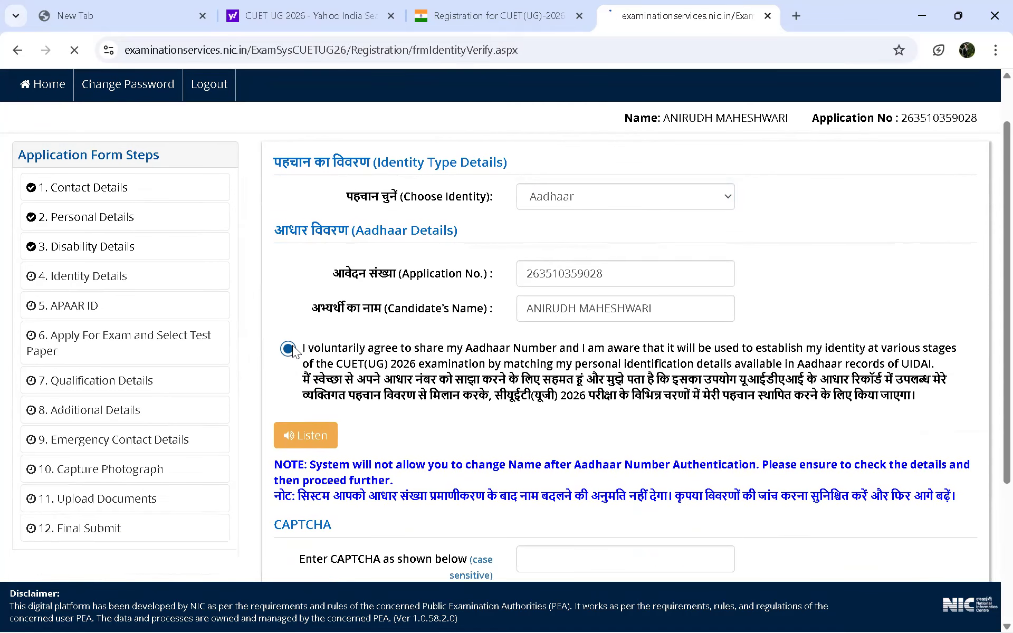
pyautogui.scroll(-4, 627, 362)
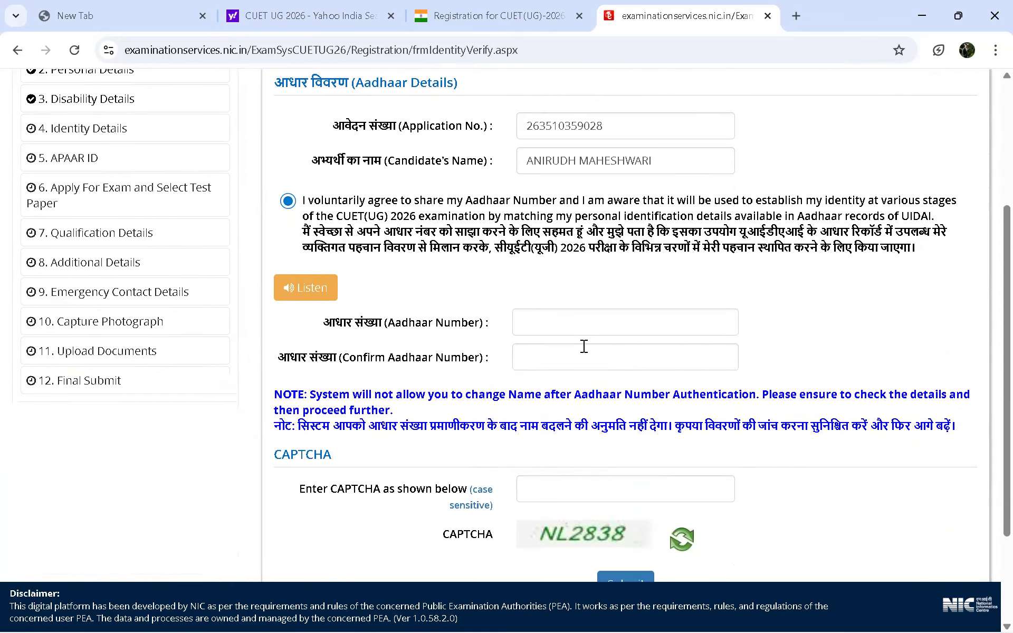
# Step: Enter and confirm the Aadhaar number, fill the CAPTCHA, and submit the identity details
pyautogui.click(575, 327)
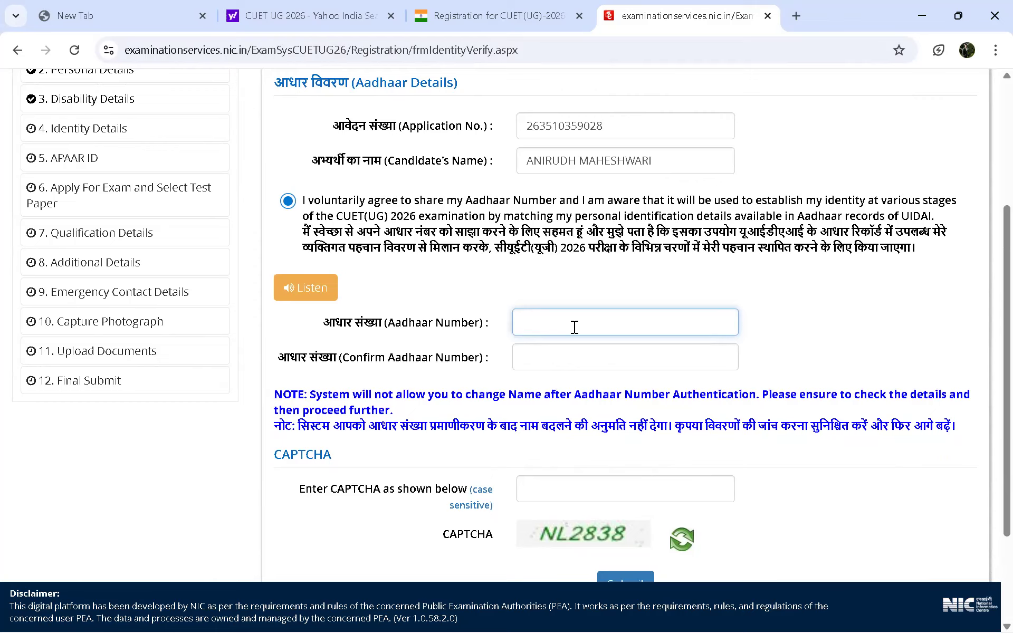
pyautogui.write('••••••••••••')
pyautogui.click(568, 357)
pyautogui.write('•••')
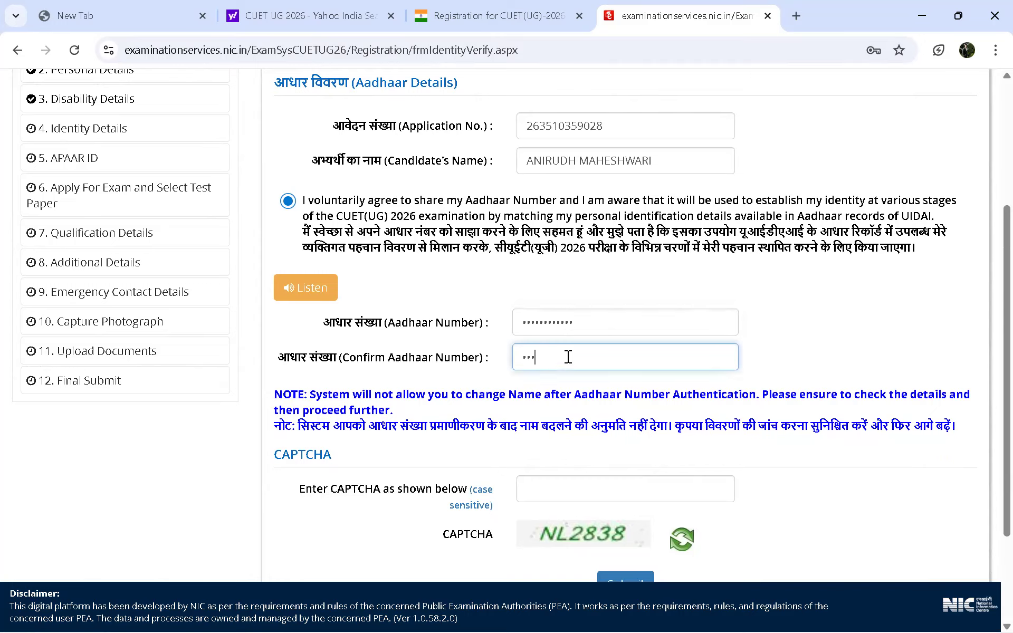
pyautogui.write('•••••••••')
pyautogui.click(581, 485)
pyautogui.write('N')
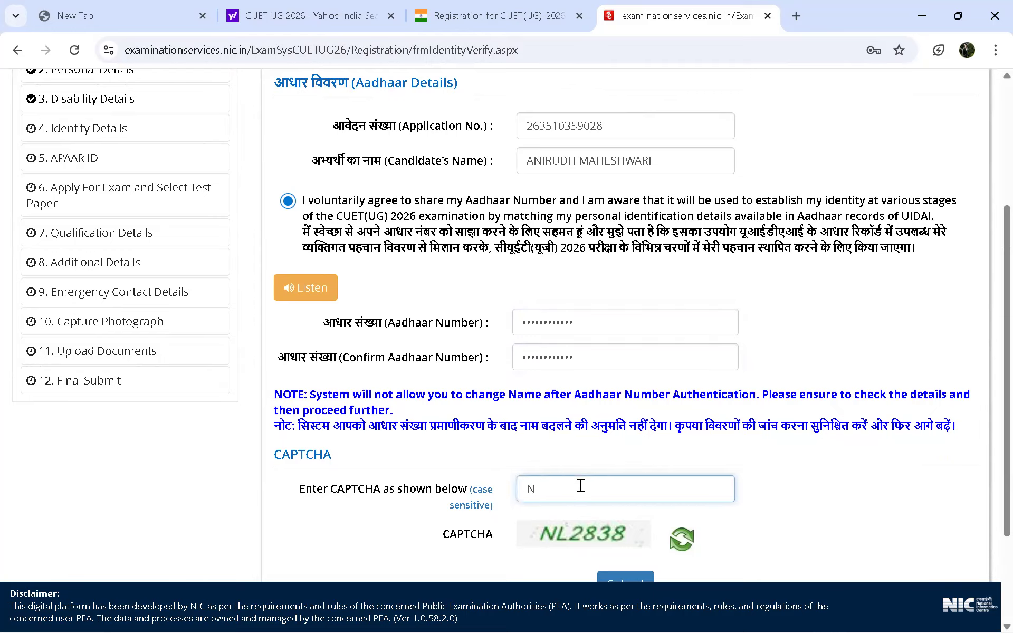
pyautogui.write('L2838')
pyautogui.scroll(-2, 581, 483)
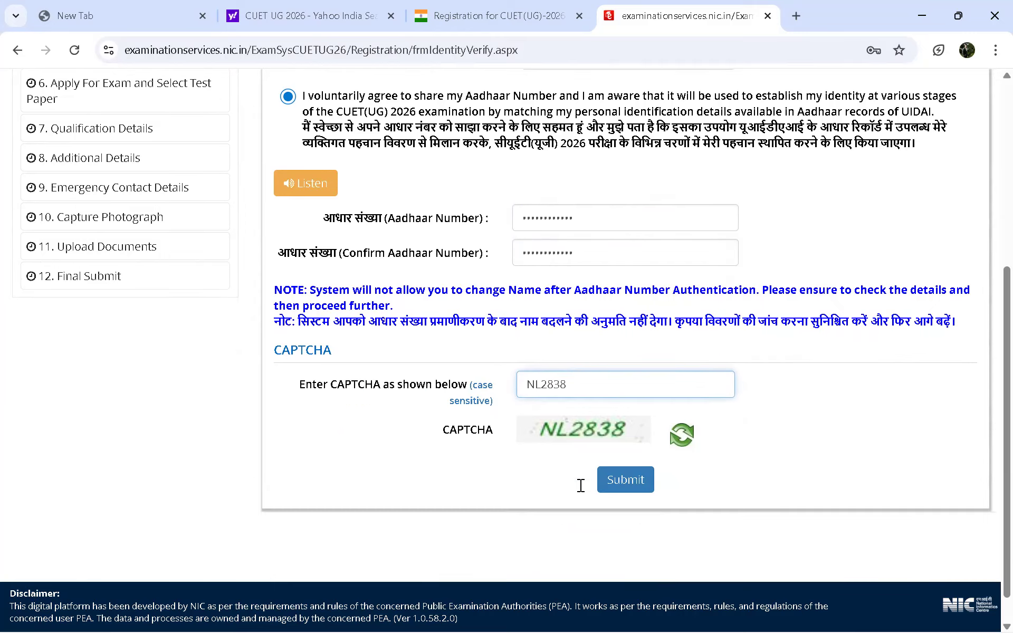
pyautogui.click(631, 488)
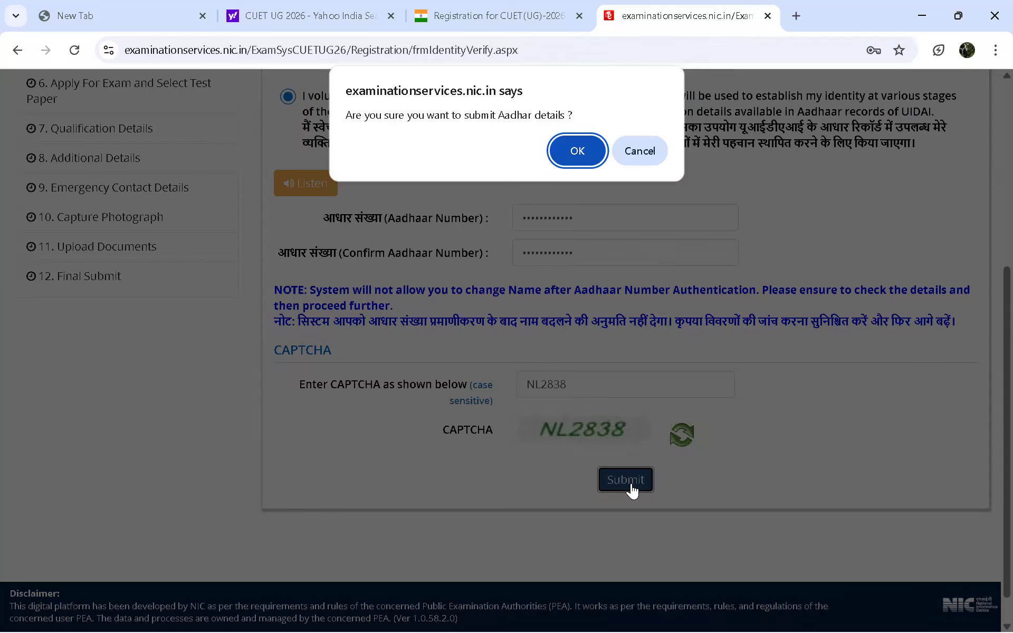
pyautogui.click(577, 152)
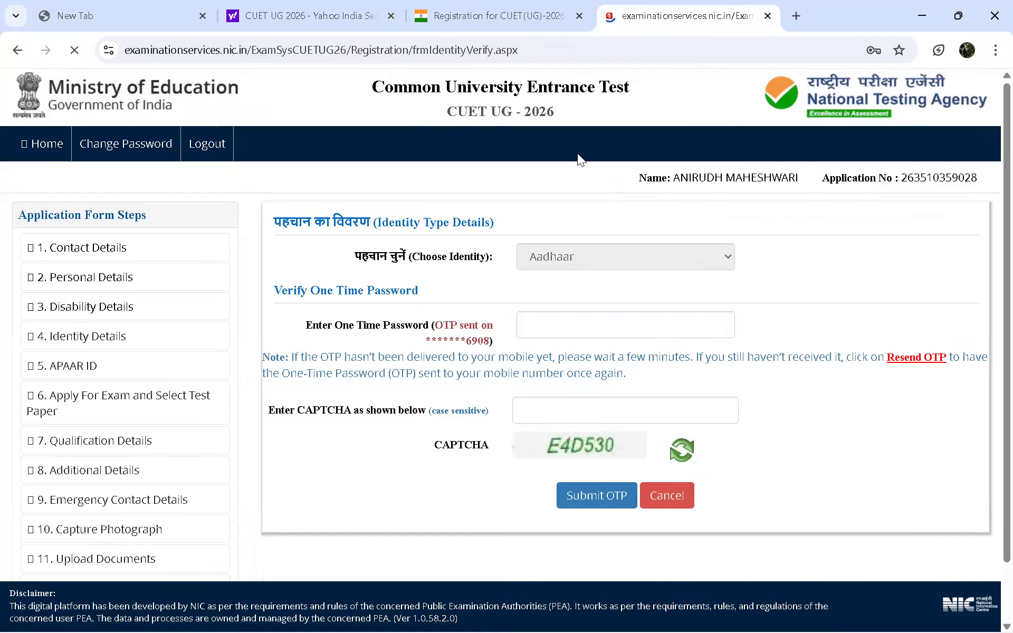
# Step: Enter the Aadhaar OTP and CAPTCHA, submit, and review the verified identity details
pyautogui.click(539, 328)
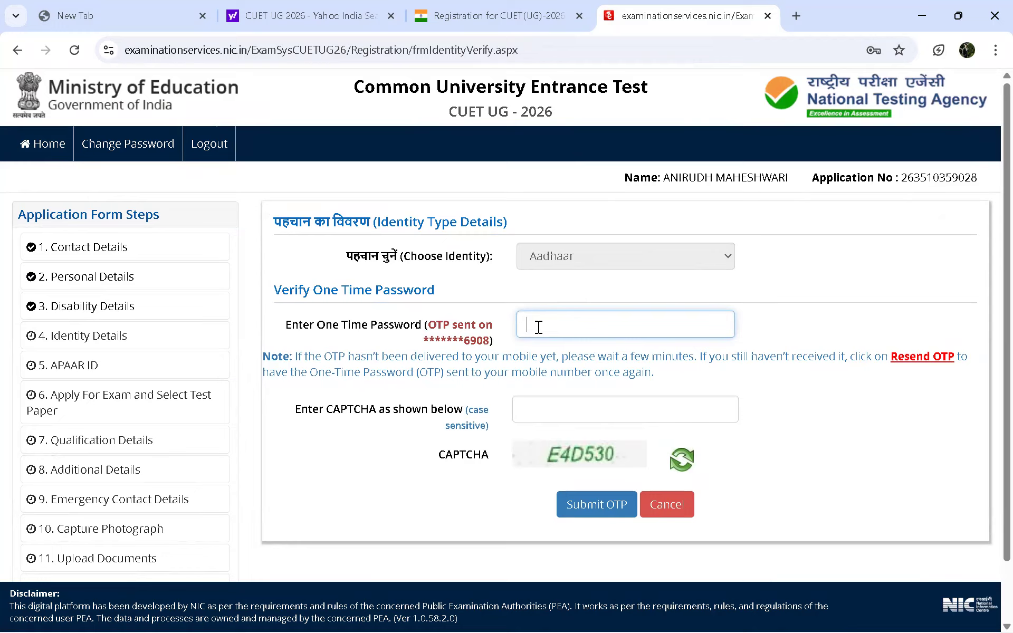
pyautogui.click(569, 413)
pyautogui.write('ED')
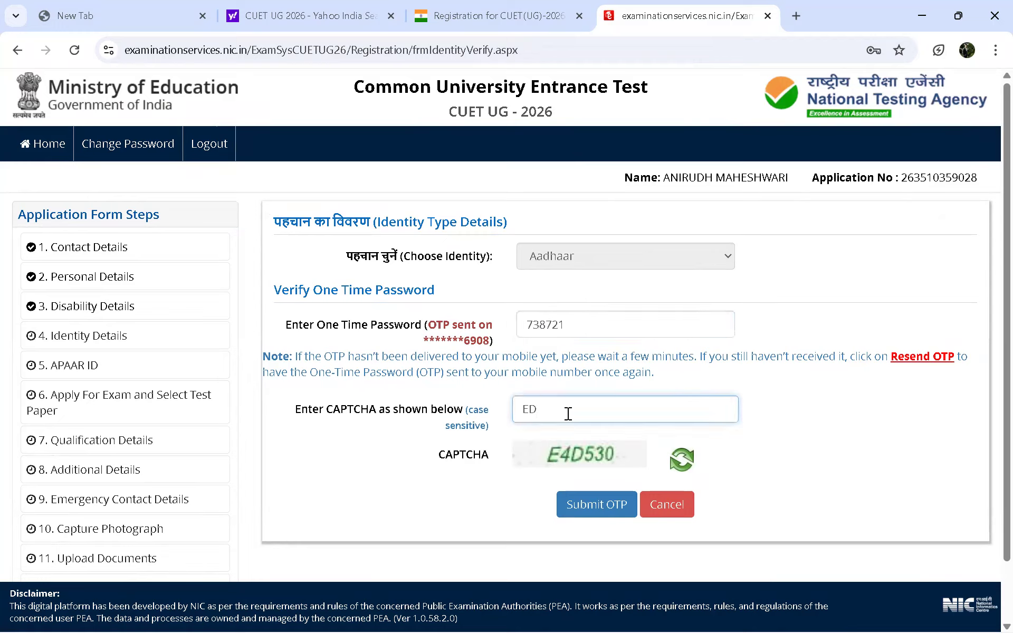
pyautogui.press('BackSpace')
pyautogui.write('4D530')
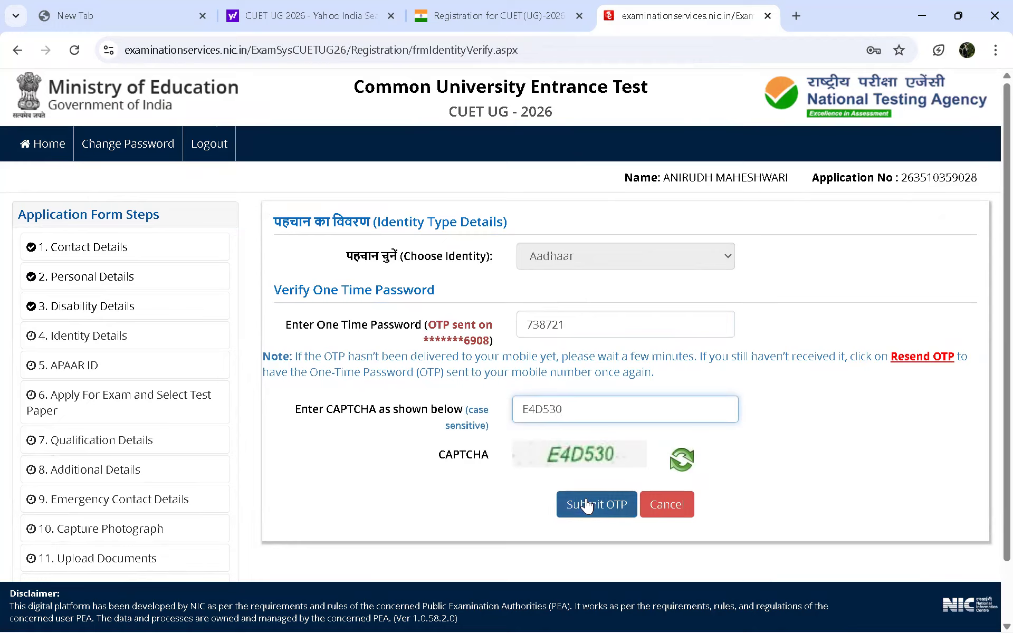
pyautogui.click(588, 506)
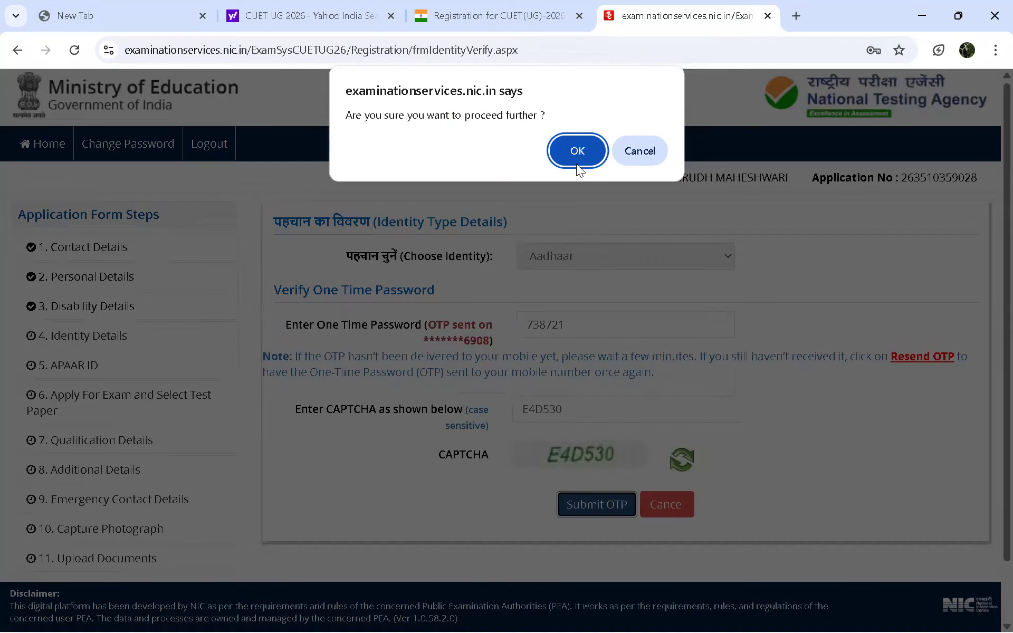
pyautogui.click(577, 152)
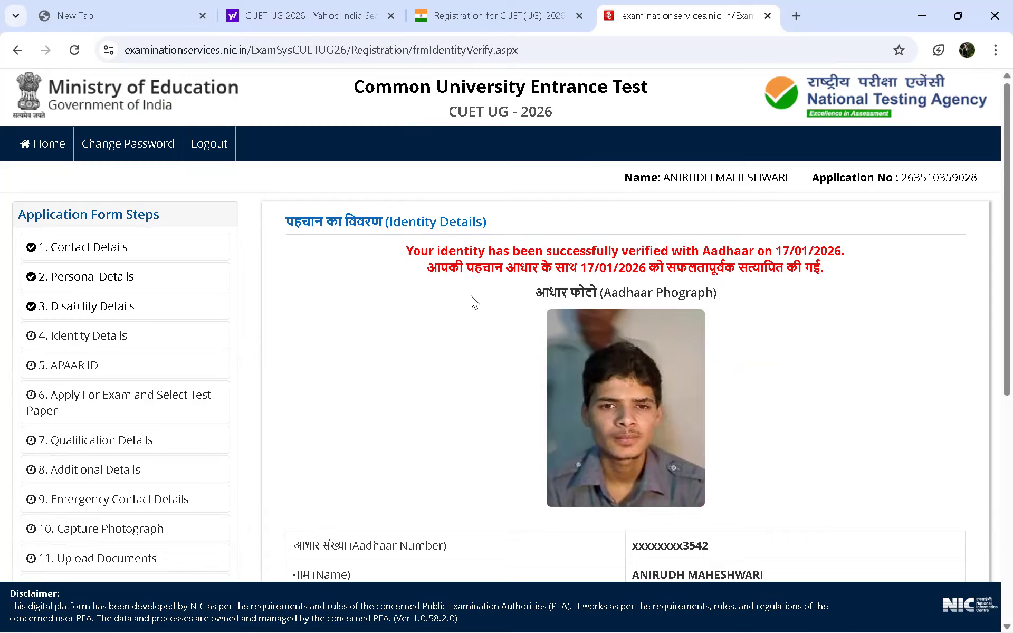
pyautogui.scroll(-8, 458, 366)
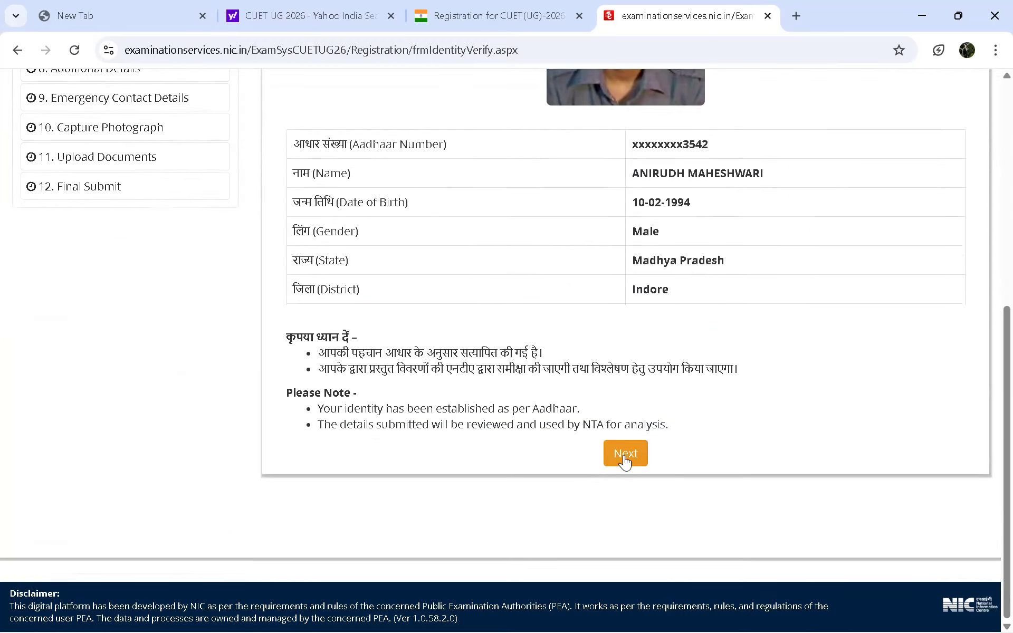
pyautogui.scroll(4, 610, 240)
pyautogui.scroll(-4, 610, 239)
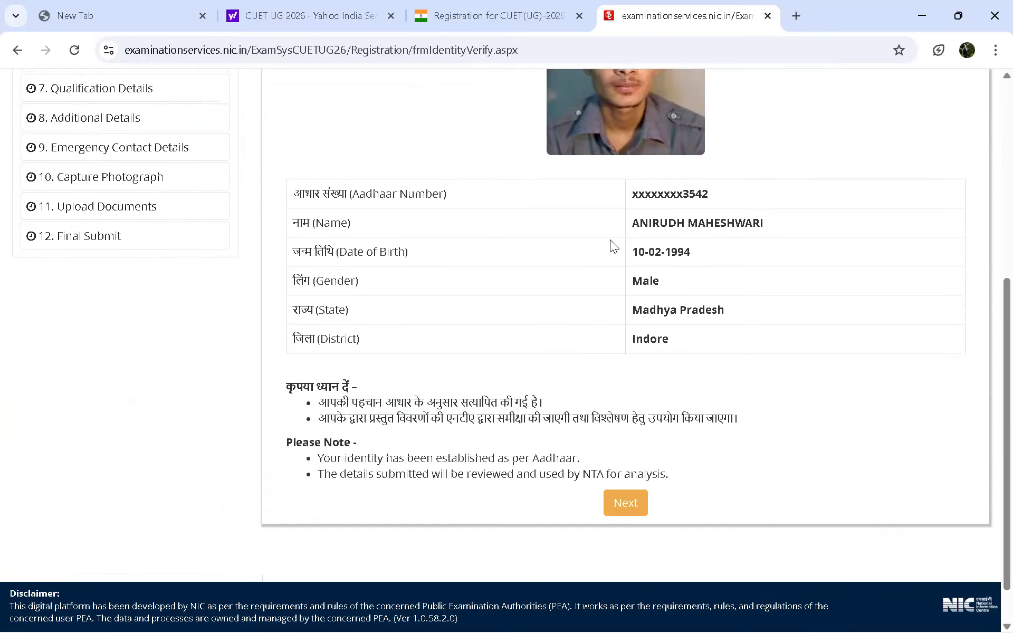
# Step: Continue past identity details, answer No to having an APAAR ID, and submit
pyautogui.click(617, 456)
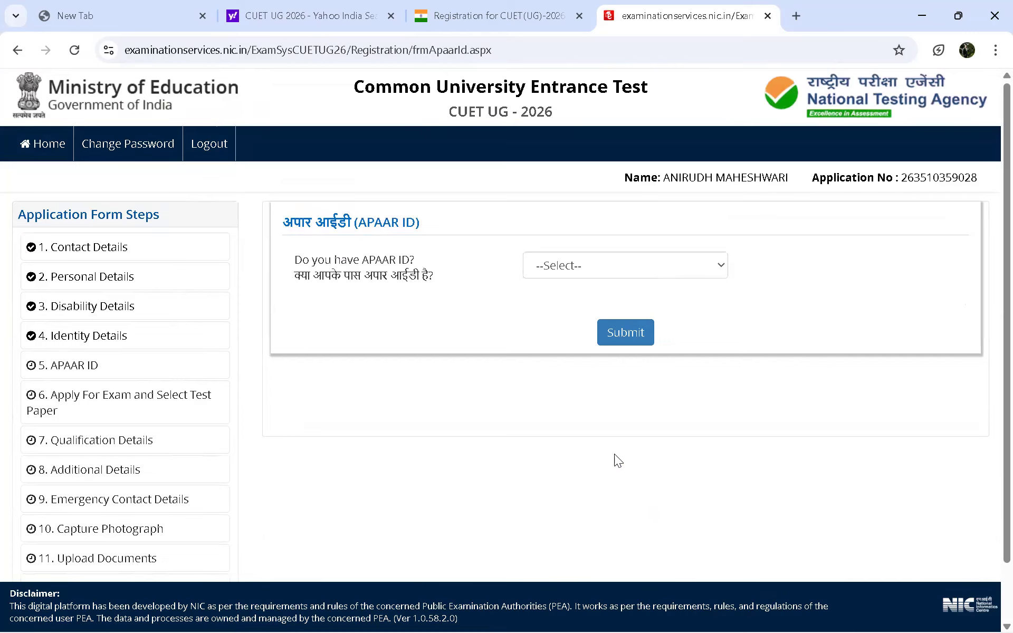
pyautogui.click(590, 272)
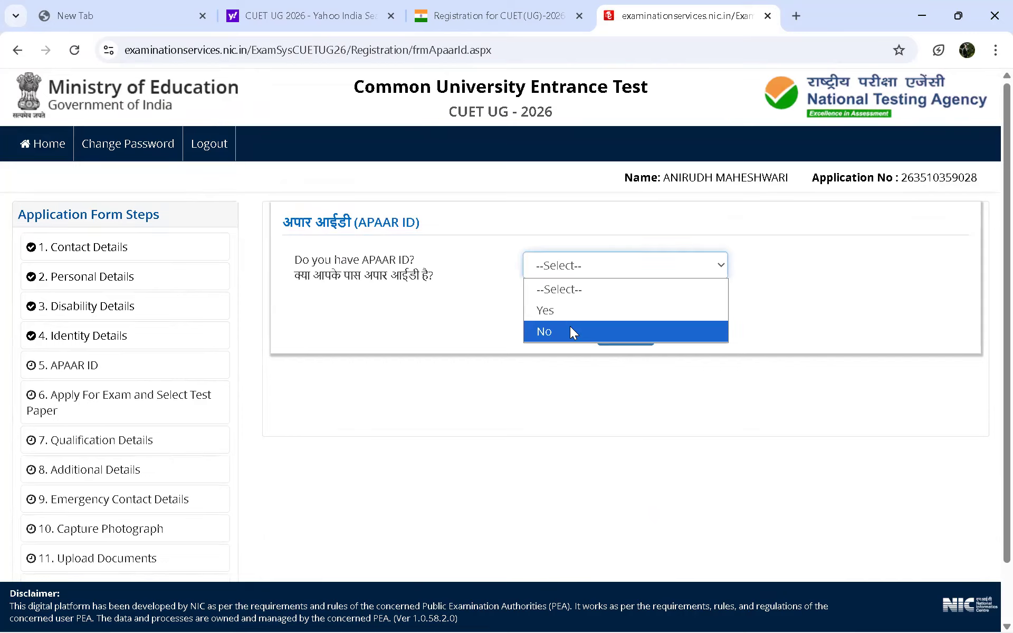
pyautogui.click(604, 338)
pyautogui.click(607, 334)
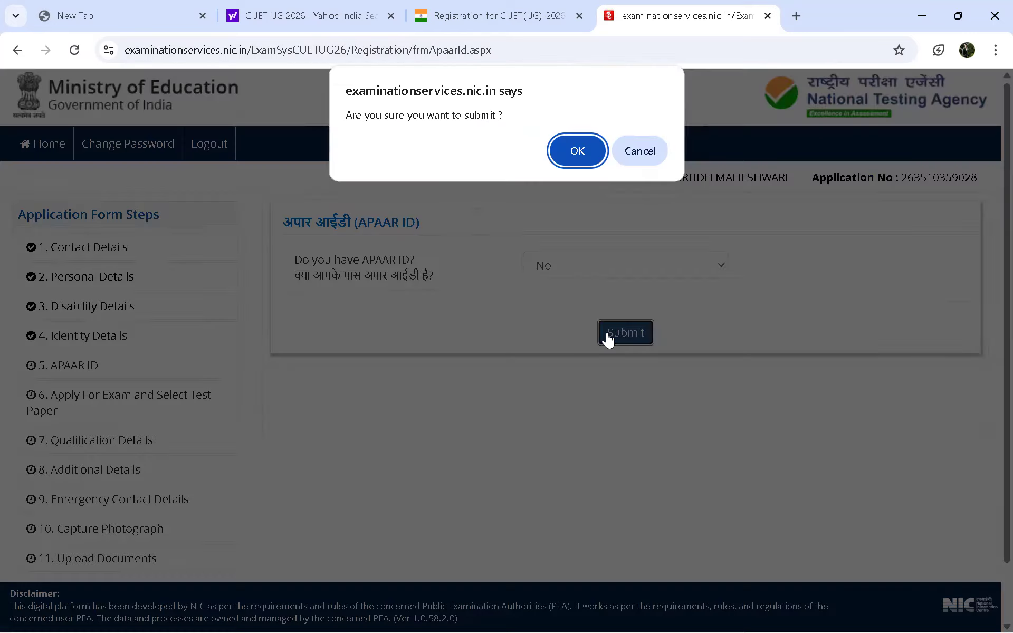
pyautogui.click(581, 150)
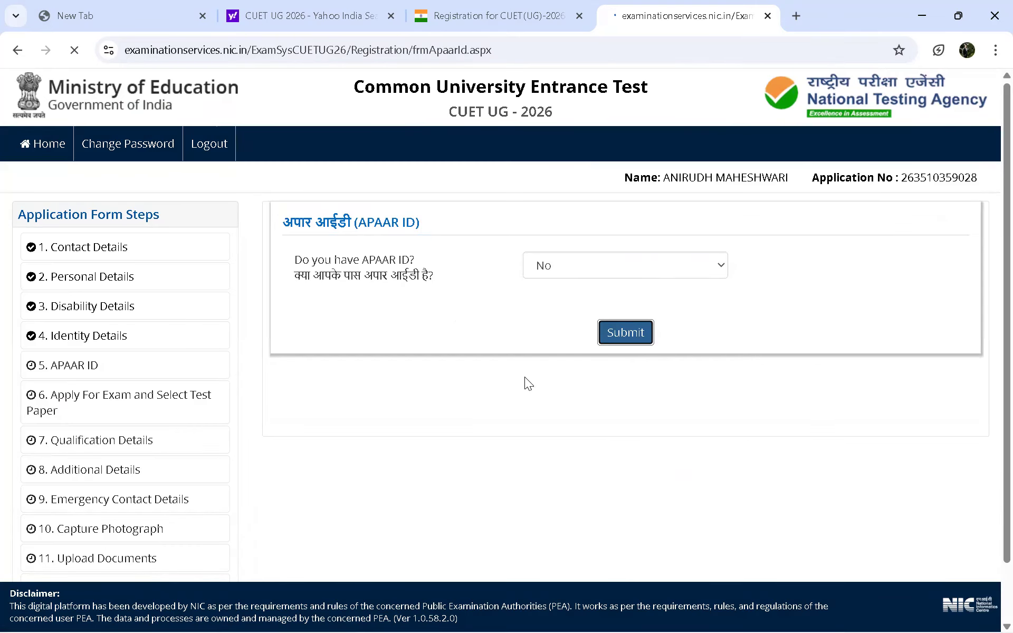
pyautogui.scroll(-3, 505, 398)
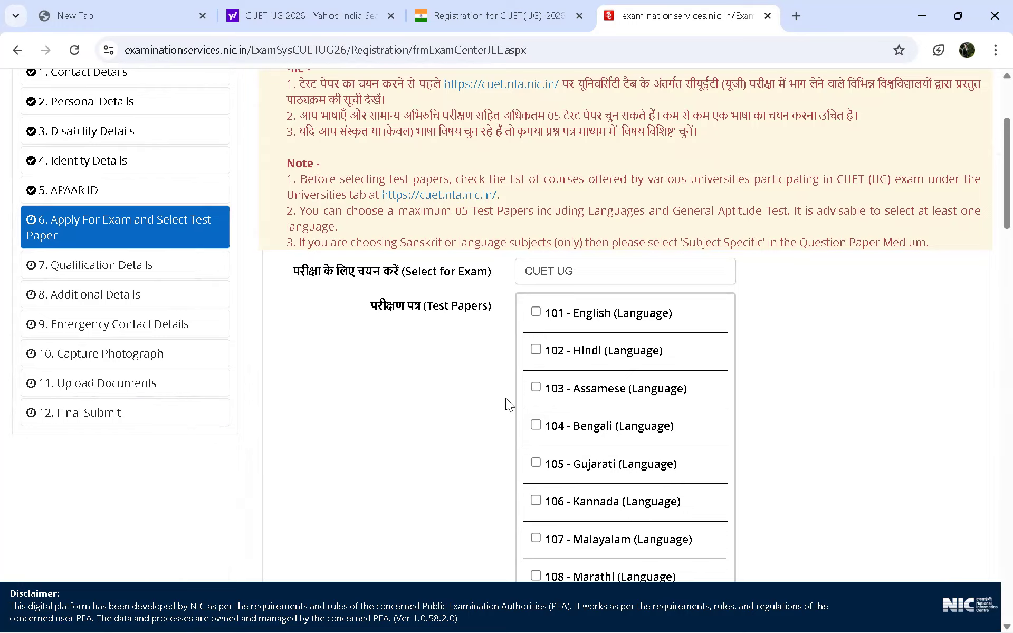
# Step: Tick 101 English (Language) in the Test Papers list and browse the remaining papers
pyautogui.scroll(-2, 505, 398)
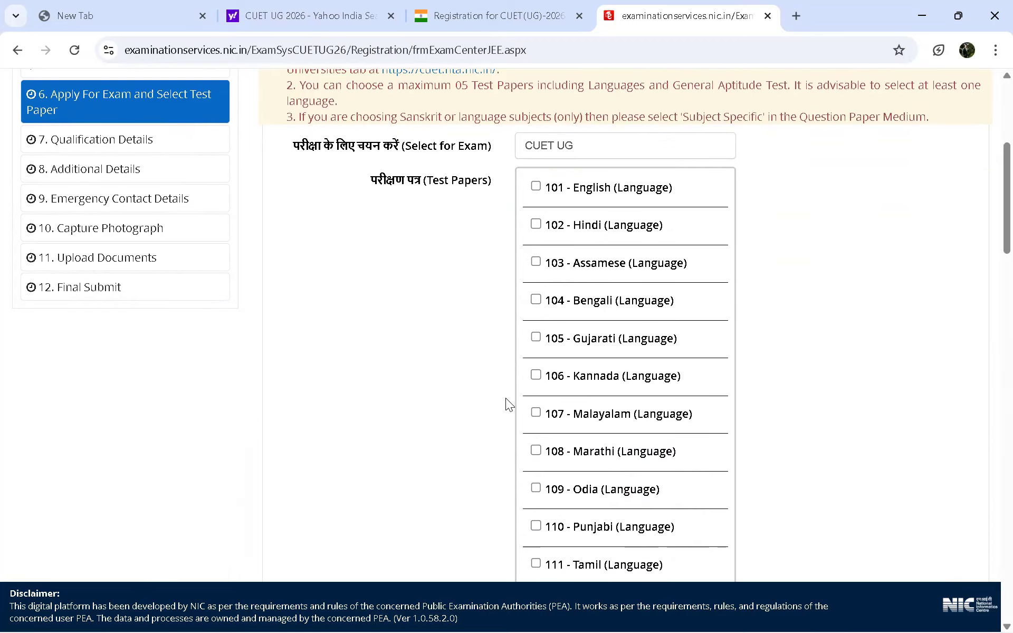
pyautogui.click(536, 186)
pyautogui.scroll(-1, 601, 280)
pyautogui.scroll(-6, 601, 286)
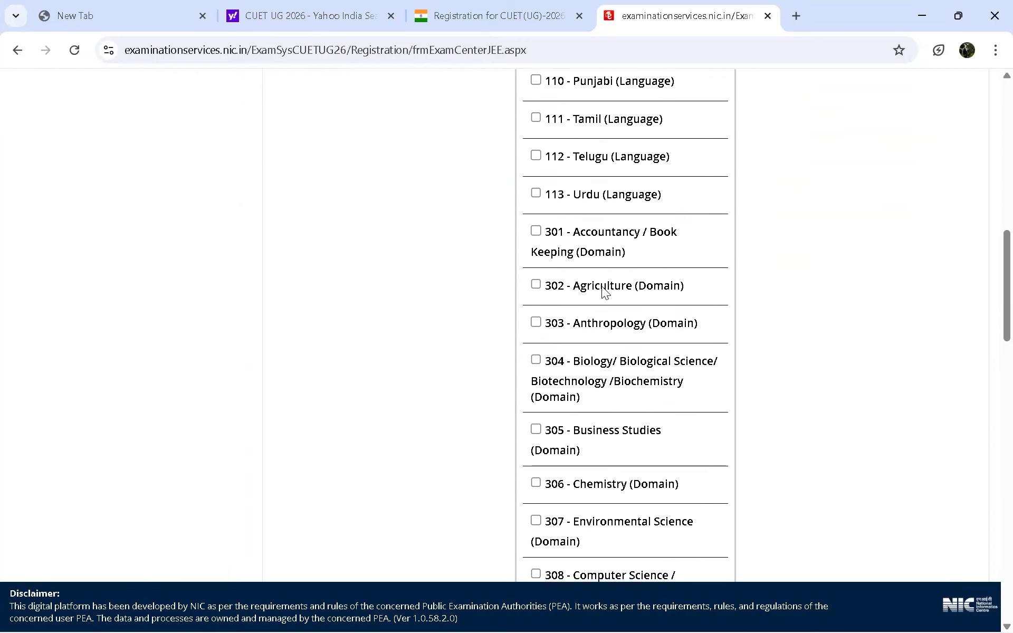
pyautogui.scroll(-6, 602, 286)
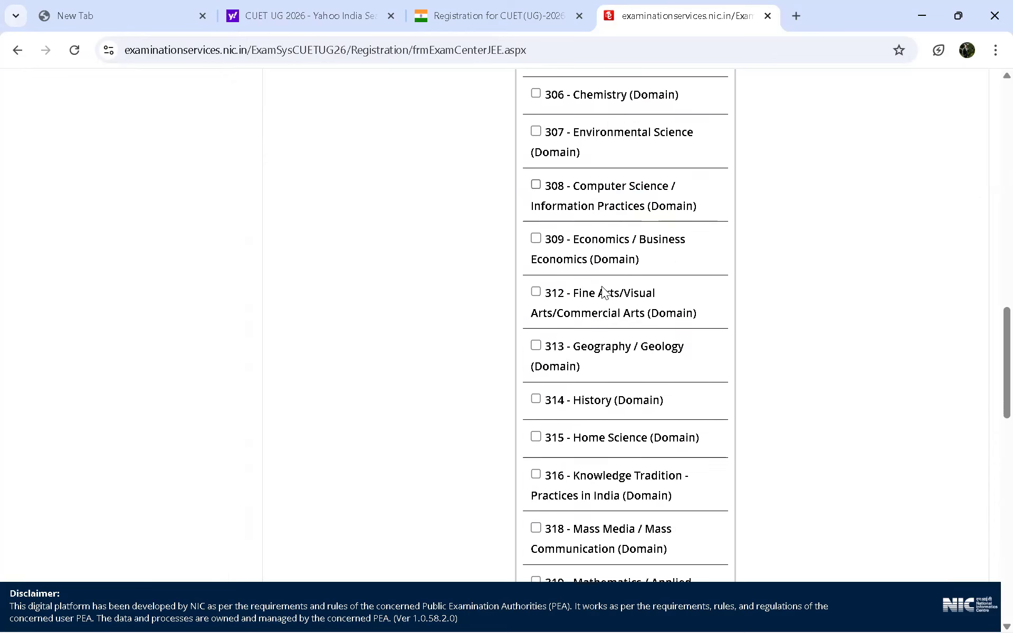
pyautogui.scroll(-5, 602, 288)
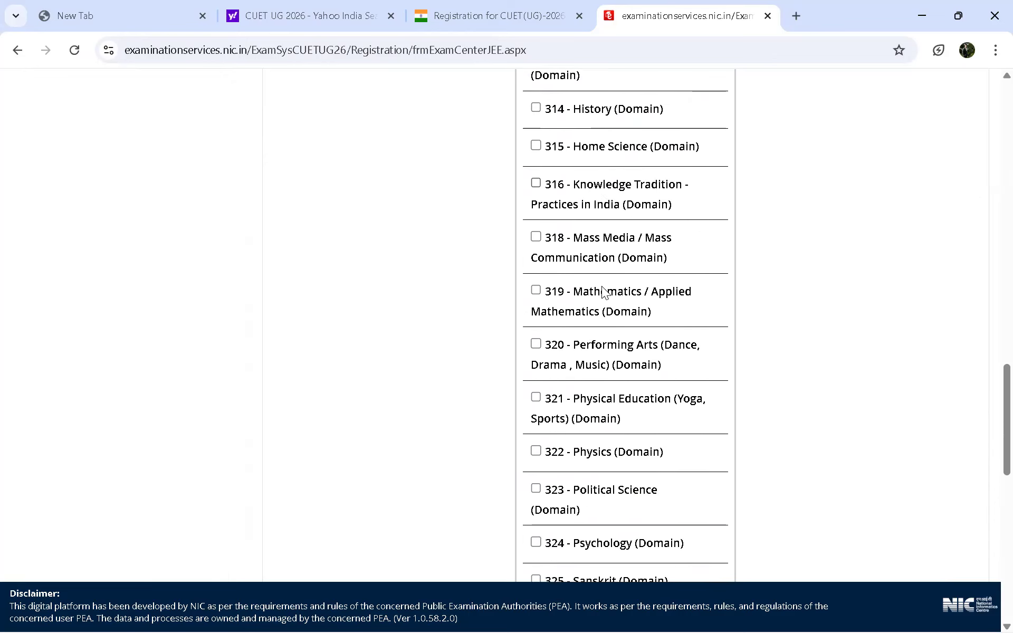
pyautogui.scroll(-3, 602, 286)
pyautogui.scroll(1, 602, 286)
pyautogui.scroll(1, 602, 286)
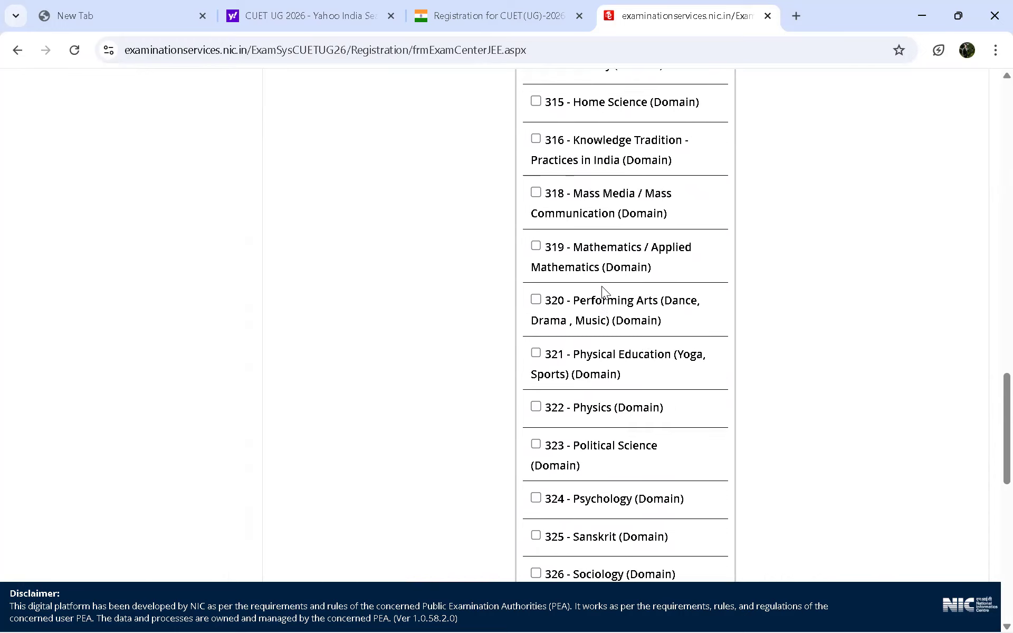
pyautogui.scroll(2, 602, 286)
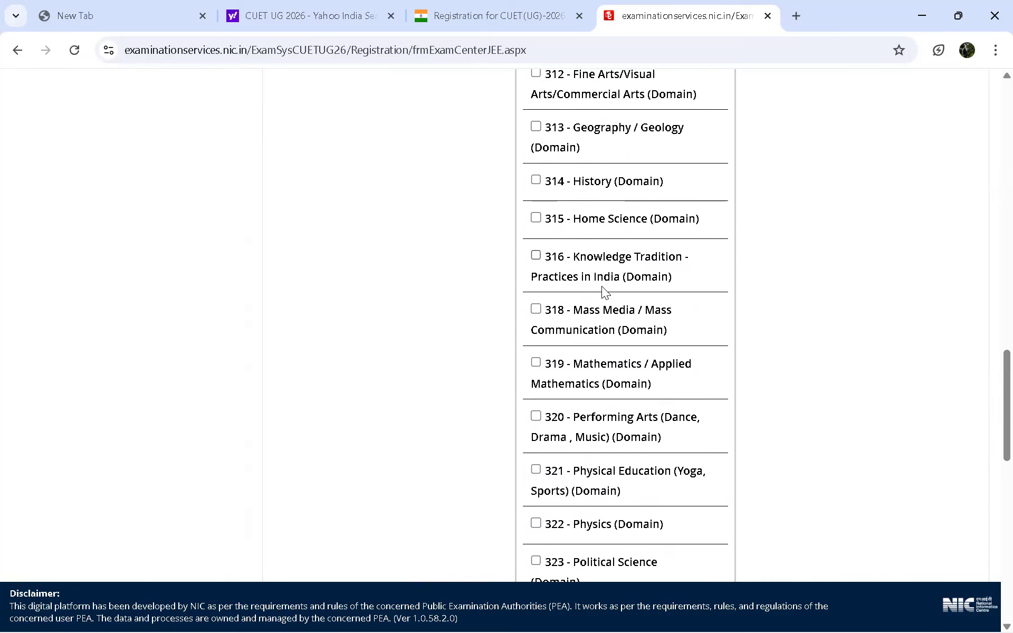
pyautogui.scroll(2, 601, 286)
pyautogui.scroll(3, 602, 289)
pyautogui.scroll(-1, 602, 286)
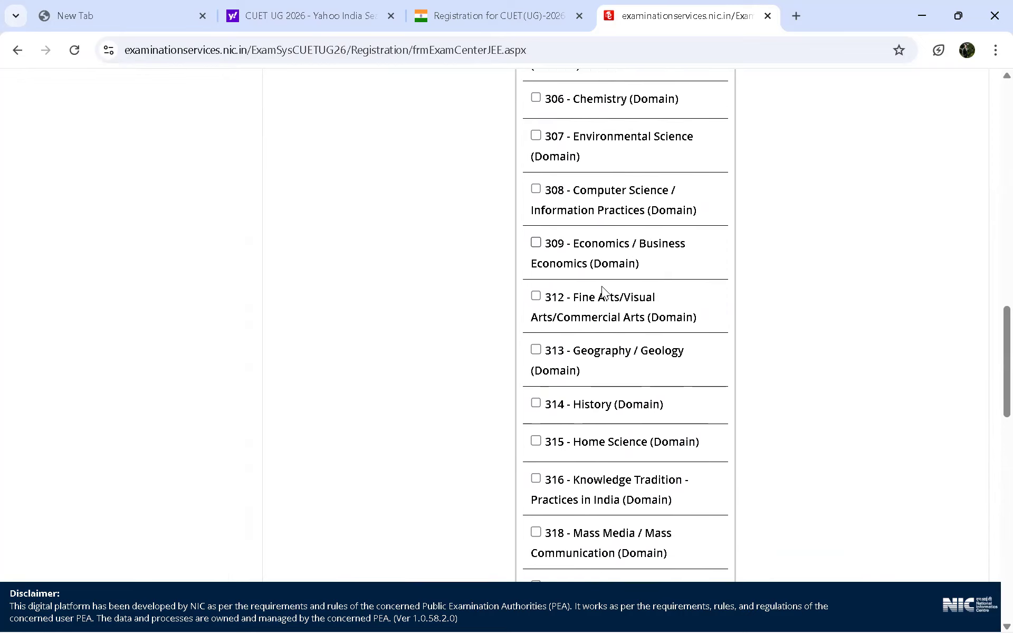
pyautogui.scroll(2, 603, 287)
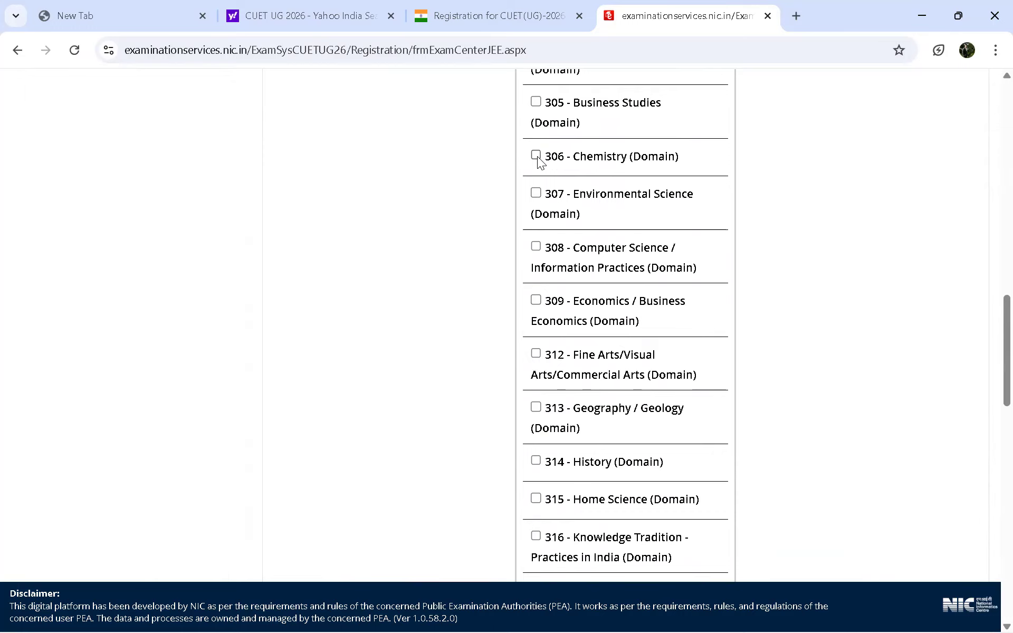
pyautogui.scroll(5, 592, 216)
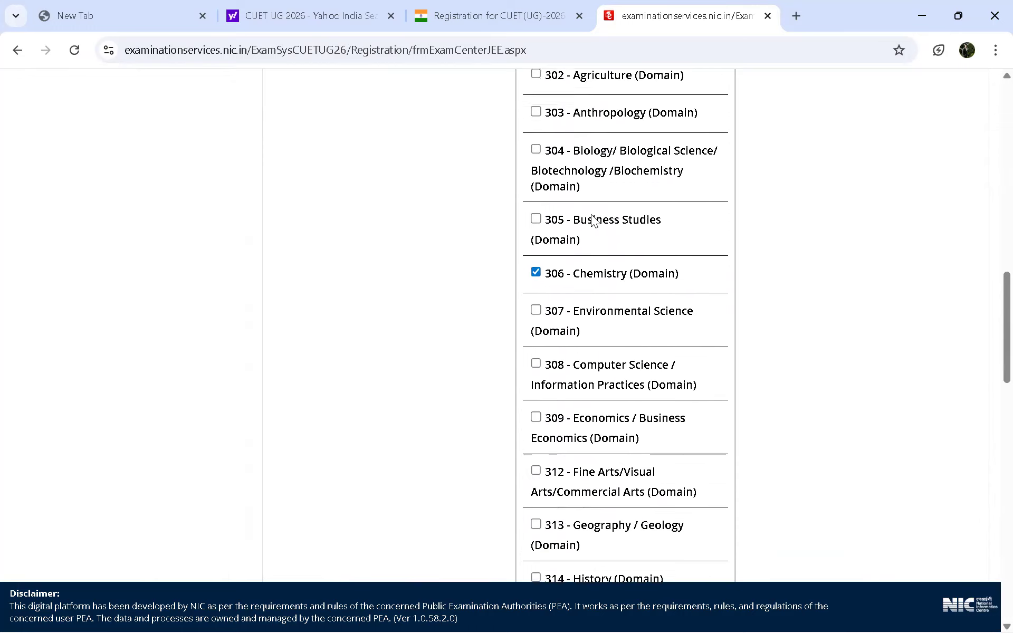
pyautogui.scroll(3, 591, 215)
pyautogui.scroll(-4, 591, 214)
pyautogui.scroll(-5, 591, 214)
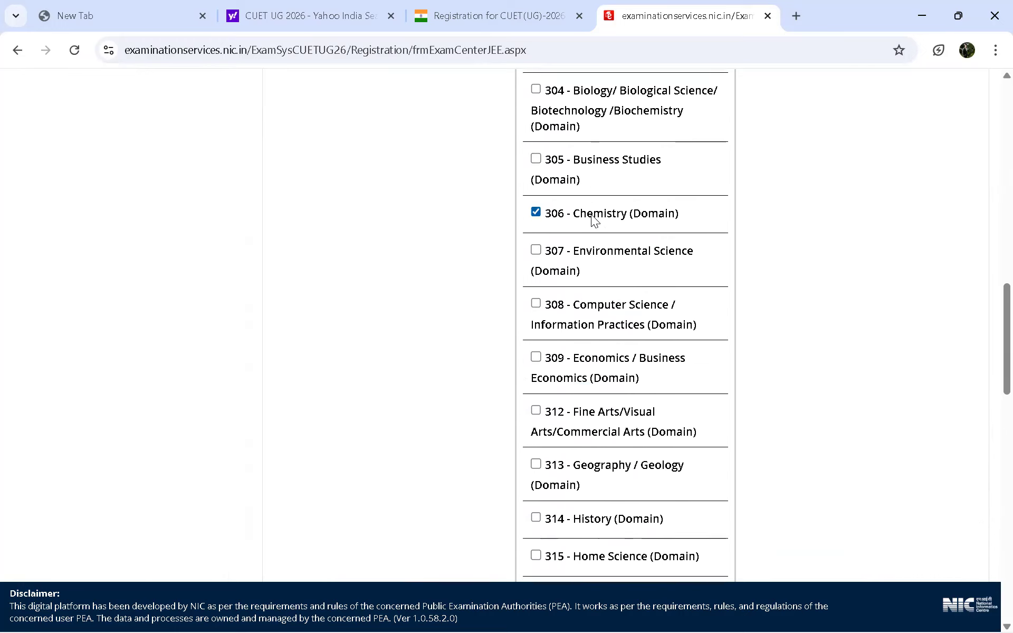
pyautogui.scroll(-6, 591, 214)
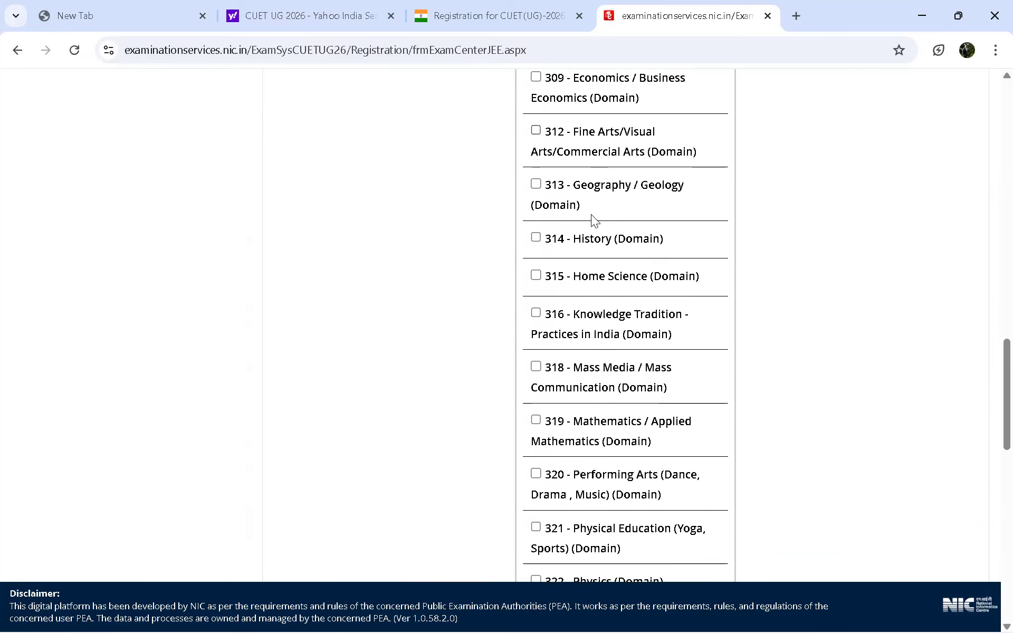
pyautogui.scroll(-3, 591, 215)
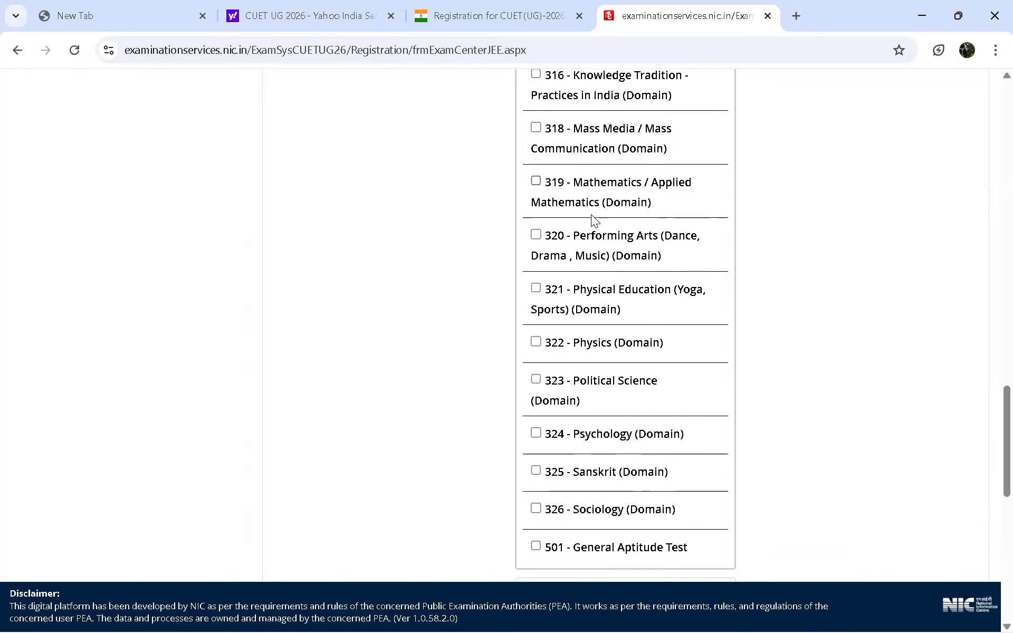
pyautogui.scroll(-1, 595, 219)
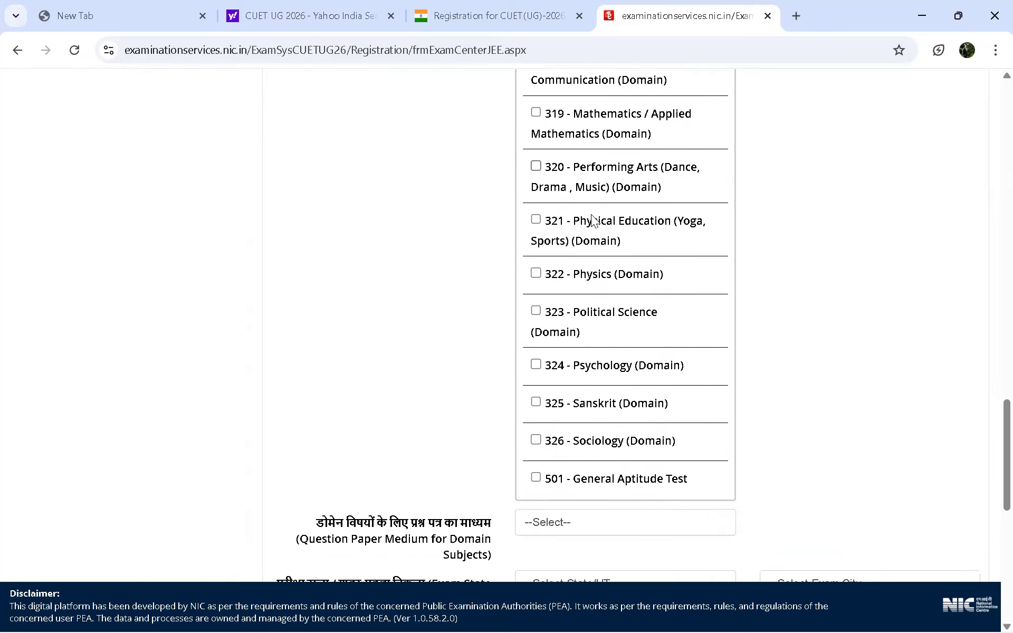
# Step: Tick the 322 Physics (Domain) and 501 General Aptitude Test papers
pyautogui.click(536, 273)
pyautogui.scroll(2, 582, 193)
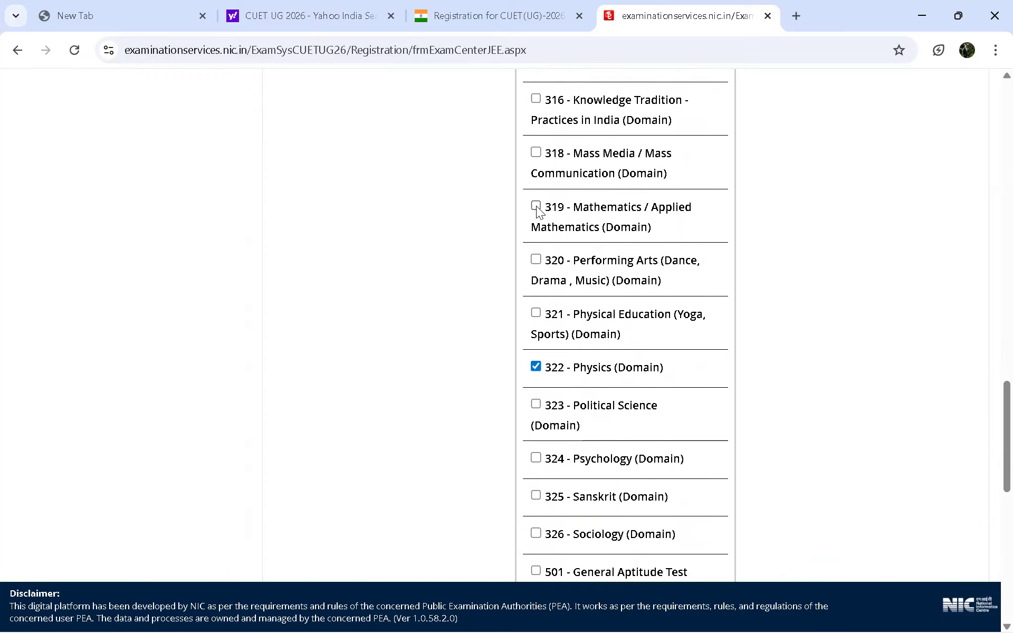
pyautogui.scroll(-5, 572, 238)
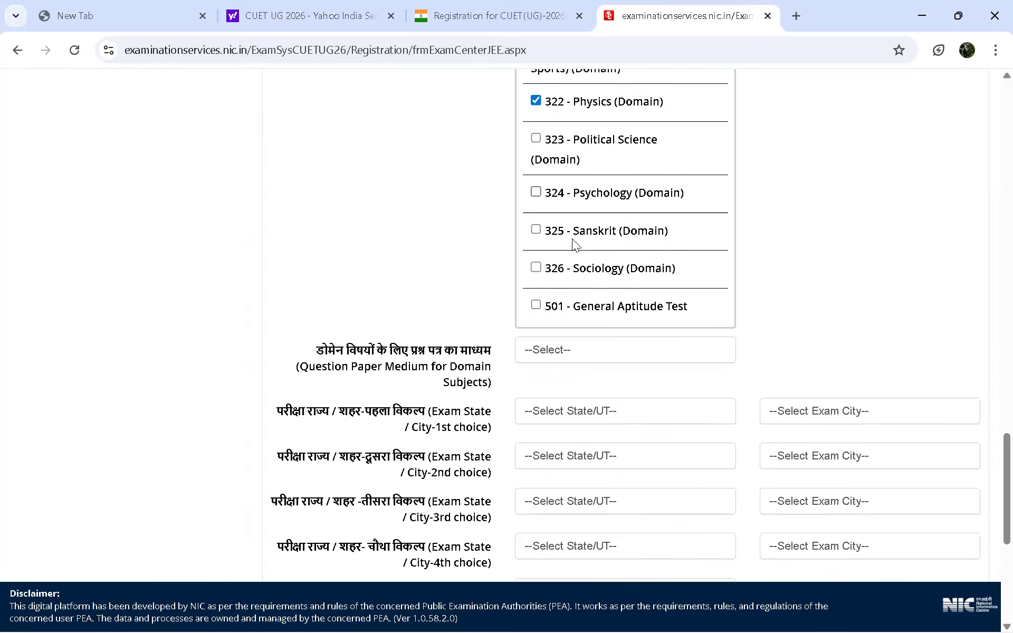
pyautogui.click(536, 305)
pyautogui.scroll(2, 633, 216)
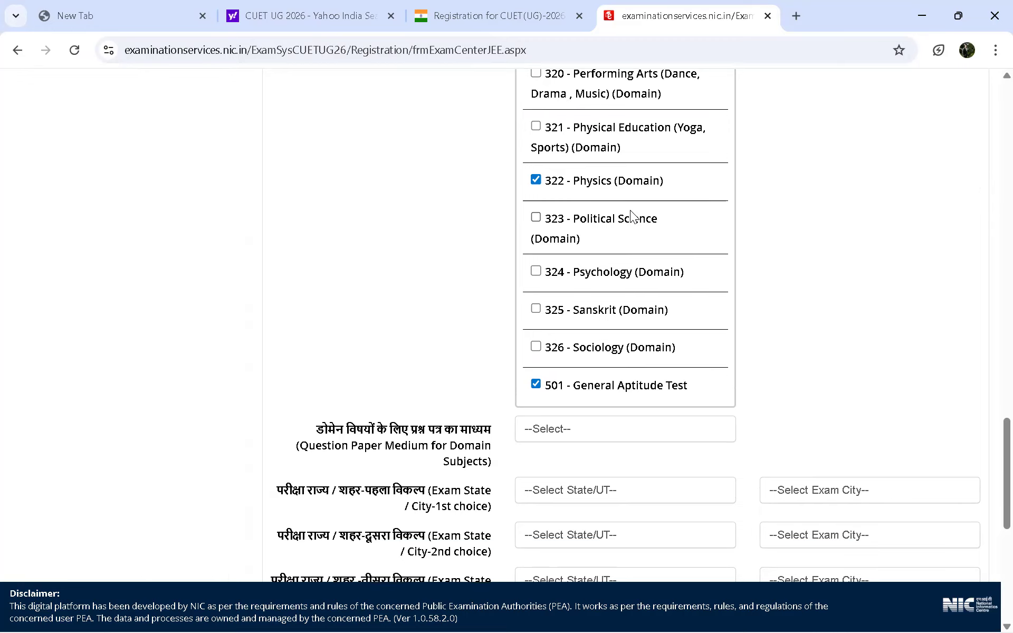
pyautogui.scroll(-2, 630, 210)
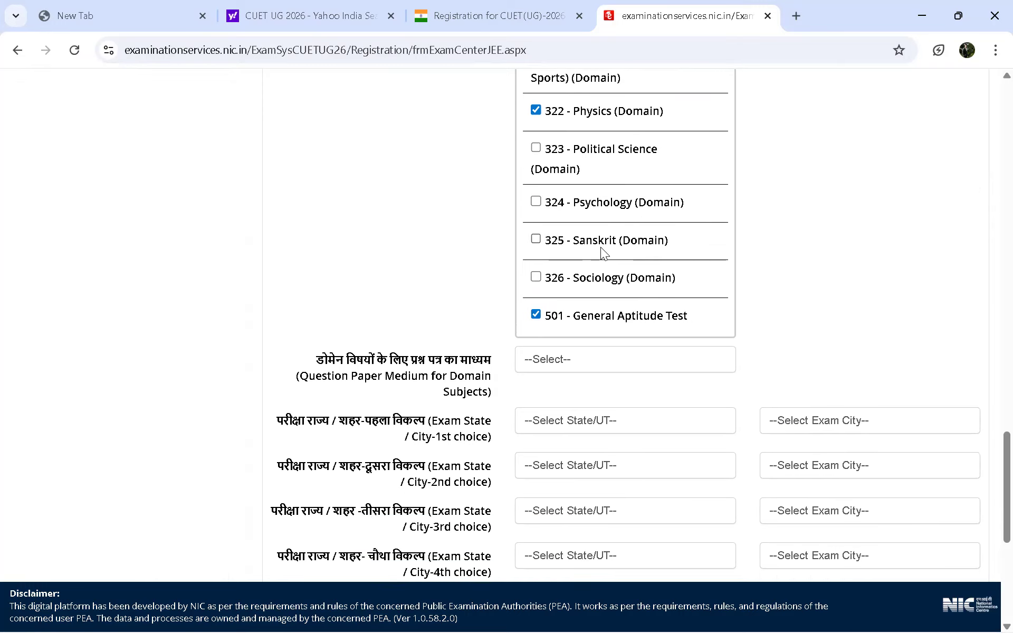
pyautogui.scroll(-3, 601, 253)
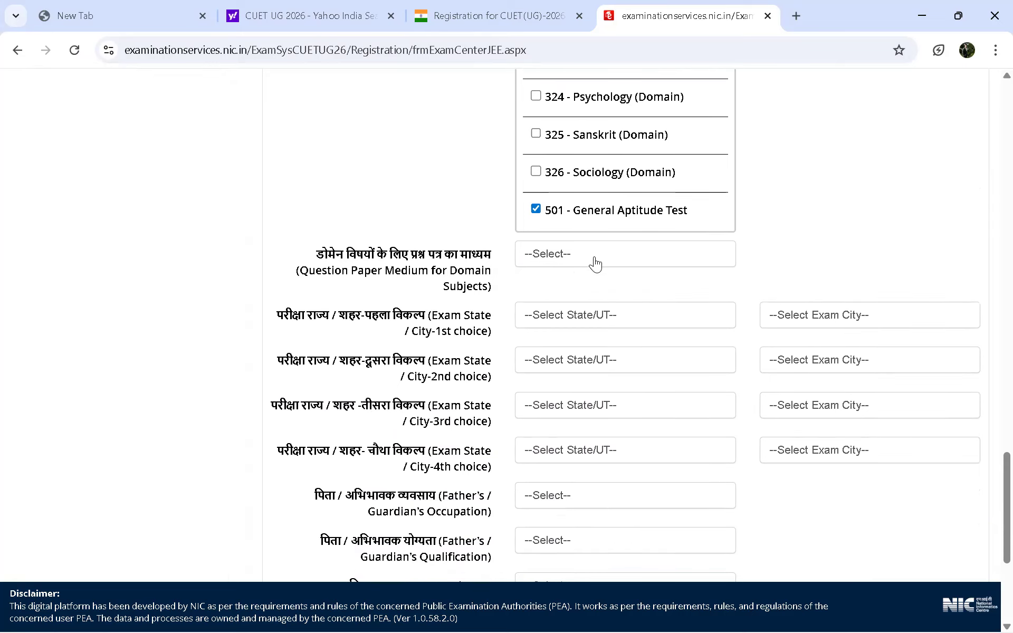
# Step: Set the question paper medium for domain subjects to English
pyautogui.click(596, 263)
pyautogui.press('Down')
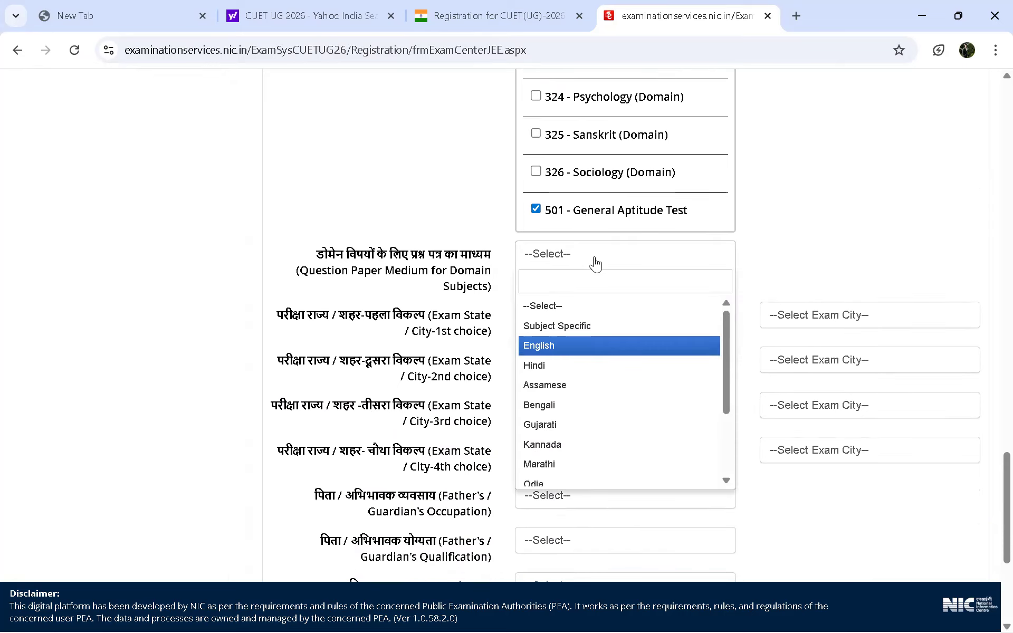
pyautogui.press('Return')
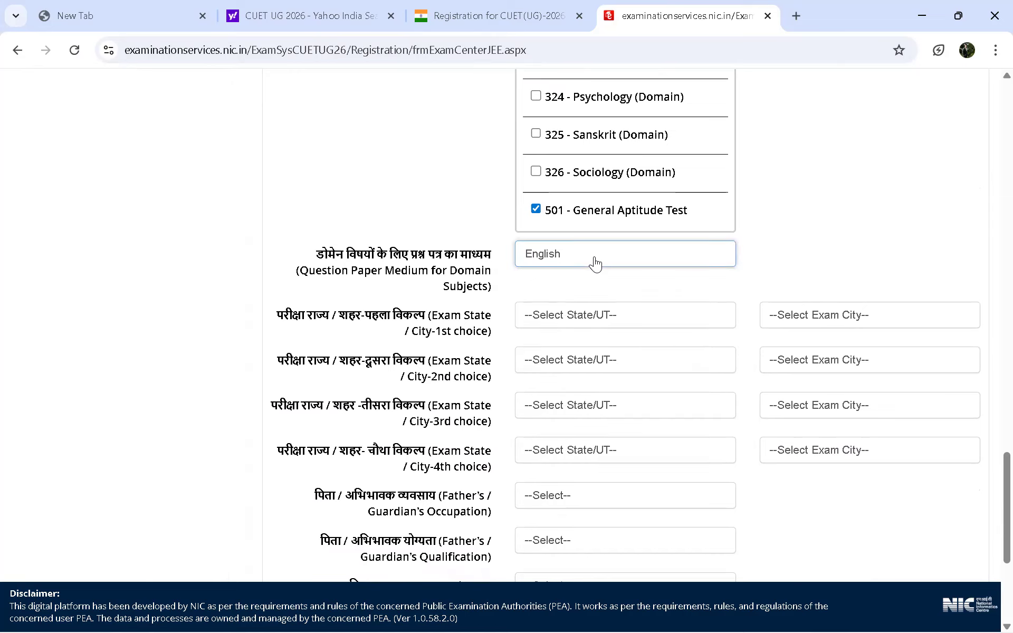
pyautogui.scroll(-1, 635, 294)
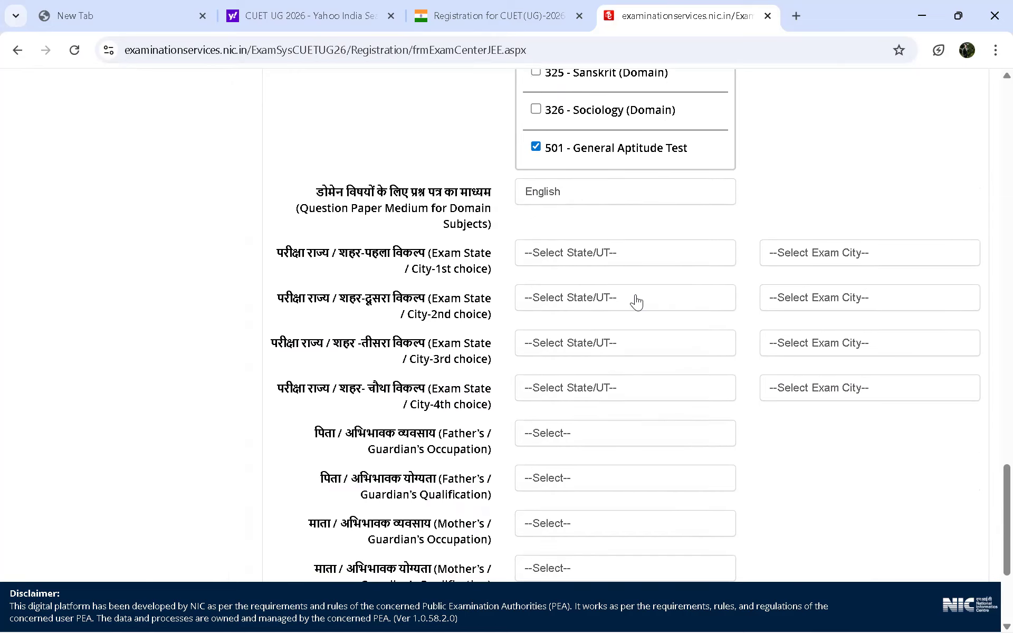
# Step: Set the 1st and 2nd exam-city choices to Indore and Bhopal in MADHYA PRADESH
pyautogui.click(610, 266)
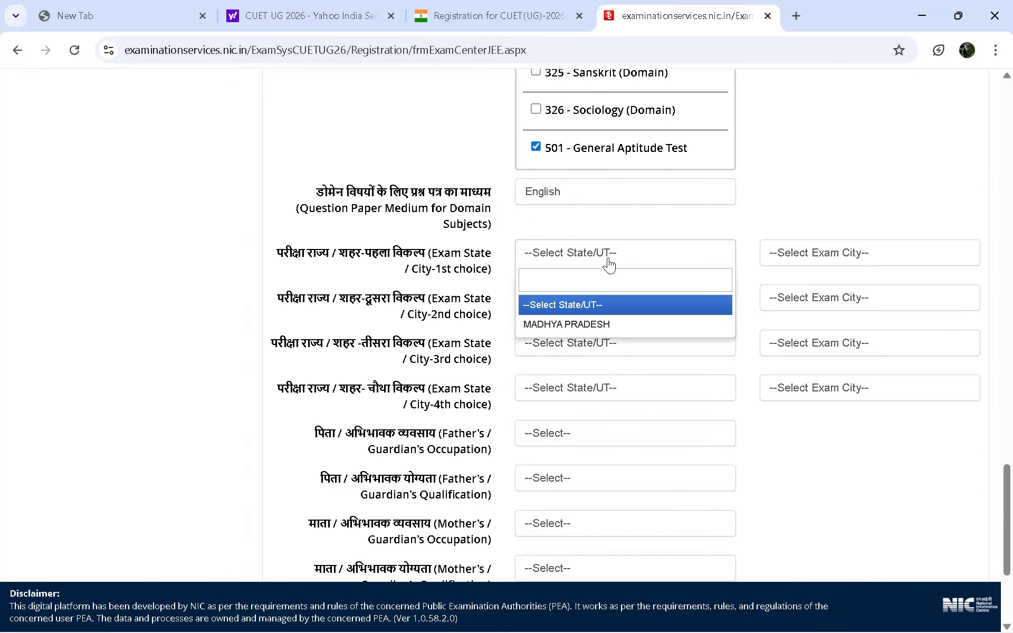
pyautogui.press('Down')
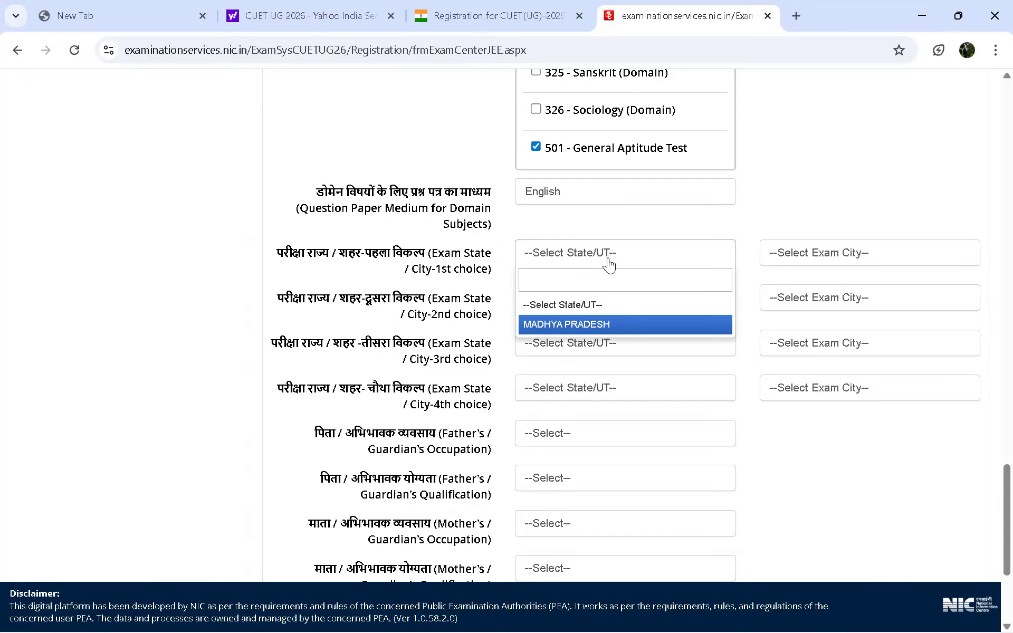
pyautogui.press('Return')
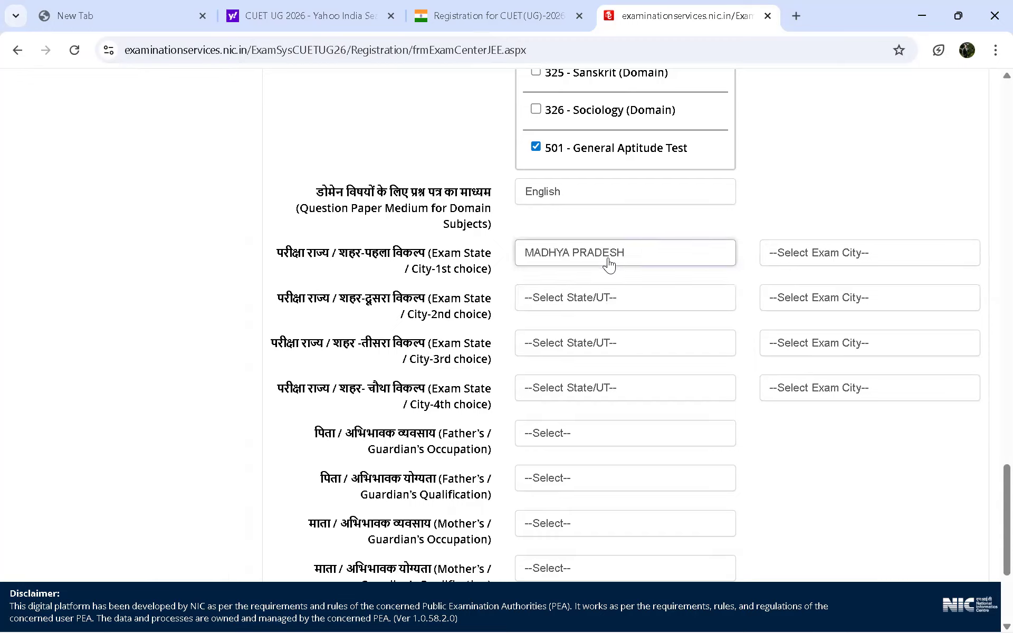
pyautogui.click(799, 258)
pyautogui.press('Down')
pyautogui.press('Down')
pyautogui.press('Down')
pyautogui.press('Down')
pyautogui.press('Down')
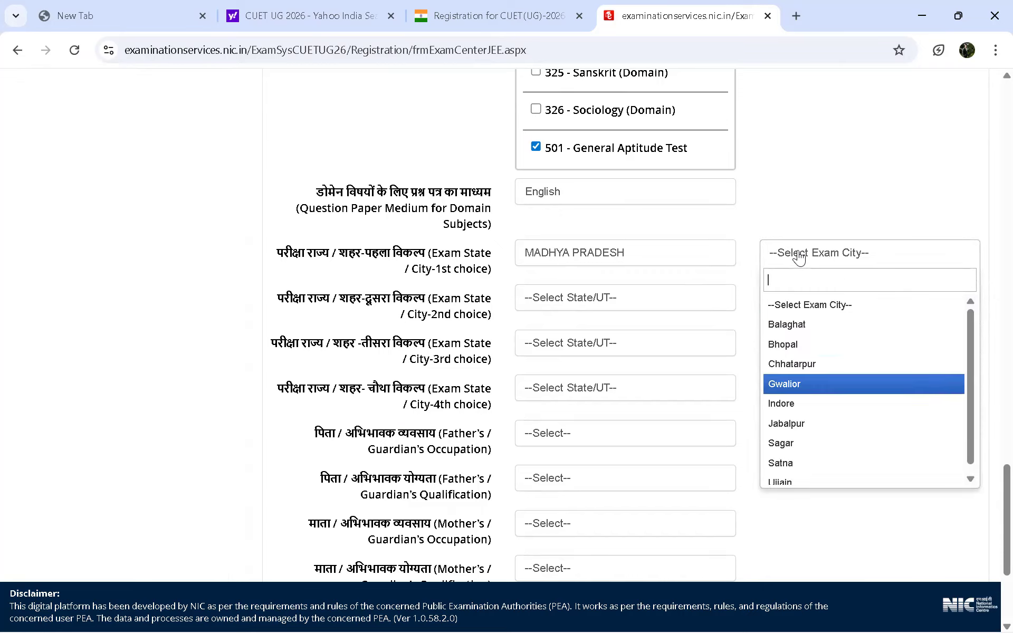
pyautogui.press('Return')
pyautogui.click(679, 306)
pyautogui.press('Down')
pyautogui.press('Return')
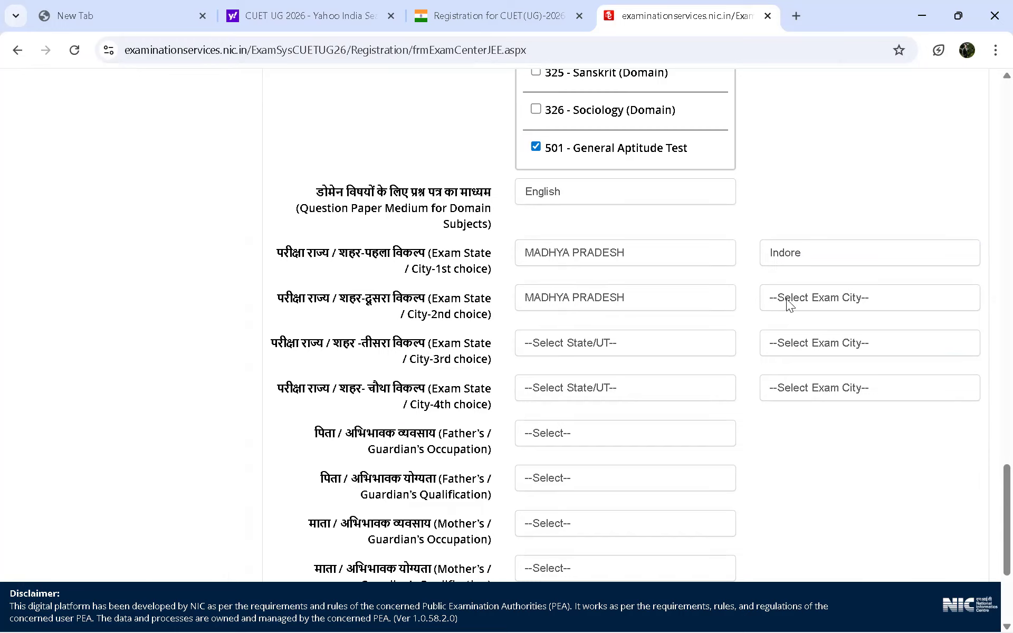
pyautogui.click(786, 299)
pyautogui.press('Down')
pyautogui.press('Down')
pyautogui.press('Return')
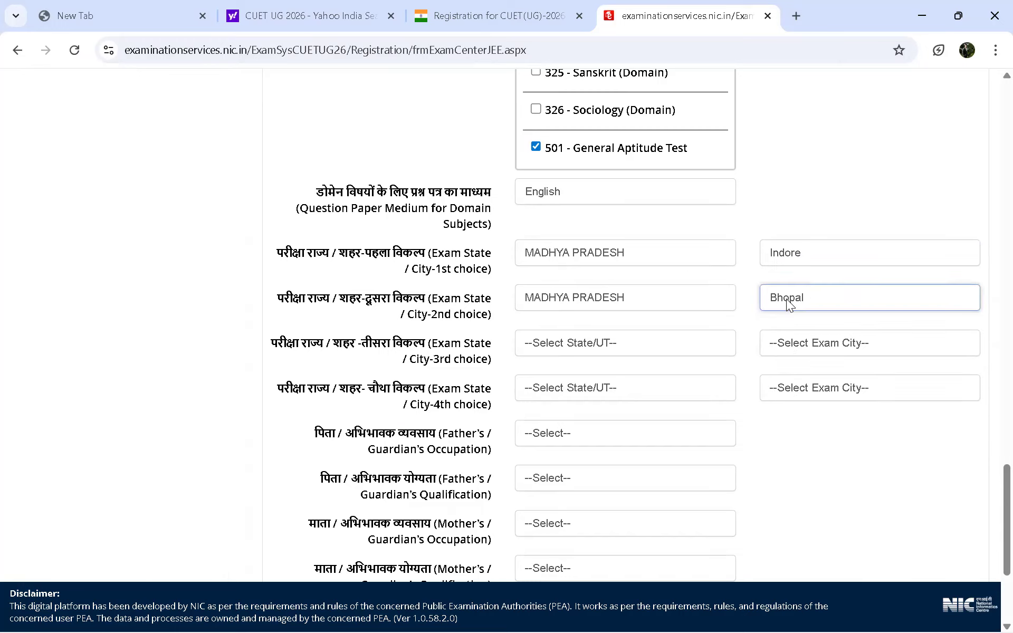
# Step: Set the 3rd and 4th exam-city choices to Ujjain and Jabalpur in MADHYA PRADESH
pyautogui.click(694, 350)
pyautogui.press('Down')
pyautogui.press('Return')
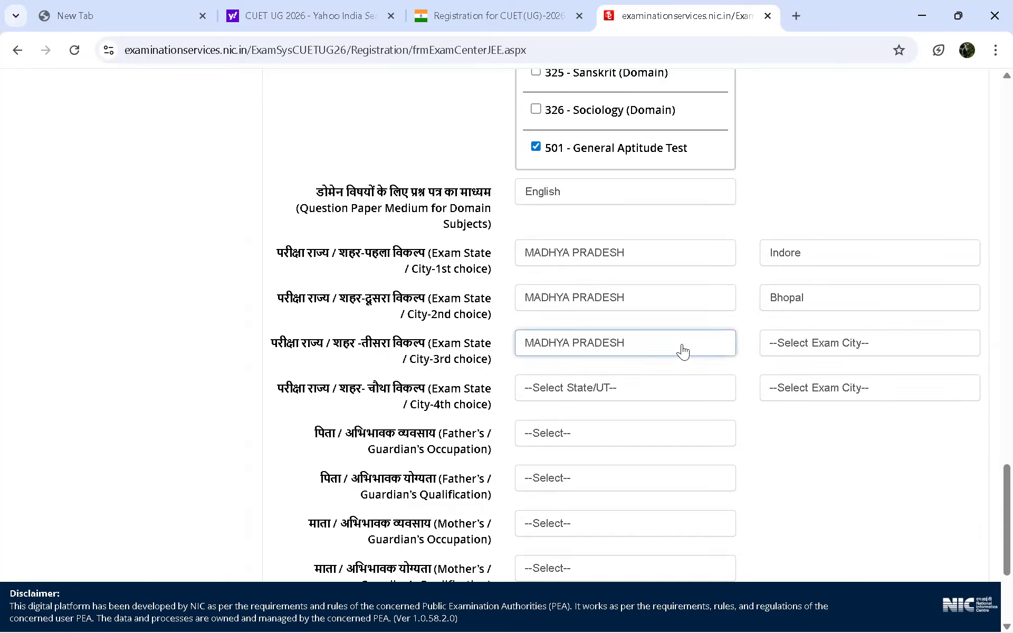
pyautogui.click(785, 344)
pyautogui.press('Down')
pyautogui.press('Down')
pyautogui.press('Down')
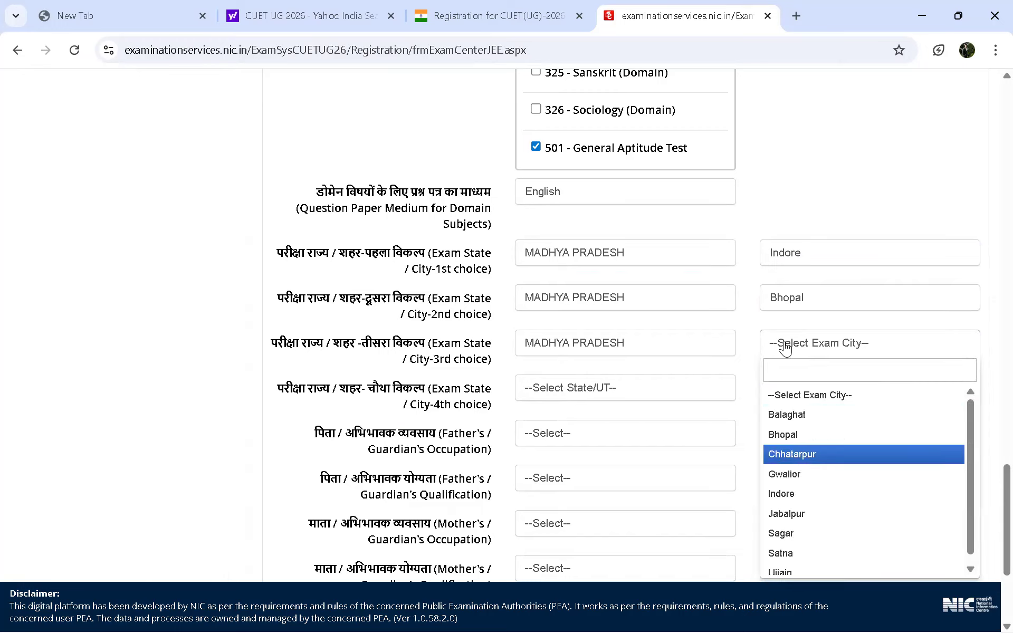
pyautogui.press('Up')
pyautogui.write('UJJ')
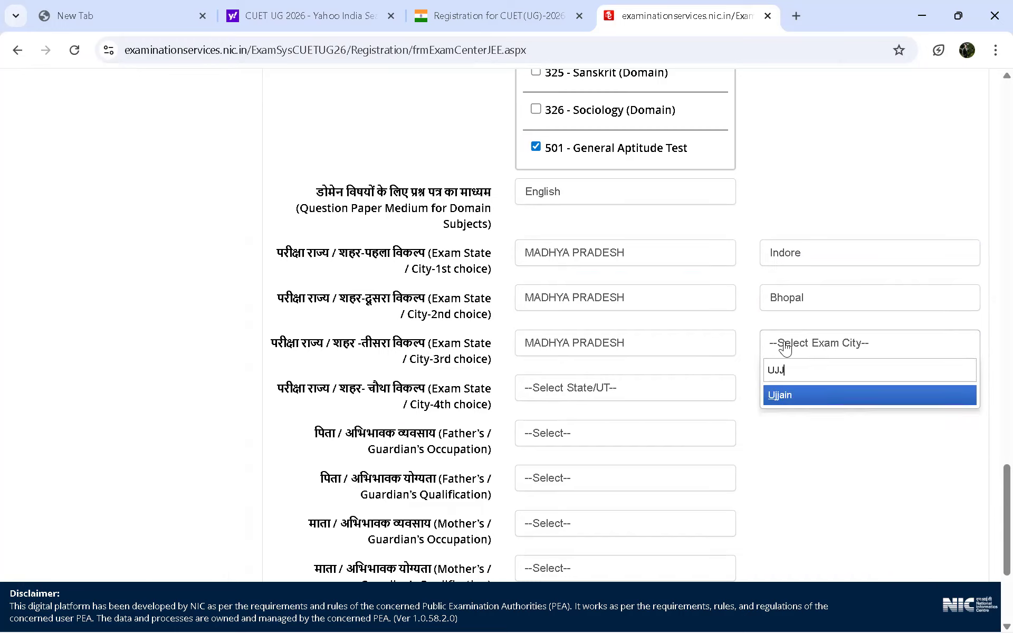
pyautogui.press('Return')
pyautogui.click(652, 393)
pyautogui.press('Down')
pyautogui.press('Return')
pyautogui.click(785, 391)
pyautogui.write('JAB')
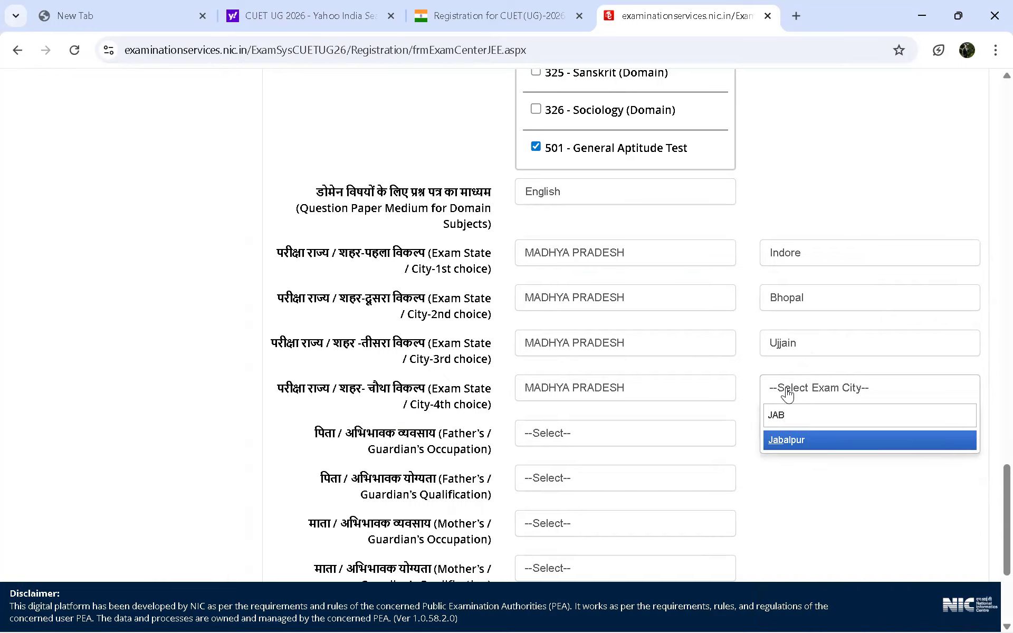
pyautogui.press('Return')
pyautogui.scroll(-2, 617, 389)
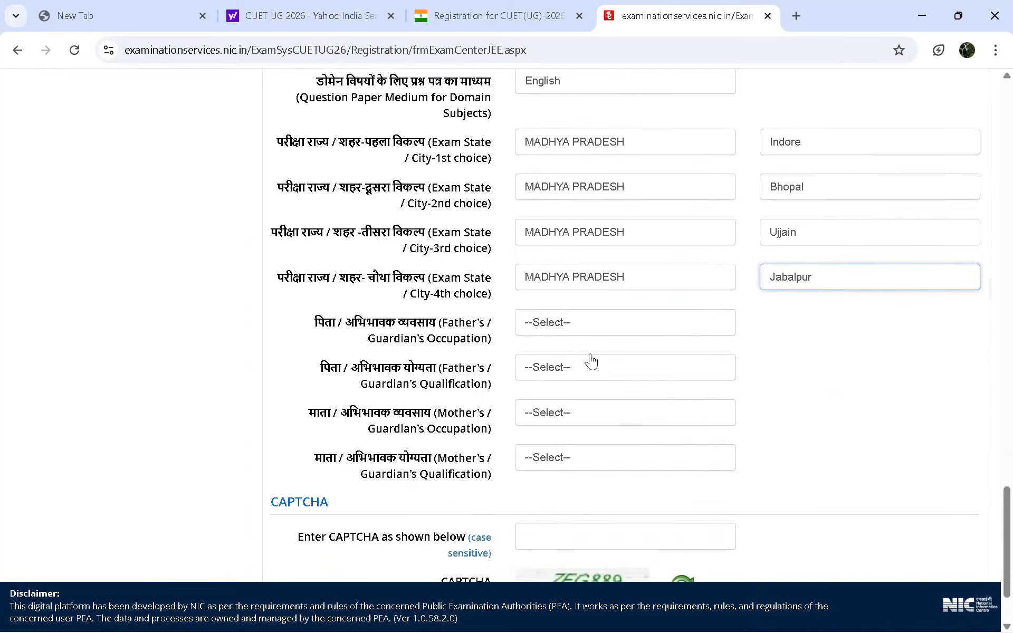
# Step: Set the father's occupation to BUSINESS and qualification to POST GRADUATE
pyautogui.click(592, 331)
pyautogui.press('Down')
pyautogui.press('Down')
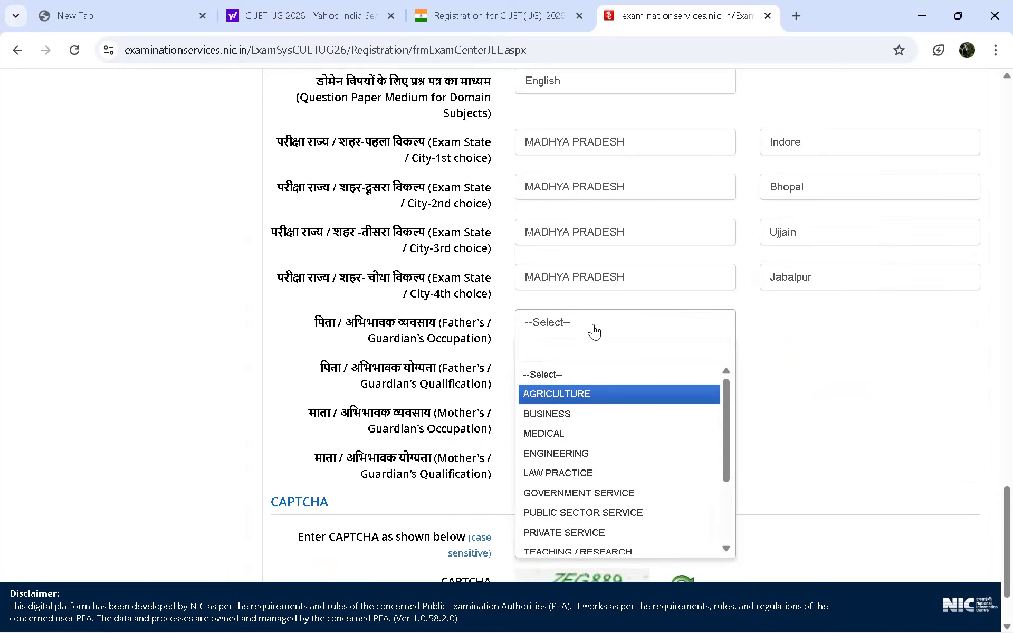
pyautogui.press('Return')
pyautogui.scroll(-2, 594, 331)
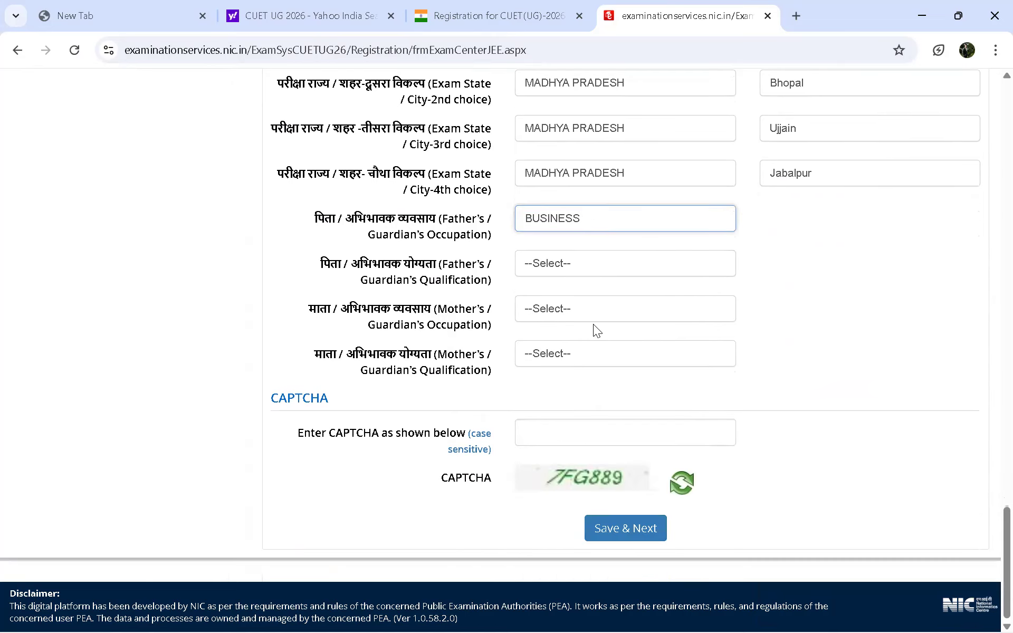
pyautogui.click(570, 260)
pyautogui.press('Down')
pyautogui.press('Down')
pyautogui.press('Down')
pyautogui.press('Down')
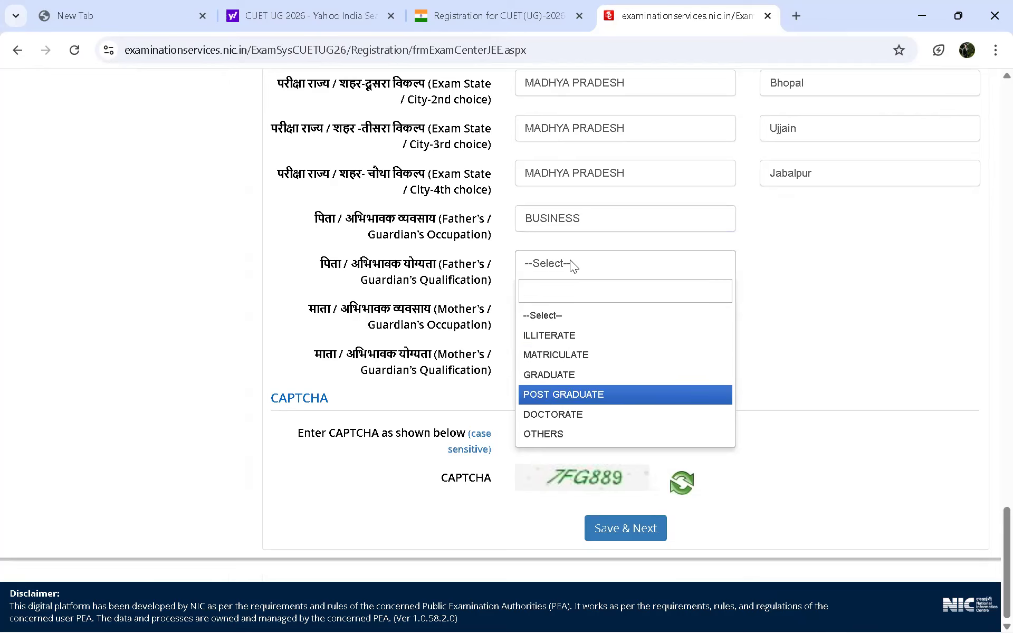
pyautogui.press('Return')
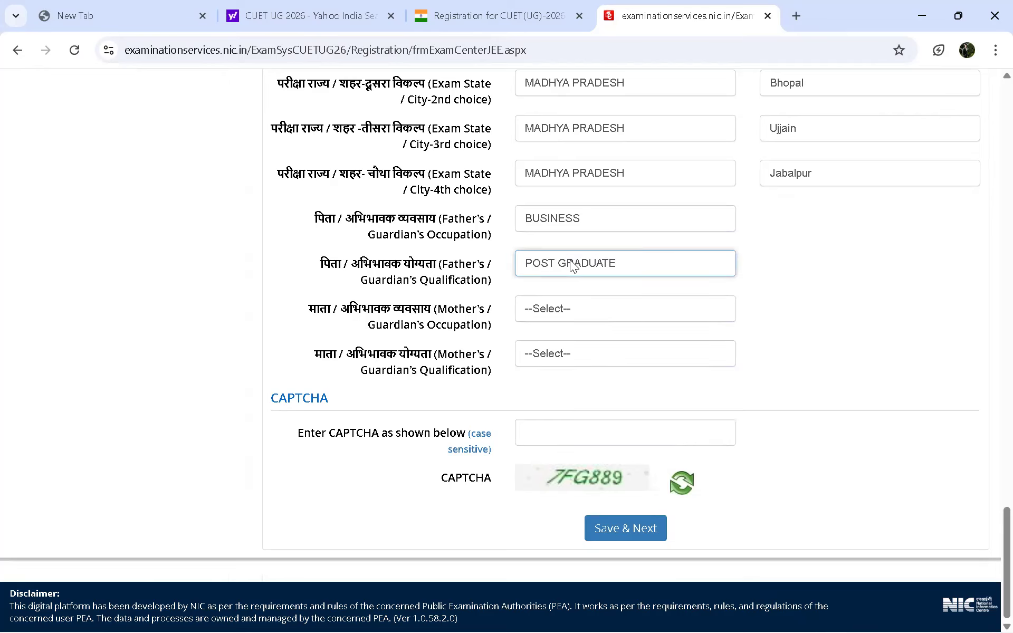
# Step: Set the mother's occupation to OTHERS (INCLUDING HOUSE WIFE) and qualification to POST GRADUATE
pyautogui.click(585, 305)
pyautogui.press('Down')
pyautogui.press('Down')
pyautogui.press('Down')
pyautogui.press('Down')
pyautogui.press('Down')
pyautogui.press('Down')
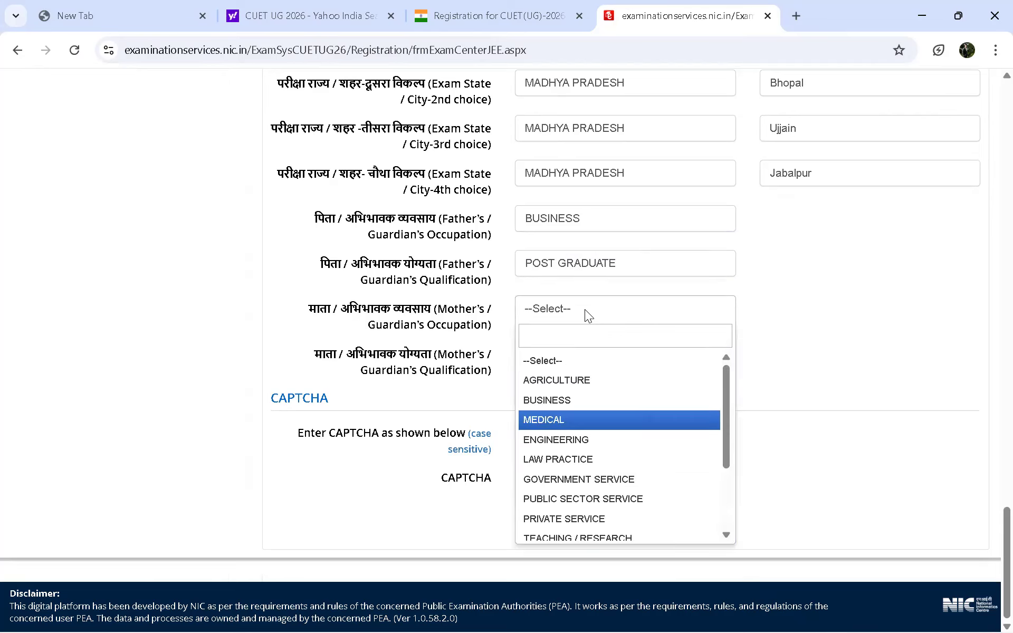
pyautogui.press('Down')
pyautogui.press('Down')
pyautogui.press('Down')
pyautogui.press('Down')
pyautogui.press('Down')
pyautogui.press('Down')
pyautogui.press('Down')
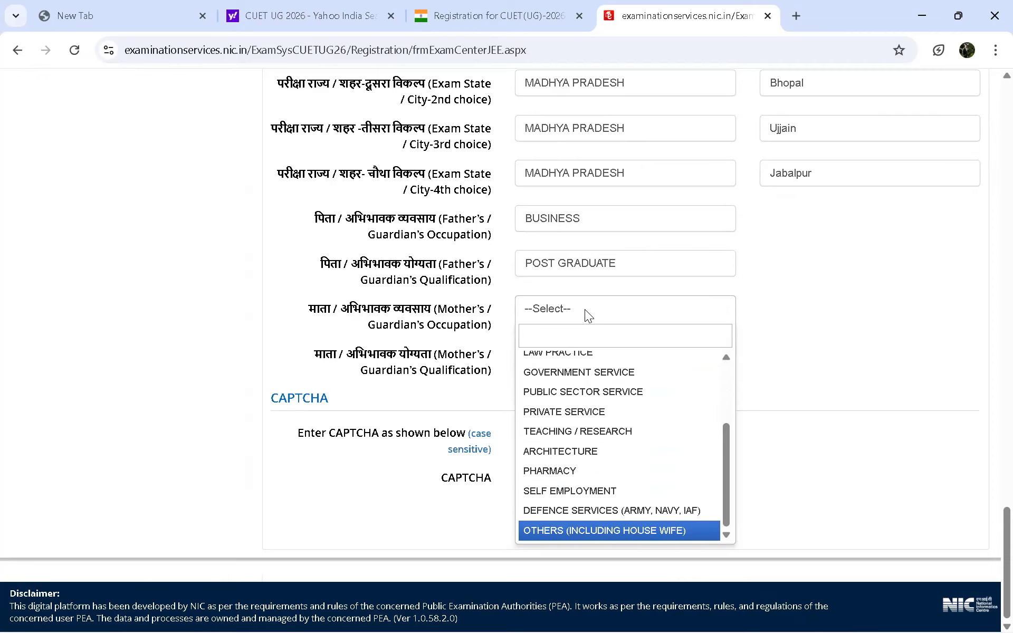
pyautogui.press('Up')
pyautogui.press('Down')
pyautogui.press('Down')
pyautogui.press('Return')
pyautogui.scroll(-1, 586, 316)
pyautogui.click(588, 353)
pyautogui.press('Down')
pyautogui.press('Down')
pyautogui.press('Down')
pyautogui.press('Down')
pyautogui.press('Return')
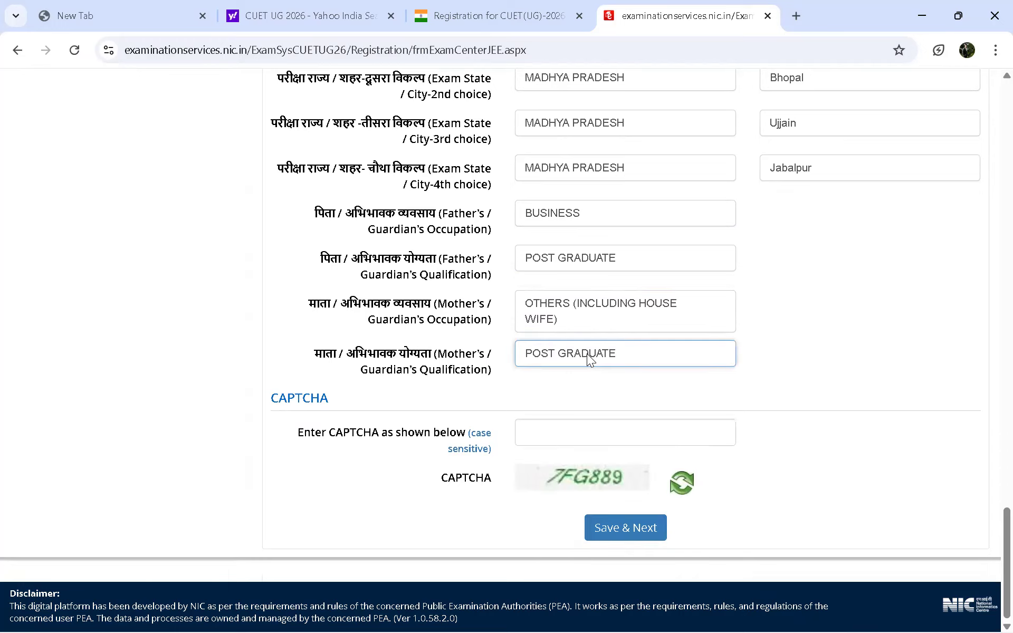
# Step: Enter the CAPTCHA code, then Save & Next and confirm with Yes
pyautogui.click(587, 434)
pyautogui.write('7')
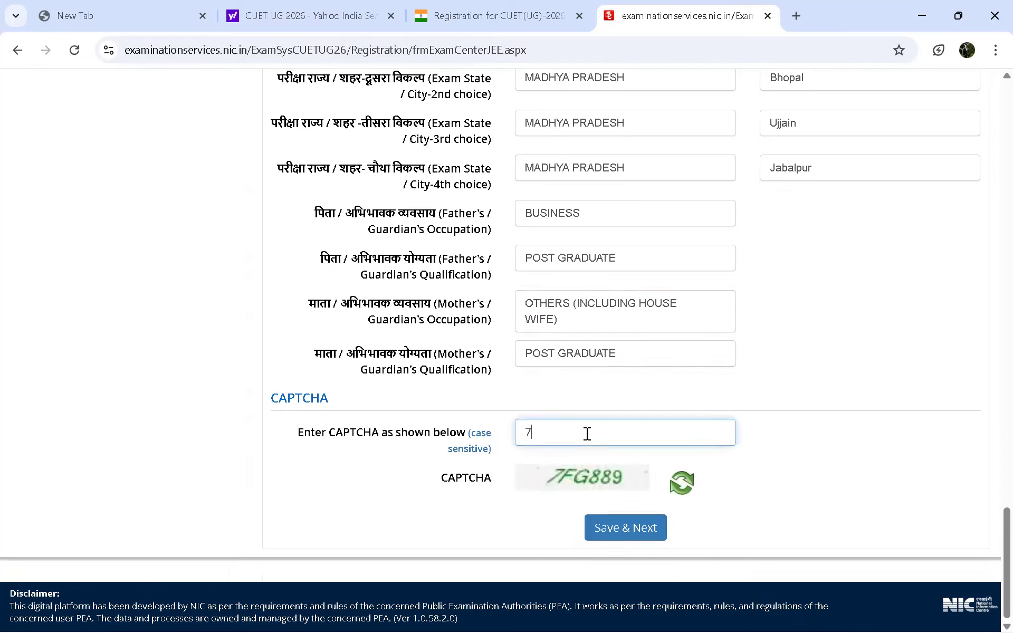
pyautogui.write('FG889')
pyautogui.click(632, 528)
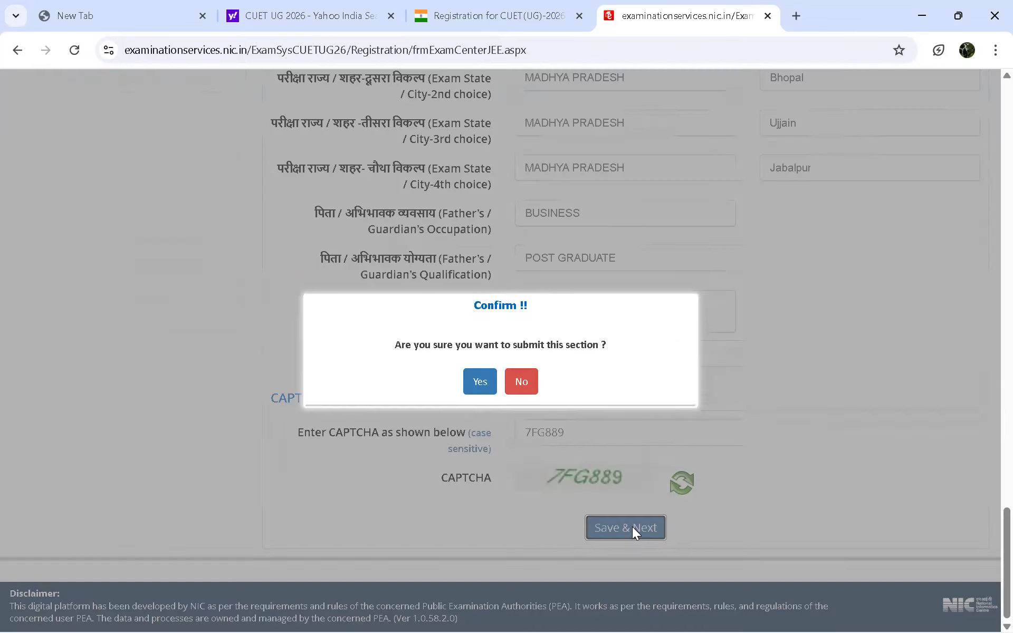
pyautogui.click(484, 383)
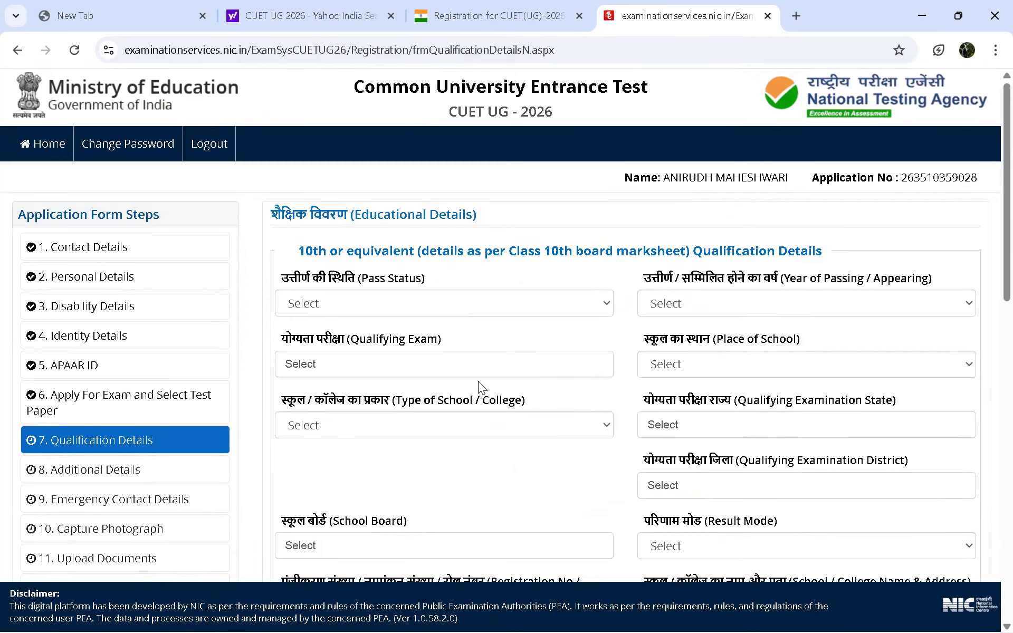
# Step: Set the 10th-standard Pass Status to Passed
pyautogui.scroll(-2, 558, 422)
pyautogui.scroll(1, 558, 423)
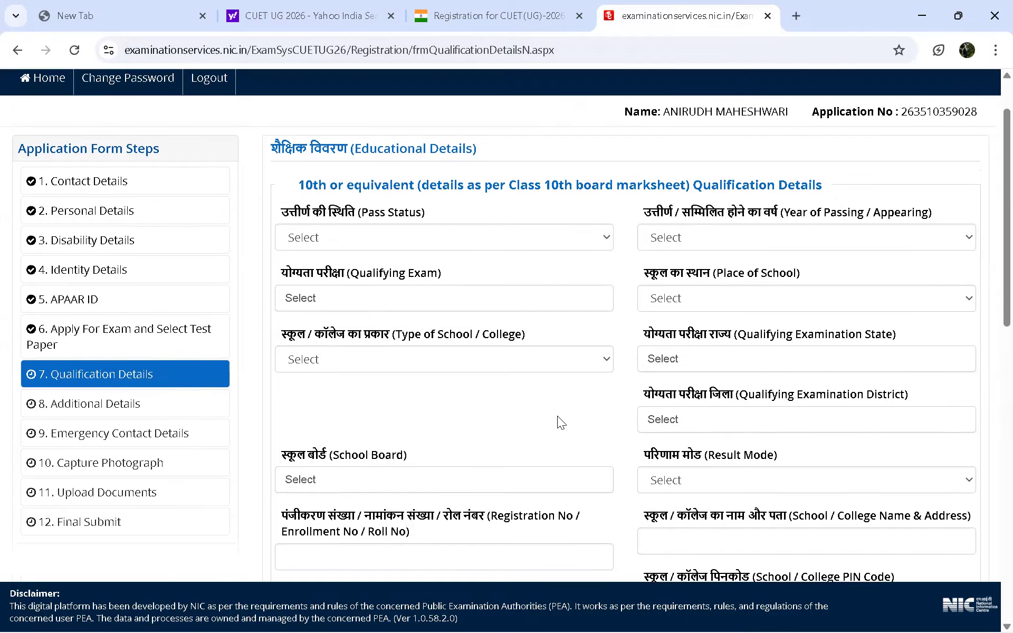
pyautogui.scroll(-1, 557, 423)
pyautogui.scroll(1, 557, 417)
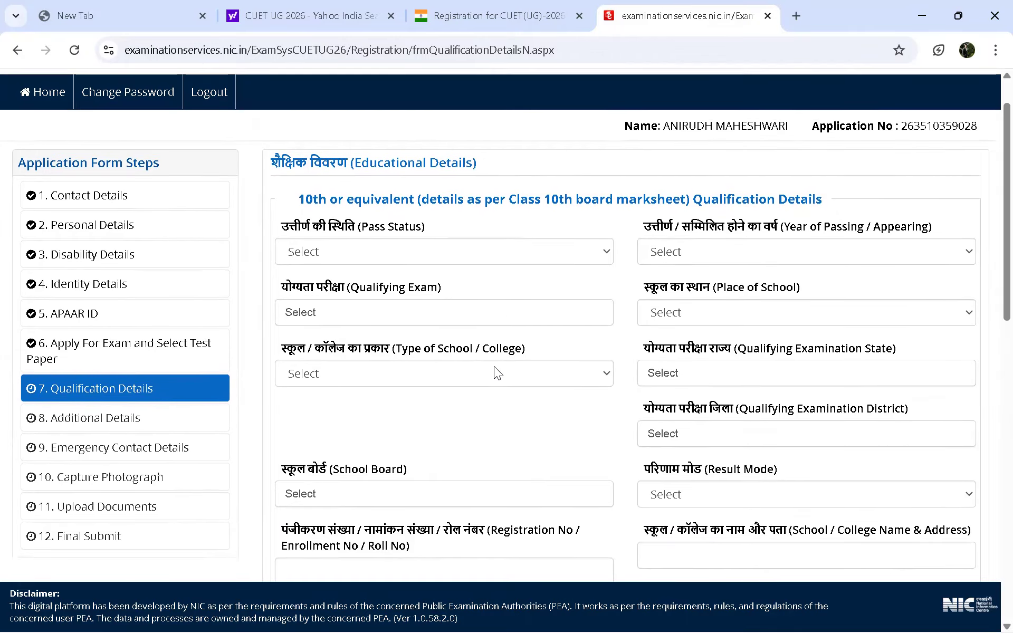
pyautogui.click(554, 260)
pyautogui.press('Down')
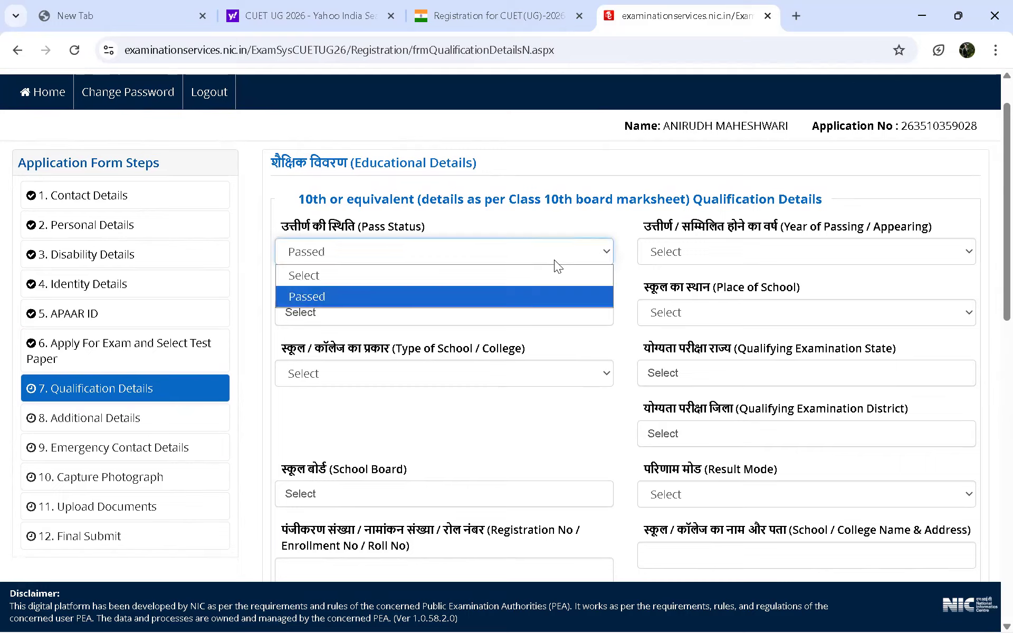
pyautogui.press('Return')
# Step: Browse the Year of Passing list back up to 2010 without choosing a year
pyautogui.click(702, 251)
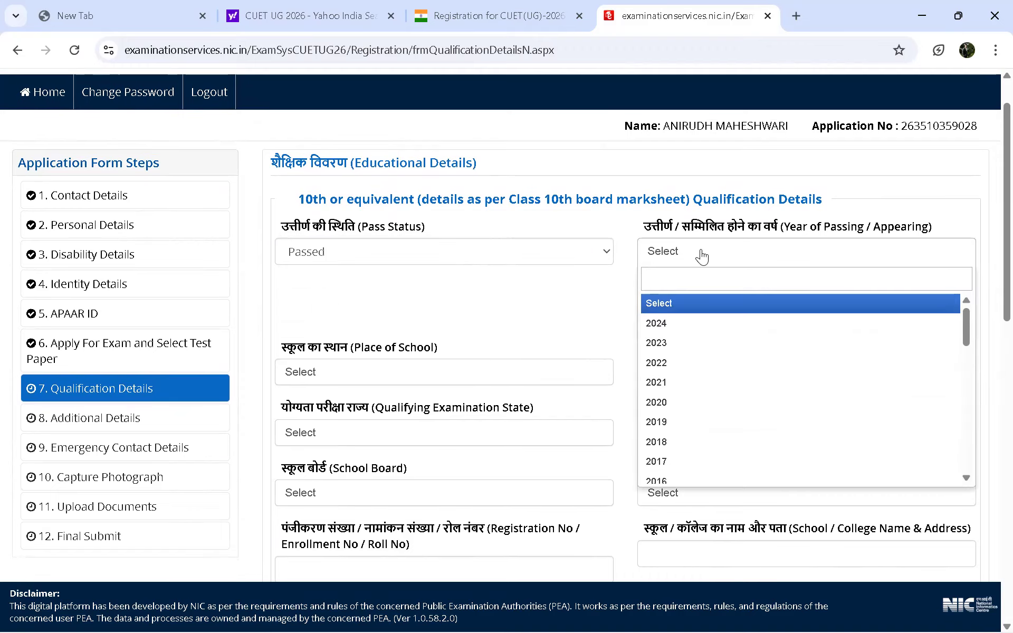
pyautogui.press('Down')
pyautogui.press('Down')
pyautogui.press('Down')
pyautogui.press('Down')
pyautogui.press('Down')
pyautogui.press('Down')
pyautogui.press('Down')
pyautogui.press('Down')
pyautogui.press('Down')
pyautogui.press('Down')
pyautogui.press('Down')
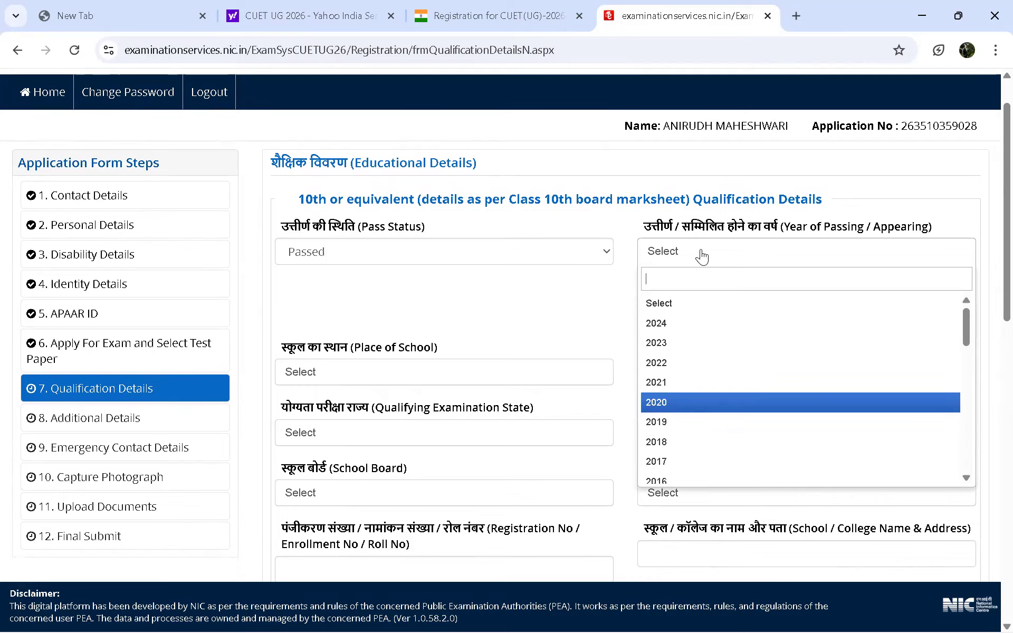
pyautogui.press('Down')
pyautogui.press('Down')
pyautogui.press('Down')
pyautogui.press('Down')
pyautogui.press('Down')
pyautogui.press('Down')
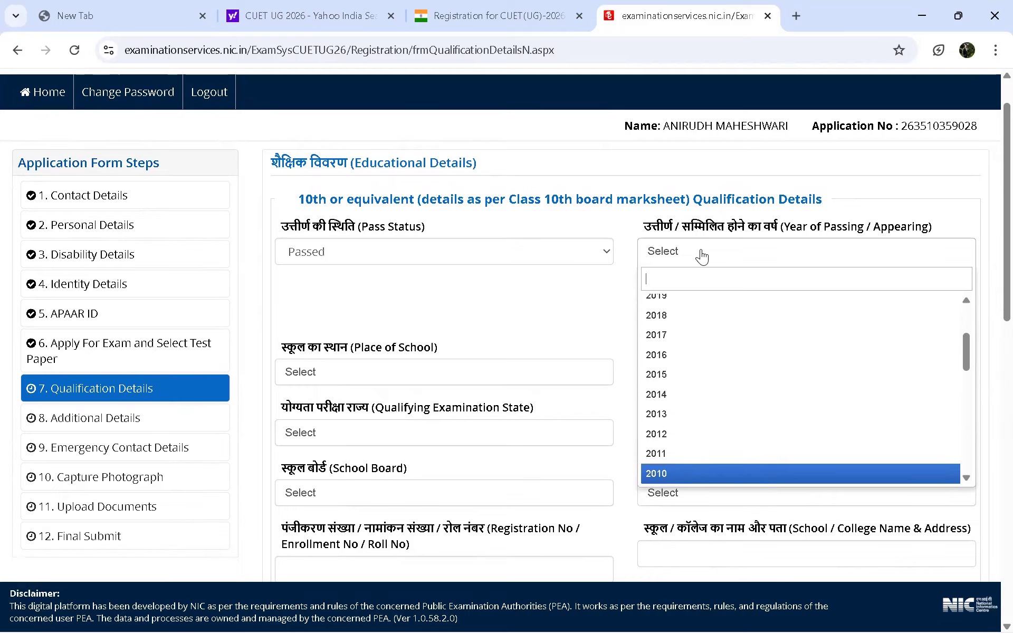
pyautogui.press('Up')
pyautogui.press('Up')
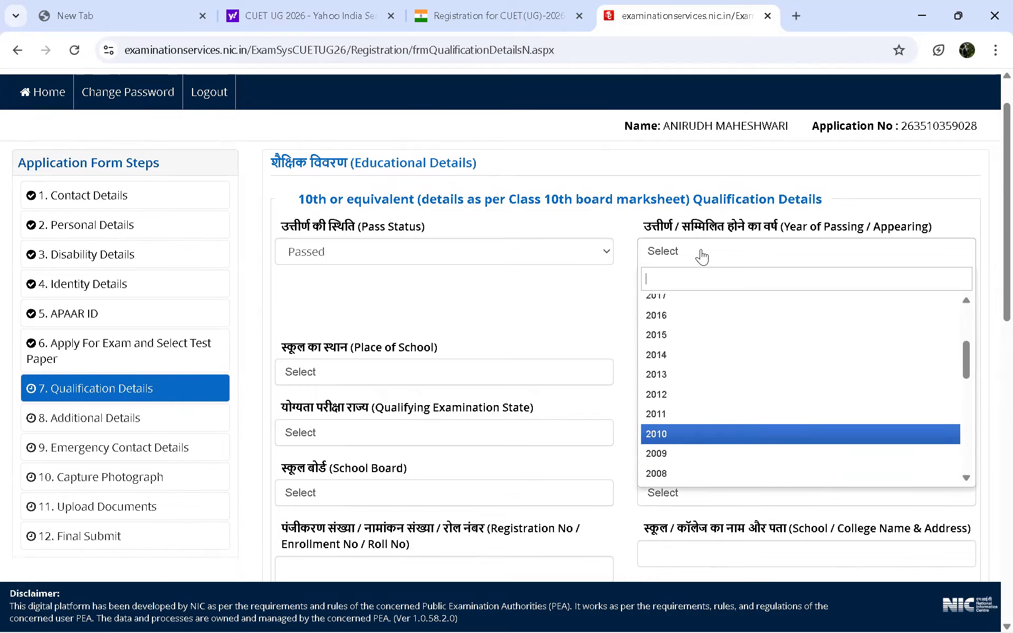
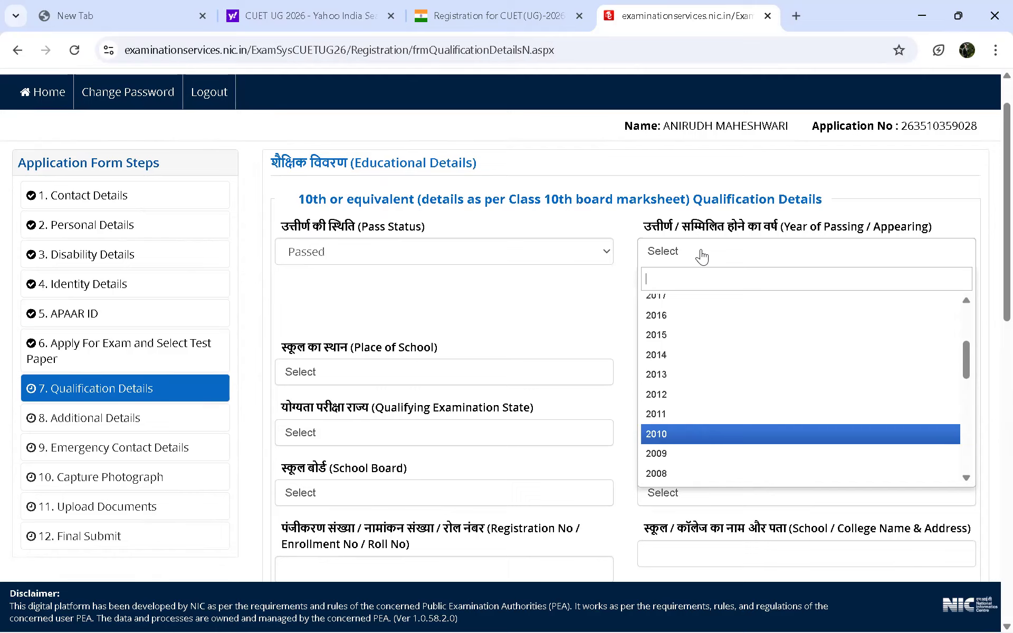
# Step: Set the 10th details to 2009, 10th or Equivalent, a Rural school and Private Unaided type
pyautogui.press('Down')
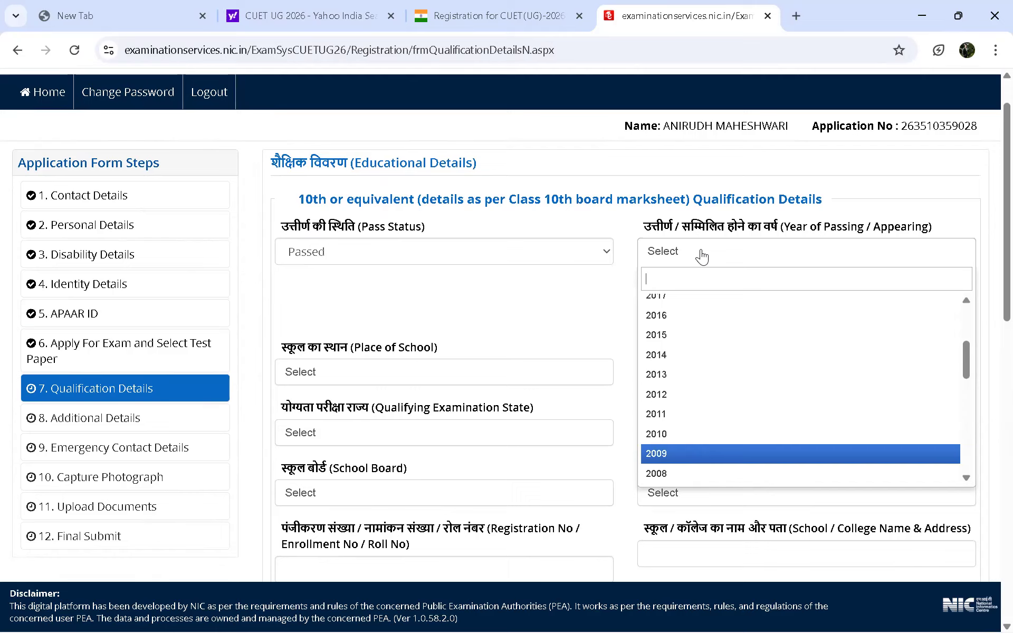
pyautogui.press('Return')
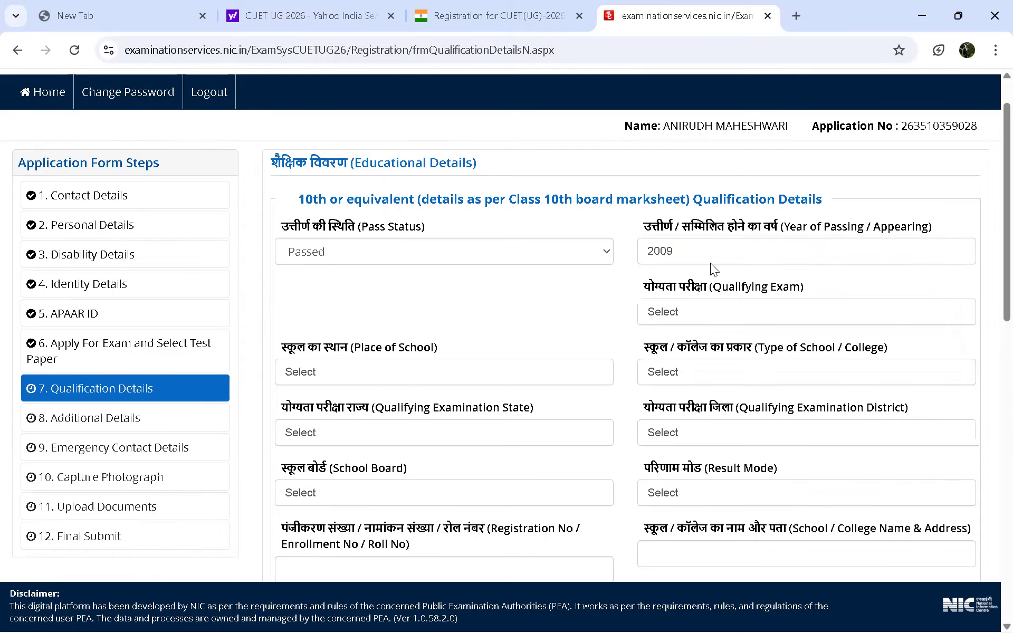
pyautogui.click(694, 317)
pyautogui.press('Down')
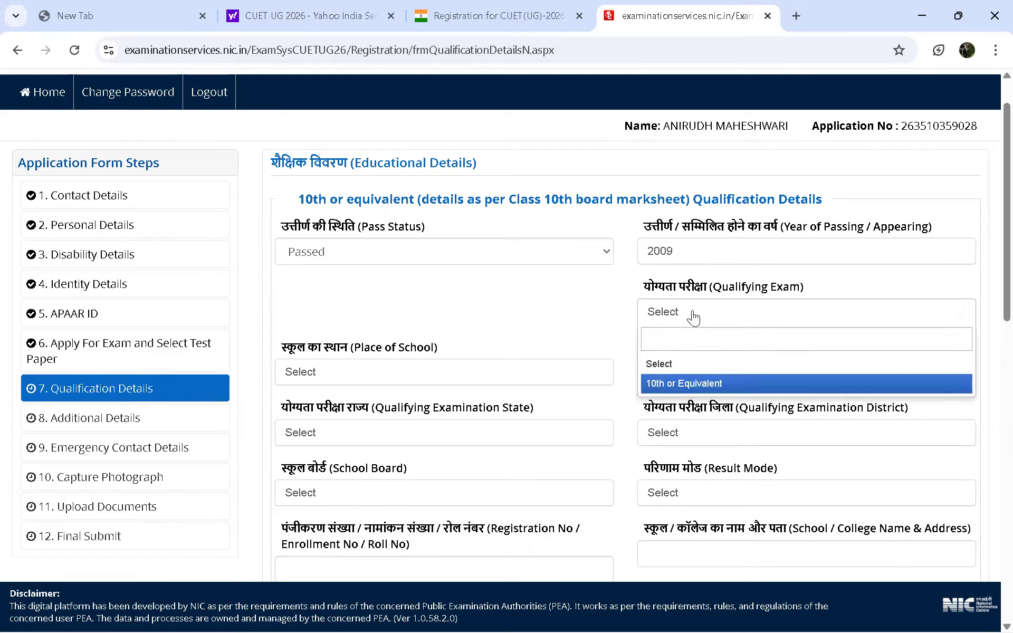
pyautogui.press('Return')
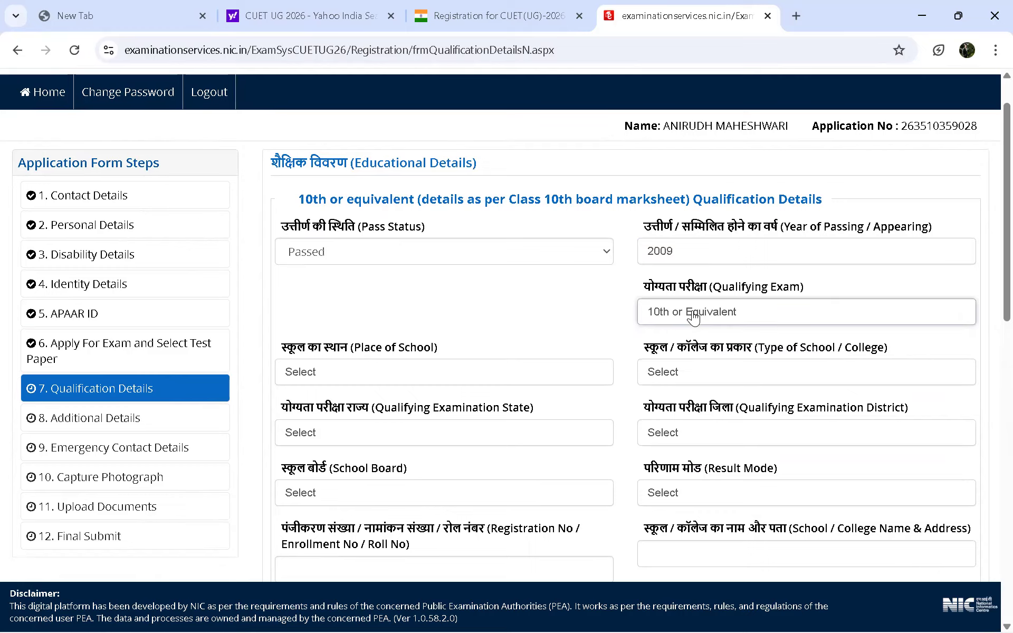
pyautogui.click(387, 377)
pyautogui.press('Down')
pyautogui.press('Down')
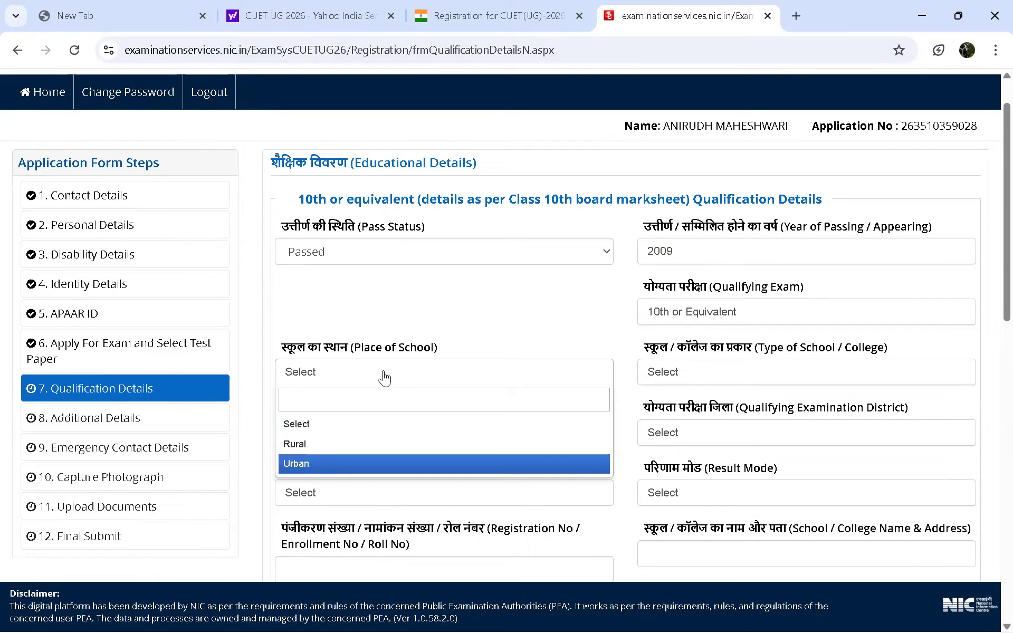
pyautogui.press('Up')
pyautogui.press('Return')
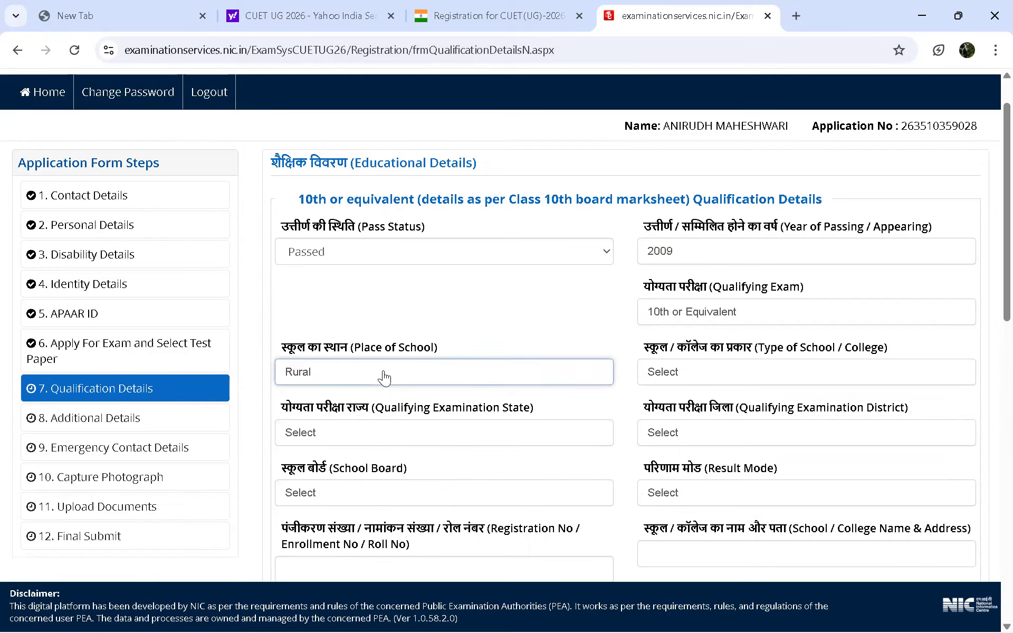
pyautogui.click(714, 366)
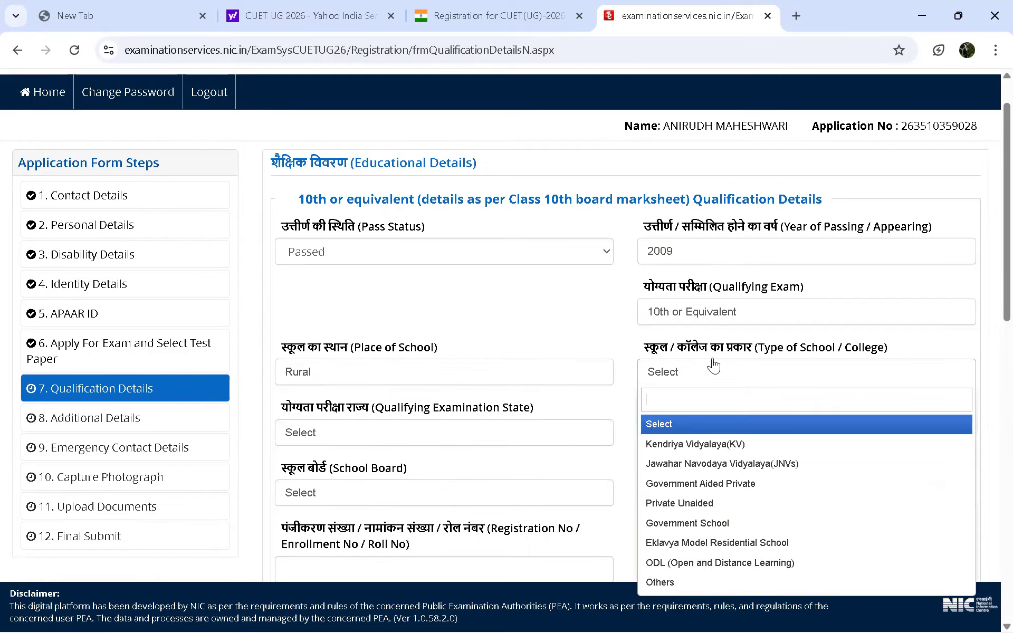
pyautogui.press('Down')
pyautogui.press('Down')
pyautogui.press('Down')
pyautogui.press('Down')
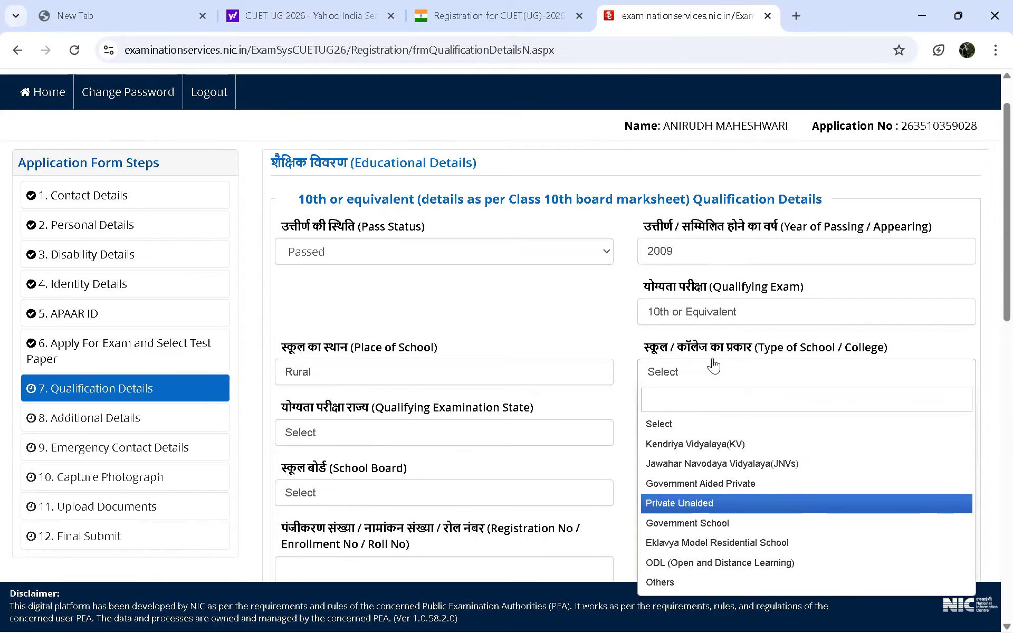
pyautogui.press('Return')
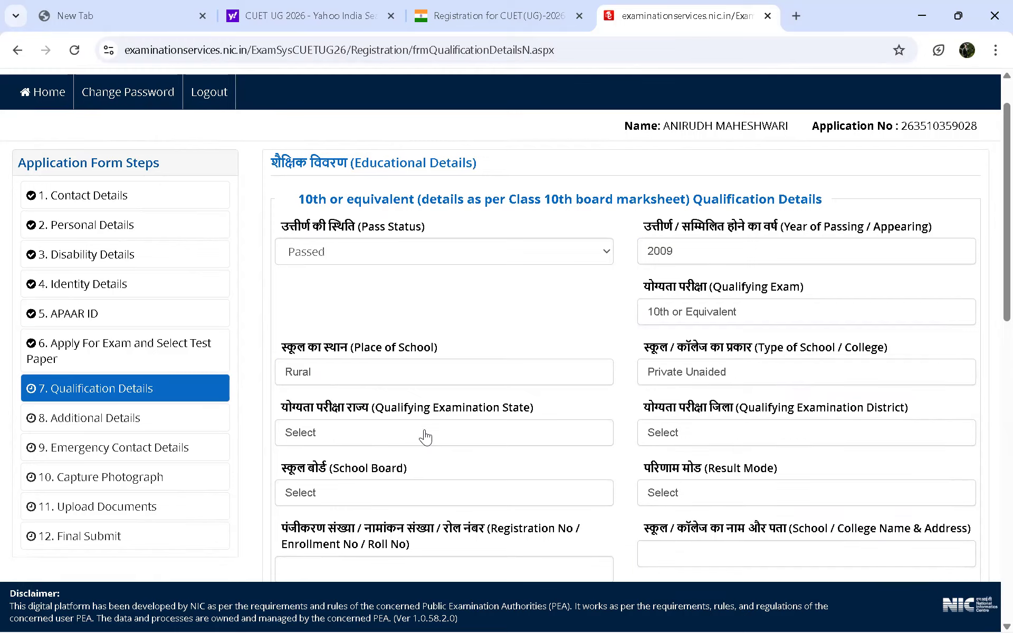
# Step: Choose Madhya Pradesh, Vidisha, Central Board of Secondary Education and Percentage result mode for 10th
pyautogui.click(424, 436)
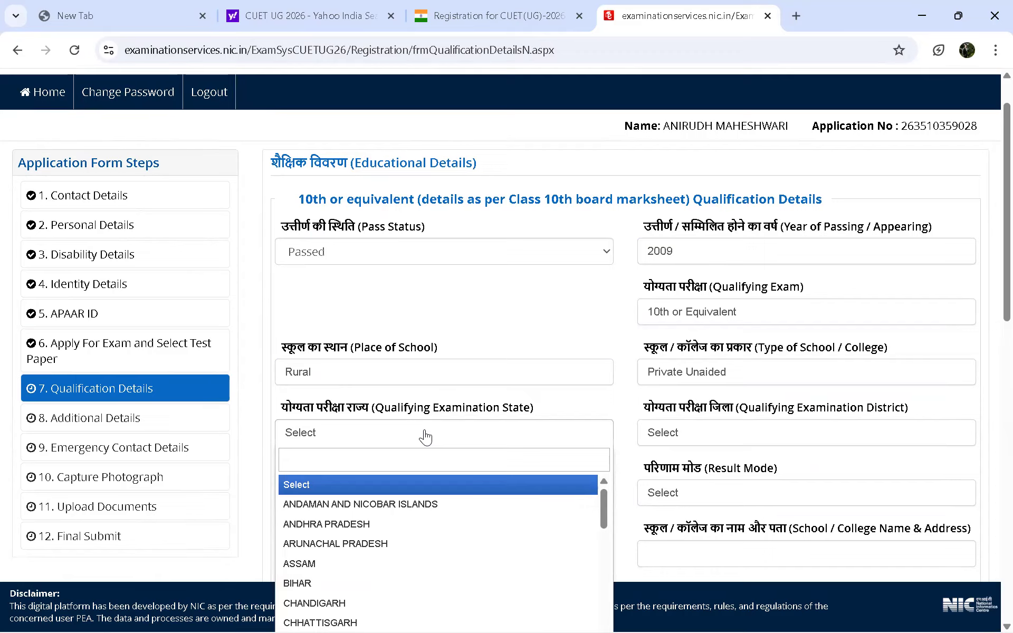
pyautogui.write('MA')
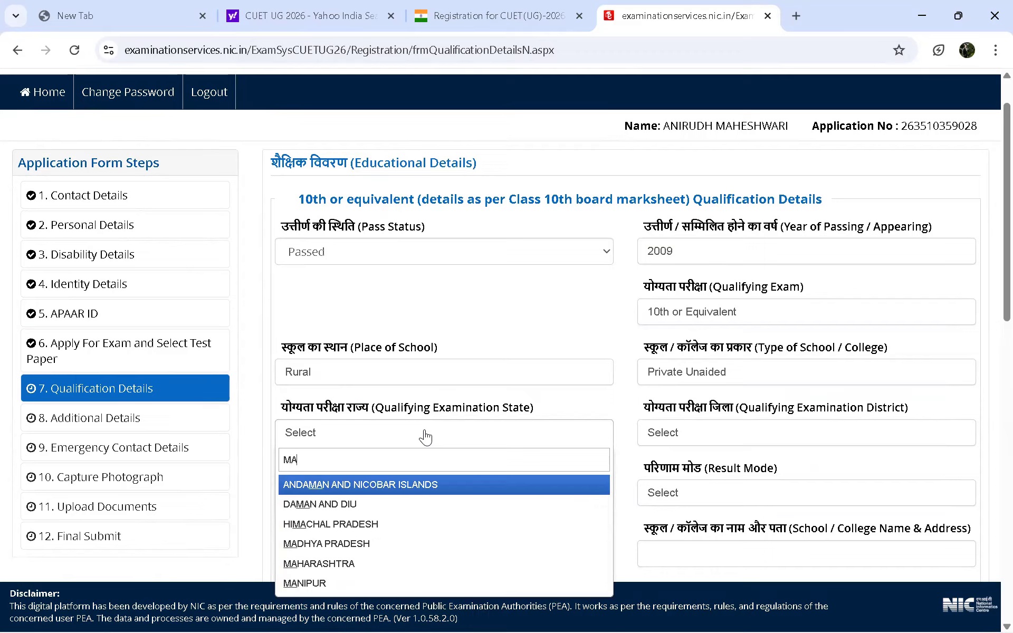
pyautogui.write('D')
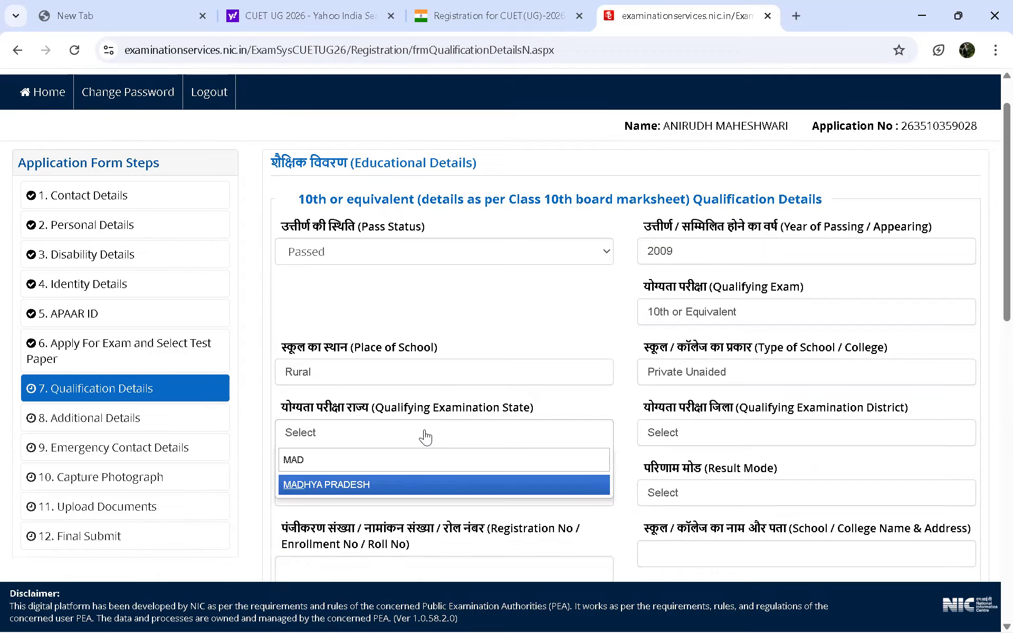
pyautogui.press('Return')
pyautogui.click(698, 437)
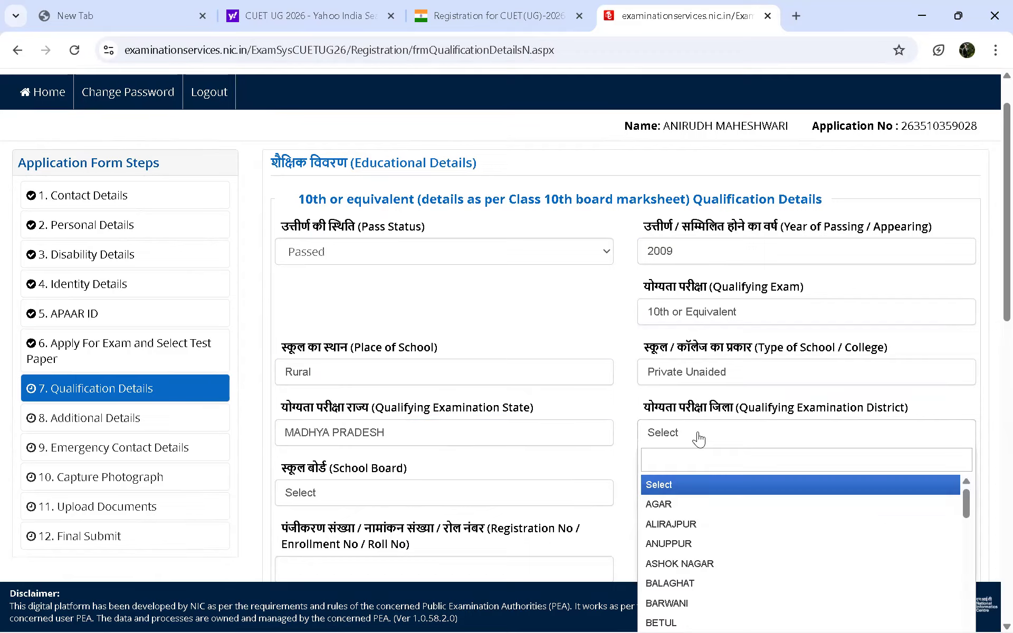
pyautogui.write('vi')
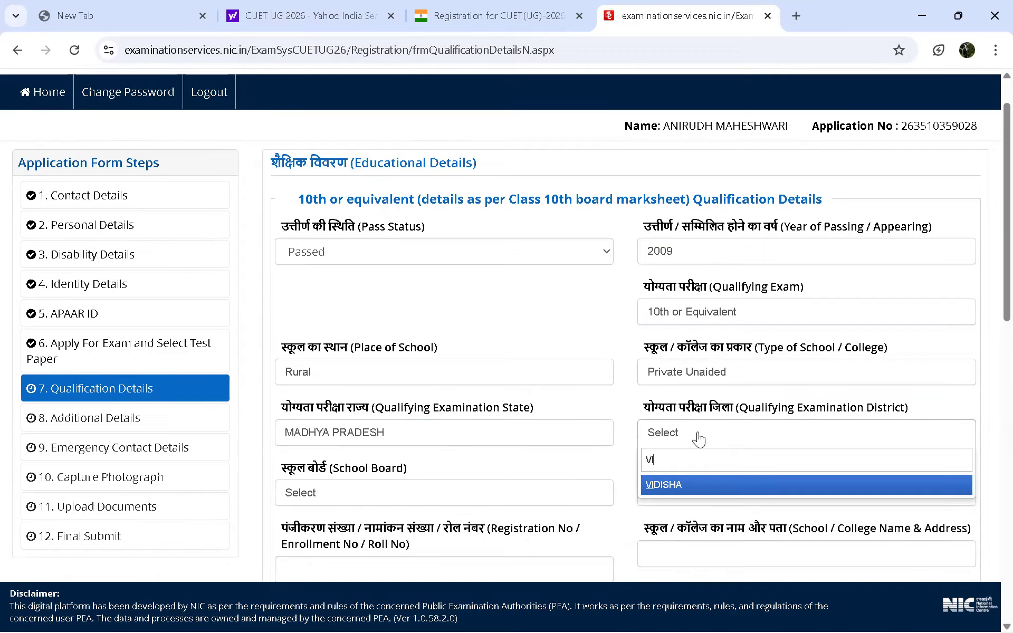
pyautogui.press('Return')
pyautogui.scroll(-1, 698, 438)
pyautogui.scroll(-1, 697, 438)
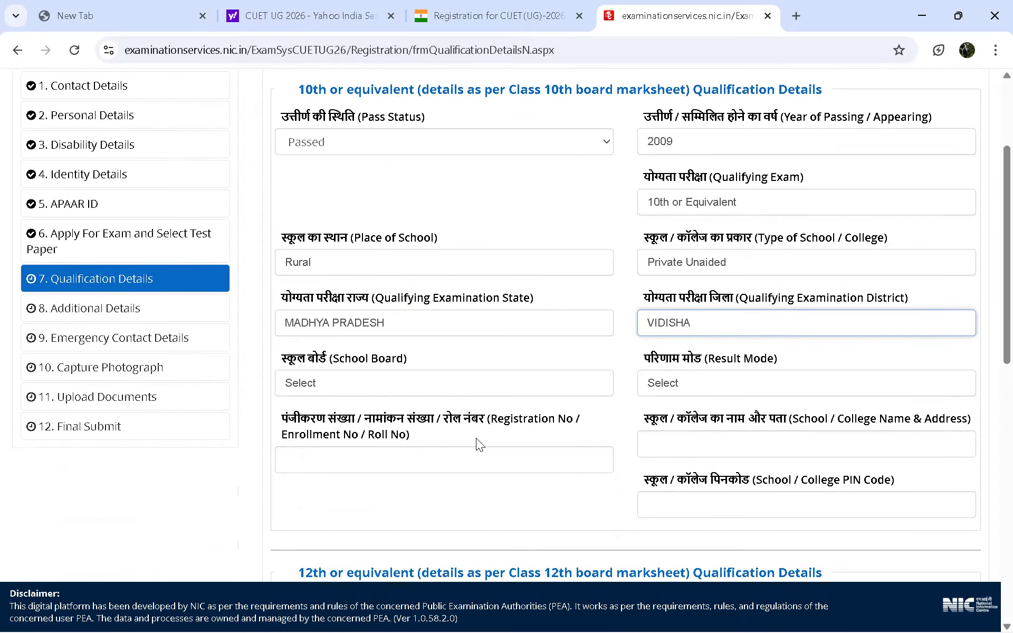
pyautogui.click(430, 384)
pyautogui.write('C')
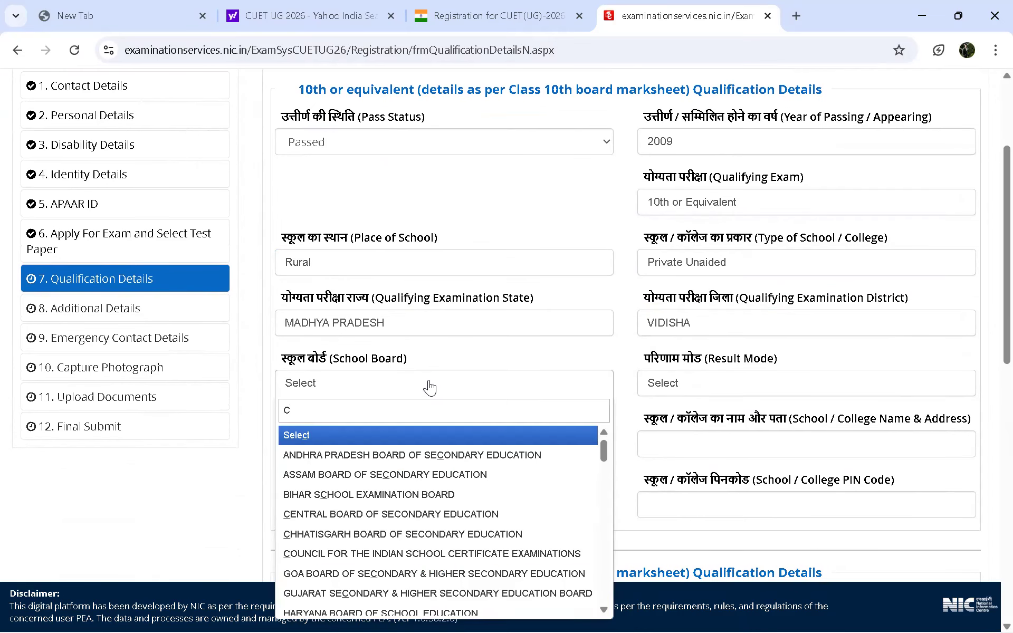
pyautogui.write('E')
pyautogui.press('Return')
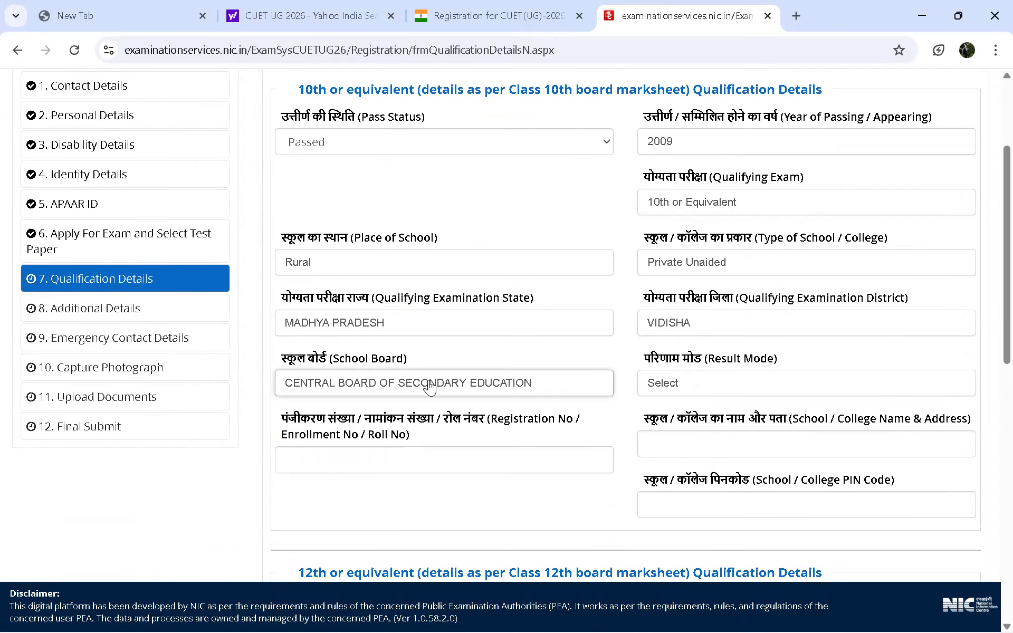
pyautogui.click(688, 389)
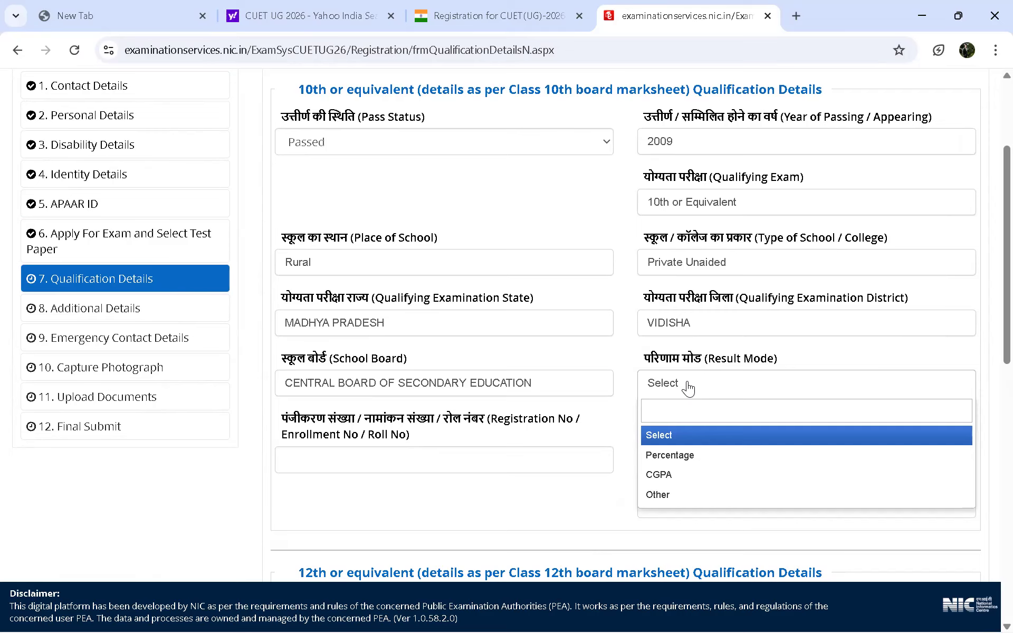
pyautogui.press('Down')
pyautogui.press('Return')
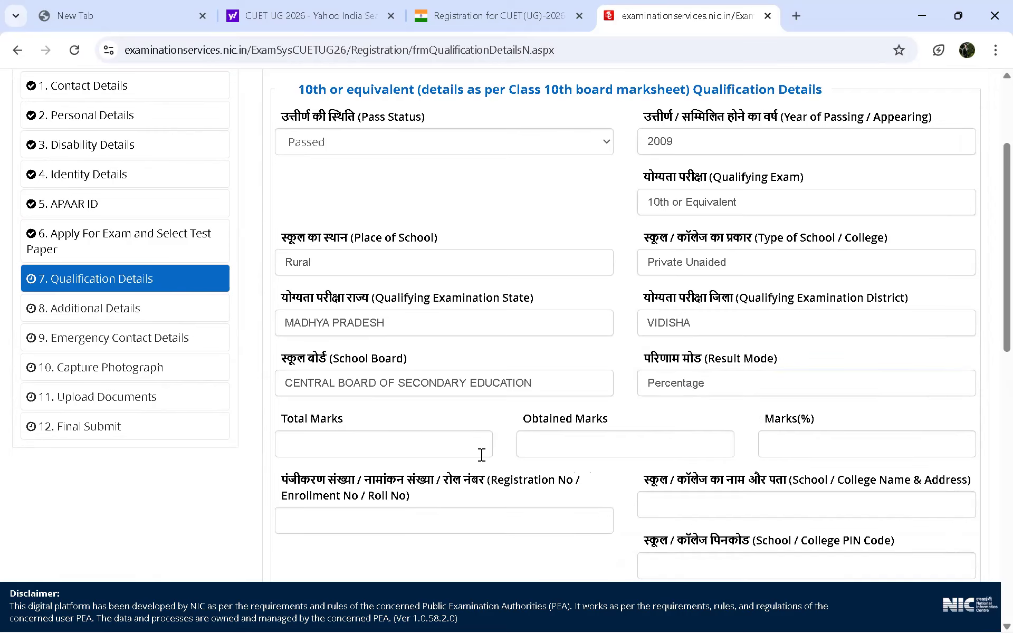
# Step: Enter 10th total marks 500 and obtained marks 320, giving 64.00%
pyautogui.click(422, 443)
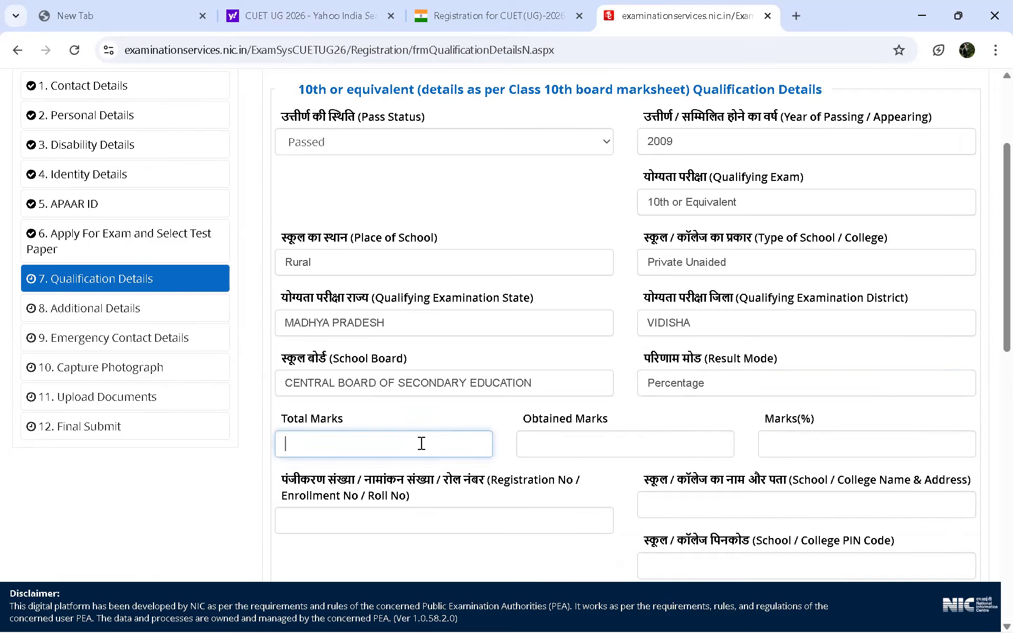
pyautogui.write('500')
pyautogui.click(570, 439)
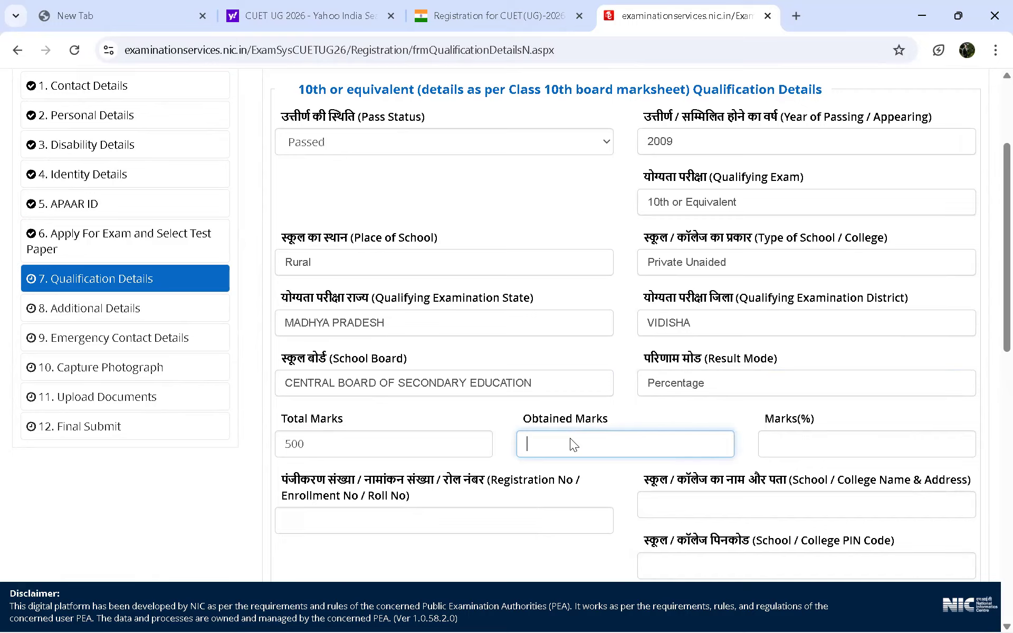
pyautogui.write('320')
pyautogui.click(790, 444)
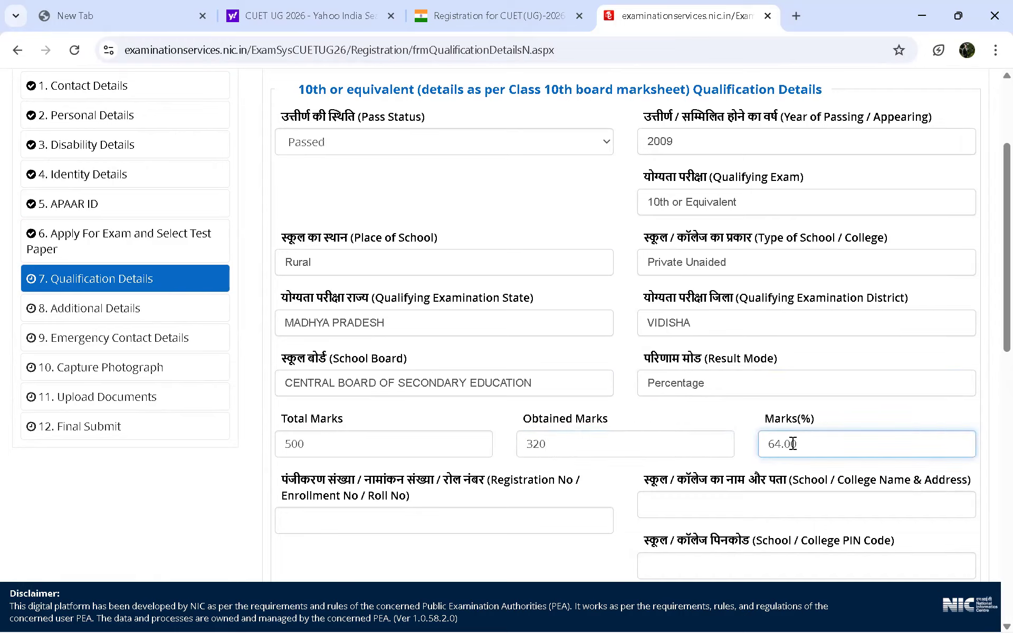
pyautogui.scroll(-1, 405, 499)
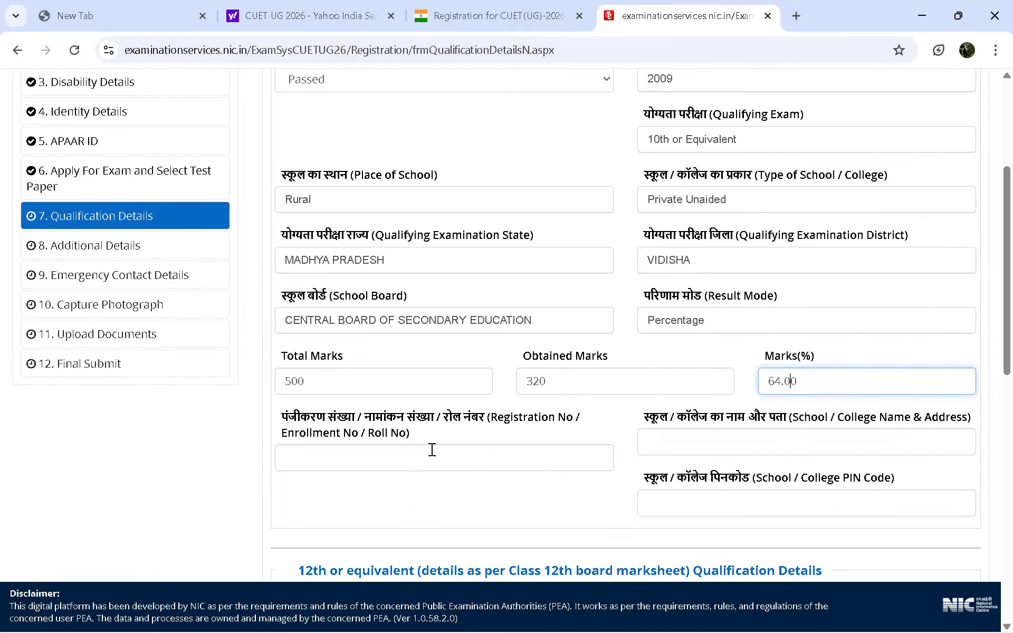
# Step: Fill in the 10th roll number, school name BMC CONVENT and the school's PIN code
pyautogui.click(432, 450)
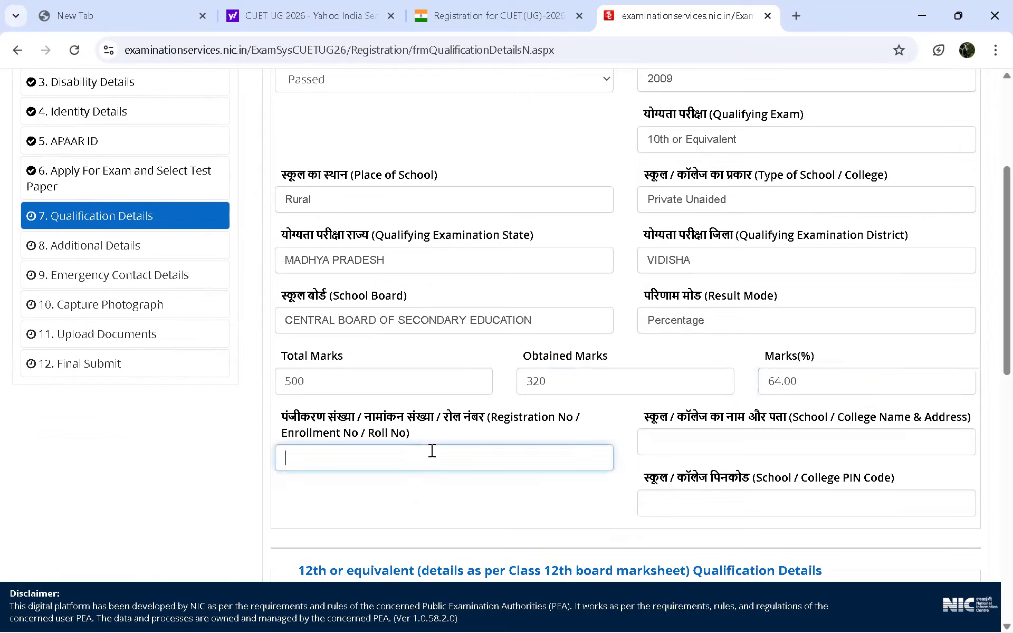
pyautogui.click(715, 452)
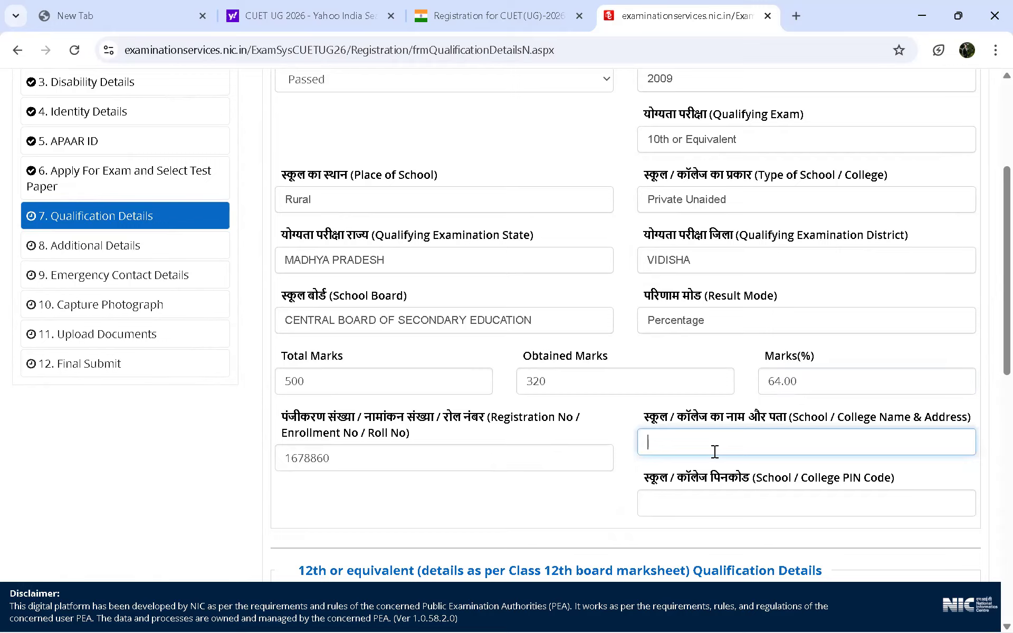
pyautogui.write('BMC CONVENT')
pyautogui.scroll(-1, 716, 449)
pyautogui.click(718, 427)
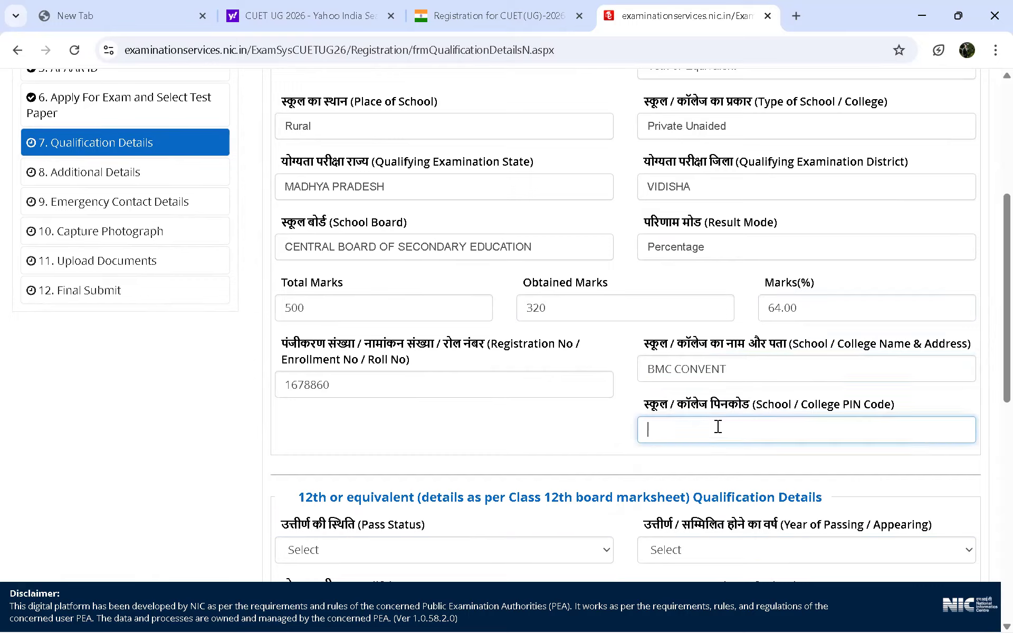
pyautogui.write('464221')
pyautogui.scroll(-2, 719, 429)
# Step: Mark the 12th as Passed in 2011 with Class 12th or equivalent as qualifying exam
pyautogui.scroll(-5, 543, 467)
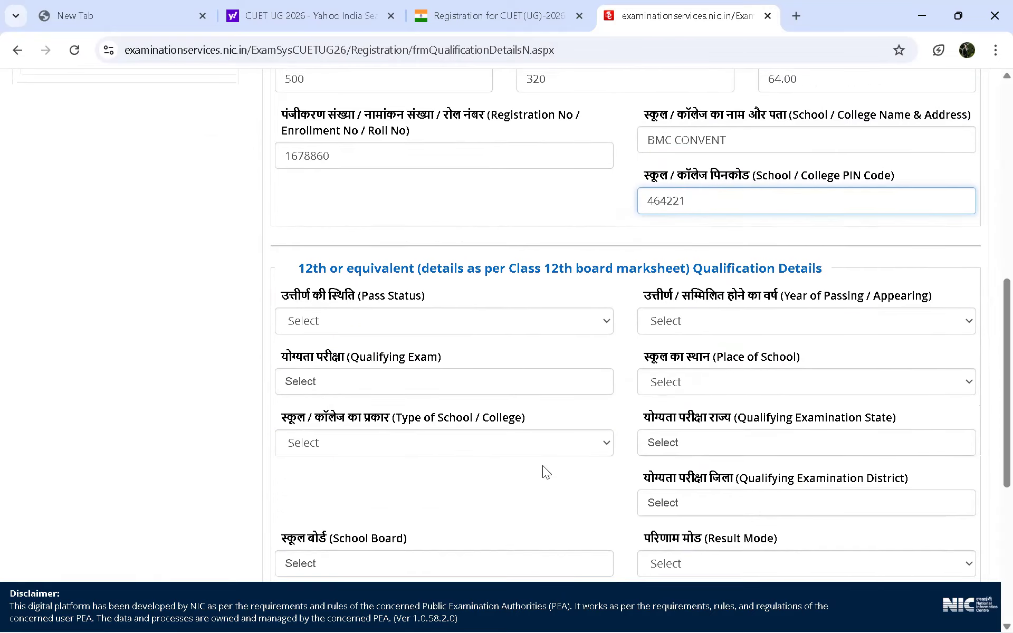
pyautogui.scroll(-4, 543, 470)
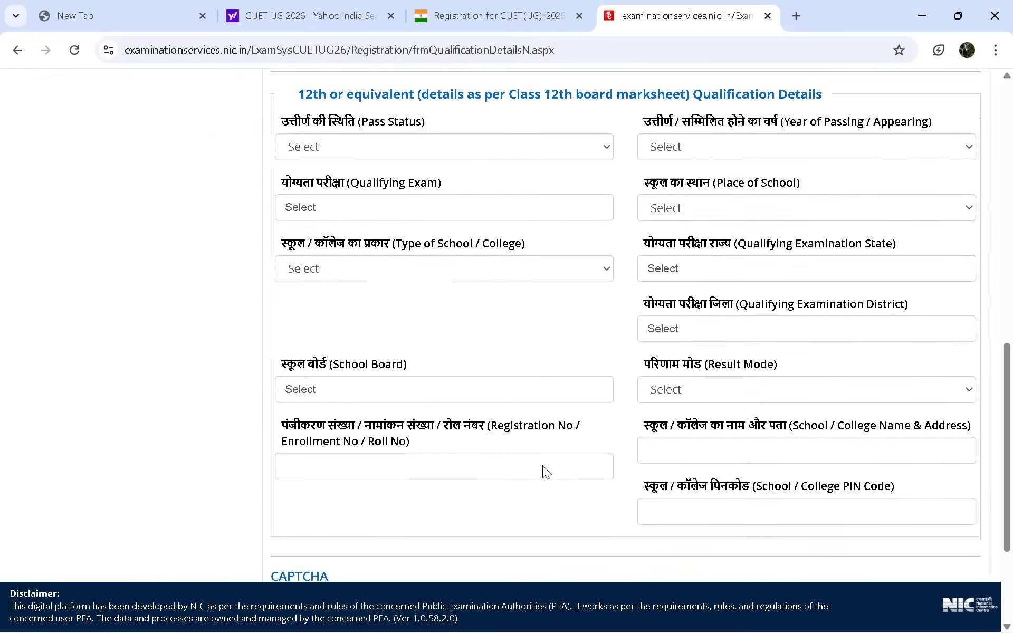
pyautogui.scroll(4, 542, 466)
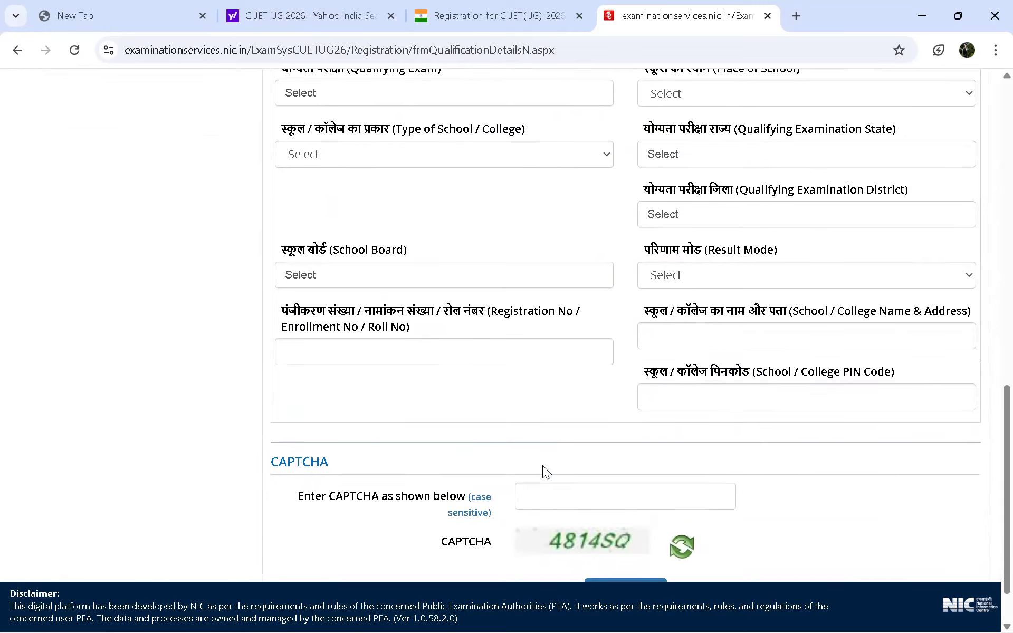
pyautogui.scroll(1, 543, 466)
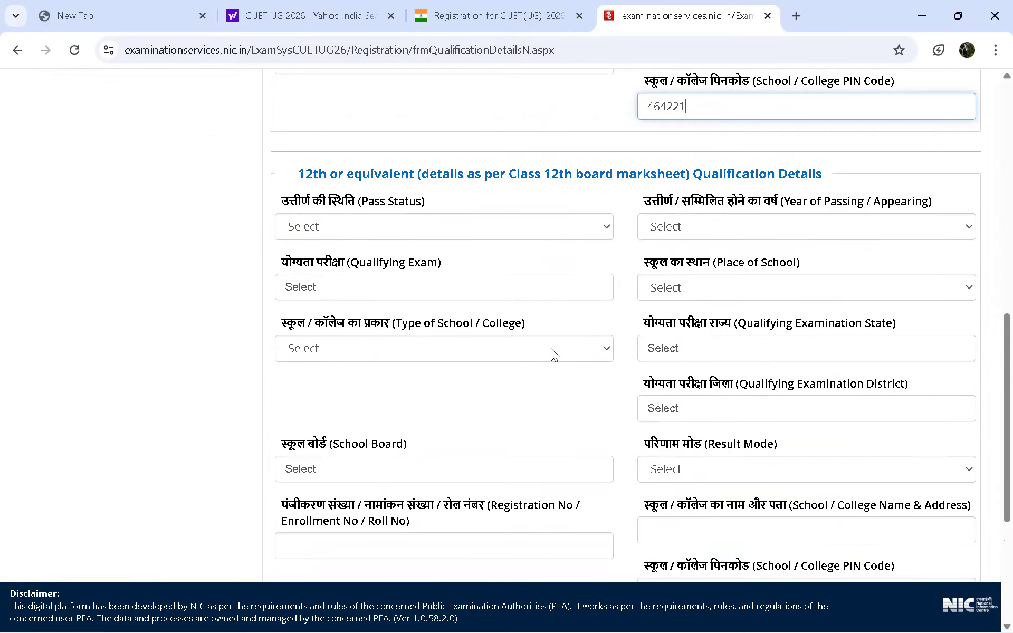
pyautogui.click(571, 229)
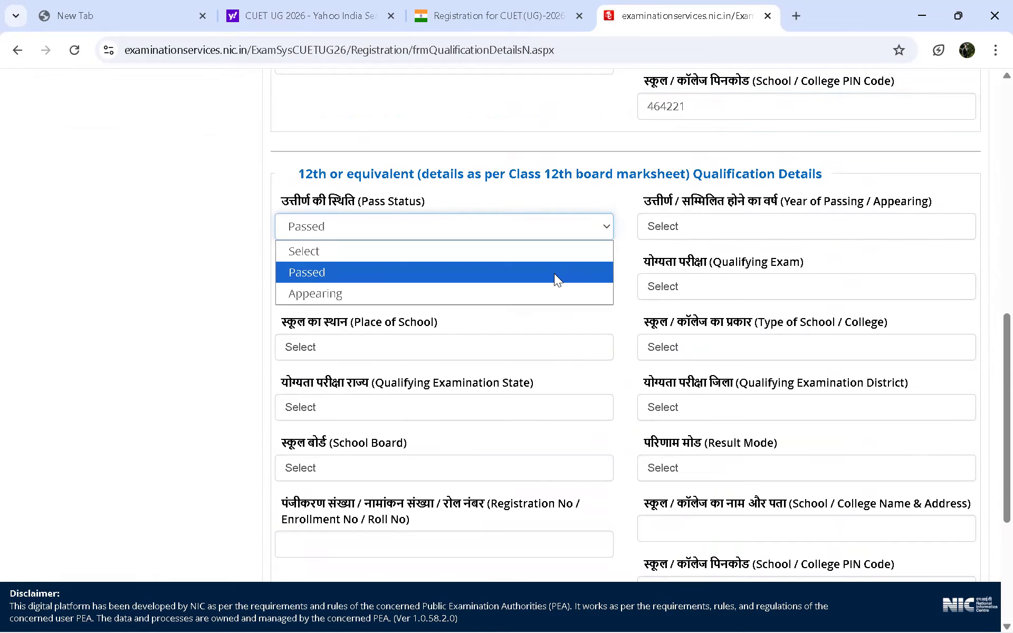
pyautogui.click(719, 231)
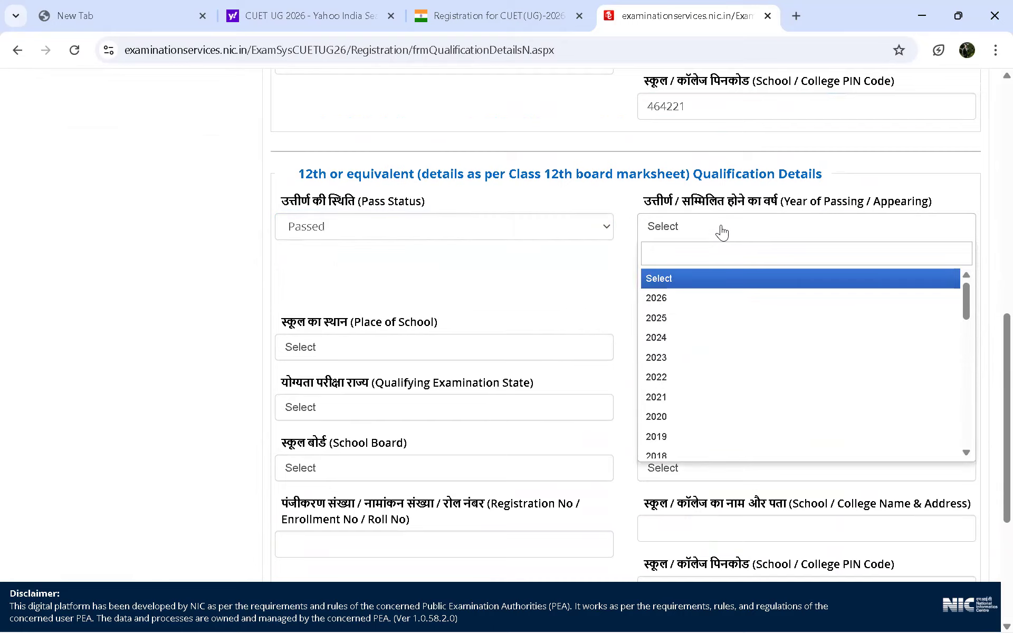
pyautogui.press('Down')
pyautogui.press('Down')
pyautogui.press('Down')
pyautogui.press('Down')
pyautogui.press('Down')
pyautogui.press('Down')
pyautogui.press('Down')
pyautogui.press('Down')
pyautogui.press('Down')
pyautogui.press('Down')
pyautogui.press('Down')
pyautogui.press('Down')
pyautogui.press('Down')
pyautogui.press('Down')
pyautogui.press('Down')
pyautogui.press('Down')
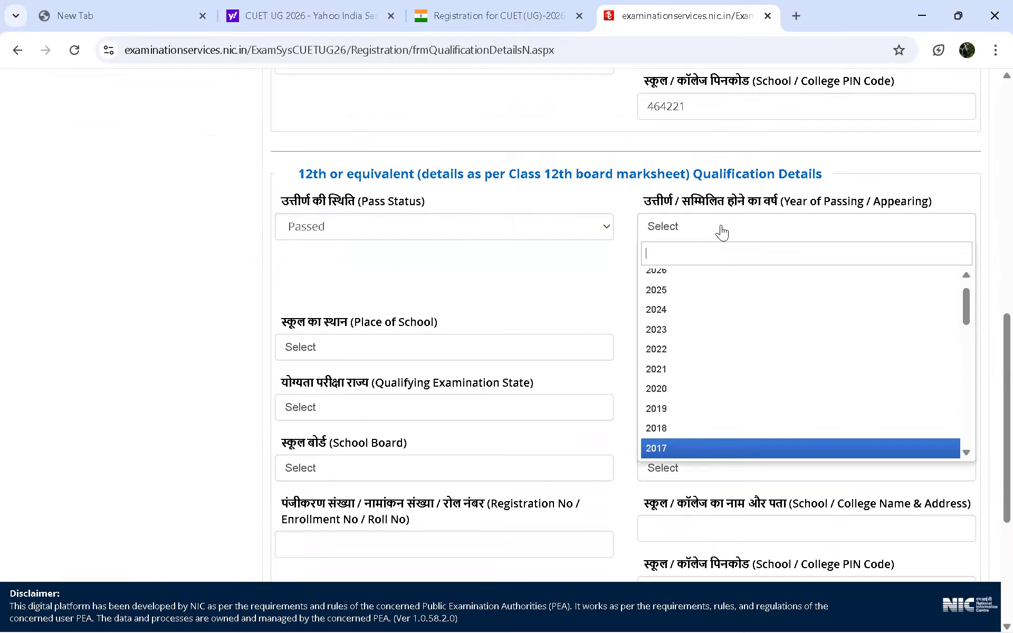
pyautogui.press('Return')
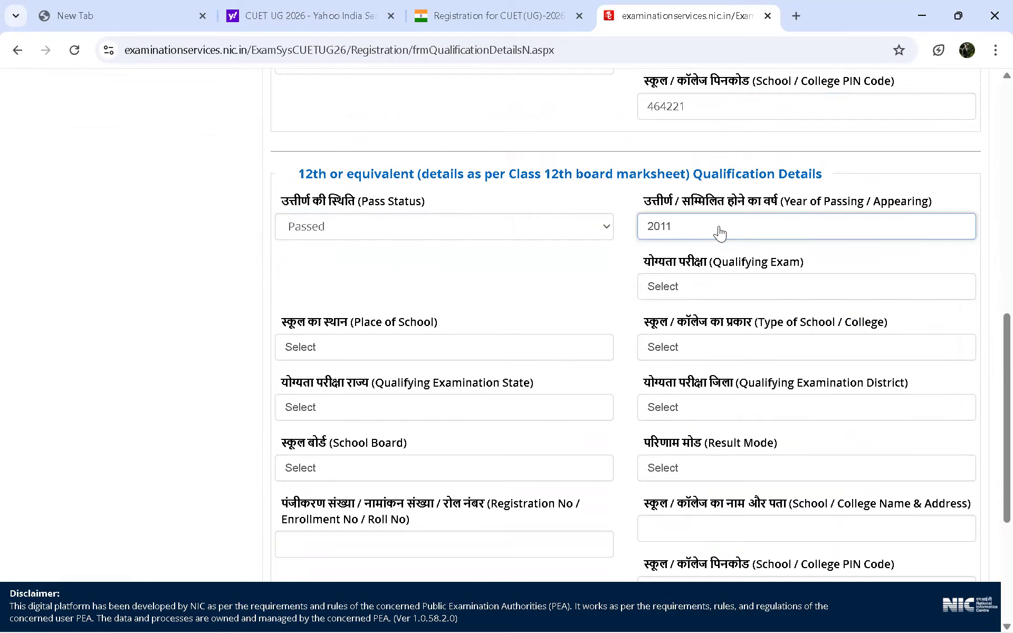
pyautogui.click(726, 288)
pyautogui.press('Down')
pyautogui.press('Down')
pyautogui.press('Up')
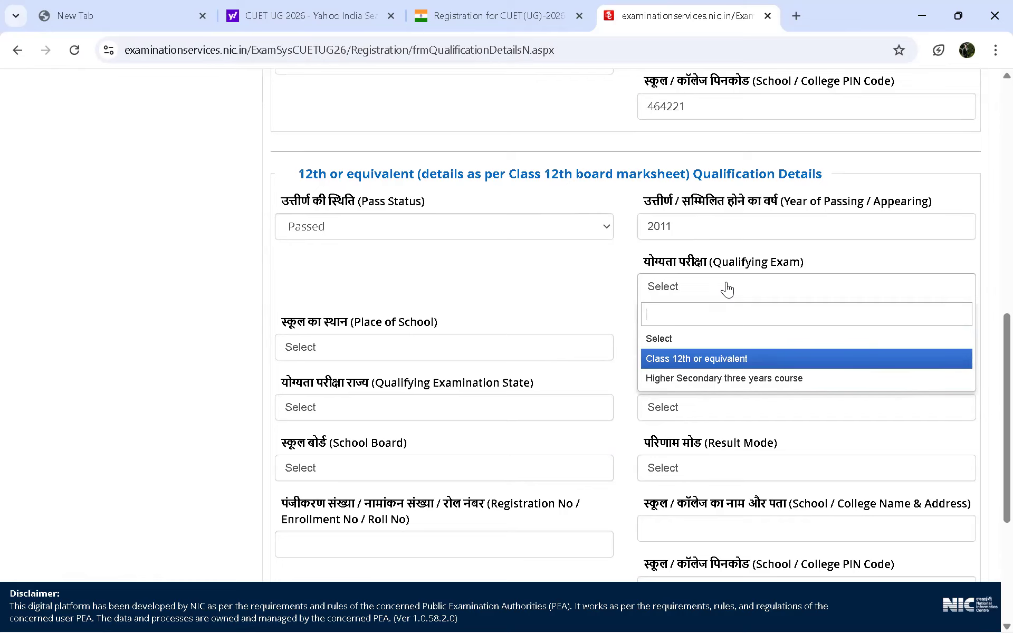
pyautogui.press('Return')
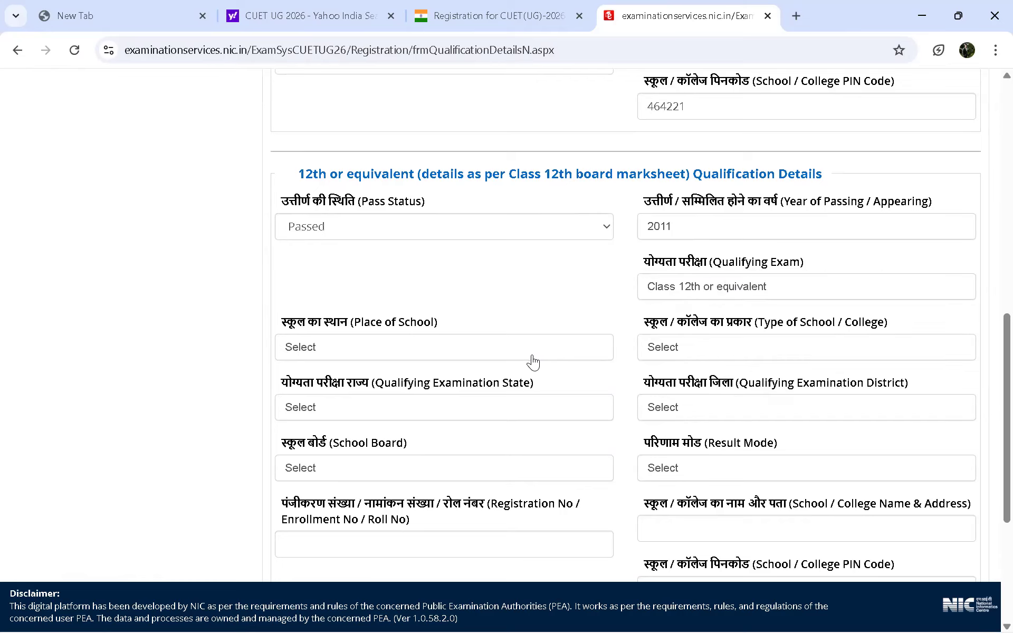
# Step: Set the 12th school as Rural, Private Unaided, with Madhya Pradesh as examination state
pyautogui.click(498, 349)
pyautogui.press('Down')
pyautogui.press('Return')
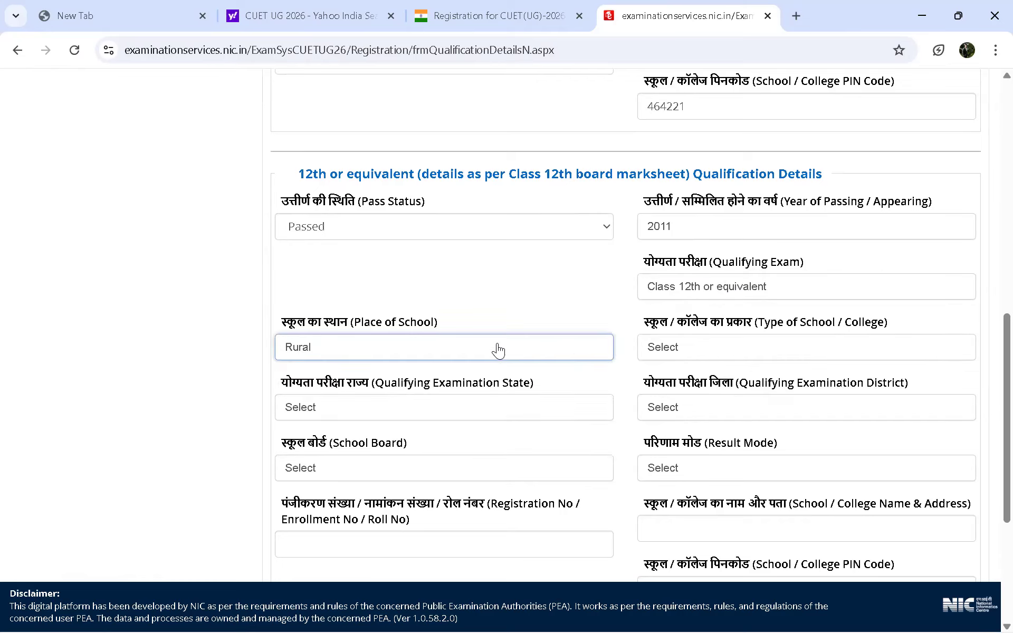
pyautogui.click(706, 351)
pyautogui.press('Down')
pyautogui.press('Down')
pyautogui.press('Down')
pyautogui.press('Down')
pyautogui.press('Down')
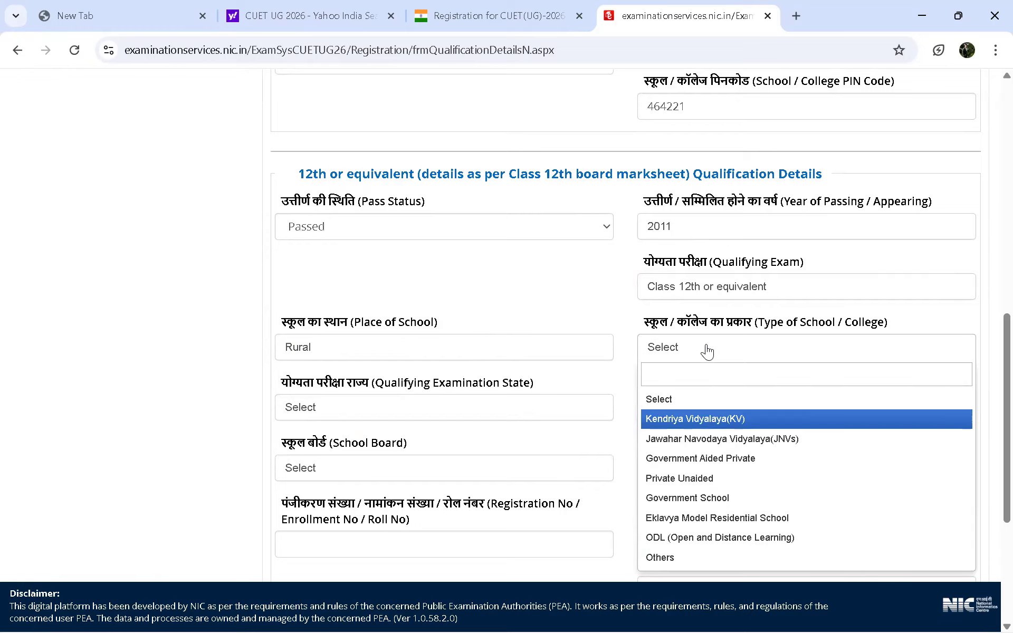
pyautogui.press('Up')
pyautogui.press('Return')
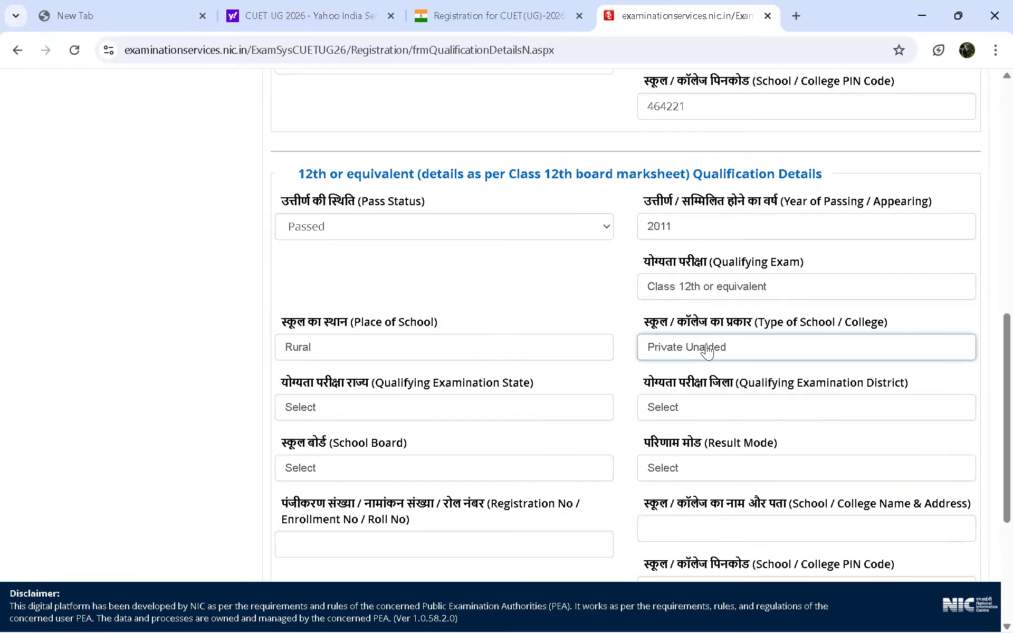
pyautogui.click(507, 409)
pyautogui.write('MA')
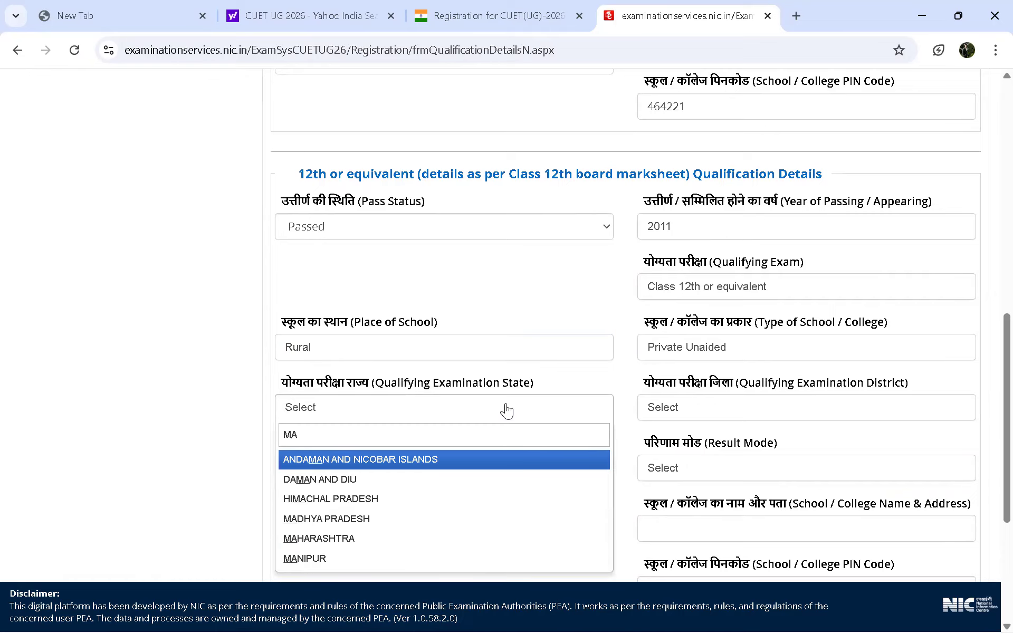
pyautogui.press('Down')
pyautogui.press('Down')
pyautogui.press('Down')
pyautogui.press('Return')
# Step: Choose Vidisha district, Central Board of Secondary Education and Percentage result mode for 12th
pyautogui.scroll(-1, 538, 412)
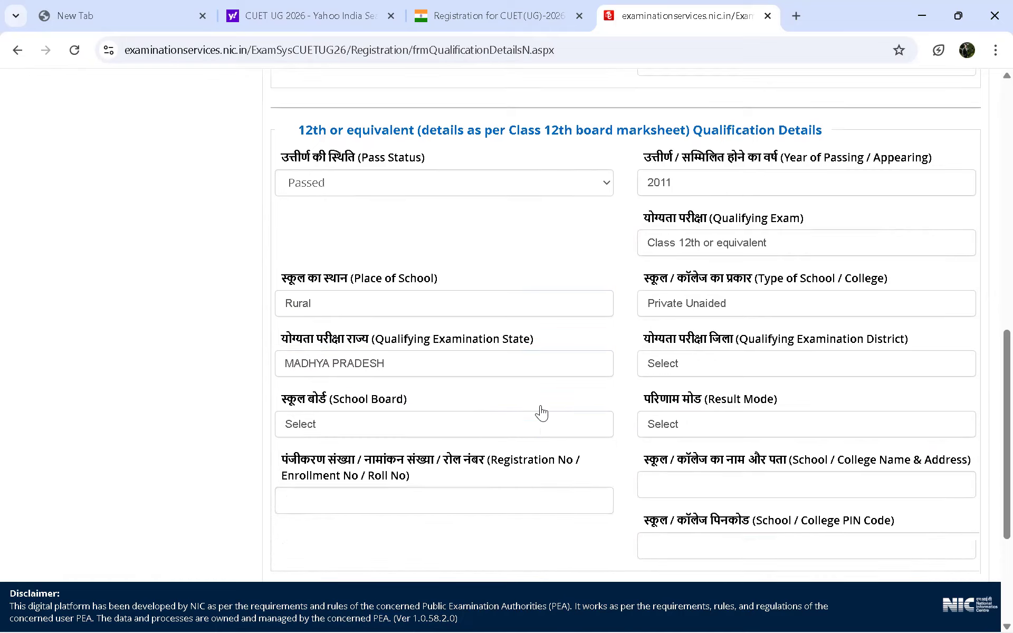
pyautogui.click(752, 346)
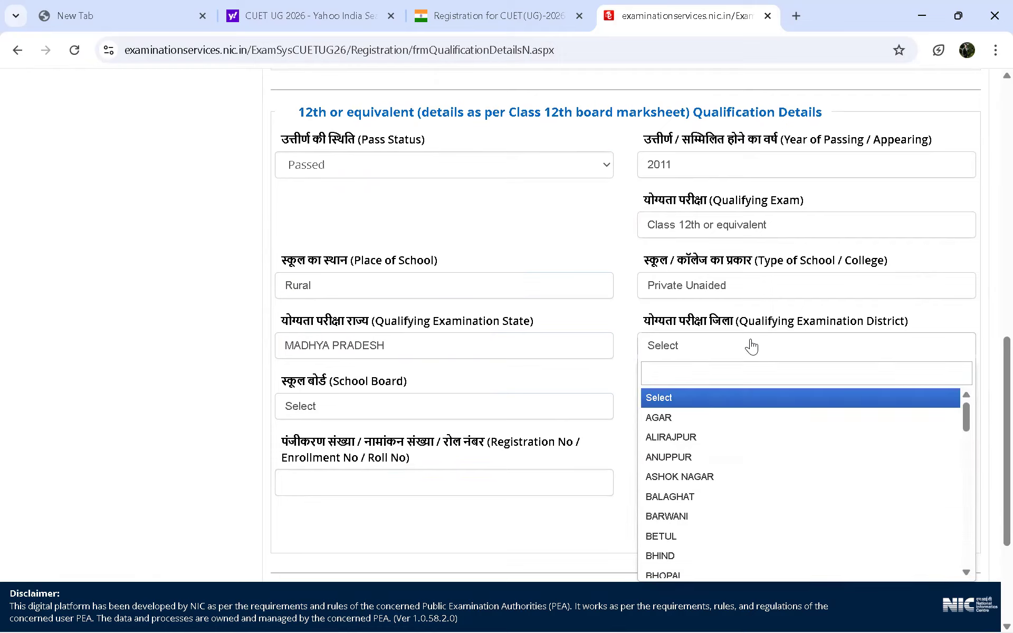
pyautogui.write('vid')
pyautogui.press('Return')
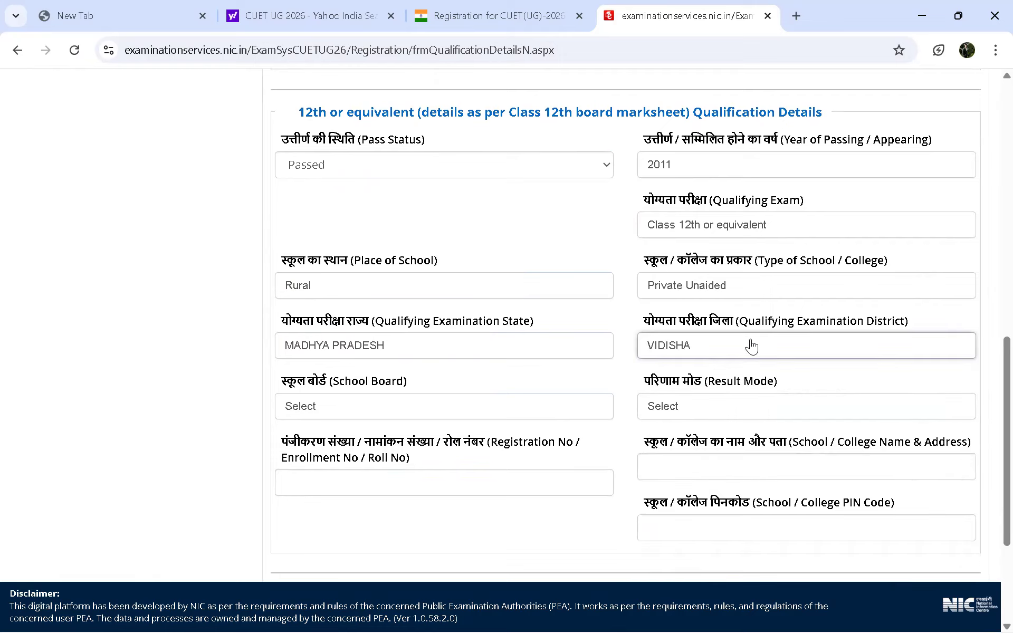
pyautogui.click(466, 417)
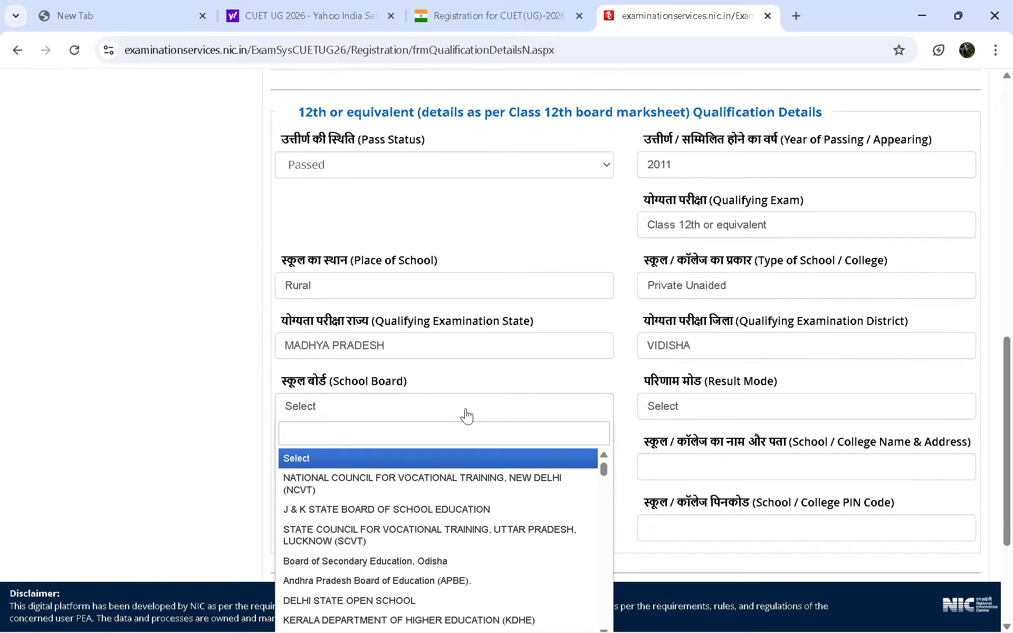
pyautogui.write('CE')
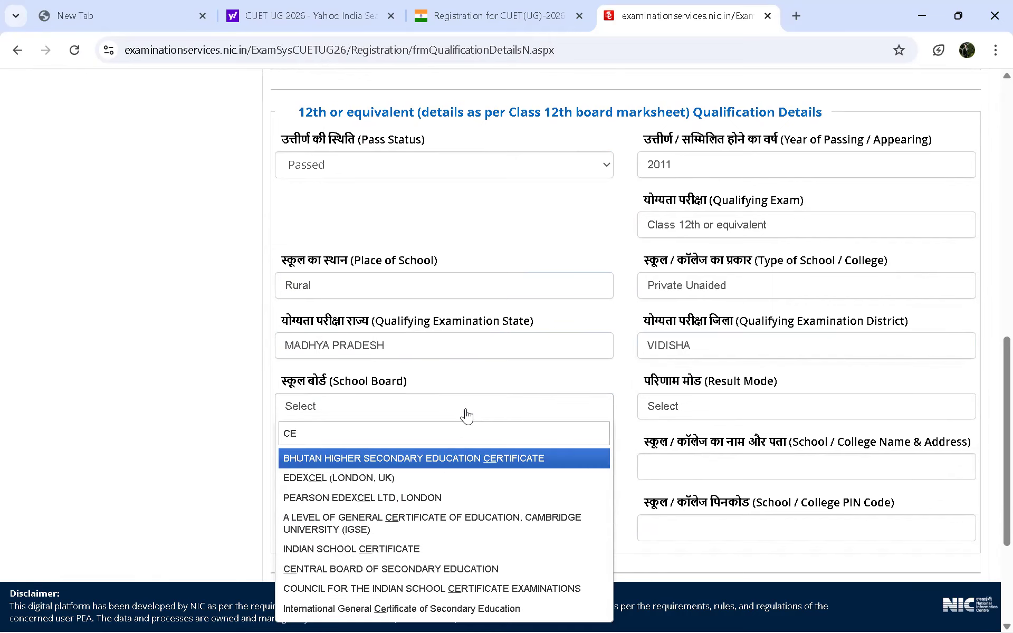
pyautogui.write('N')
pyautogui.press('Return')
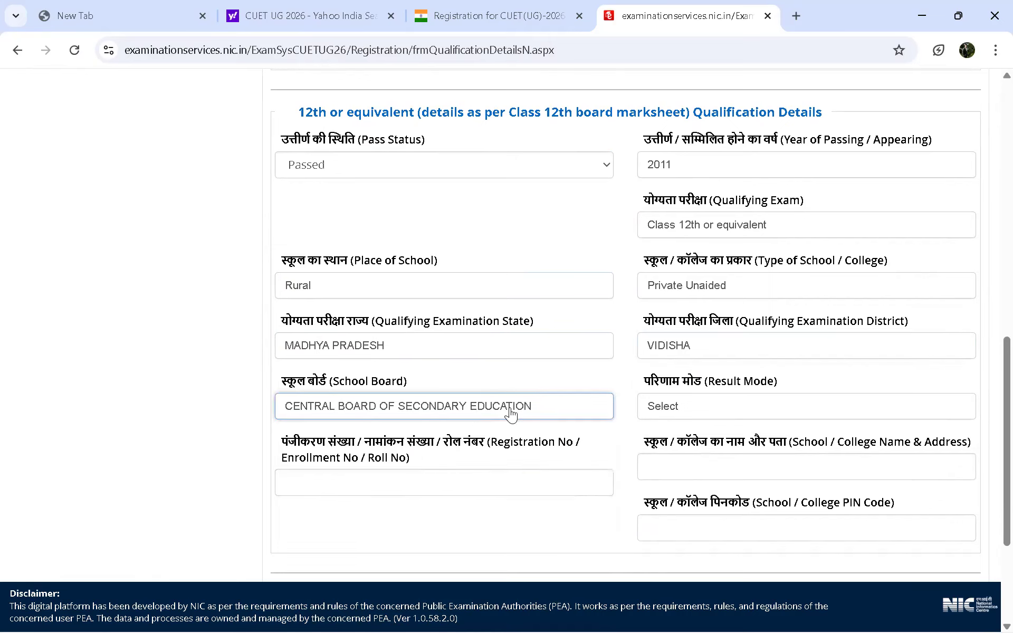
pyautogui.click(674, 415)
pyautogui.press('Down')
pyautogui.press('Return')
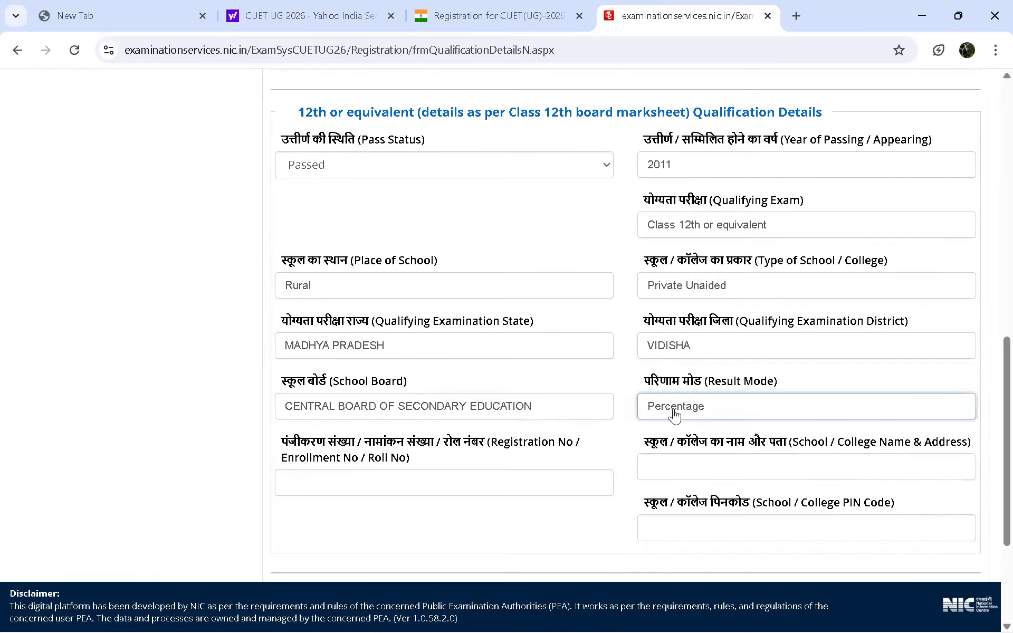
pyautogui.click(448, 468)
# Step: Enter 12th total marks 500 and obtained marks 420, giving 84.00%
pyautogui.write('500')
pyautogui.click(543, 467)
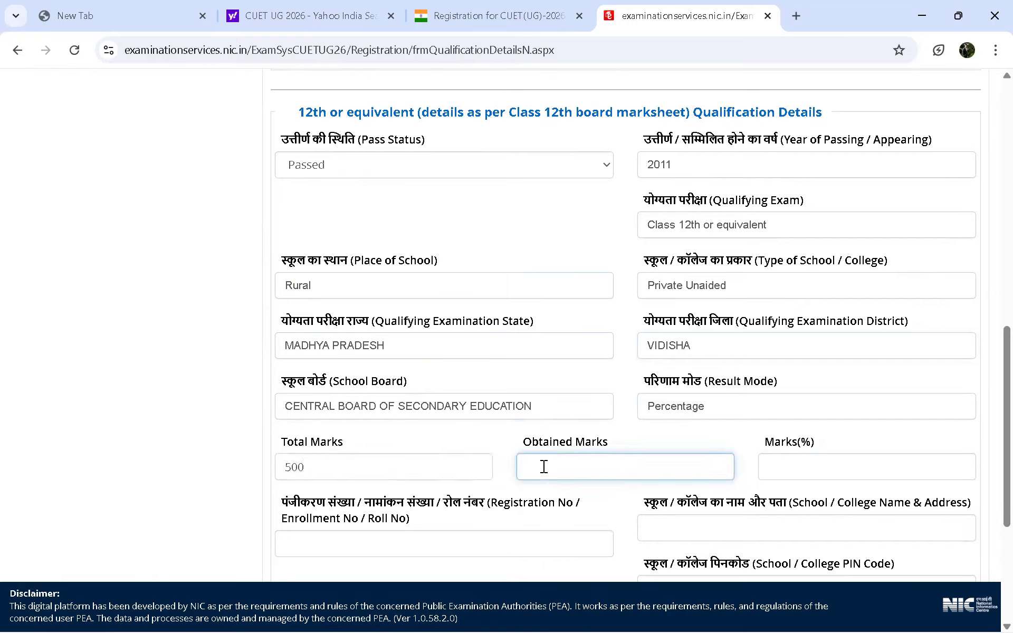
pyautogui.write('420')
pyautogui.click(794, 473)
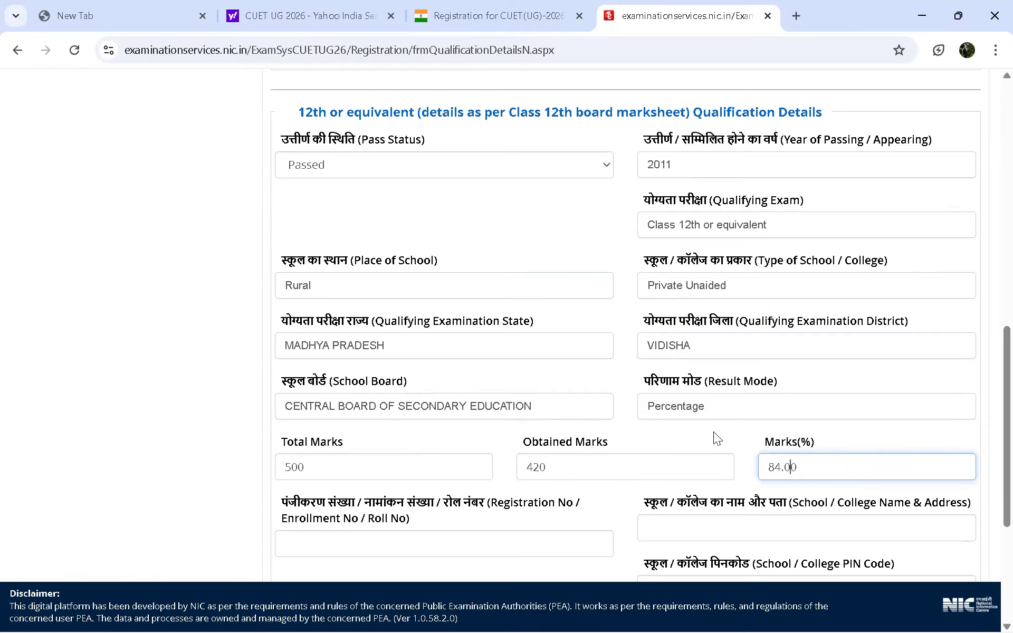
pyautogui.scroll(-2, 714, 431)
# Step: Fill in the 12th roll number, school name BMC CONVENT and the school's PIN code
pyautogui.click(470, 433)
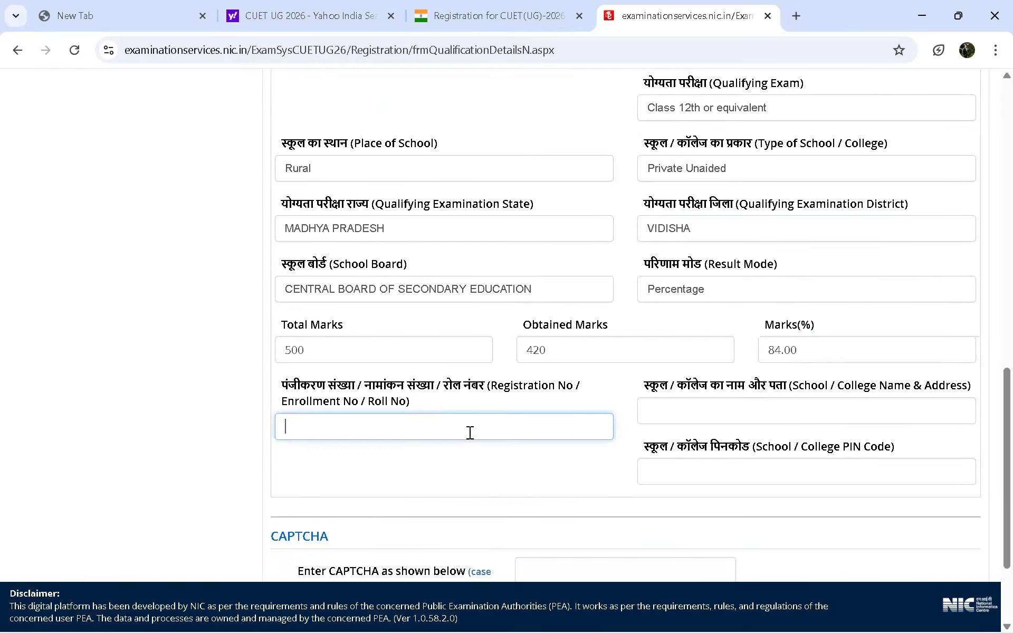
pyautogui.click(821, 410)
pyautogui.write('BMC')
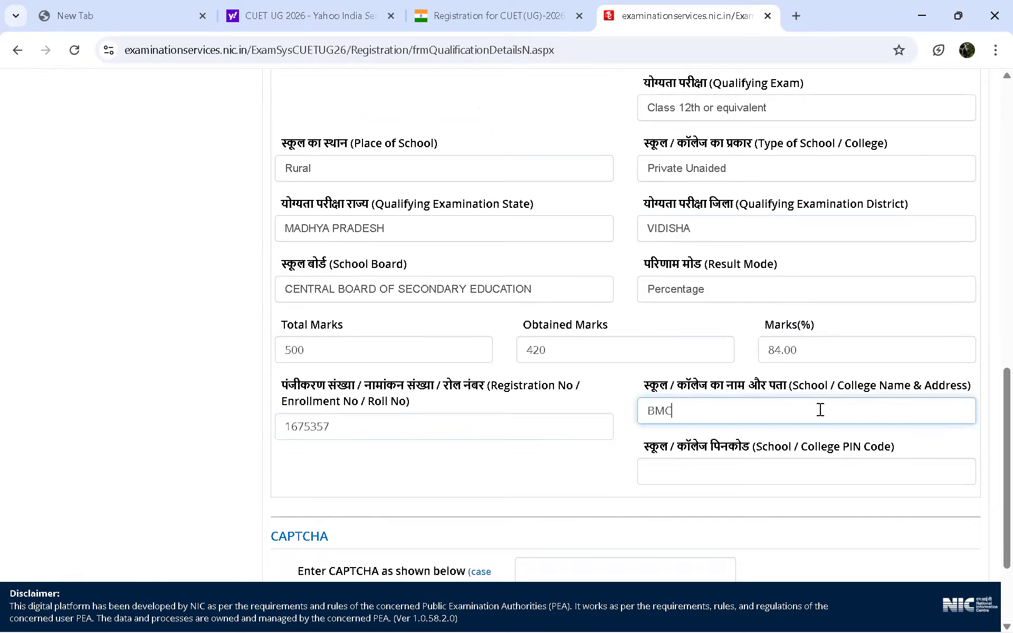
pyautogui.write(' CONVENT')
pyautogui.scroll(-1, 820, 410)
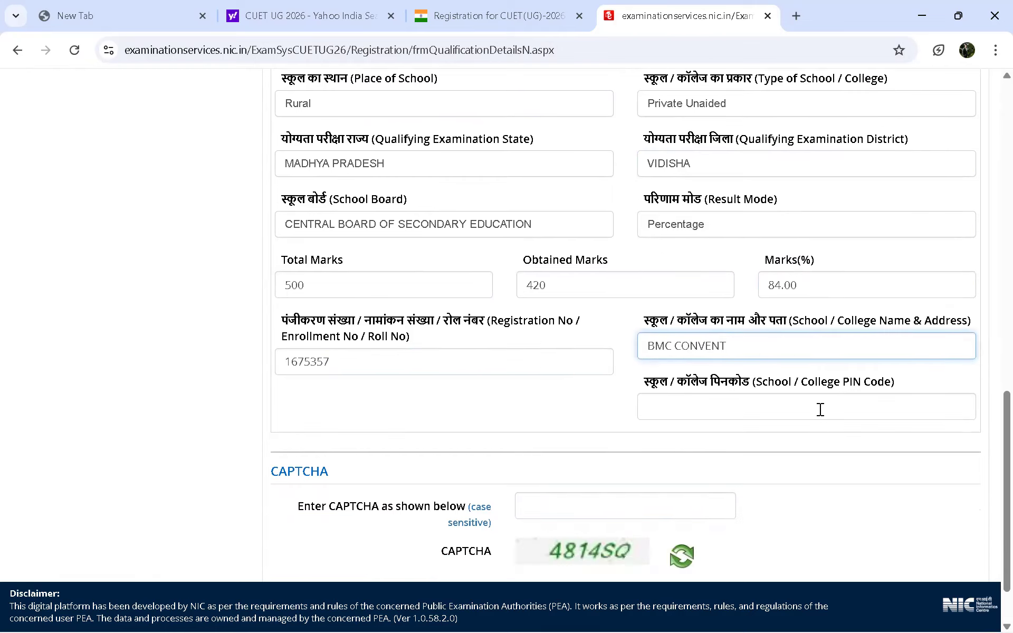
pyautogui.click(731, 410)
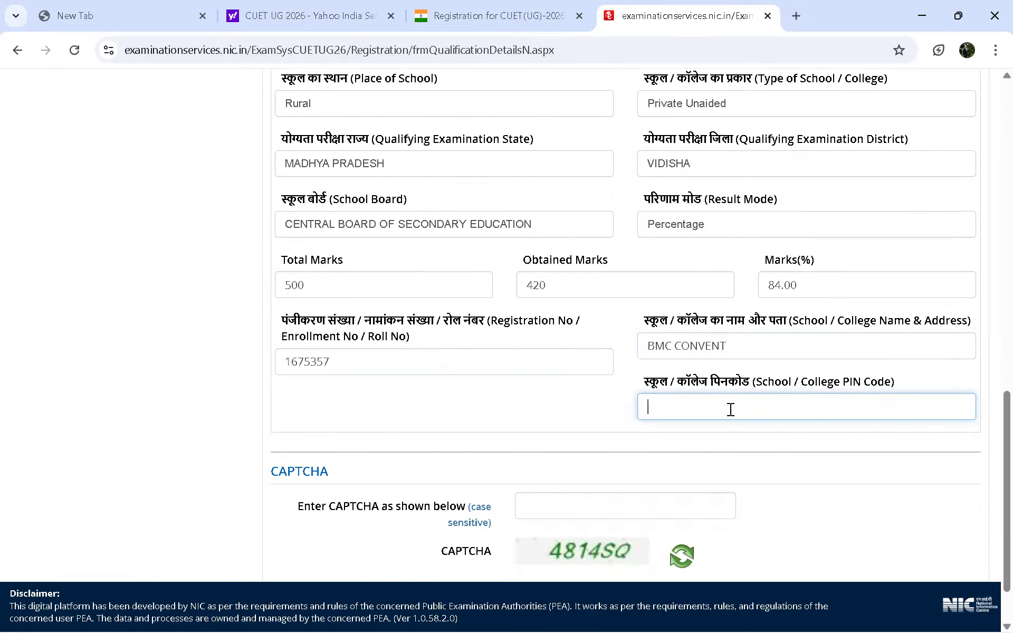
pyautogui.write('464221')
pyautogui.scroll(-1, 731, 411)
pyautogui.click(614, 424)
# Step: Enter the CAPTCHA code, then Save & Next and confirm with Yes
pyautogui.write('4')
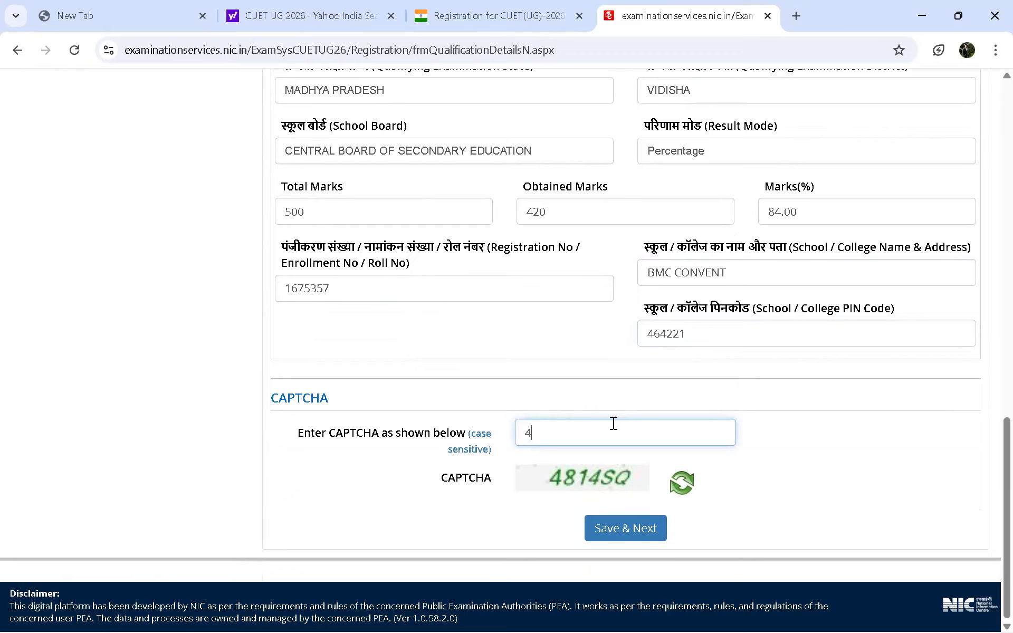
pyautogui.write('814SQ')
pyautogui.click(635, 527)
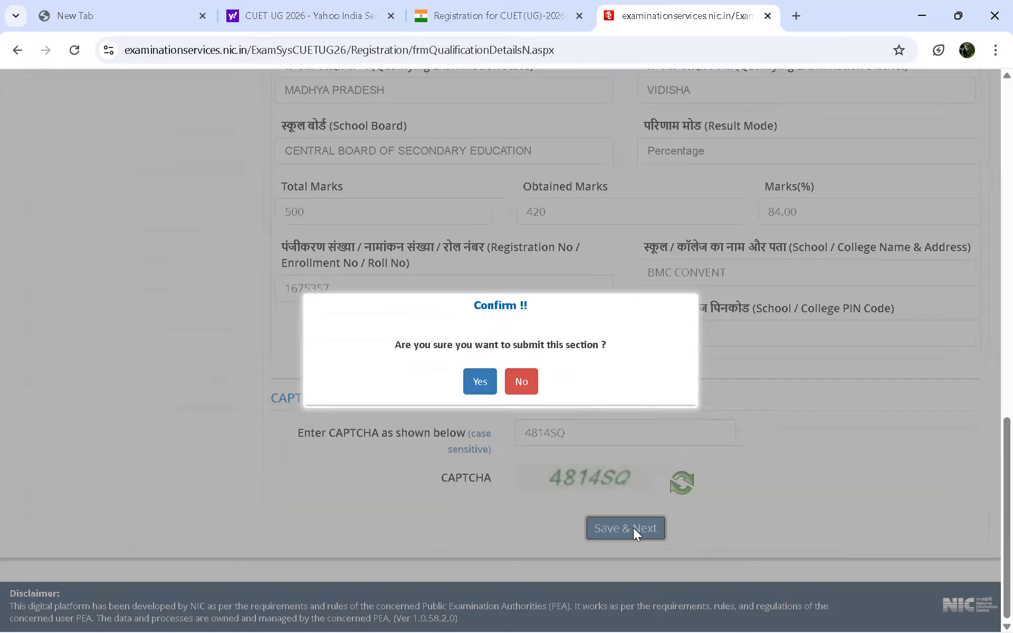
pyautogui.click(482, 381)
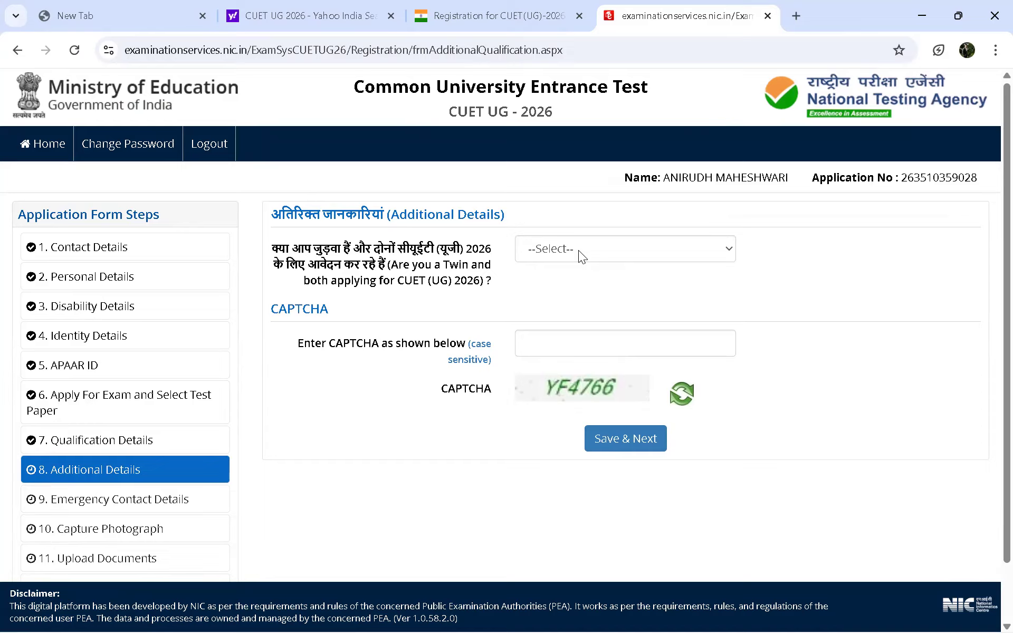
# Step: Answer No to the twin question and enter the CAPTCHA code
pyautogui.click(579, 250)
pyautogui.press('Down')
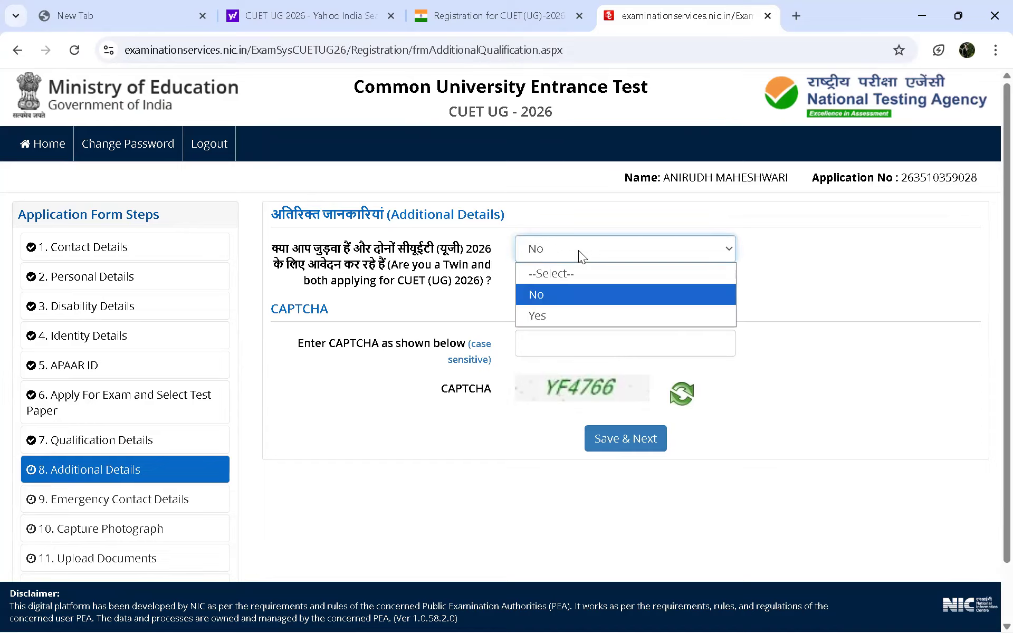
pyautogui.press('Return')
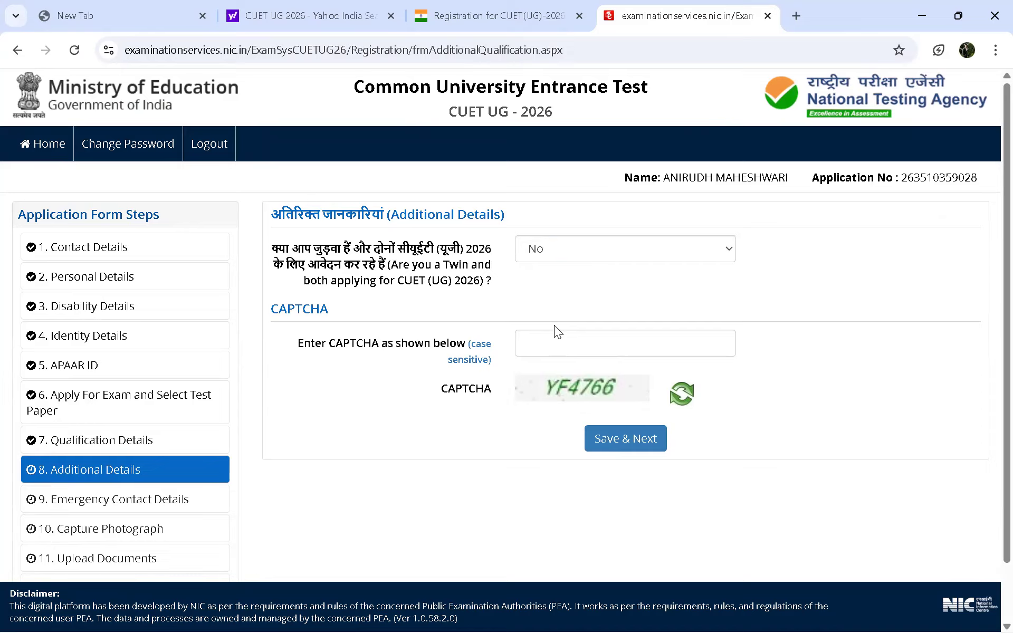
pyautogui.click(559, 342)
pyautogui.write('Y')
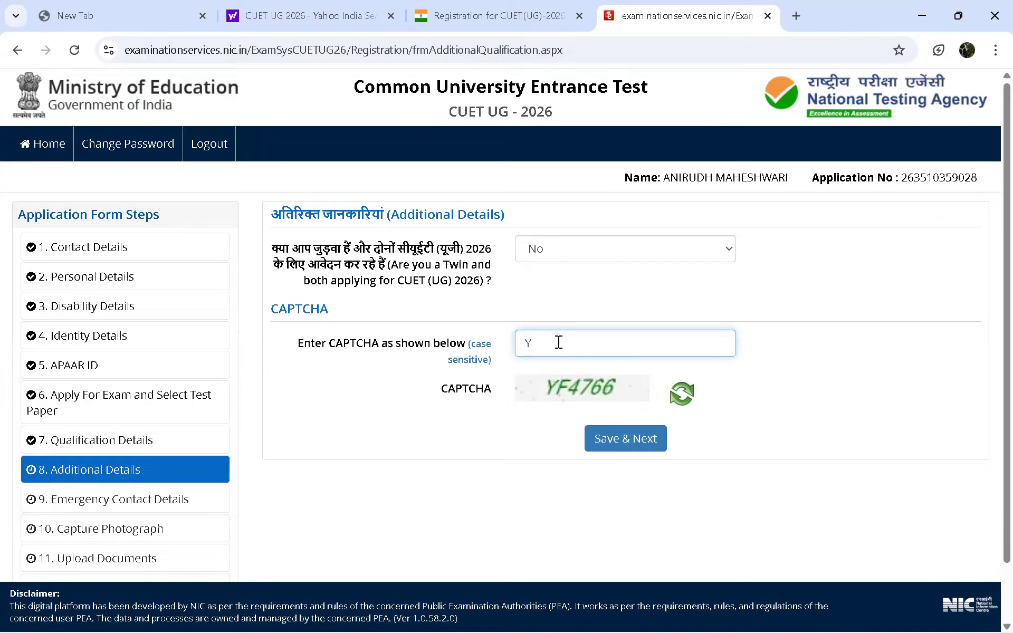
pyautogui.write('F4766')
# Step: Save the additional details and choose India (code 91) as the guardian's country
pyautogui.click(613, 436)
pyautogui.click(477, 379)
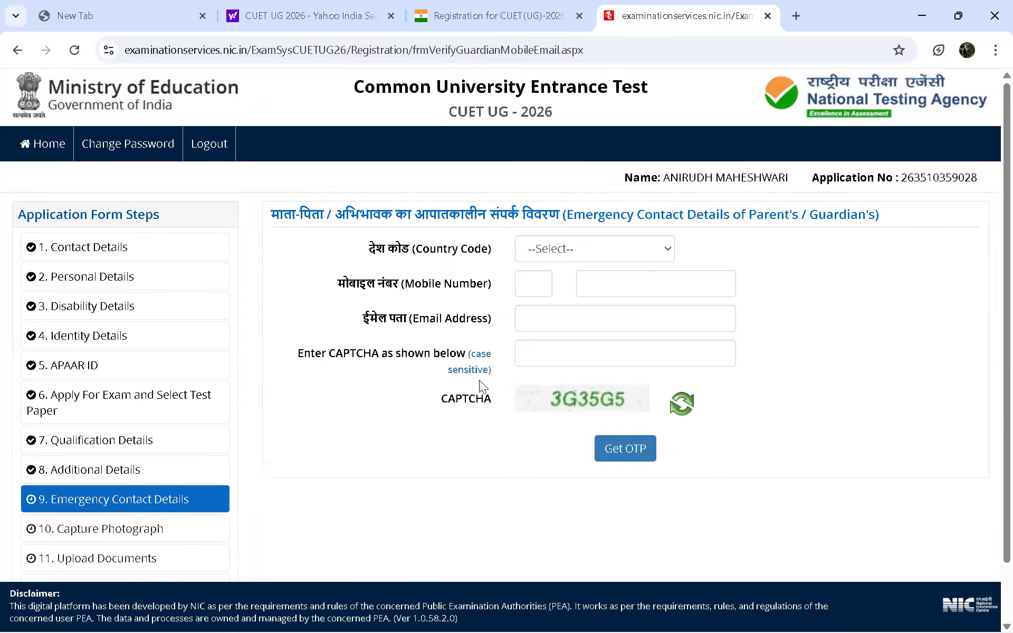
pyautogui.scroll(-2, 479, 380)
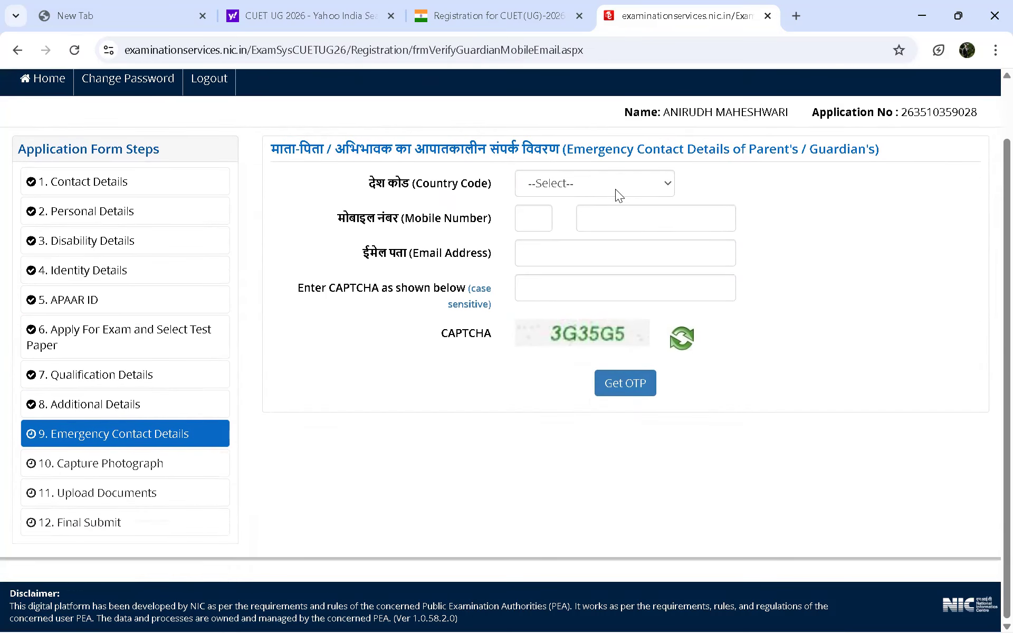
pyautogui.click(615, 189)
pyautogui.press('Down')
pyautogui.press('Return')
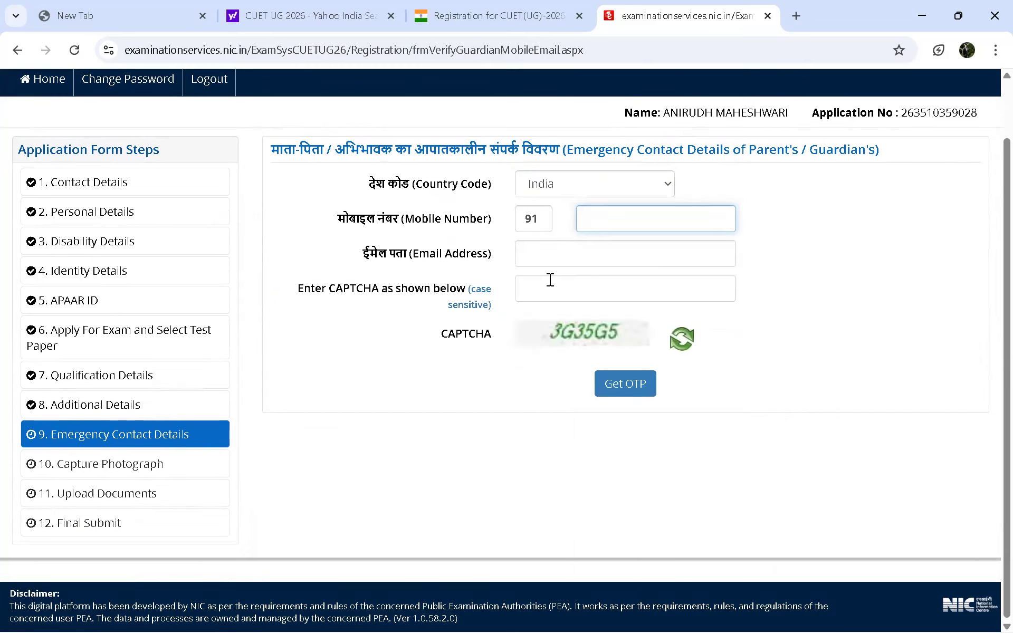
# Step: Enter the guardian's mobile number, replacing the first incorrect entry
pyautogui.click(583, 259)
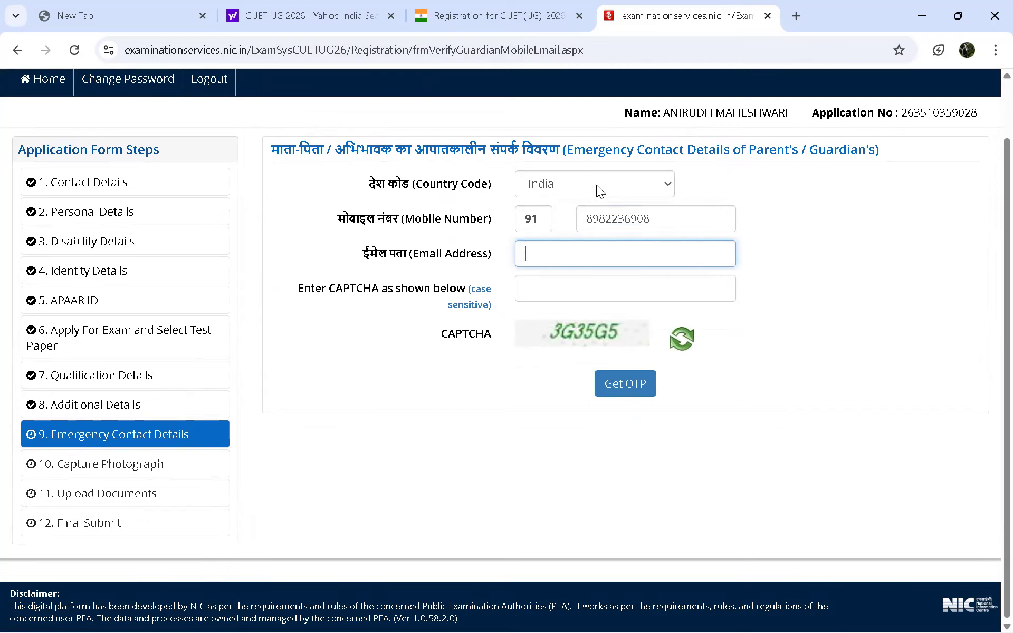
pyautogui.click(658, 218)
pyautogui.press('BackSpace')
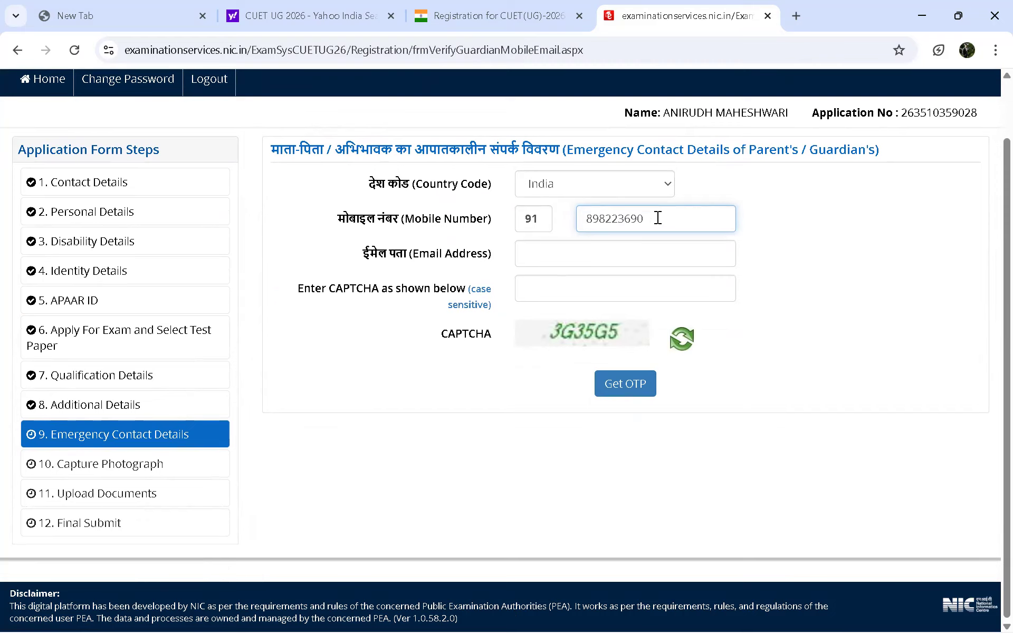
pyautogui.press('BackSpace')
pyautogui.press('BackSpace')
pyautogui.press('BackSpace')
pyautogui.press('BackSpace')
pyautogui.press('BackSpace')
pyautogui.press('BackSpace')
pyautogui.press('BackSpace')
pyautogui.press('BackSpace')
pyautogui.press('BackSpace')
# Step: Fill in the guardian's e-mail address
pyautogui.click(632, 254)
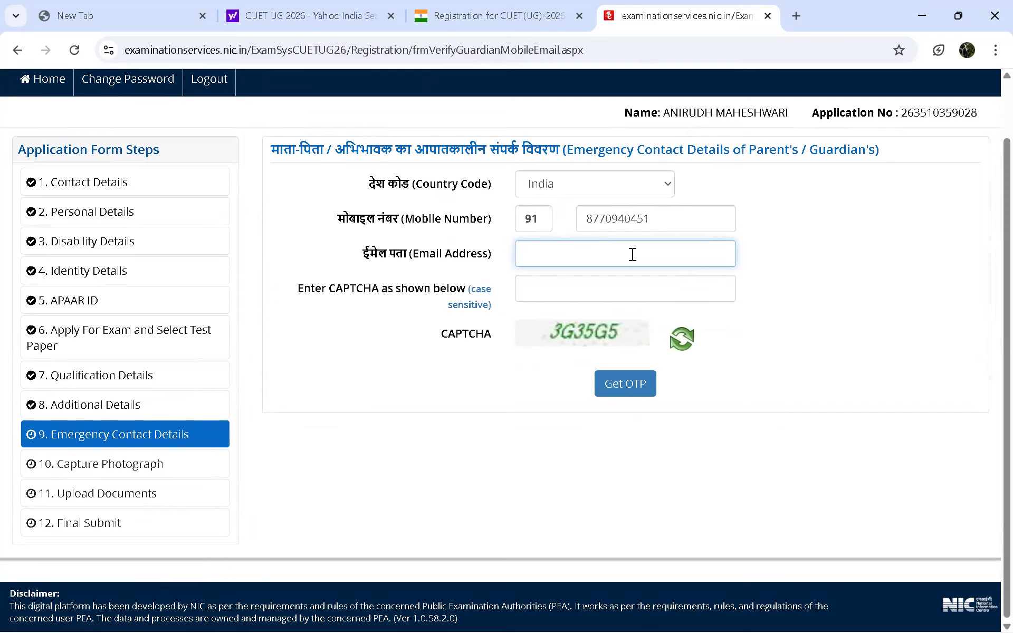
pyautogui.write('ACETO')
pyautogui.press('BackSpace')
pyautogui.press('BackSpace')
pyautogui.press('BackSpace')
pyautogui.press('BackSpace')
# Step: Enter the CAPTCHA in uppercase and request the guardian OTPs
pyautogui.click(612, 288)
pyautogui.write('3g')
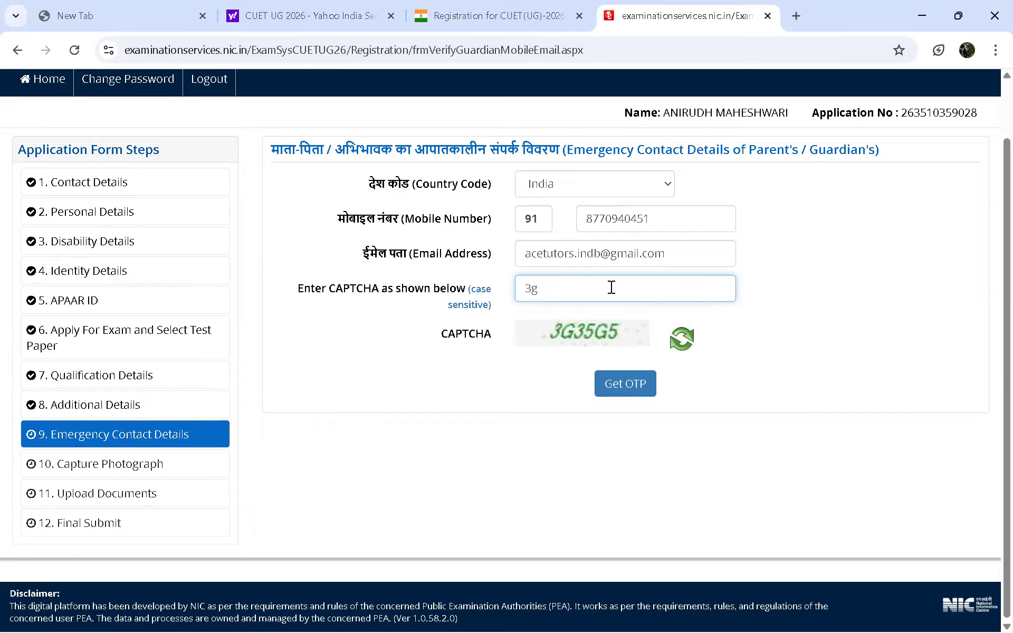
pyautogui.write('35g5')
pyautogui.press('BackSpace')
pyautogui.press('BackSpace')
pyautogui.press('BackSpace')
pyautogui.press('BackSpace')
pyautogui.press('BackSpace')
pyautogui.press('BackSpace')
pyautogui.write('3G35G5')
pyautogui.click(627, 385)
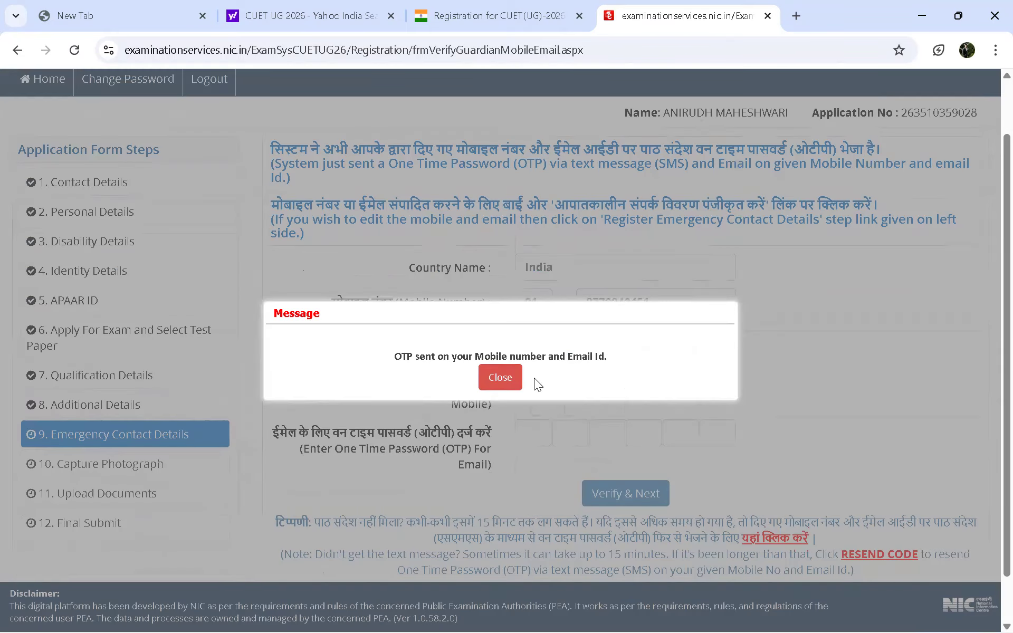
# Step: Close the OTP-sent notice and enter the guardian's six-digit mobile OTP
pyautogui.click(509, 378)
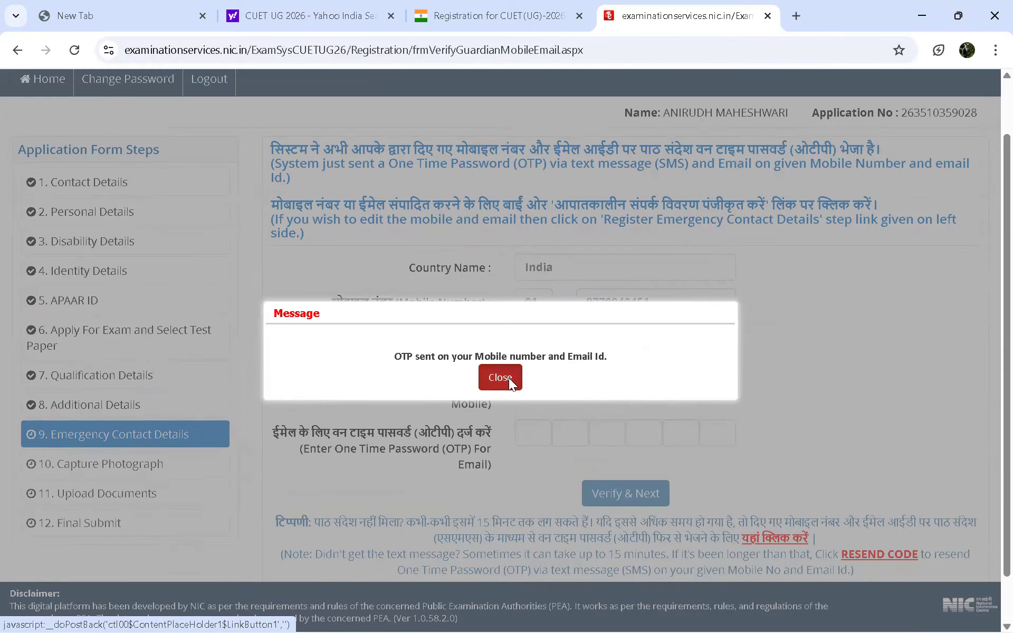
pyautogui.click(524, 374)
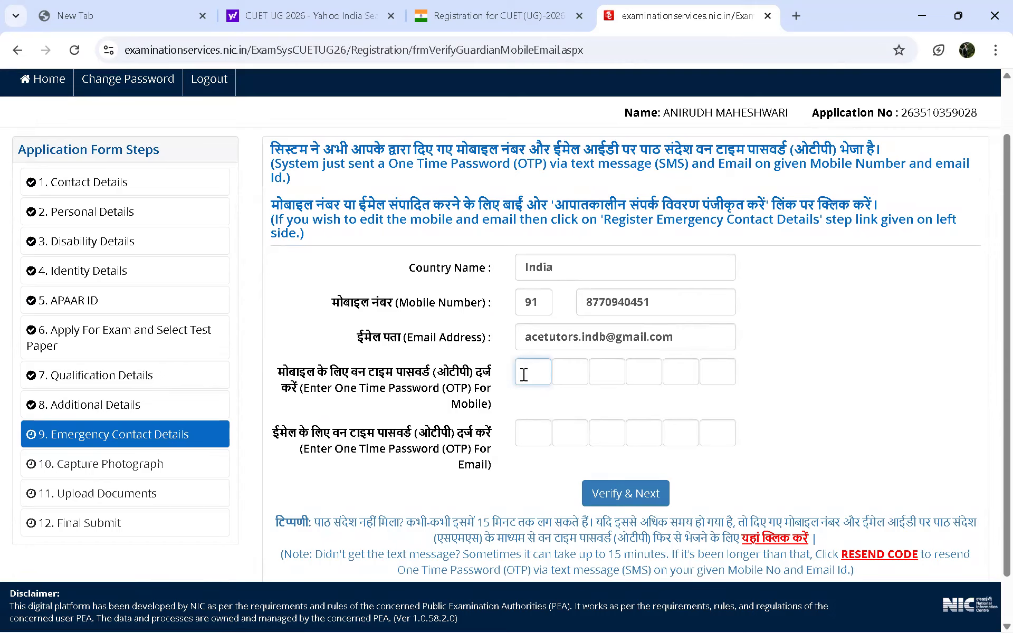
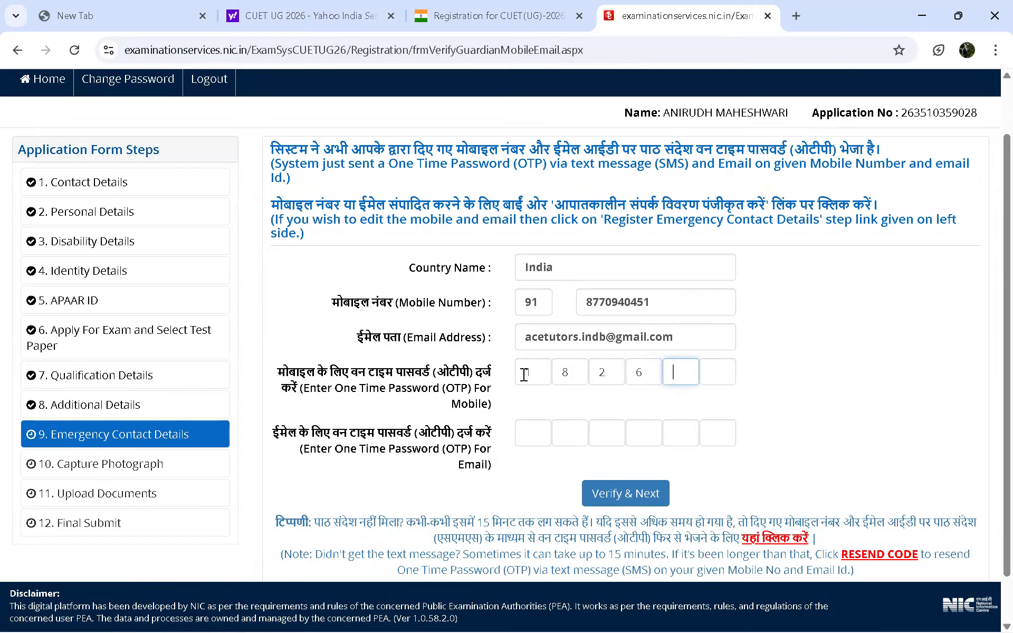
pyautogui.click(531, 438)
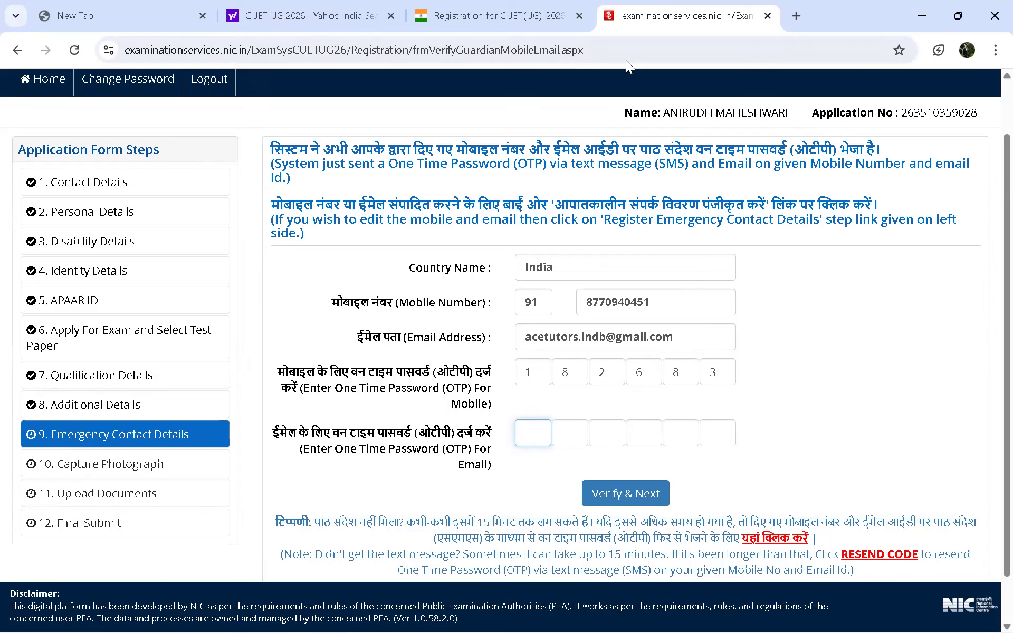
pyautogui.hotkey('ctrl', 't')
# Step: Search GMAIL, open Gmail and switch to the second signed-in account's inbox
pyautogui.write('GMAIL')
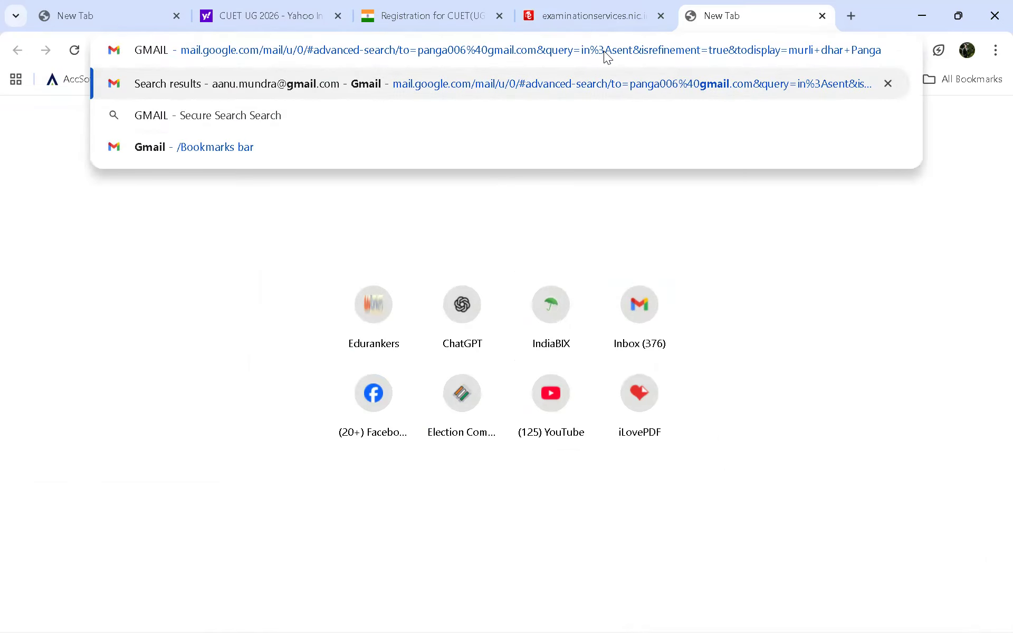
pyautogui.press('Down')
pyautogui.press('Return')
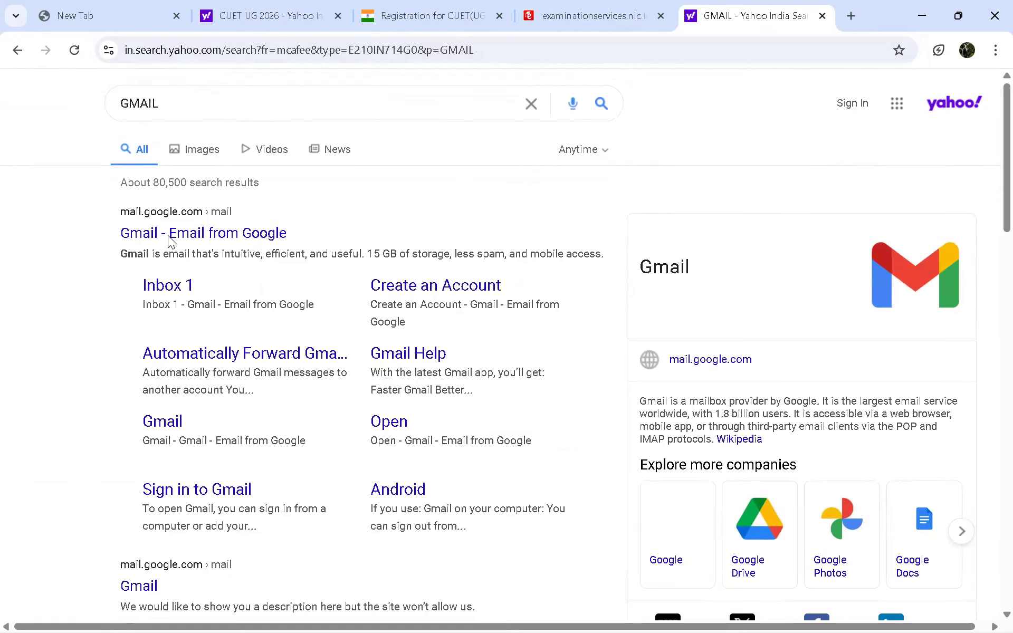
pyautogui.click(168, 235)
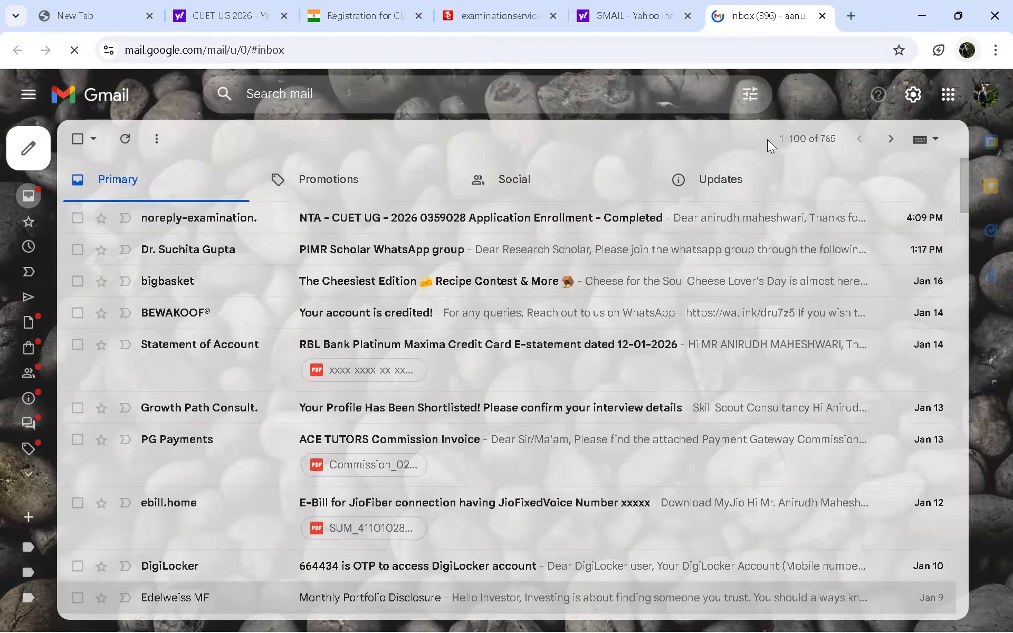
pyautogui.click(985, 97)
pyautogui.click(776, 380)
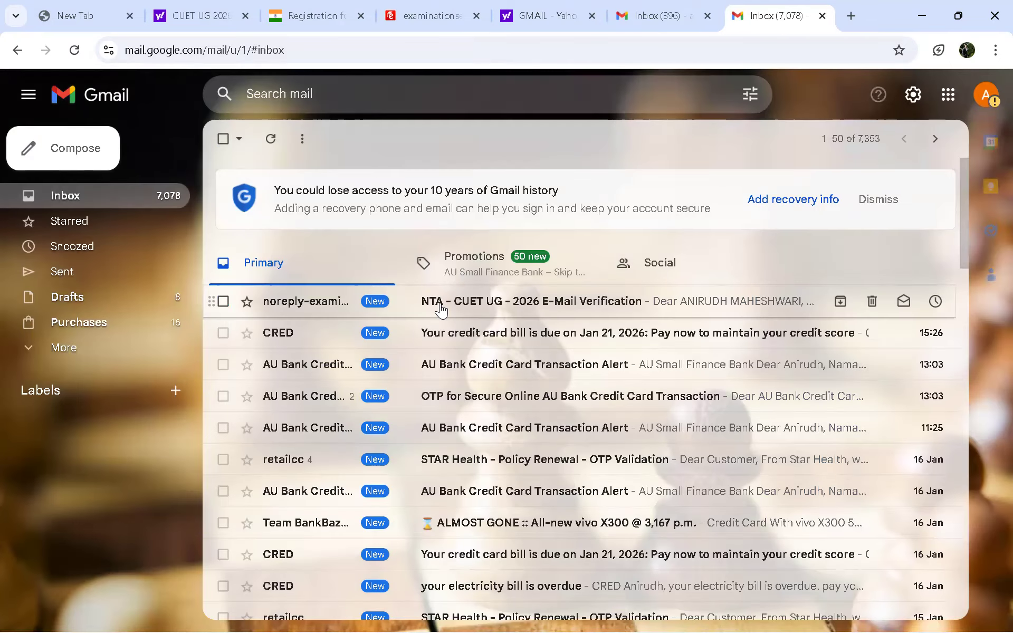
# Step: Open the NTA - CUET UG - 2026 E-Mail Verification e-mail and scroll to the OTP
pyautogui.click(440, 303)
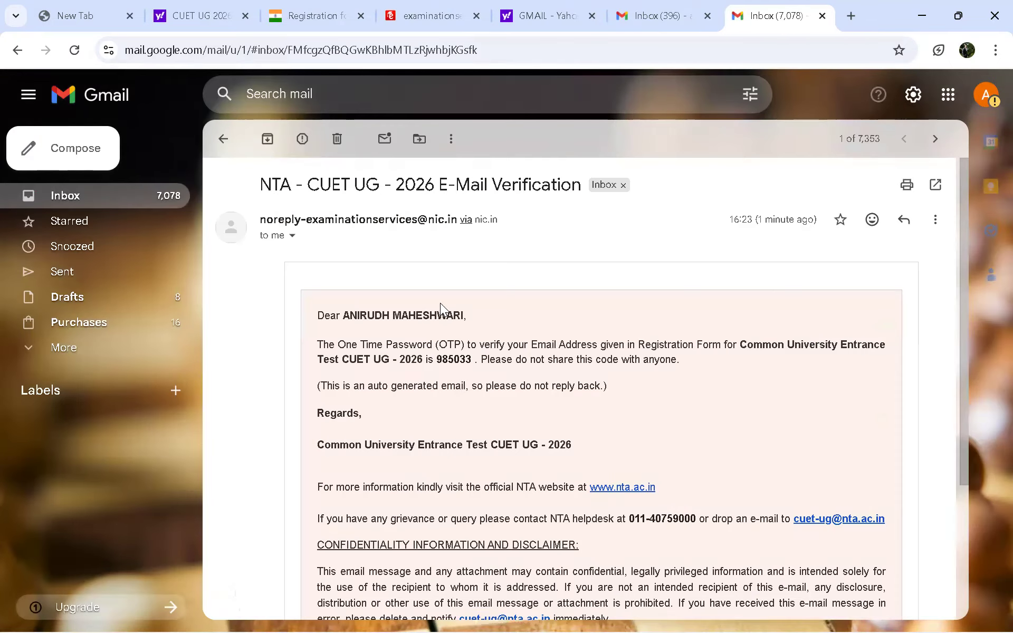
pyautogui.scroll(-2, 467, 414)
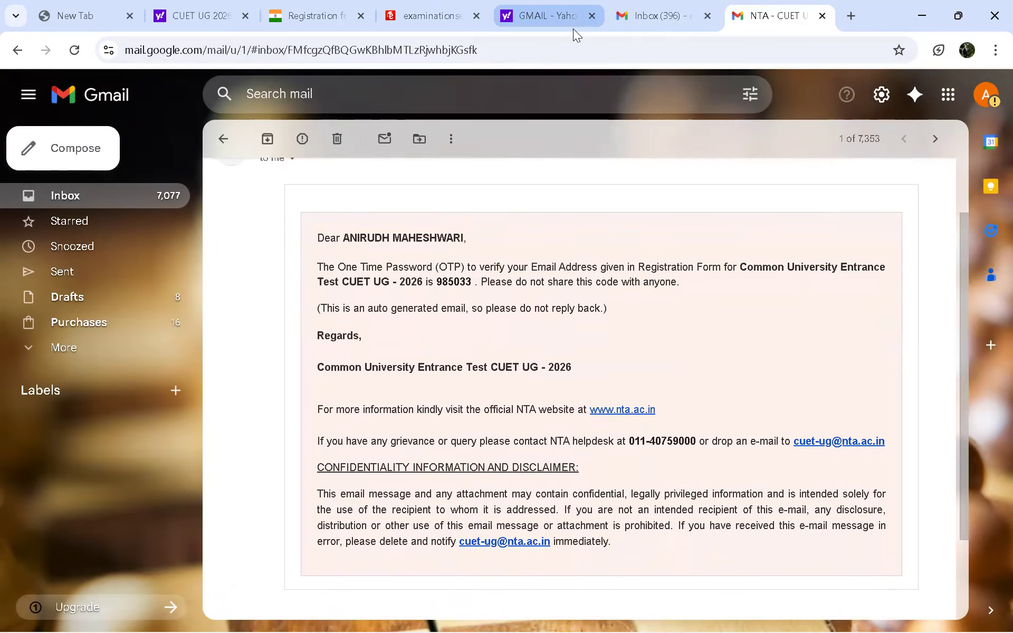
# Step: Enter the six-digit e-mail OTP on the registration form and verify both guardian OTPs
pyautogui.click(438, 19)
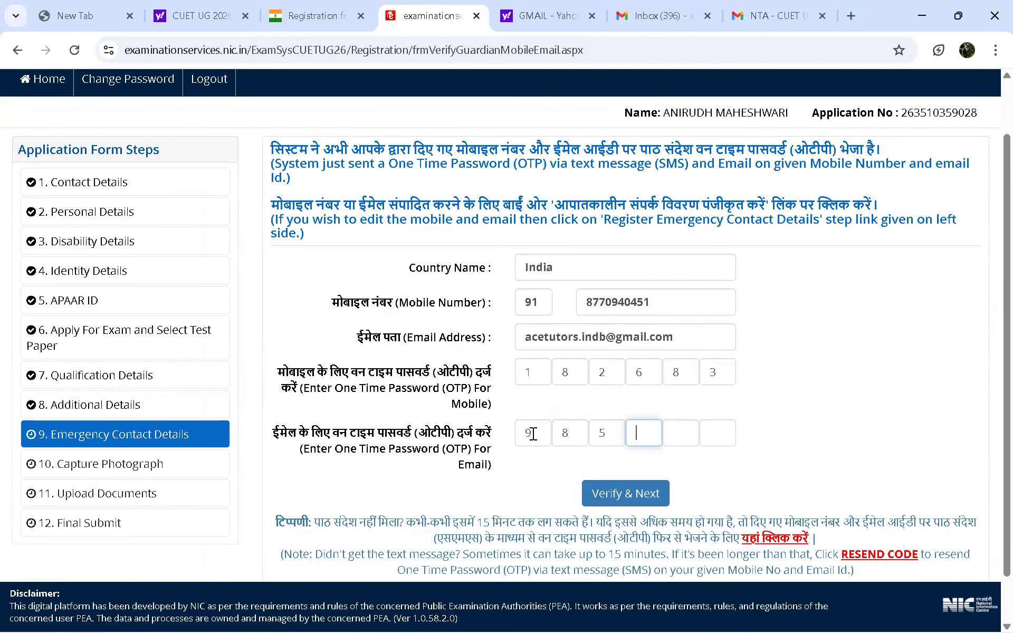
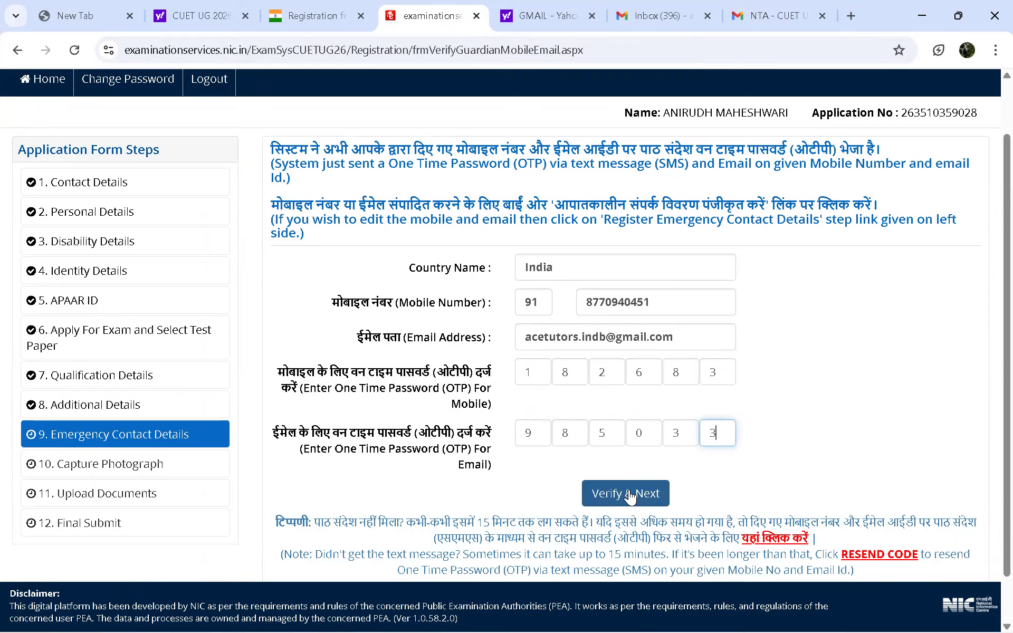
pyautogui.scroll(-1, 764, 442)
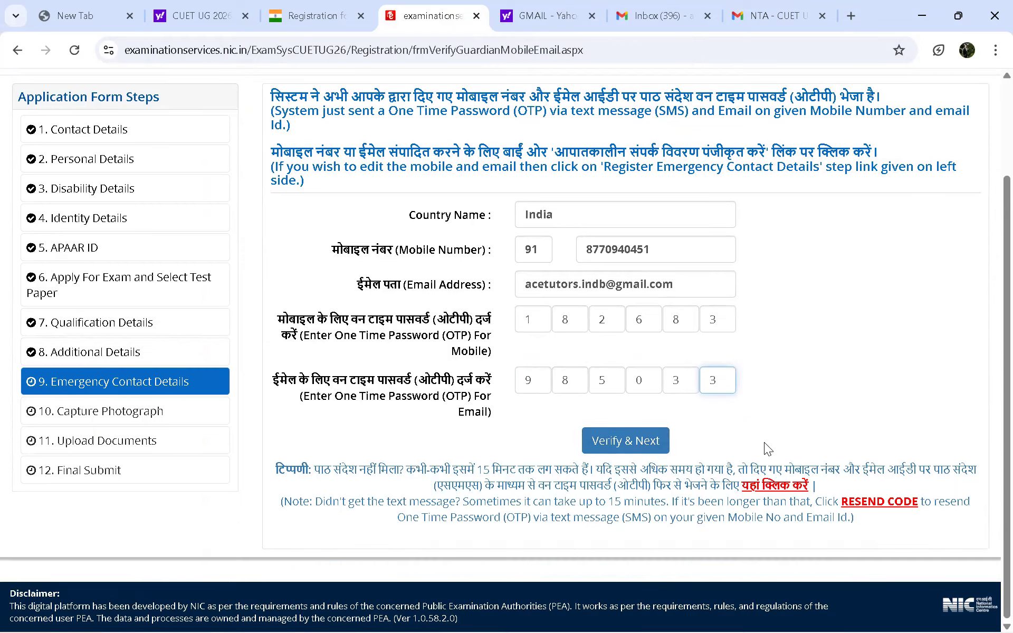
pyautogui.click(621, 445)
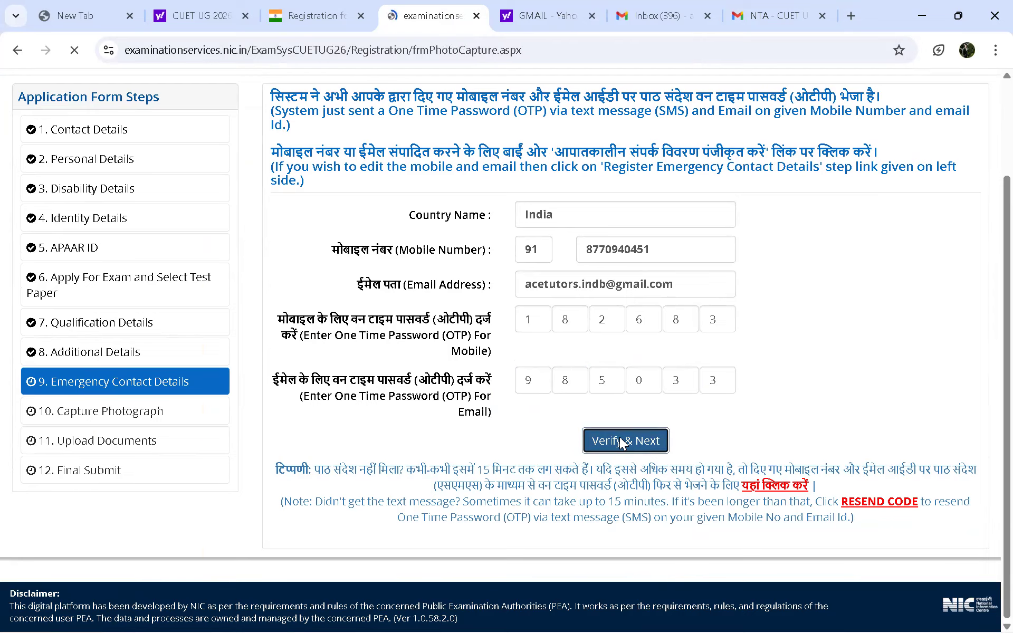
# Step: Capture a webcam snapshot, upload it, then retake the photograph
pyautogui.scroll(-5, 620, 439)
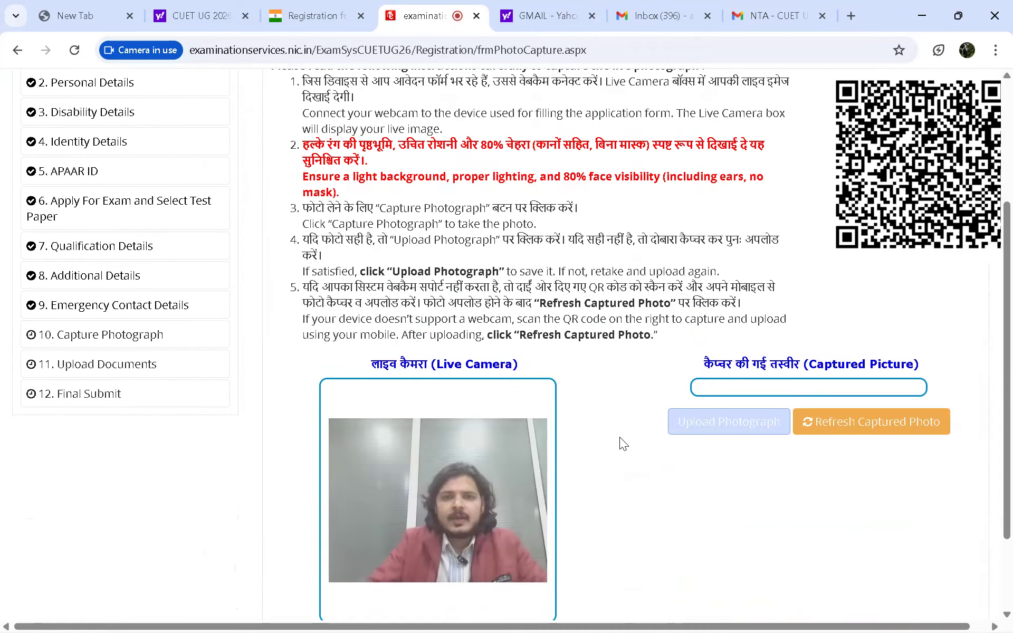
pyautogui.scroll(-1, 620, 438)
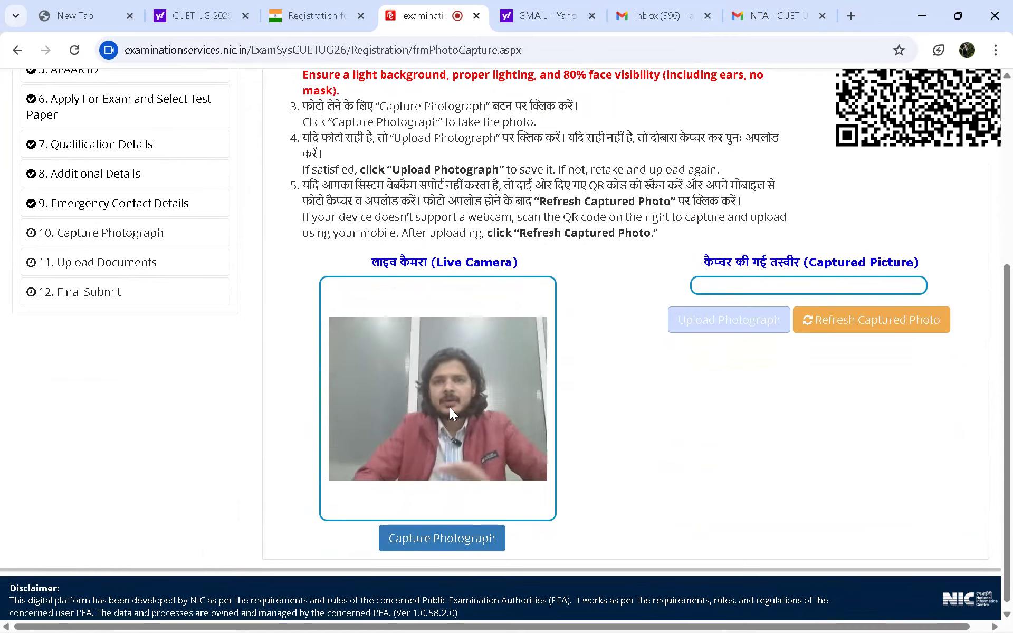
pyautogui.click(426, 526)
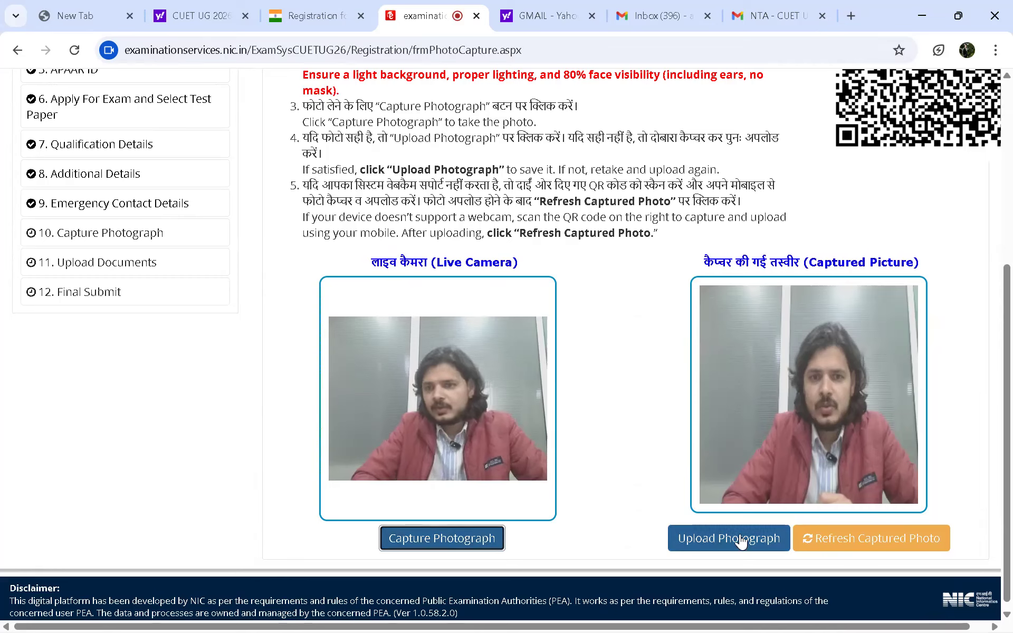
pyautogui.click(836, 545)
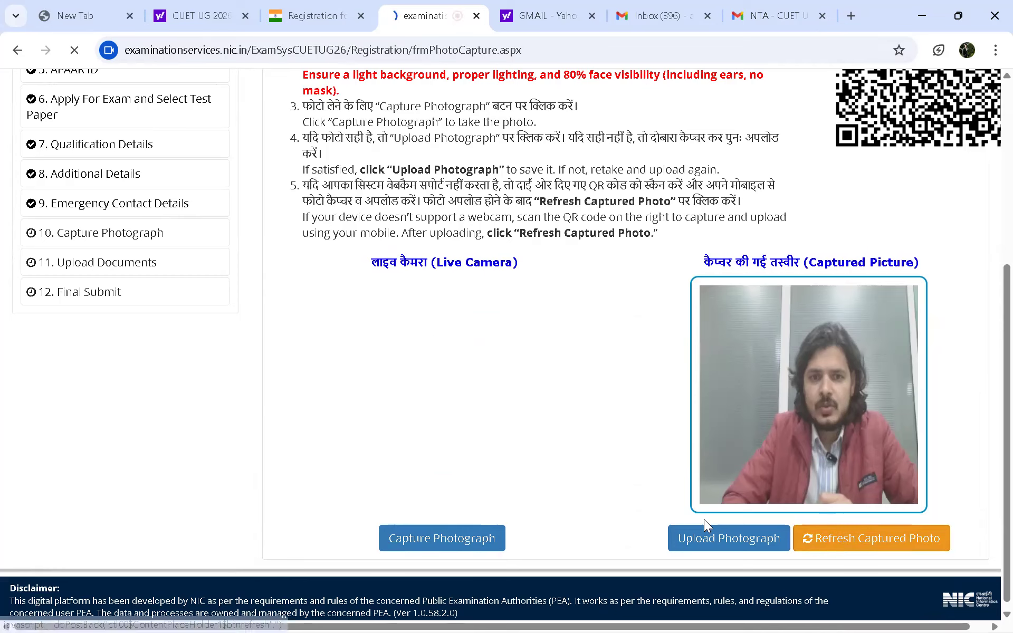
pyautogui.click(461, 529)
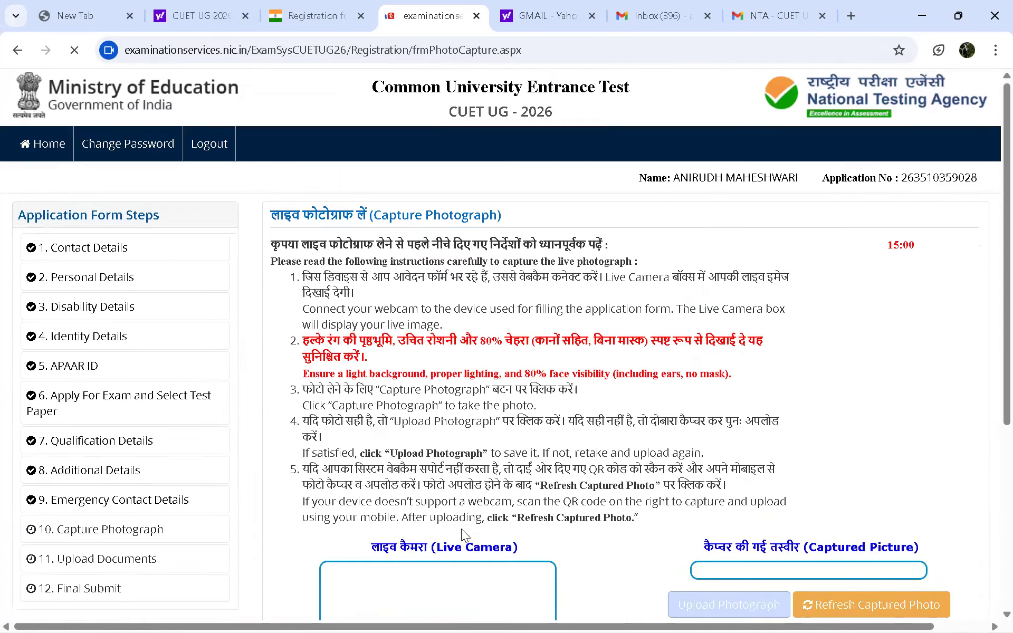
# Step: Retake the live photograph and save it, retrying the upload until it succeeds
pyautogui.scroll(-5, 461, 529)
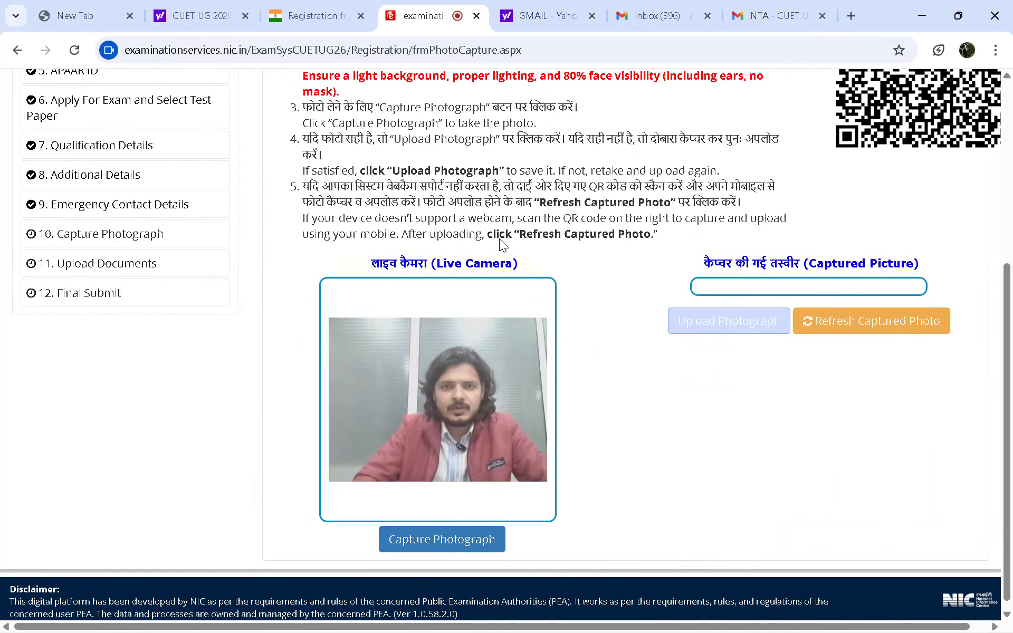
pyautogui.click(442, 538)
pyautogui.scroll(-1, 736, 478)
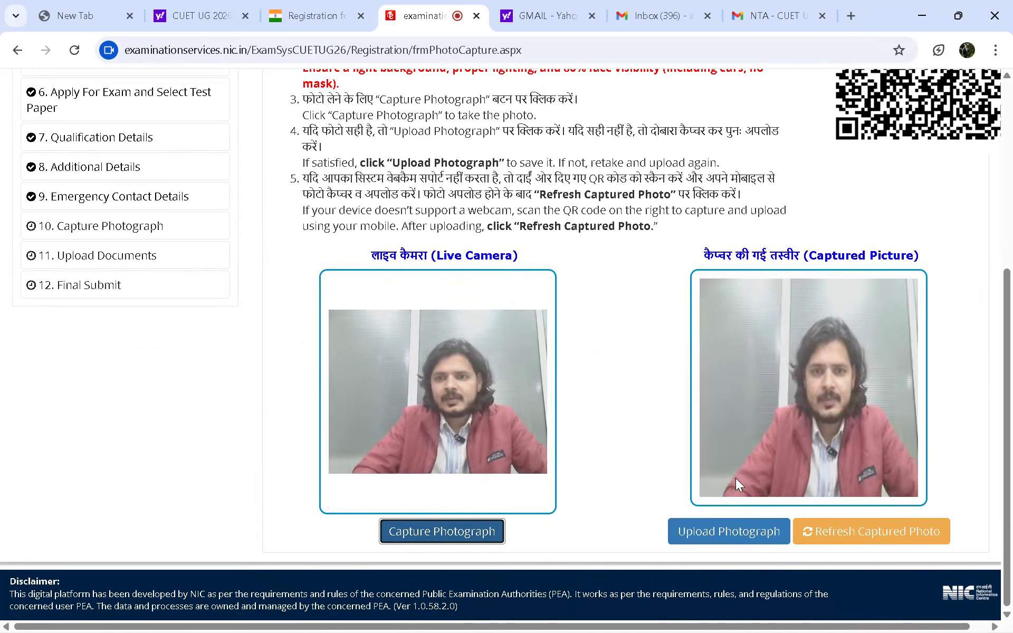
pyautogui.click(719, 534)
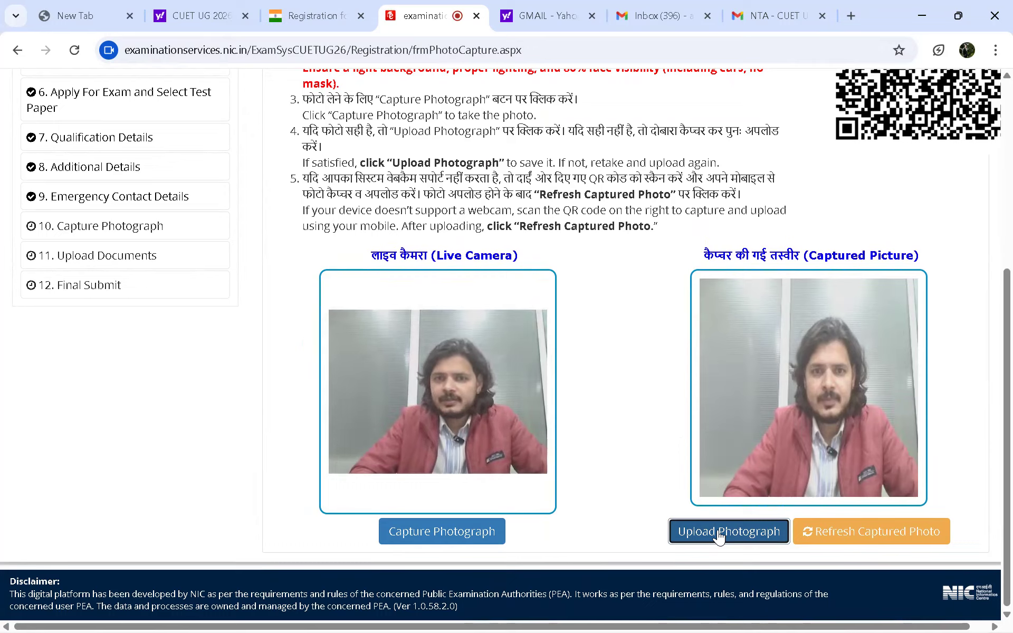
pyautogui.click(719, 534)
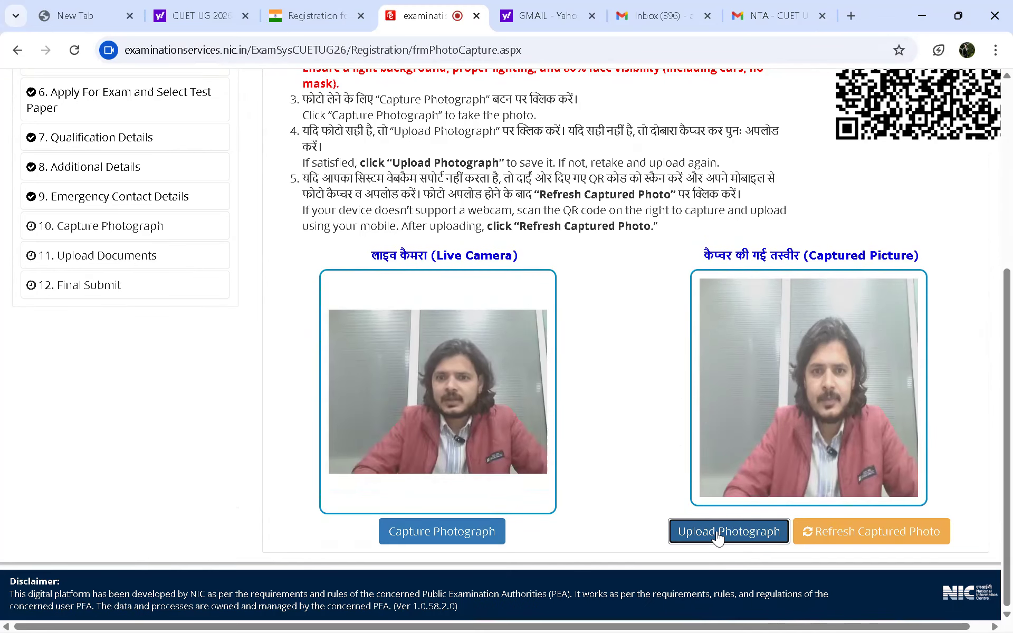
pyautogui.click(718, 539)
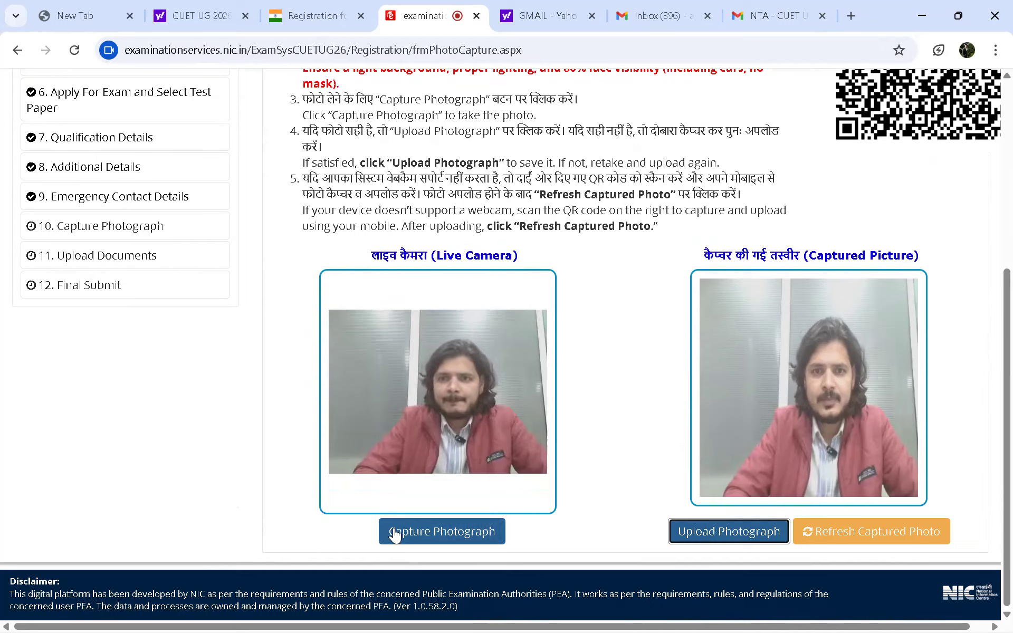
pyautogui.click(440, 537)
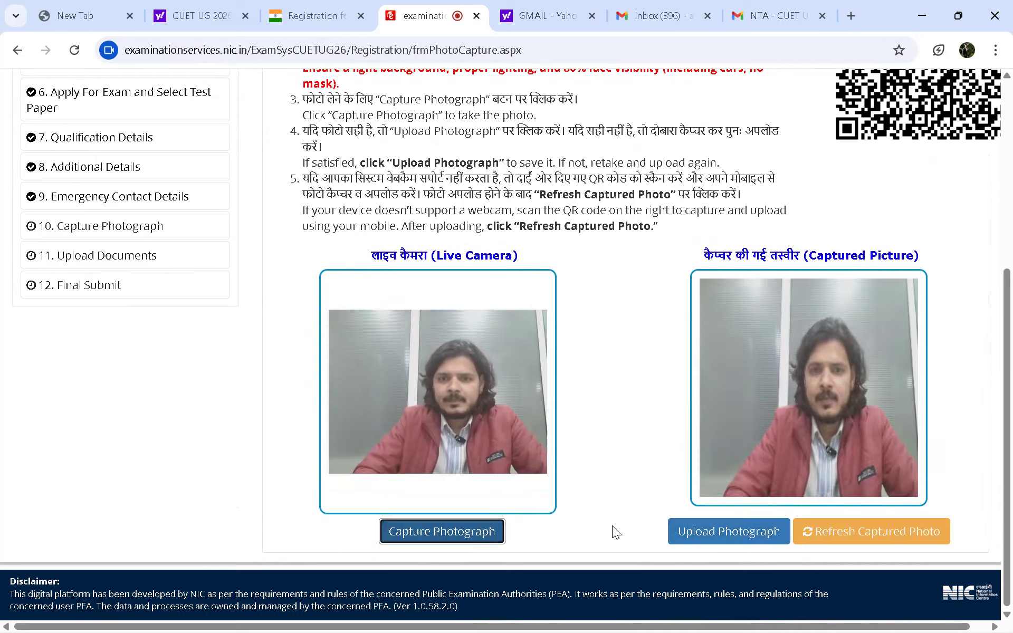
pyautogui.click(724, 534)
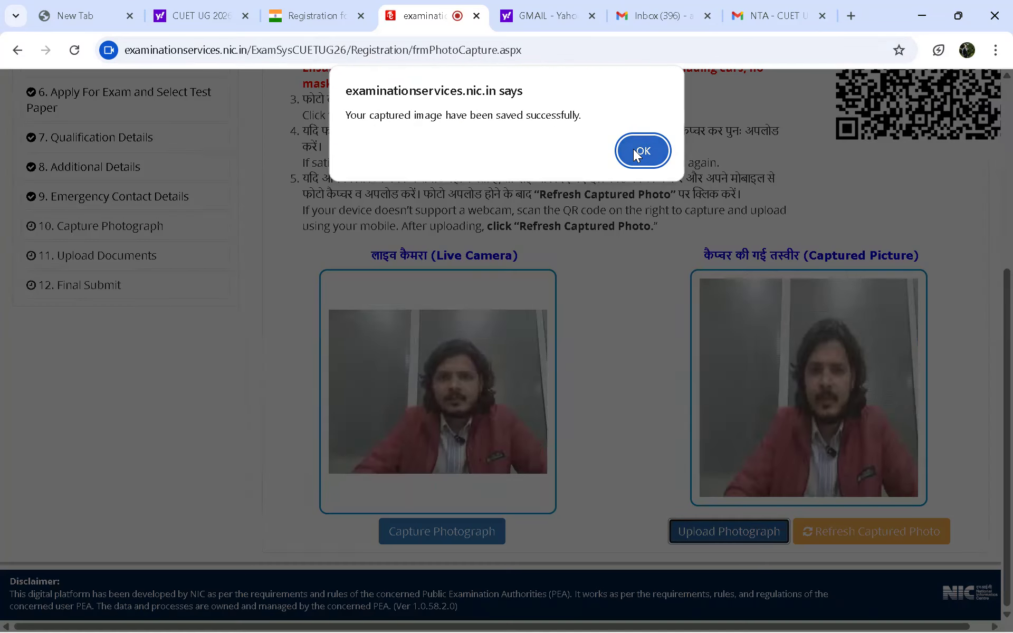
# Step: Dismiss the photo-saved confirmation and the connection-timeout error alerts
pyautogui.click(634, 150)
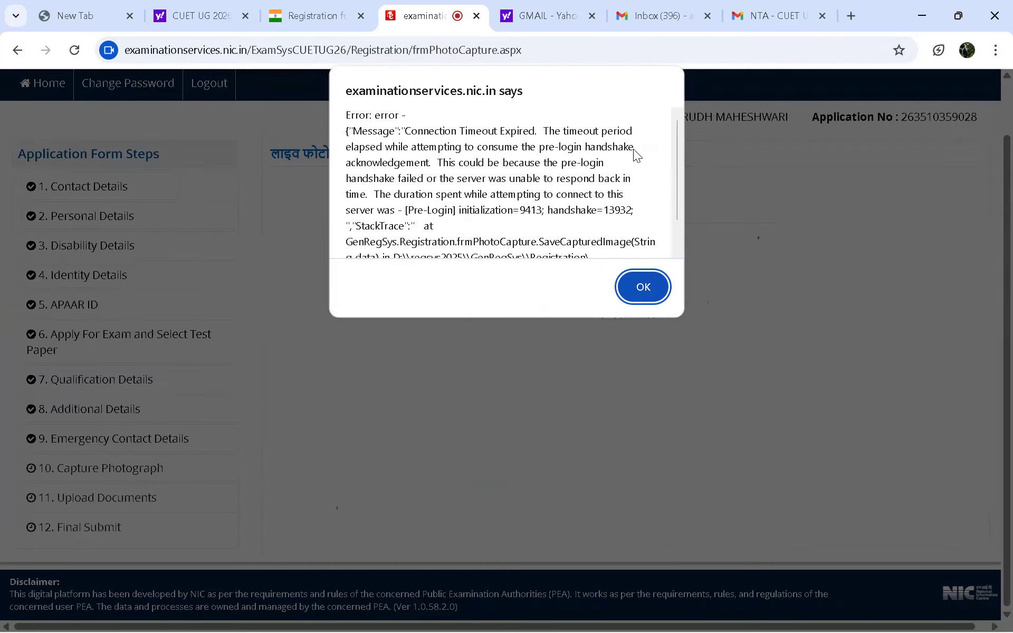
pyautogui.click(643, 288)
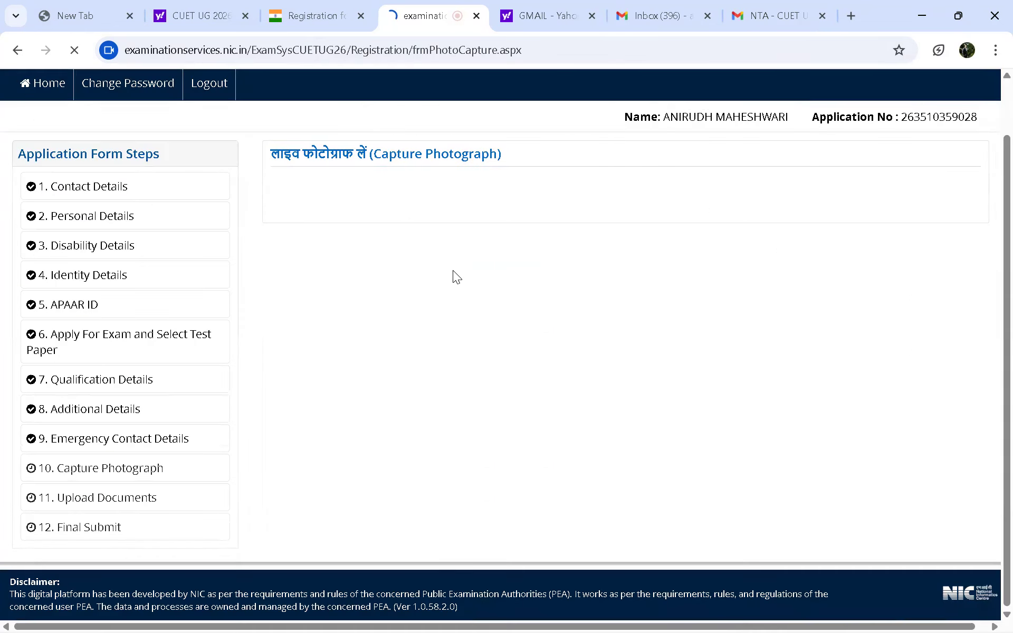
pyautogui.scroll(-2, 453, 270)
# Step: Select the application number and dismiss the following alert
pyautogui.moveTo(978, 116); pyautogui.dragTo(898, 117)
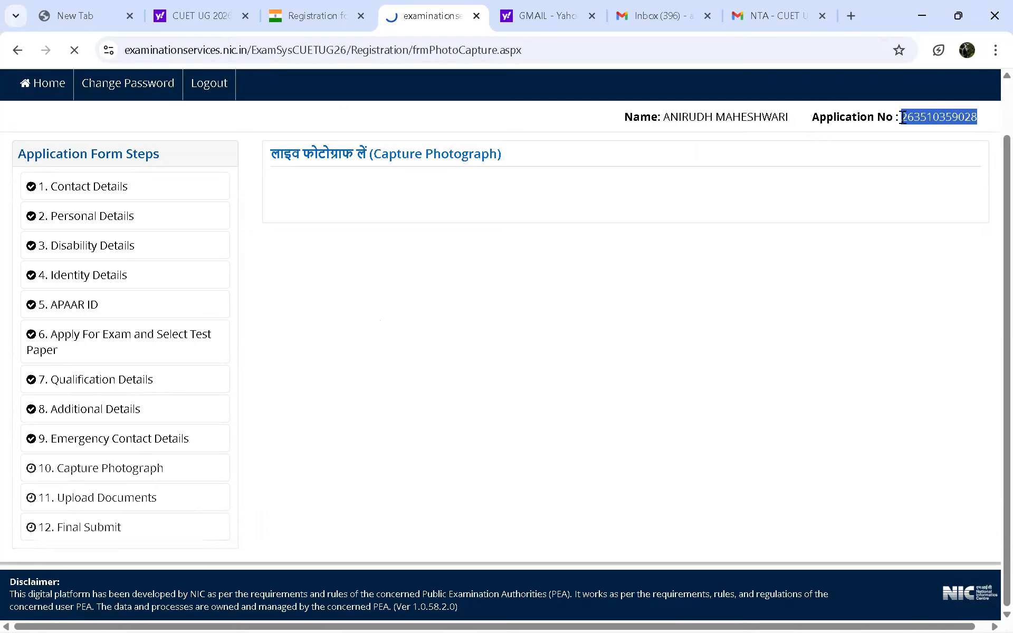
pyautogui.hotkey('alt', 'Tab')
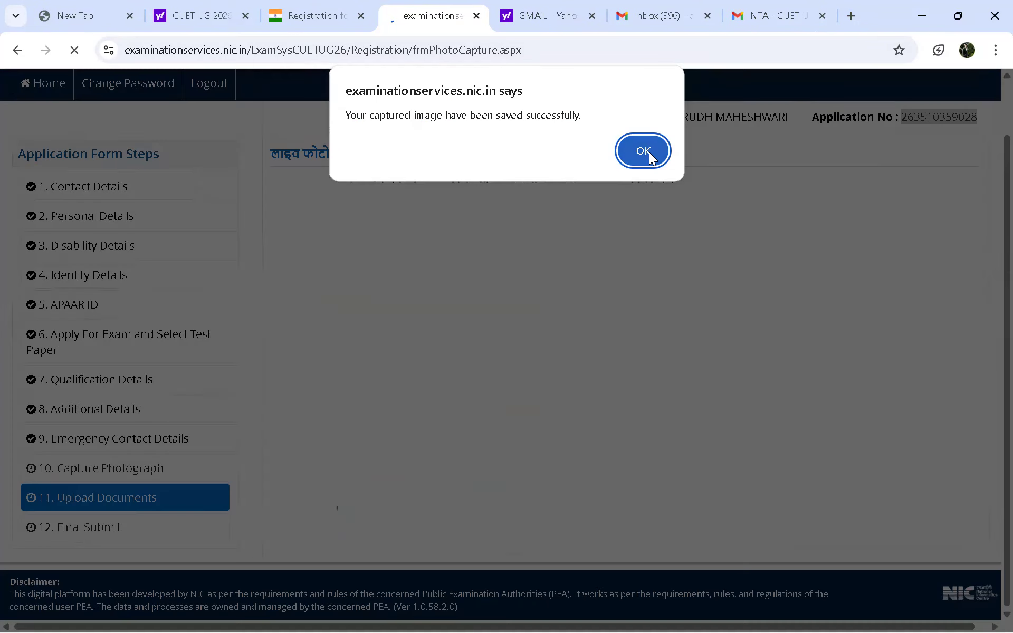
pyautogui.click(644, 151)
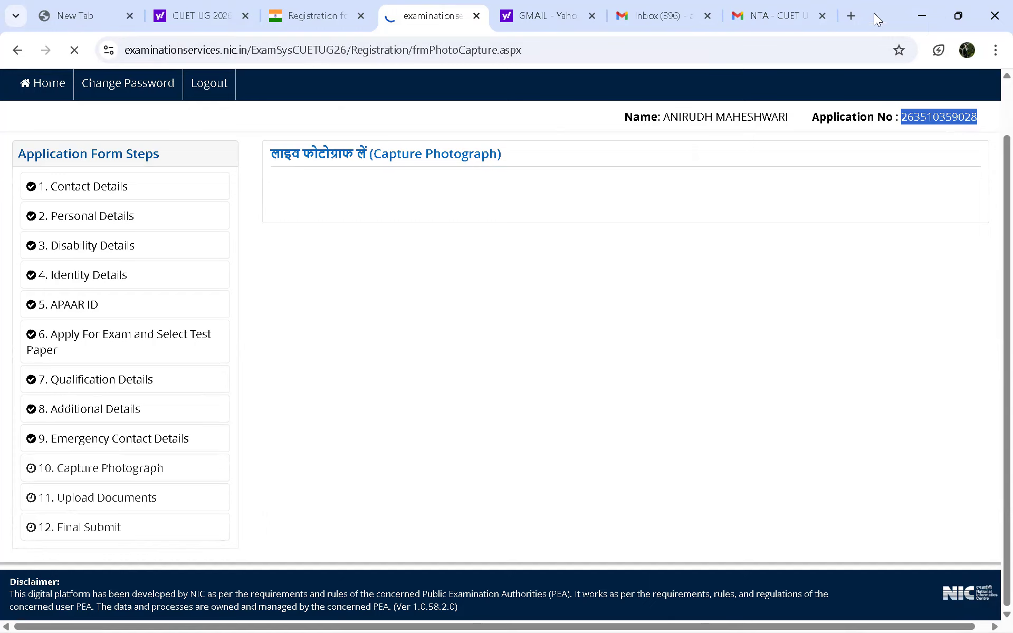
# Step: Search Yahoo for CUET UG 2026 and follow cuet.nta.nic.in's Registration for CUET(UG)-2026 link
pyautogui.click(851, 16)
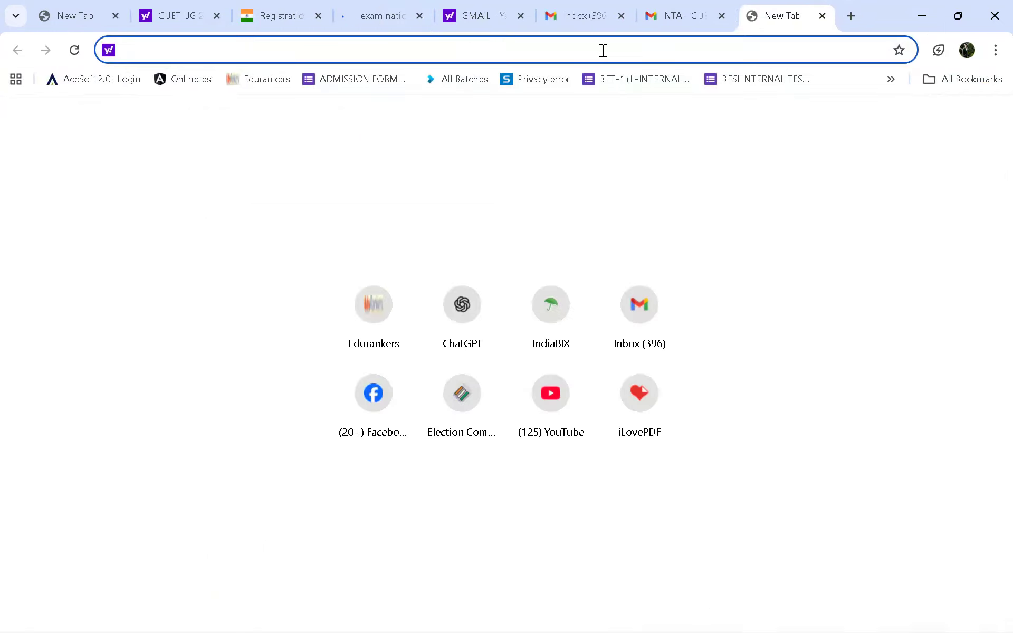
pyautogui.write('CUET')
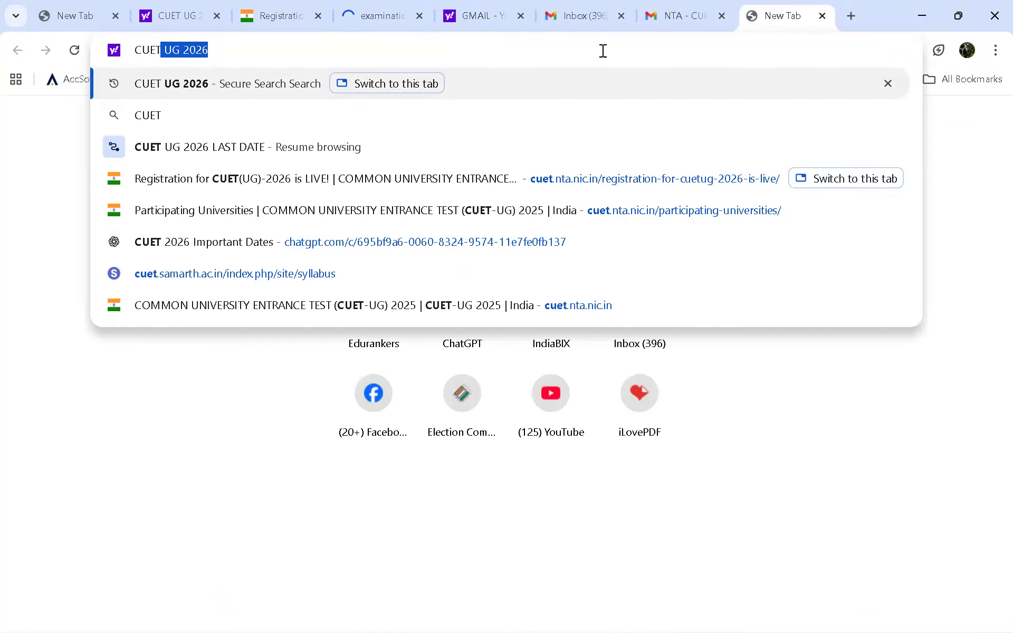
pyautogui.press('Return')
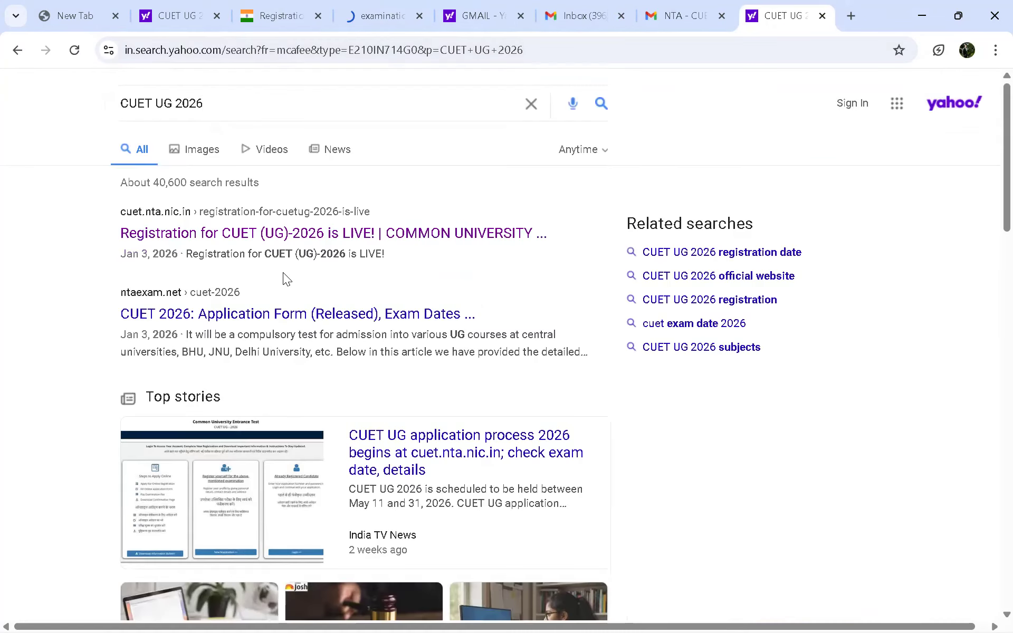
pyautogui.scroll(-1, 283, 278)
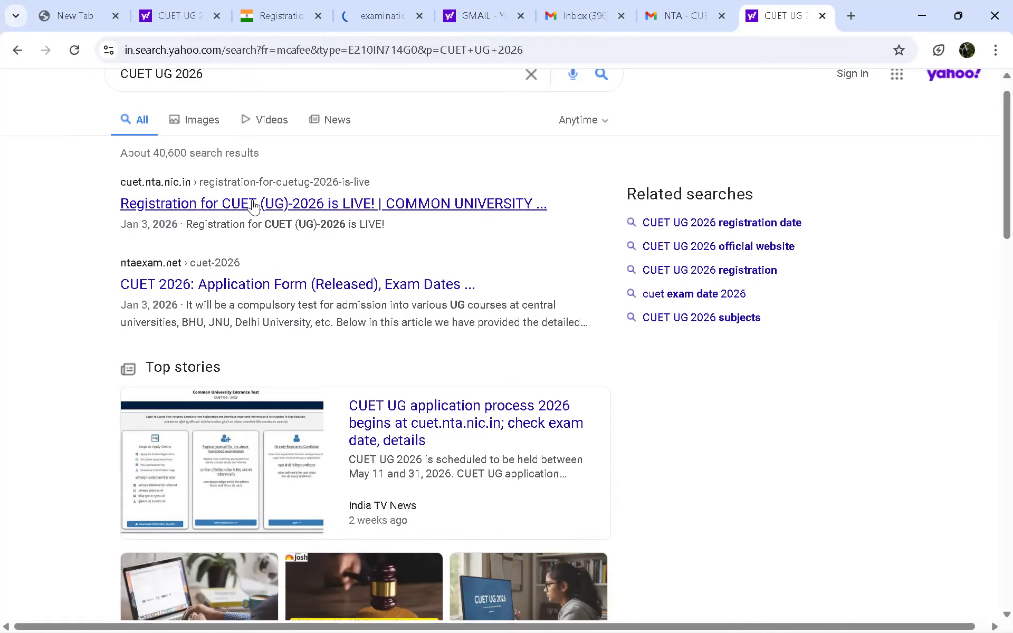
pyautogui.click(269, 206)
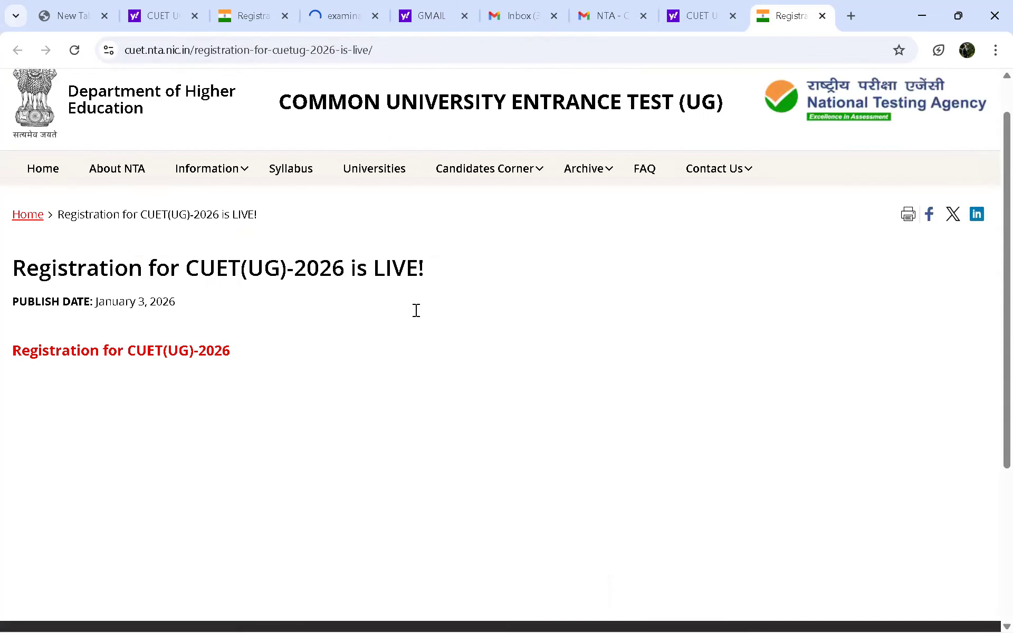
pyautogui.scroll(-2, 414, 312)
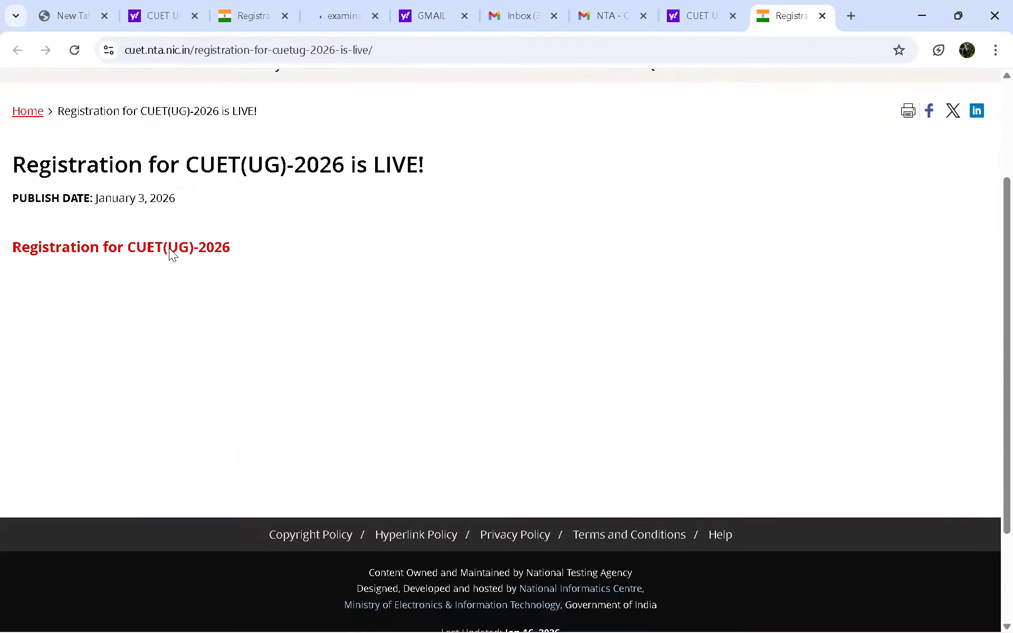
pyautogui.click(170, 253)
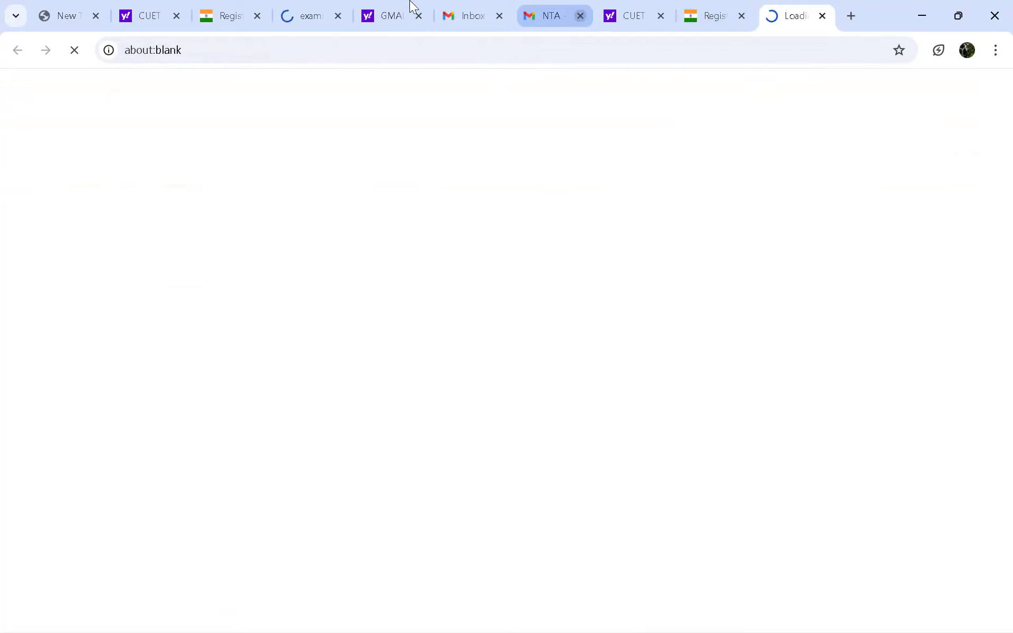
# Step: Close the stalled examinationservices tab and search CUET UG 2026 again in a new tab
pyautogui.click(336, 16)
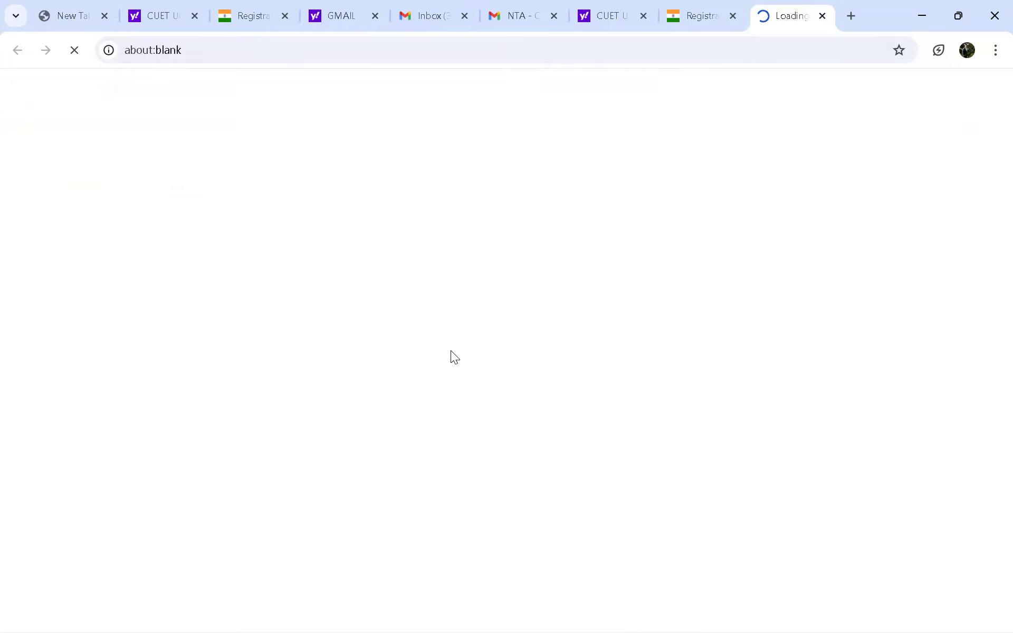
pyautogui.click(849, 15)
pyautogui.write('CU')
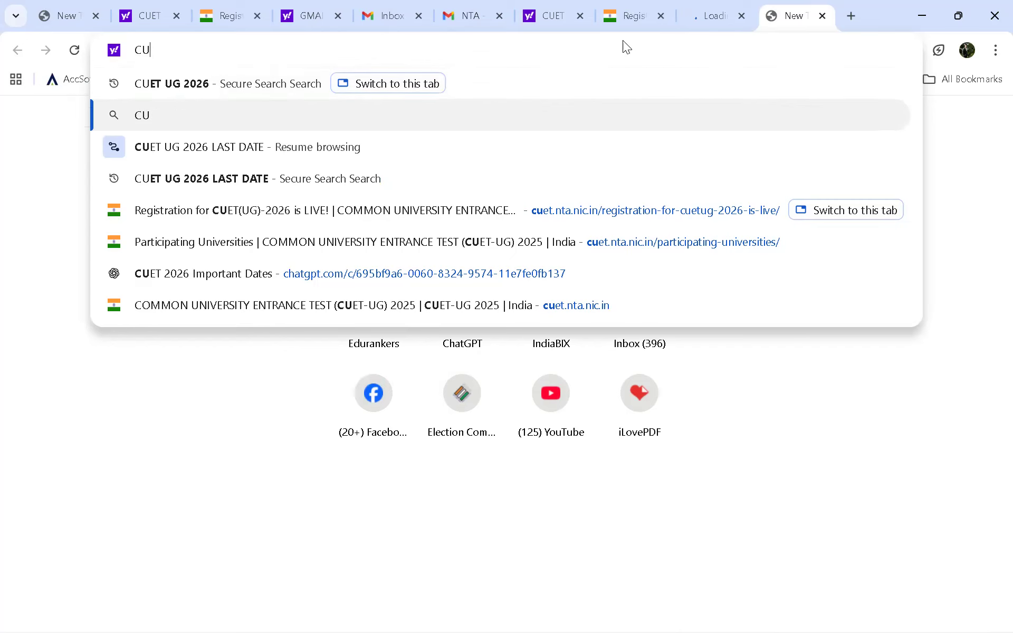
pyautogui.press('Return')
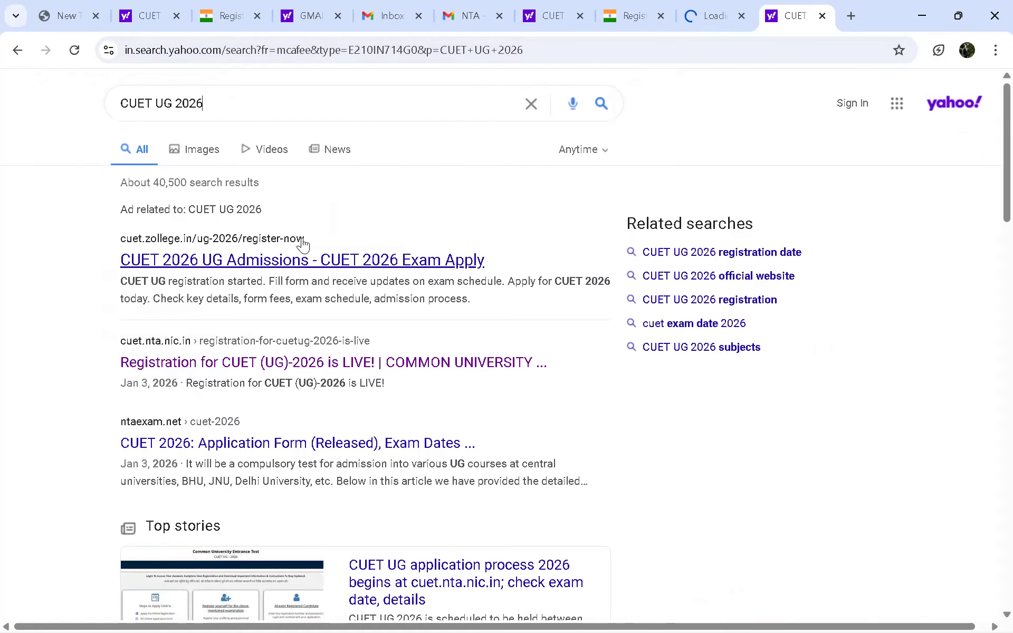
pyautogui.click(295, 269)
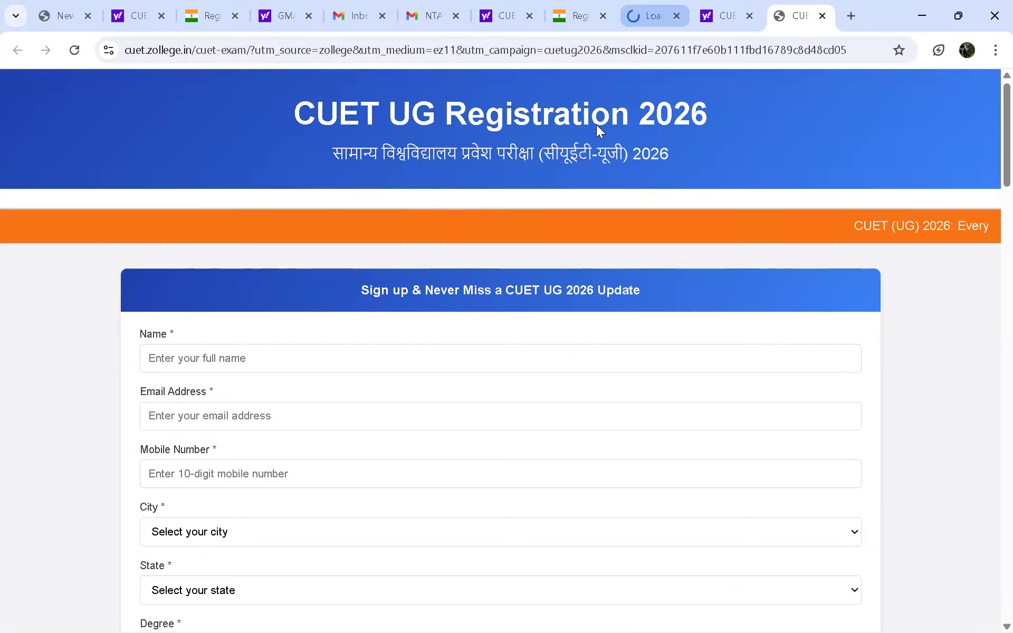
pyautogui.scroll(-5, 510, 280)
pyautogui.scroll(5, 510, 279)
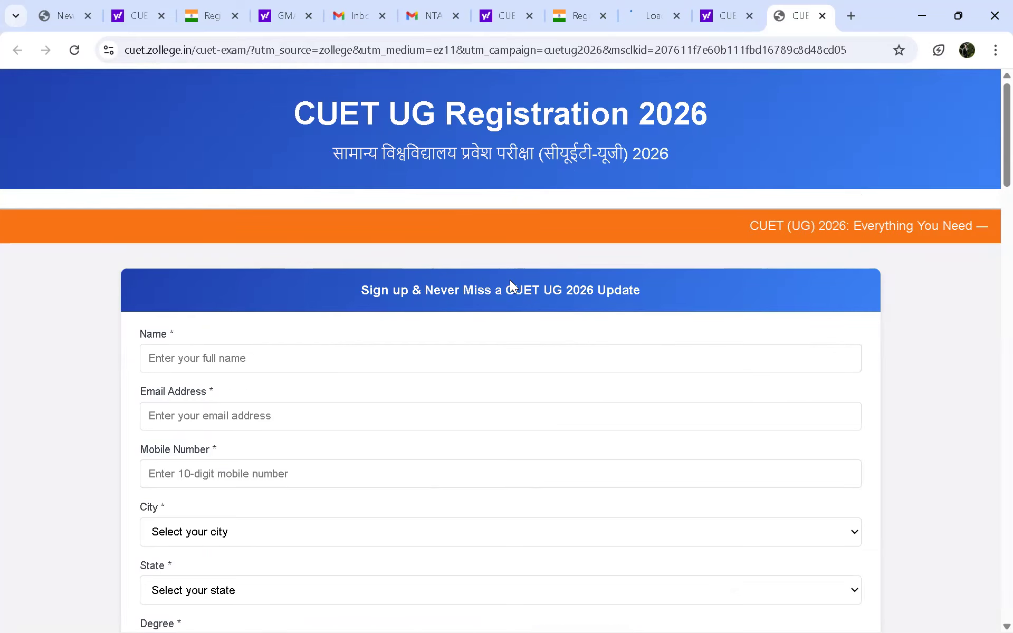
pyautogui.click(721, 13)
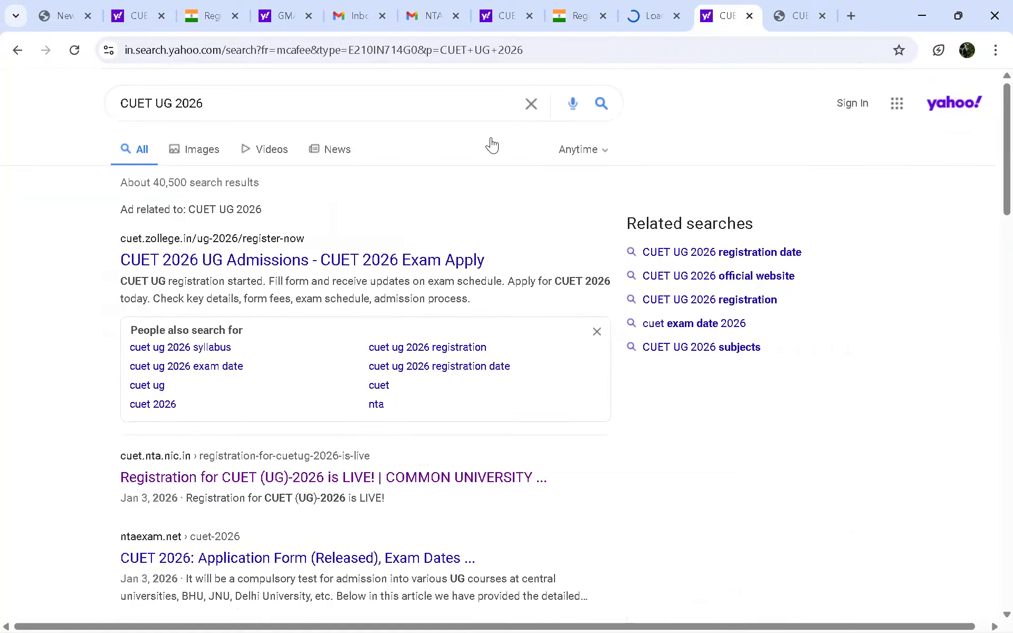
# Step: Open the cuet.nta.nic.in announcement and follow its Registration for CUET(UG)-2026 link
pyautogui.scroll(-1, 385, 198)
pyautogui.scroll(-2, 384, 199)
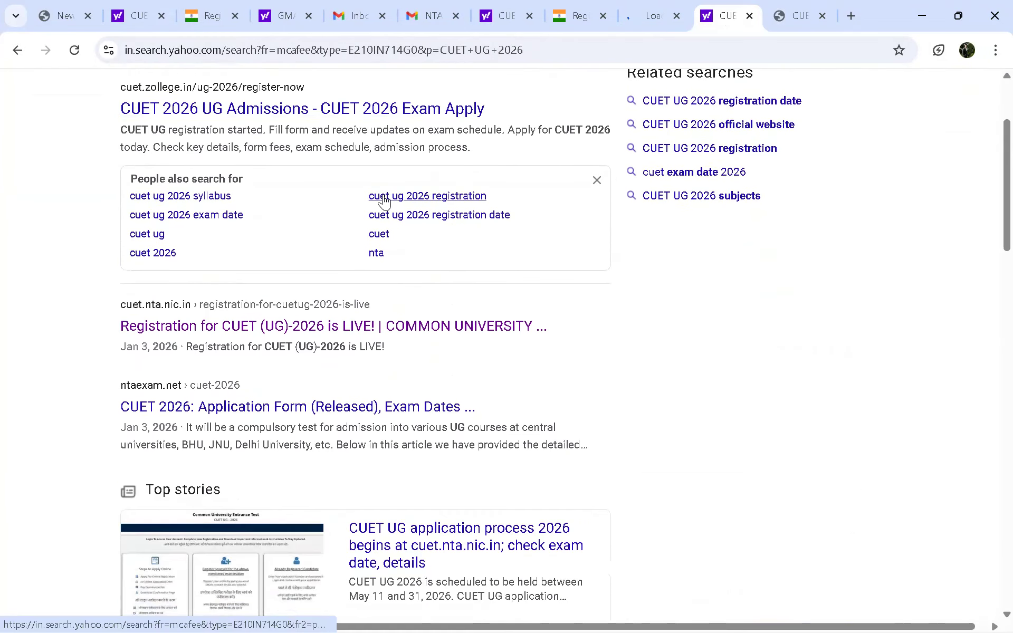
pyautogui.click(348, 292)
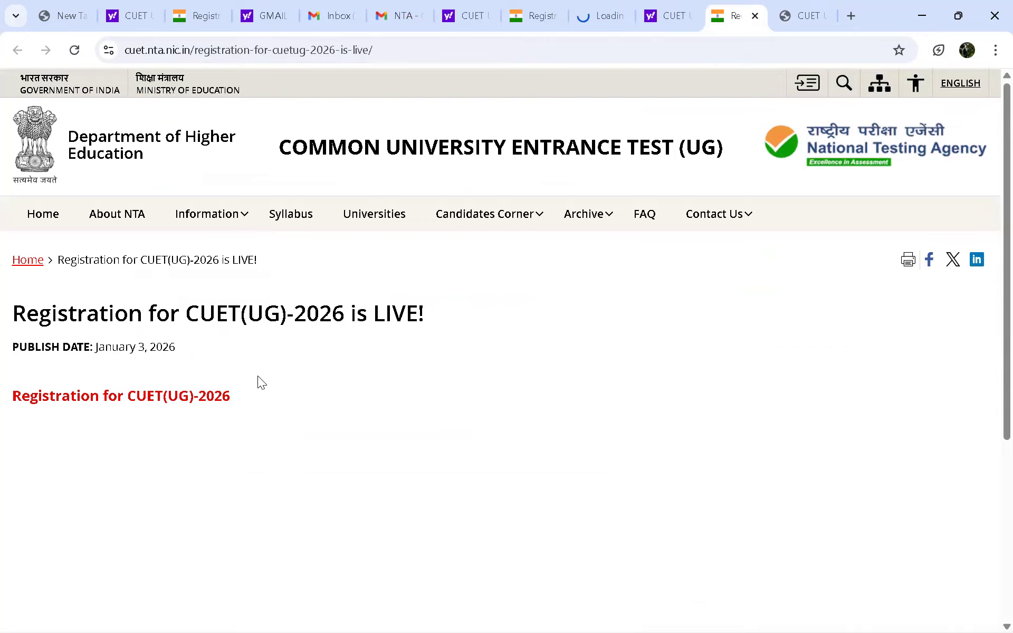
pyautogui.click(156, 399)
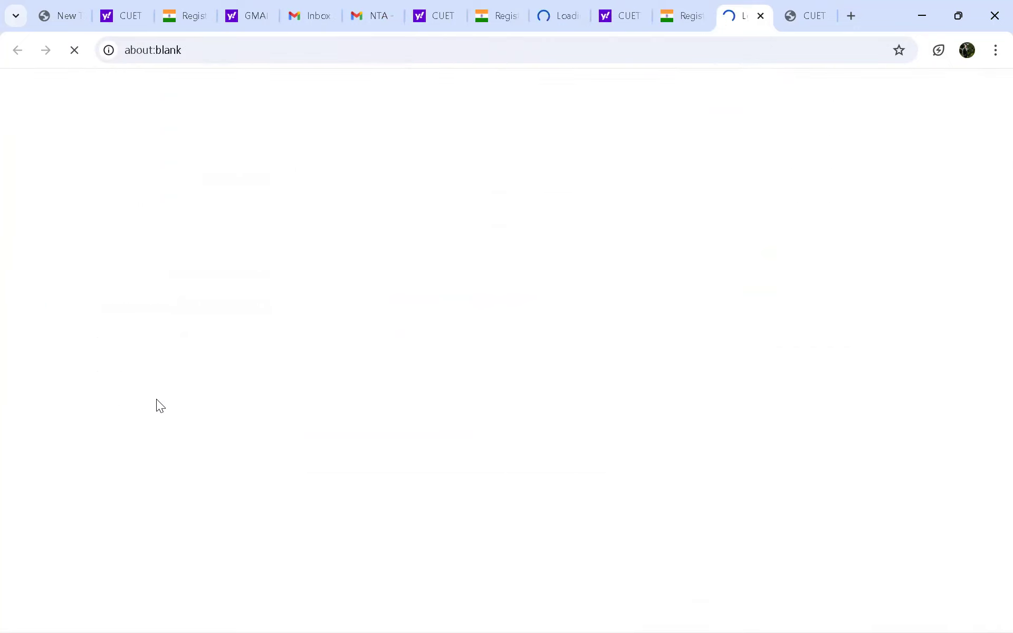